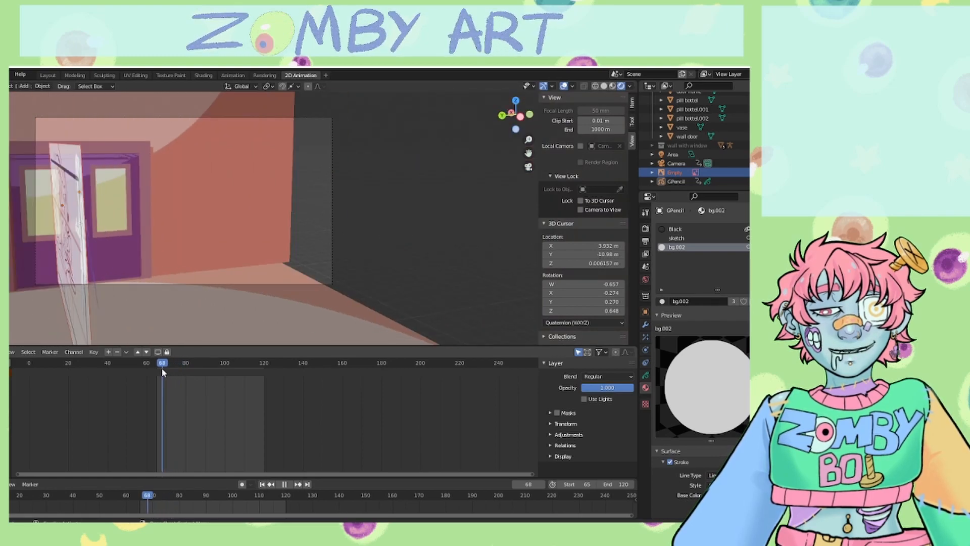
Step: Select the orange wall object that blocks the camera view and hide it in the viewport
click(186, 251)
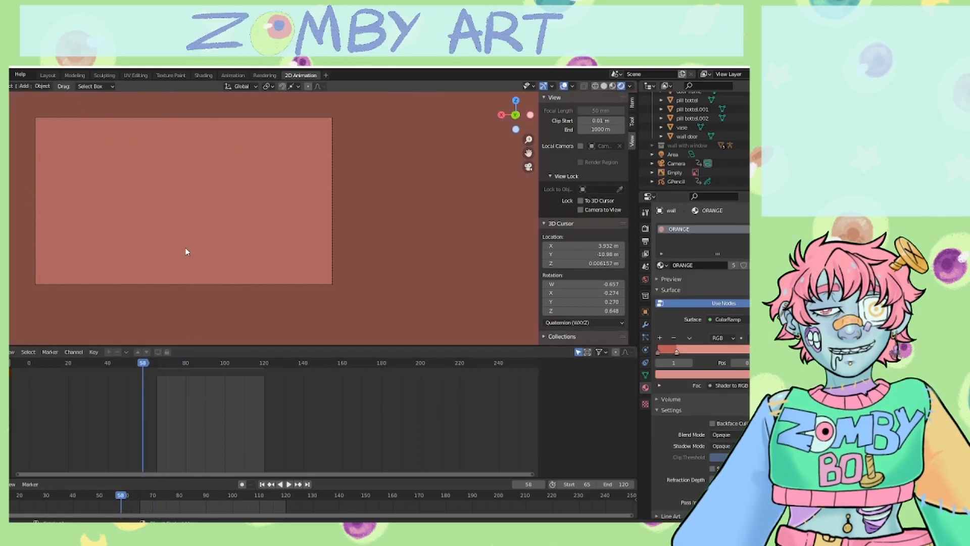
scroll(749, 139, up, 8)
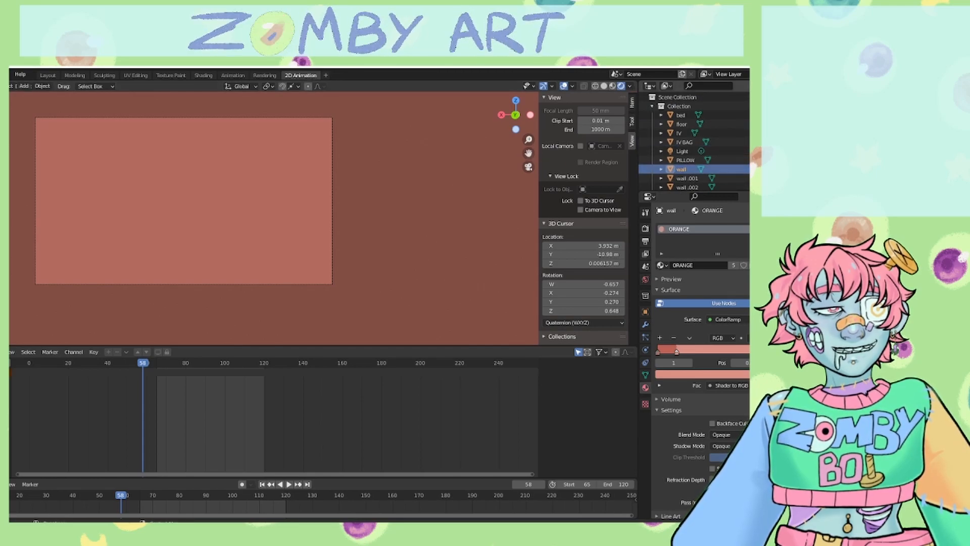
key(h)
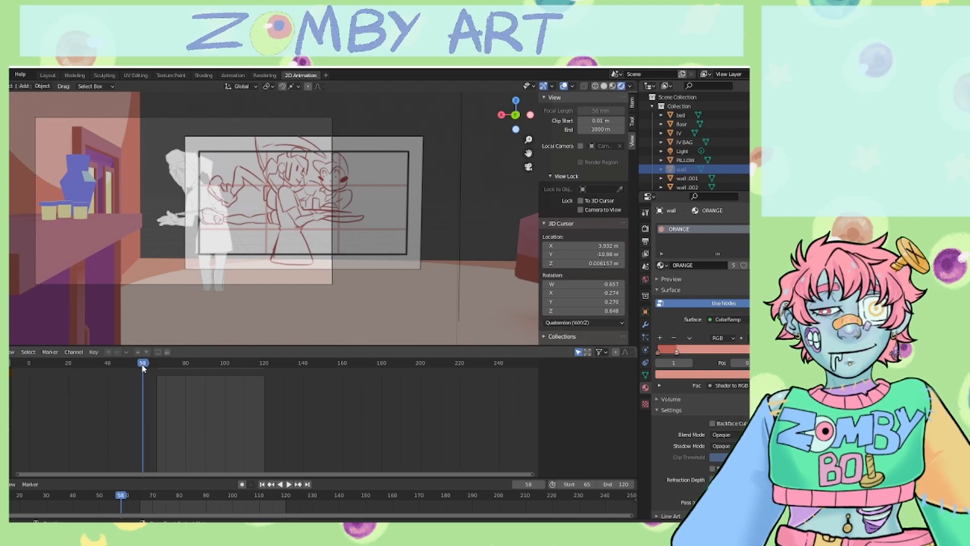
Step: Move the playhead to frame 26 and hide the reference sketch image, the Empty object
mouse_move(85, 379)
mouse_down()
mouse_move(45, 386)
mouse_move(80, 379)
mouse_up()
scroll(712, 155, down, 3)
scroll(751, 167, down, 5)
scroll(739, 172, down, 2)
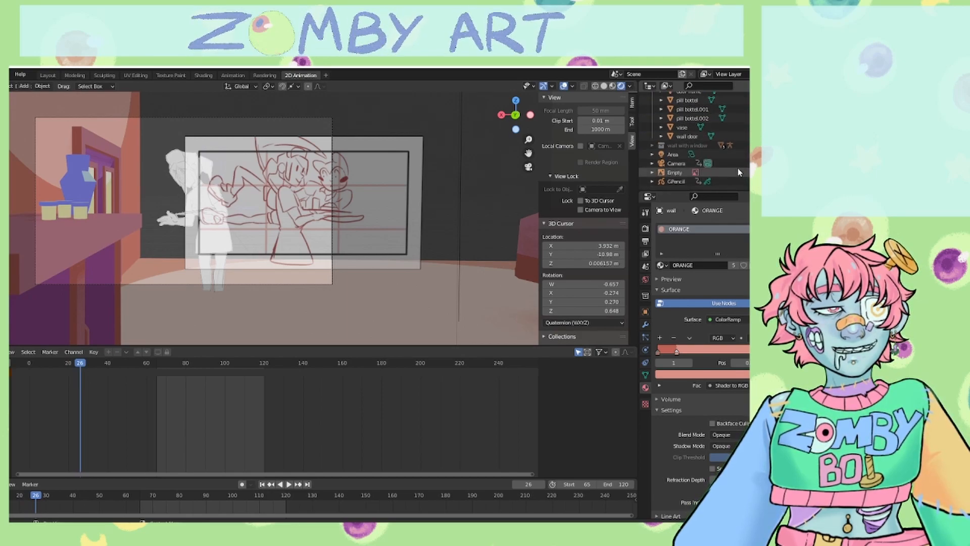
key(h)
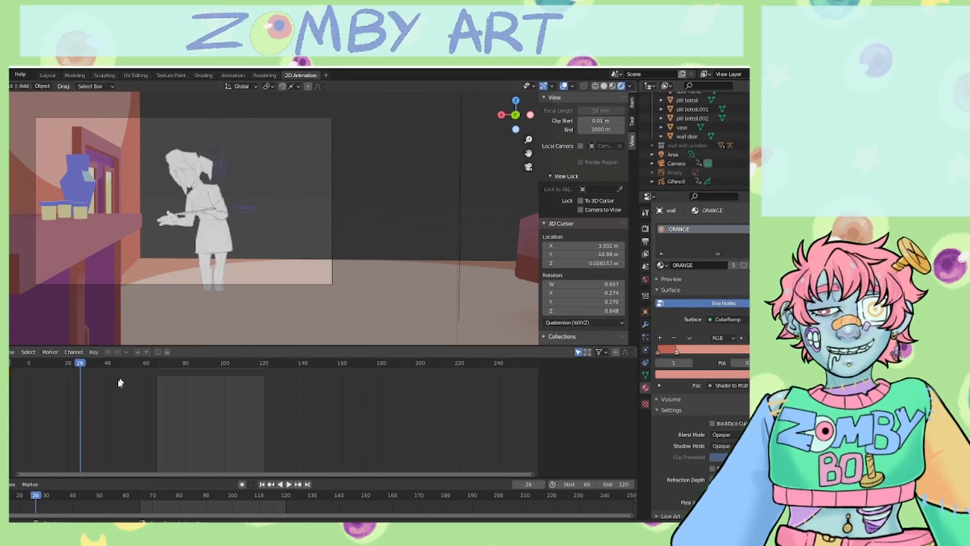
Step: Review the character animation by scrubbing and playing it from frame 26, stopping at frame 92
scroll(127, 252, up, 2)
drag(528, 152, 447, 228)
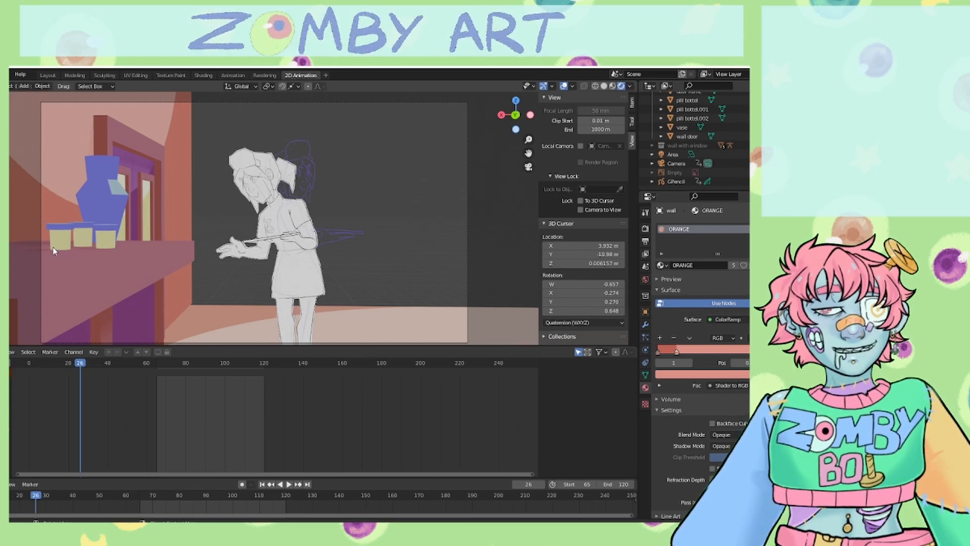
scroll(110, 235, down, 1)
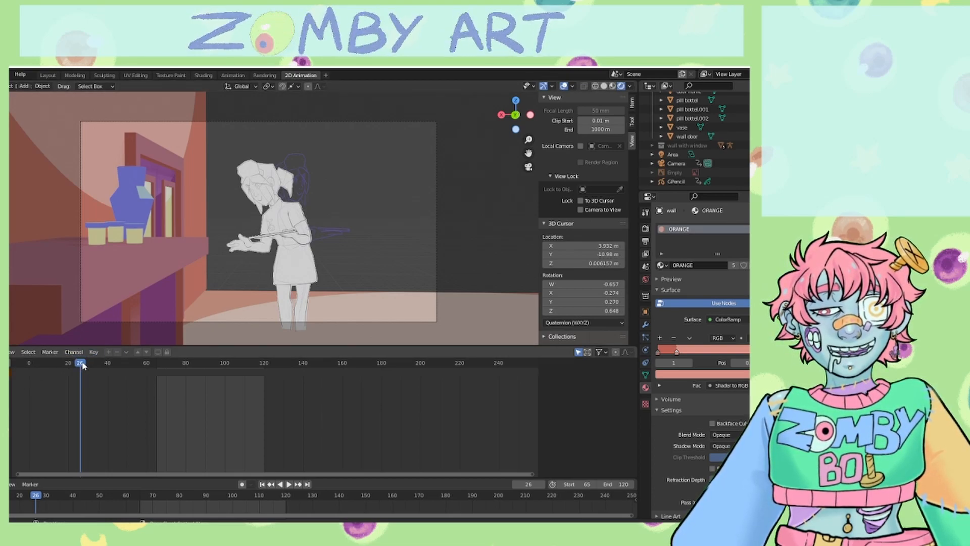
drag(124, 365, 186, 363)
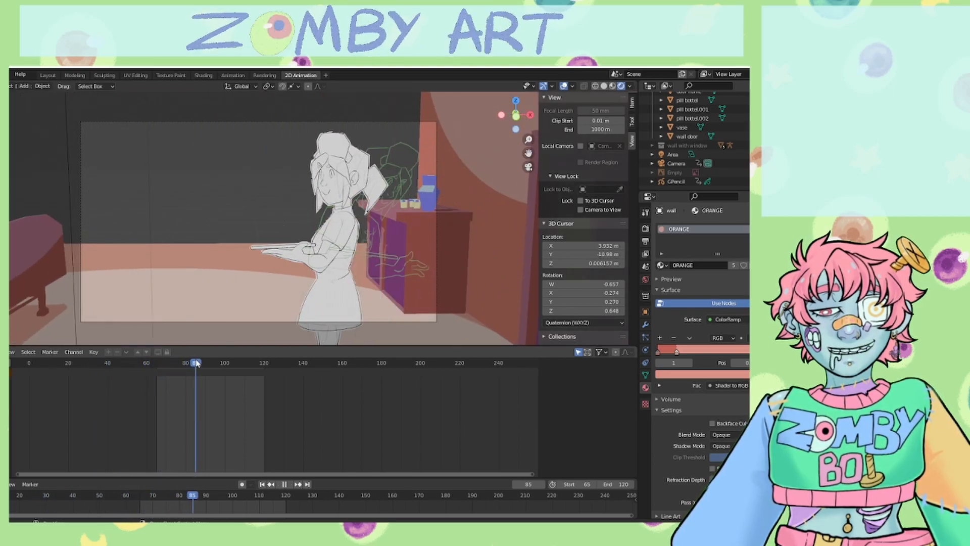
key(space)
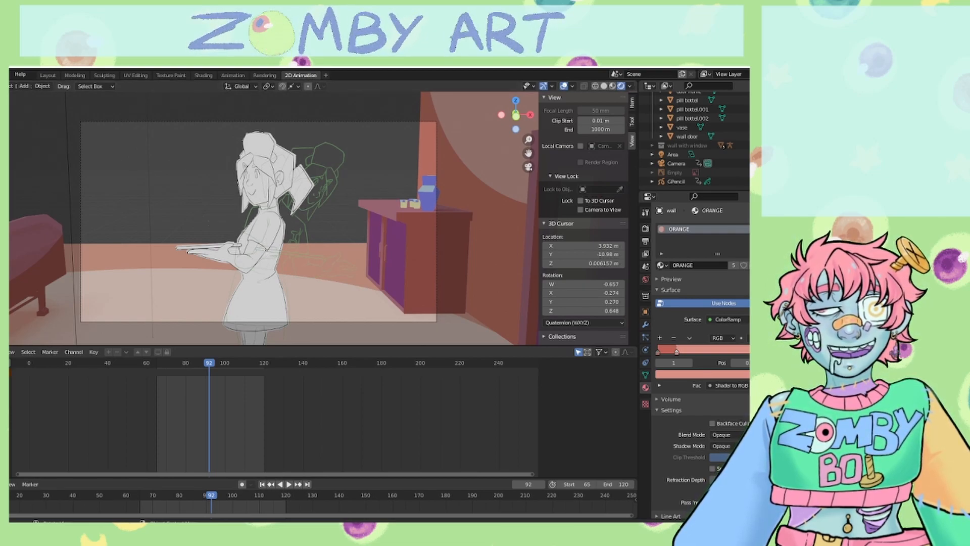
key(t)
key(t)
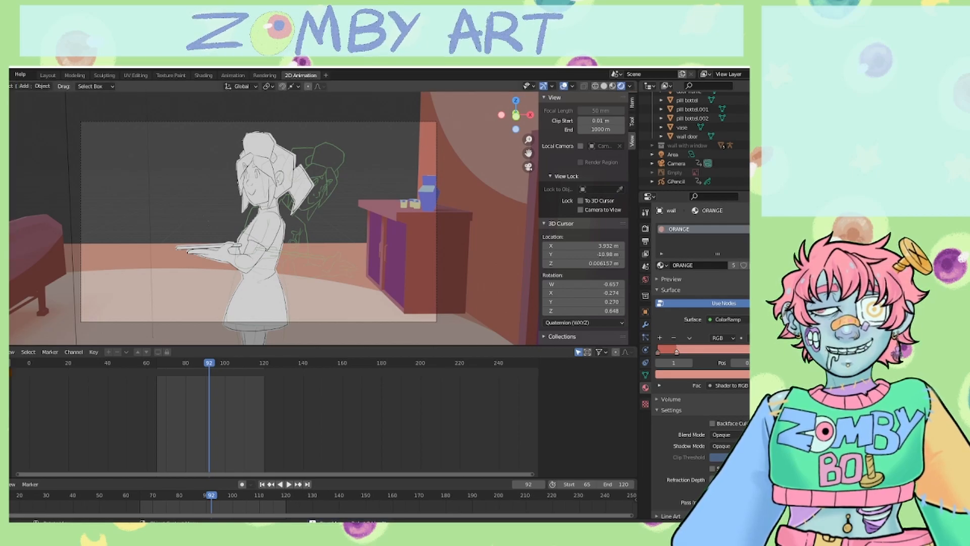
key(t)
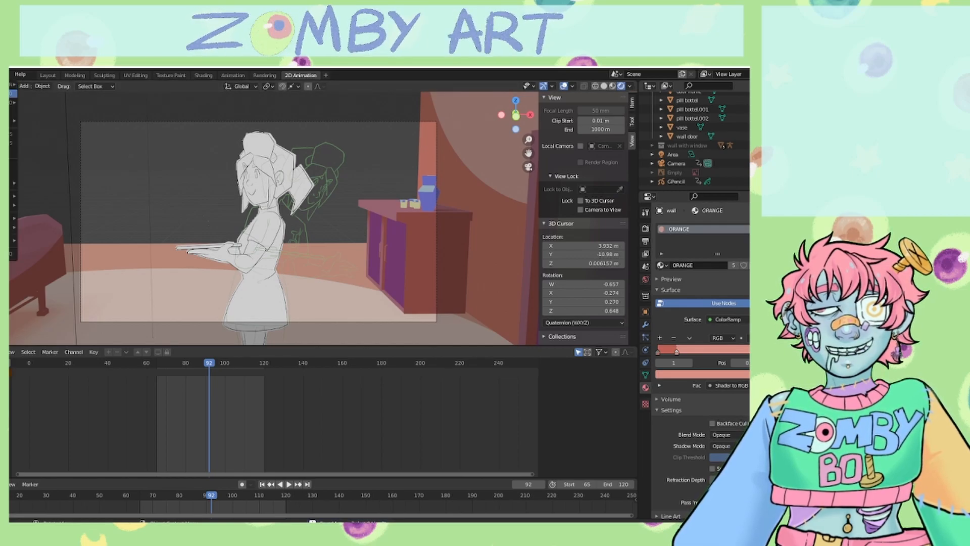
Step: Start a new file from the General template
key(ctrl+o)
key(Escape)
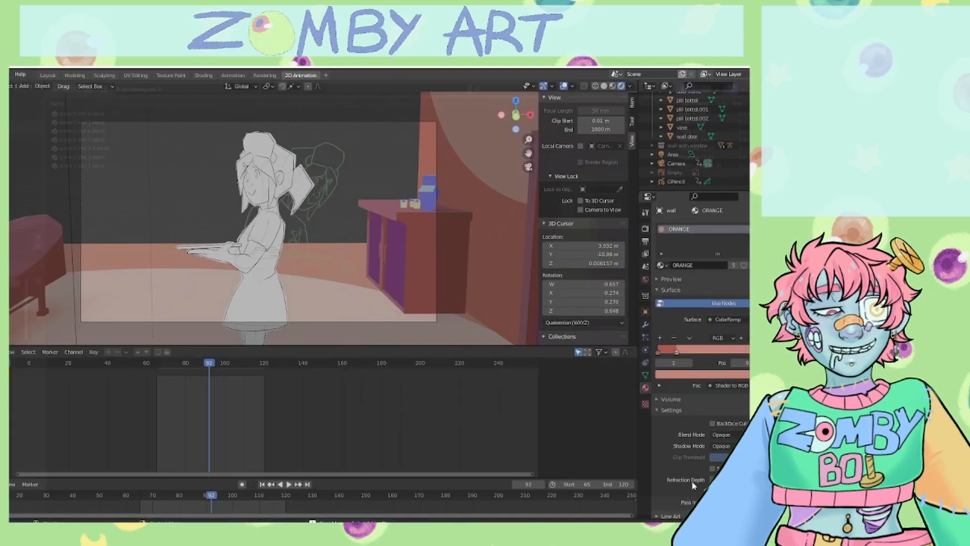
click(9, 74)
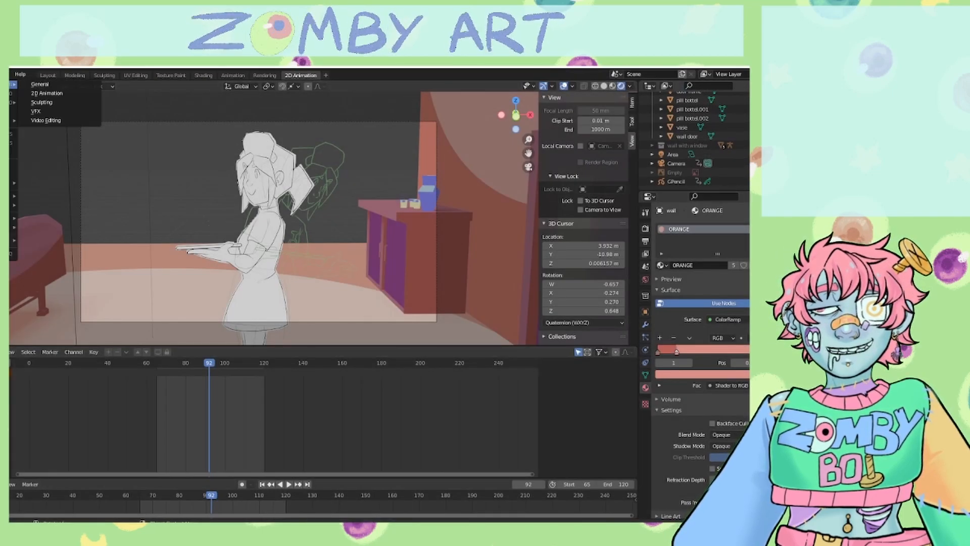
click(41, 85)
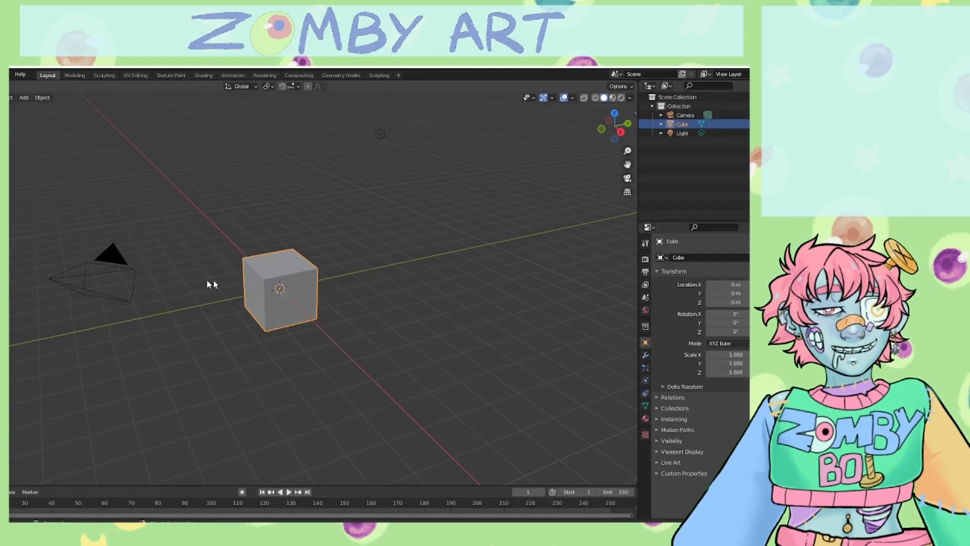
Step: Switch back and forth between the camera view and the perspective view of the cube
click(627, 178)
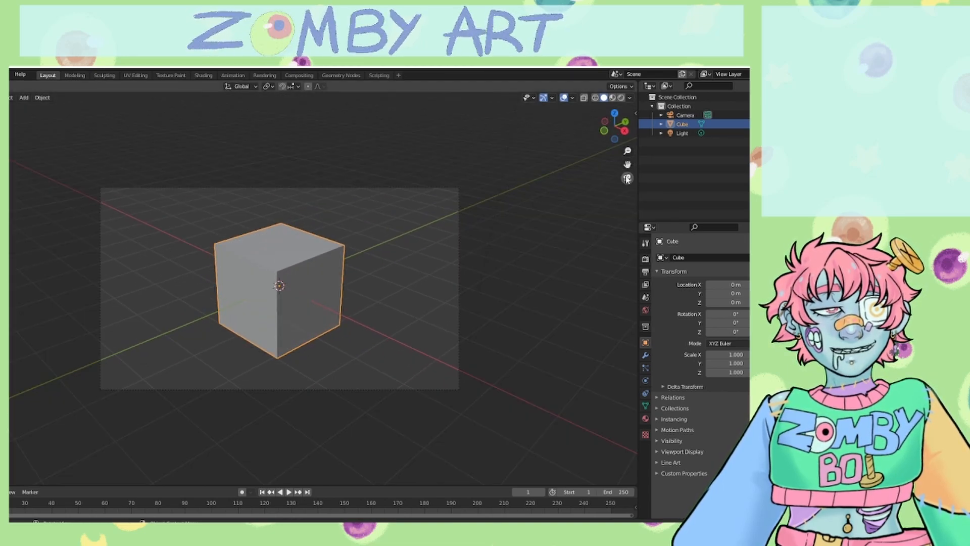
click(628, 178)
click(627, 178)
click(627, 178)
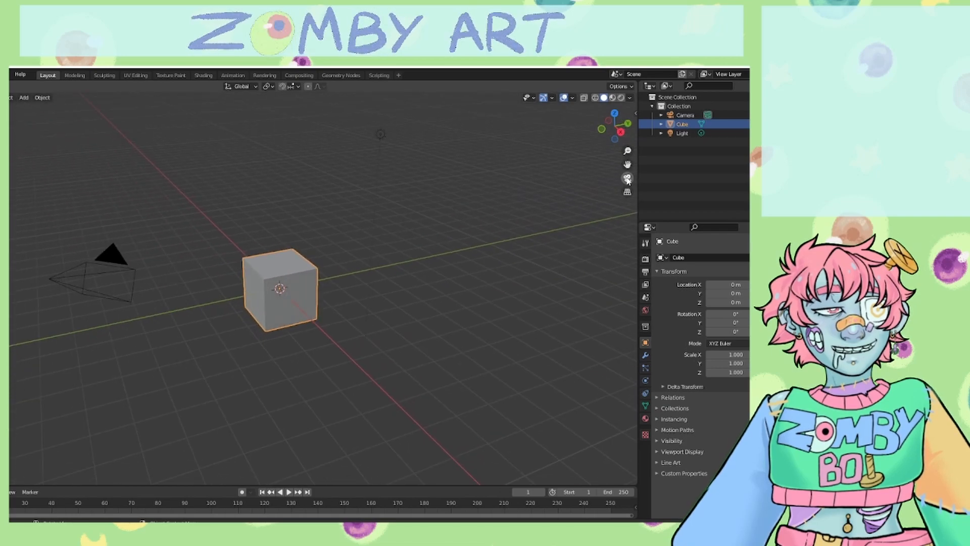
Step: Enable Camera to View and, from the camera view, reframe the cube at a low, nearly level angle
click(637, 114)
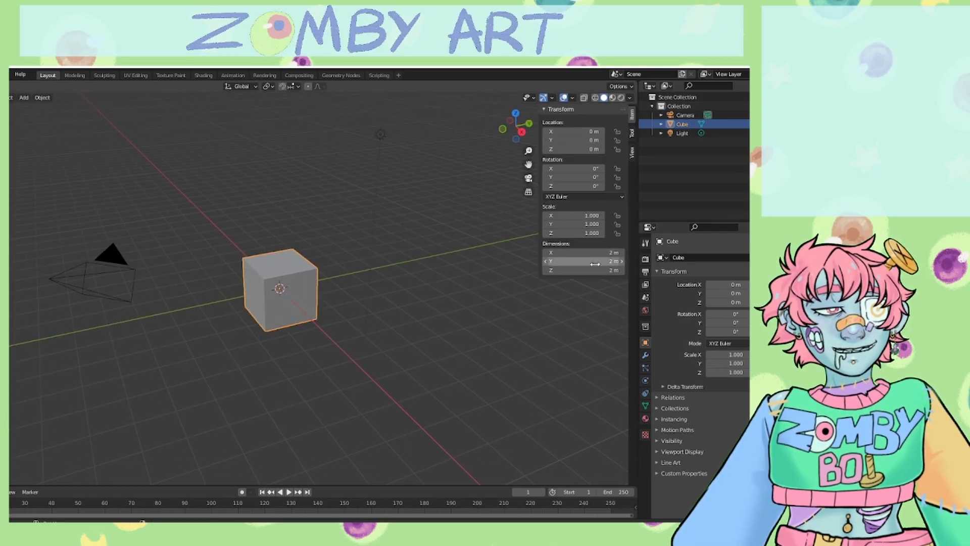
click(633, 155)
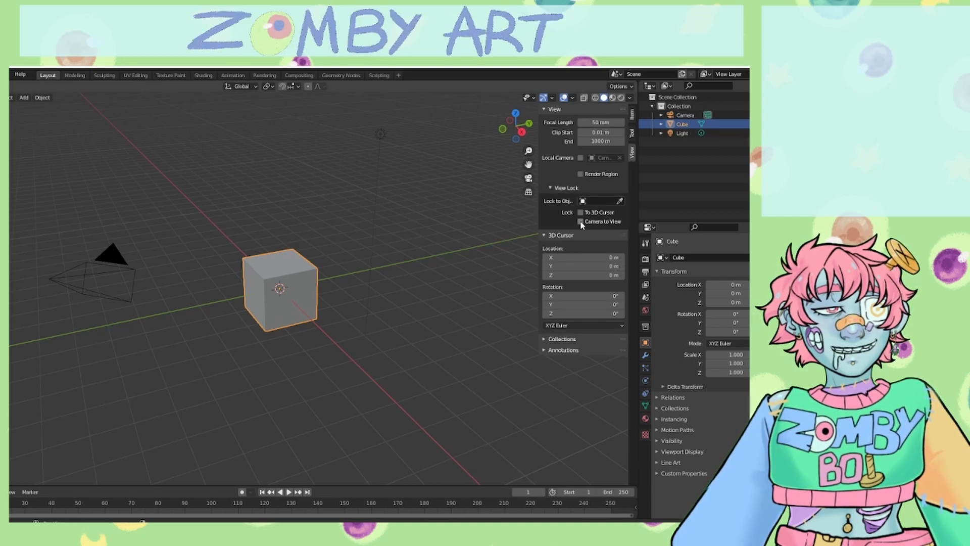
click(529, 179)
drag(528, 165, 518, 177)
drag(516, 127, 516, 107)
Step: Inspect the cube from the axis-aligned views, return to the camera view, and turn off Camera to View
click(507, 125)
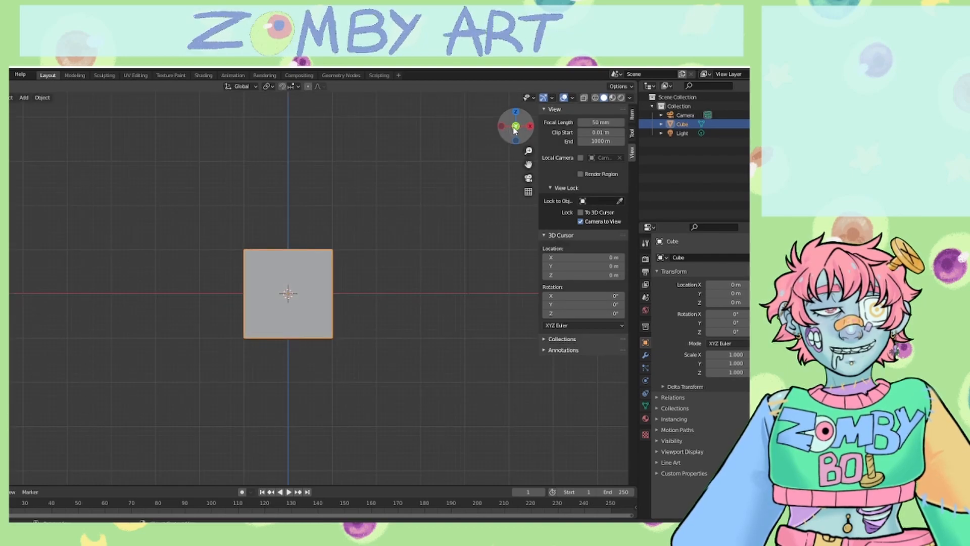
click(528, 178)
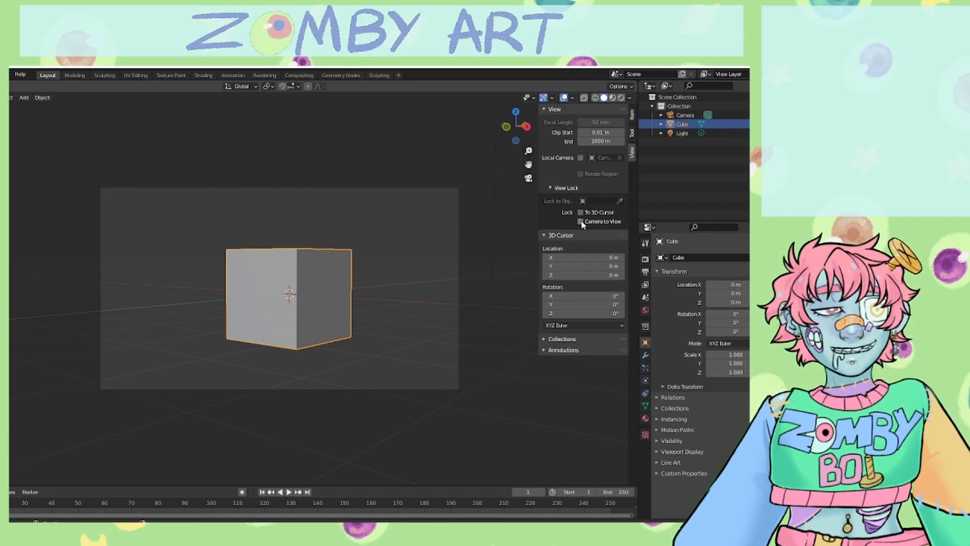
click(507, 129)
click(517, 113)
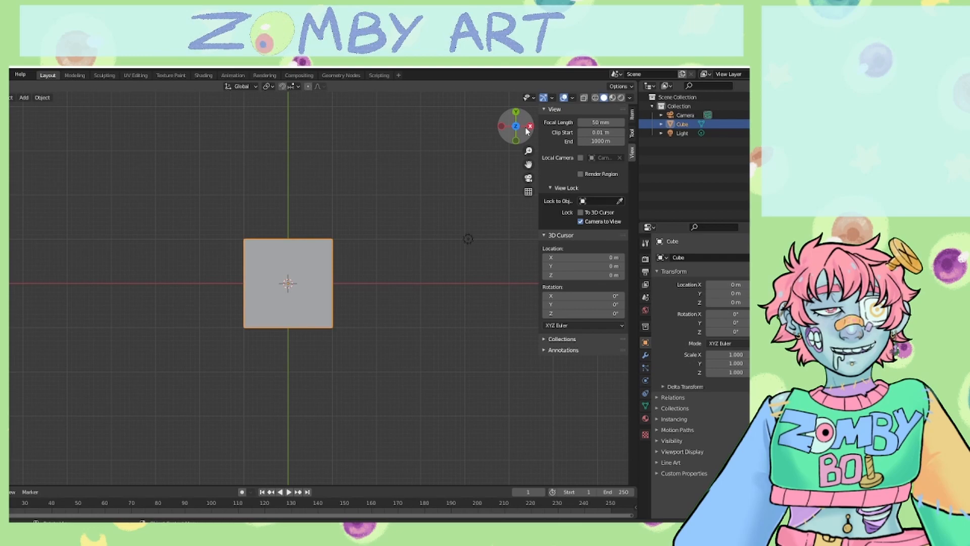
click(528, 128)
click(528, 177)
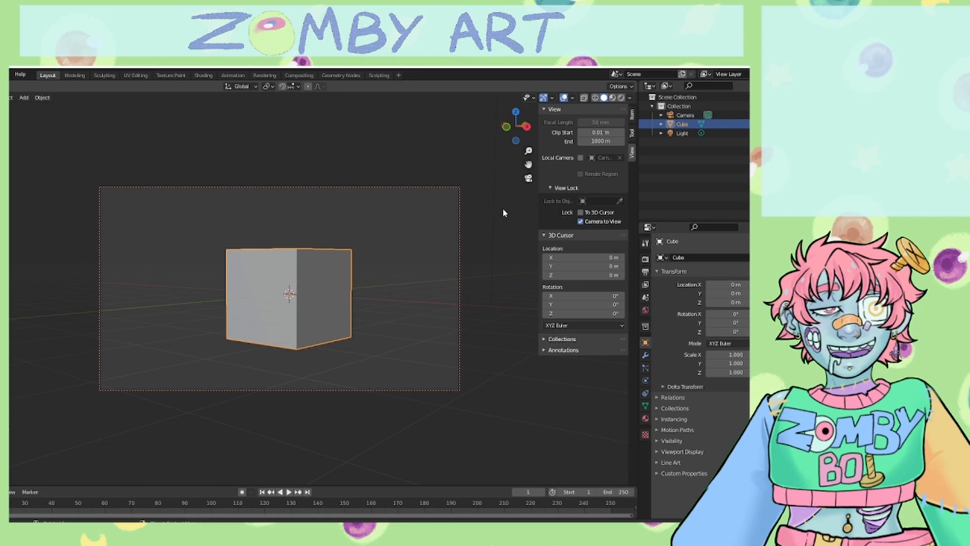
click(581, 221)
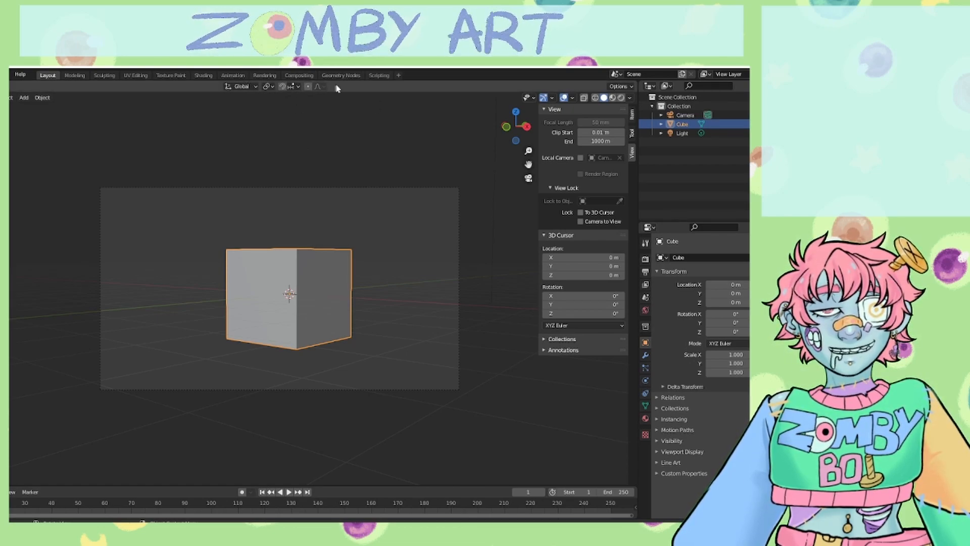
Step: Delete the default cube from the scene
key(x)
click(307, 265)
key(x)
click(307, 264)
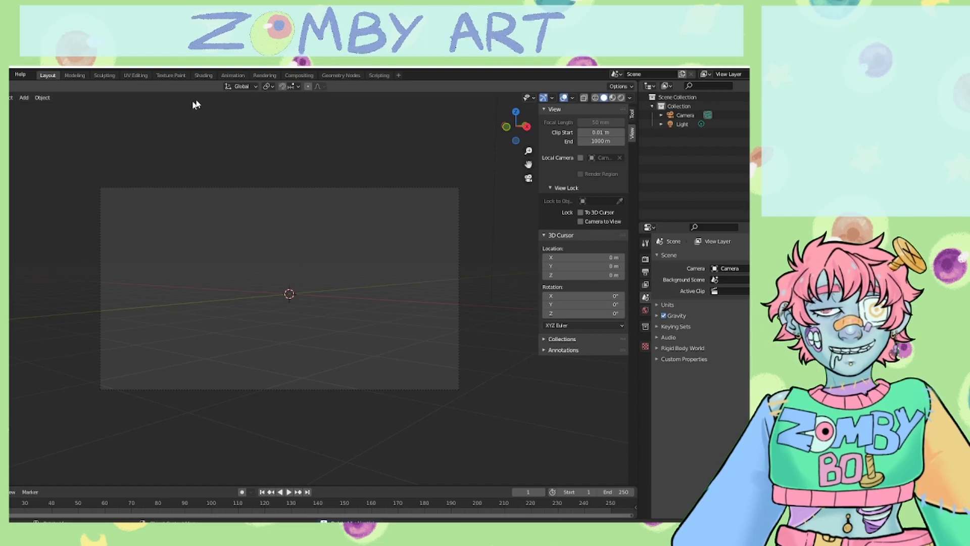
Step: Add the 2D Animation workspace and bring the whole camera frame into view
click(400, 75)
mouse_move(414, 100)
click(446, 102)
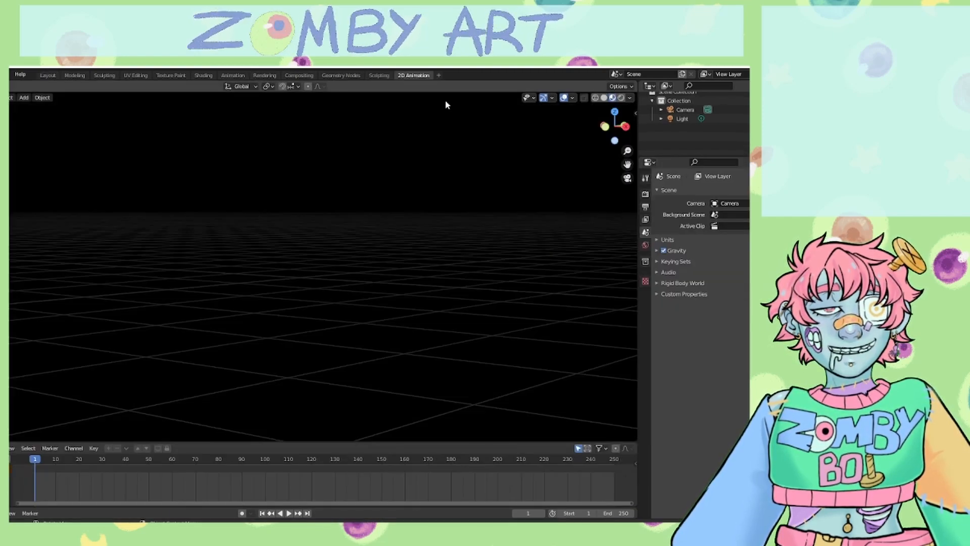
scroll(371, 213, down, 1)
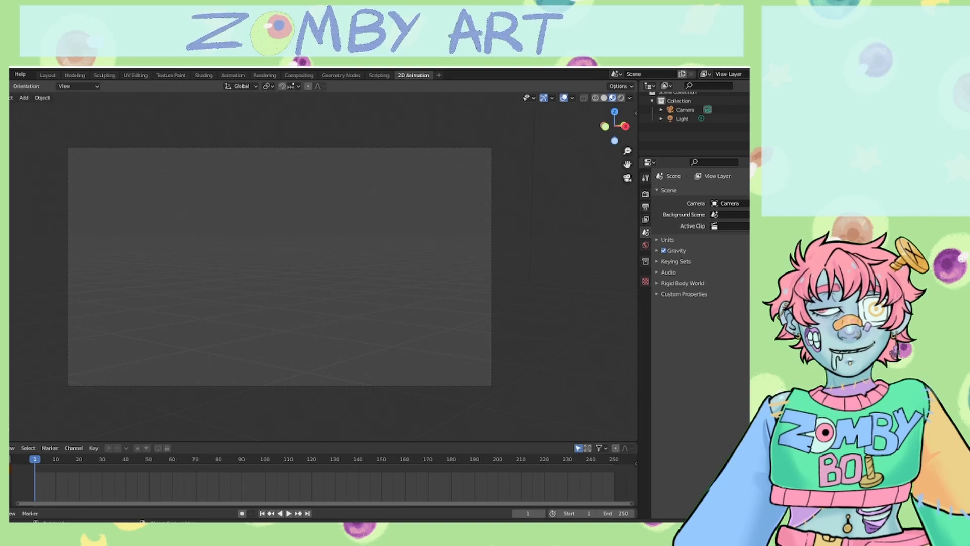
Step: In the Layout workspace, try out adding a mesh plane, delete it, and look through the mesh primitives
click(53, 77)
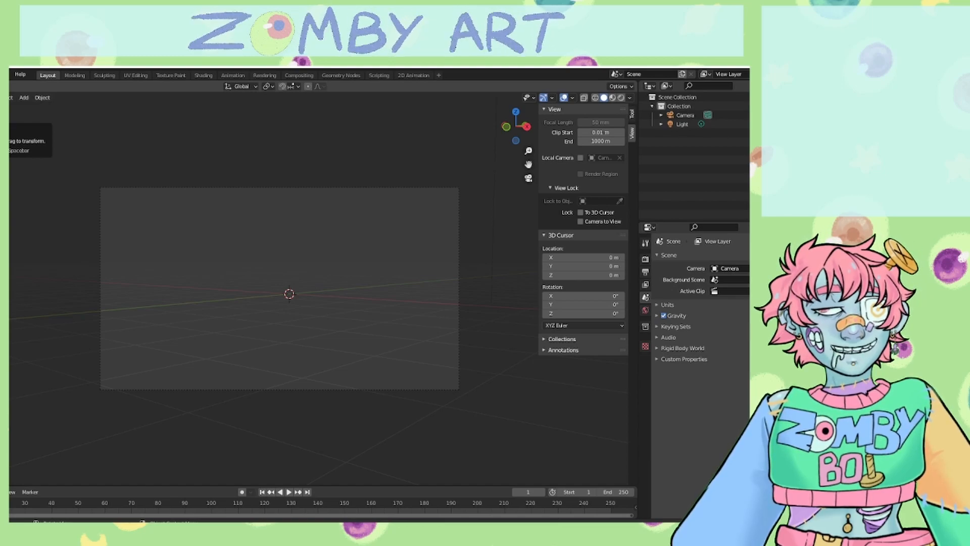
middle_drag(275, 310, 283, 296)
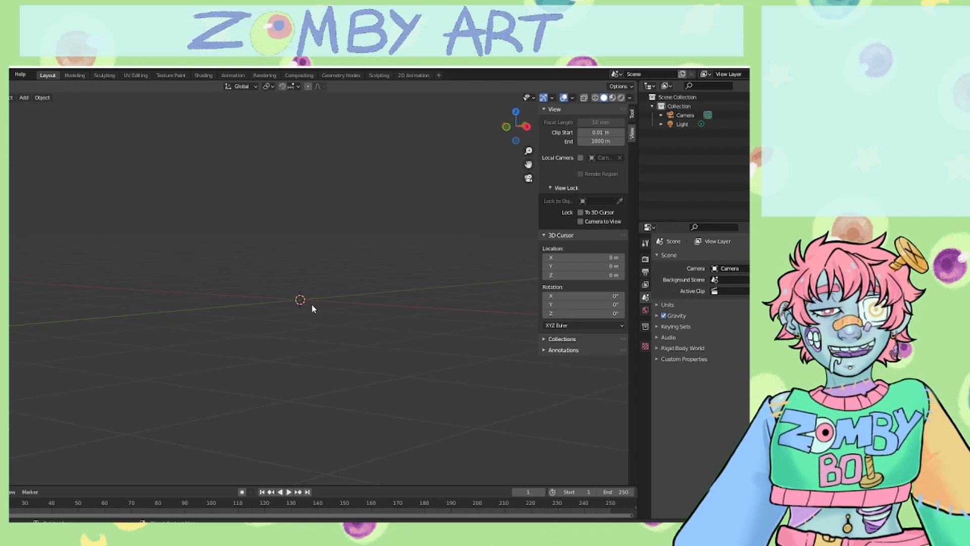
key(shift+a)
mouse_move(311, 303)
click(354, 305)
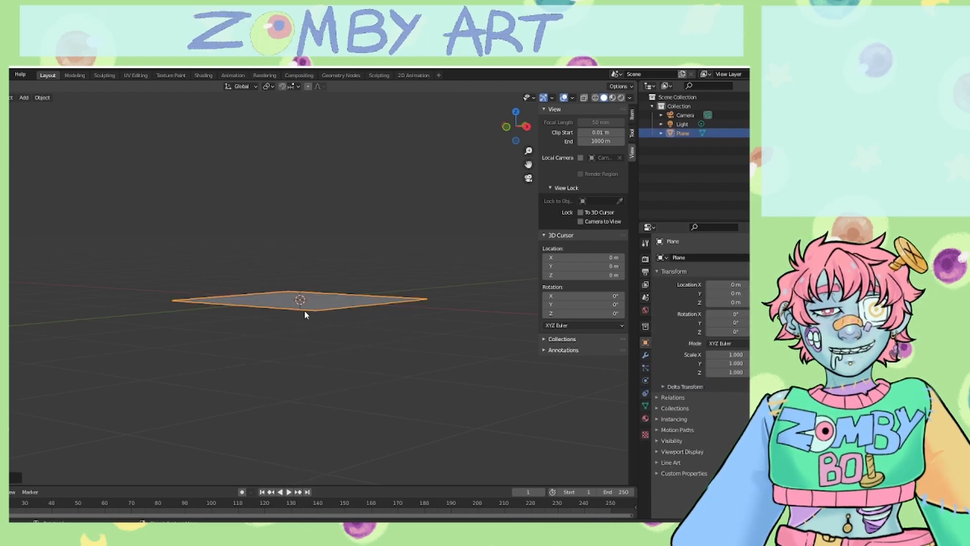
mouse_move(516, 126)
mouse_down()
mouse_move(505, 172)
mouse_move(514, 128)
mouse_move(507, 131)
mouse_up()
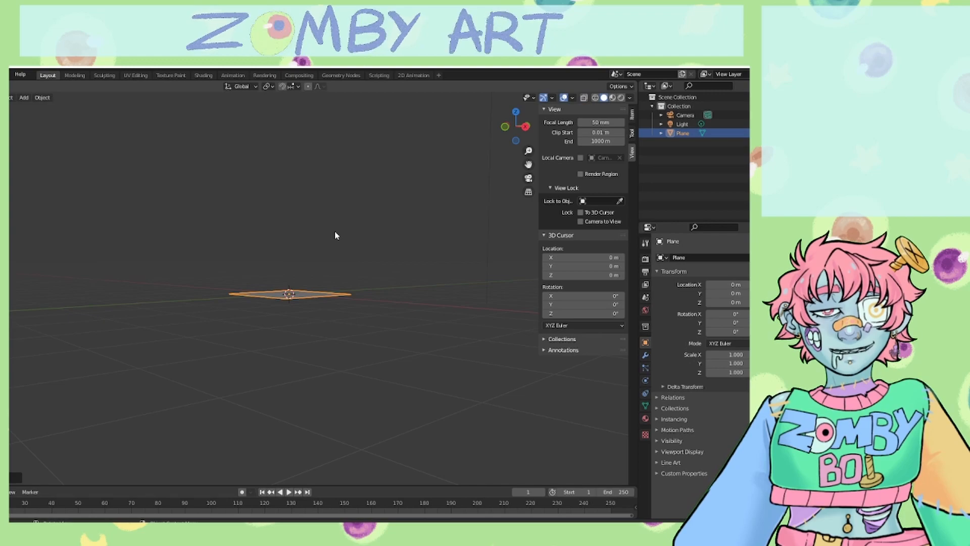
key(Delete)
key(shift+a)
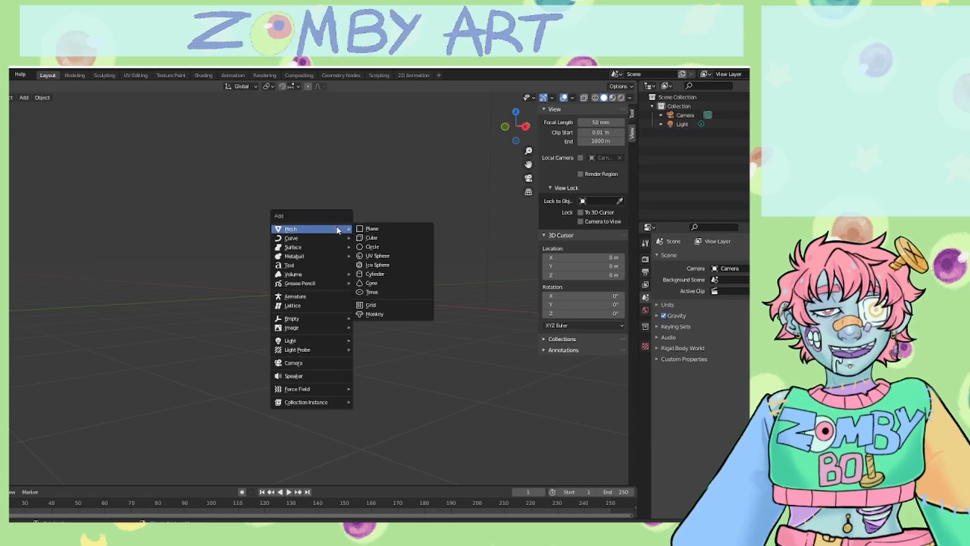
Step: Return to the 2D Animation workspace and add a Grease Pencil Stroke object to the scene
click(413, 75)
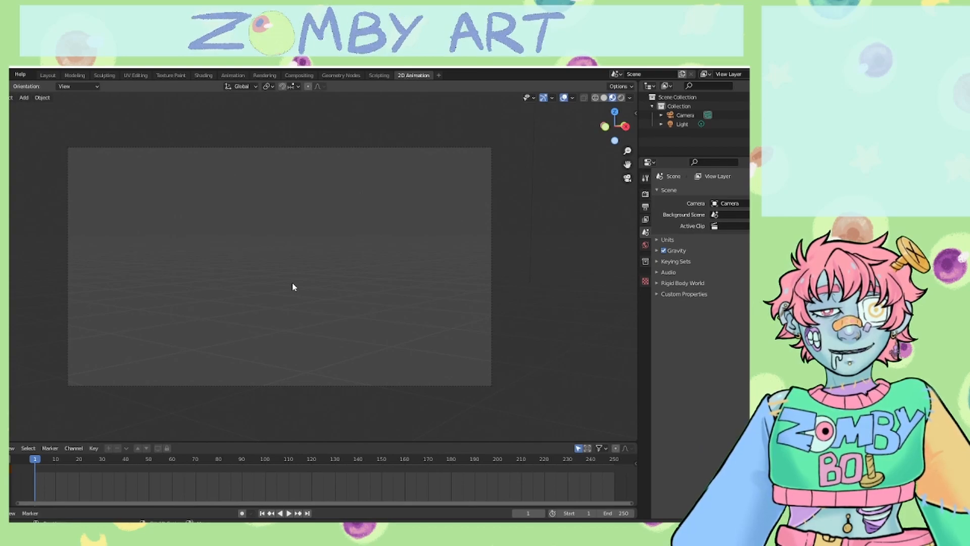
key(shift+a)
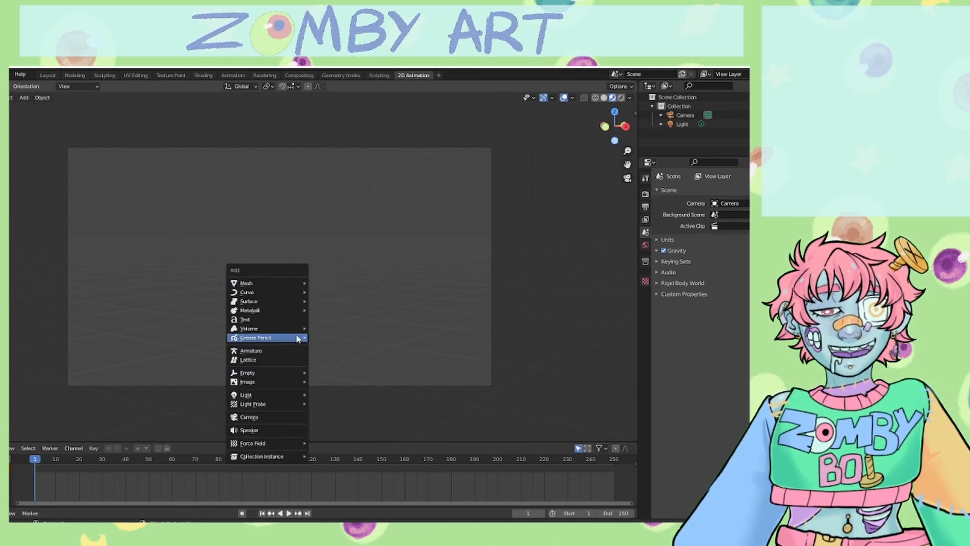
mouse_move(298, 340)
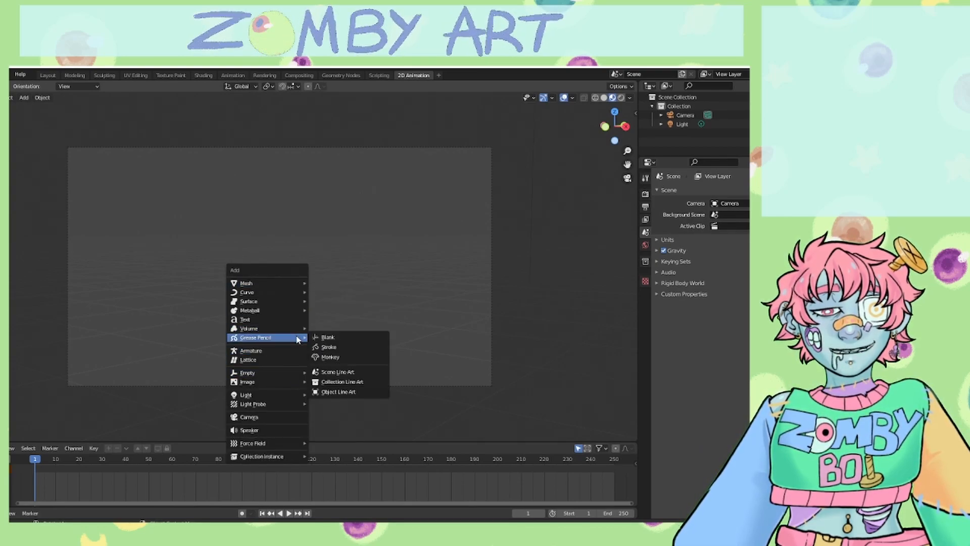
click(329, 348)
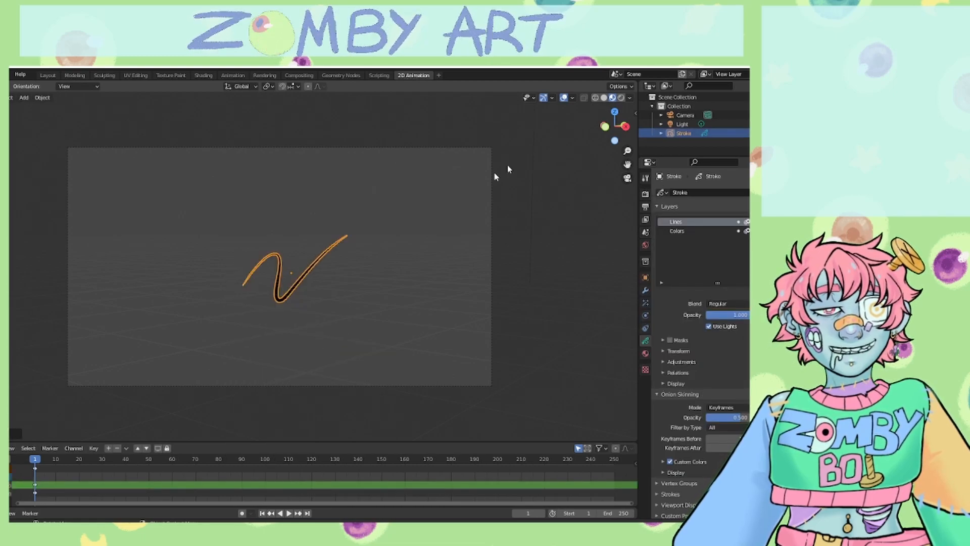
Step: Delete the Stroke object and add a blank Grease Pencil object in its place
mouse_move(614, 124)
mouse_down()
mouse_move(697, 199)
mouse_move(743, 192)
mouse_move(745, 132)
mouse_move(692, 107)
mouse_move(728, 151)
mouse_move(749, 126)
mouse_move(712, 117)
mouse_move(639, 141)
mouse_move(576, 144)
mouse_move(632, 108)
mouse_move(678, 101)
mouse_move(621, 181)
mouse_up()
click(626, 178)
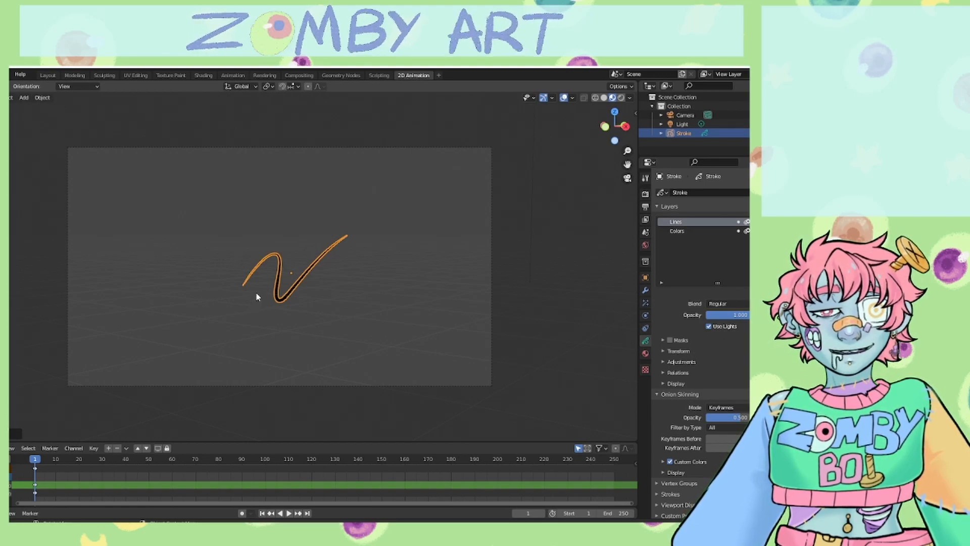
key(x)
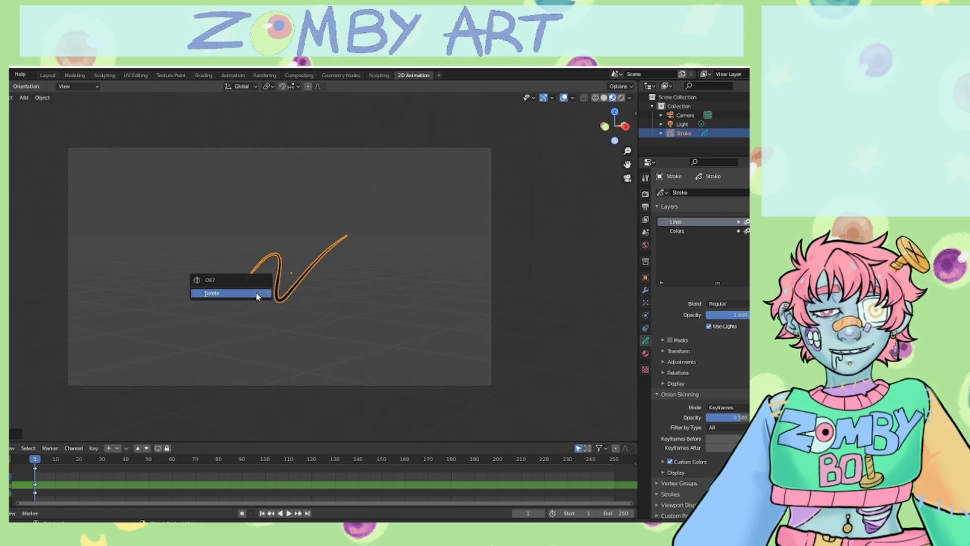
click(256, 293)
key(shift+a)
mouse_move(256, 296)
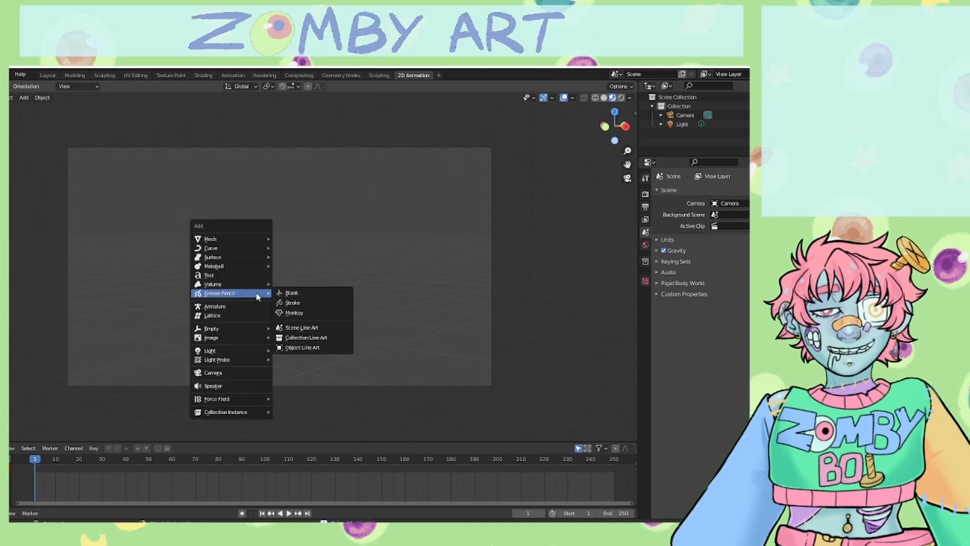
click(309, 303)
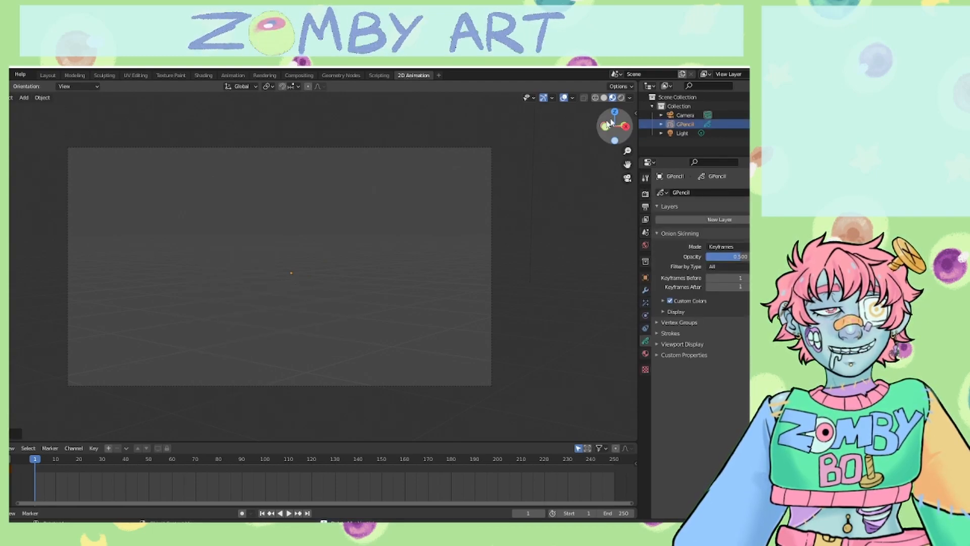
Step: Switch the blank Grease Pencil object to Draw mode and create a new material for it
drag(610, 123, 605, 126)
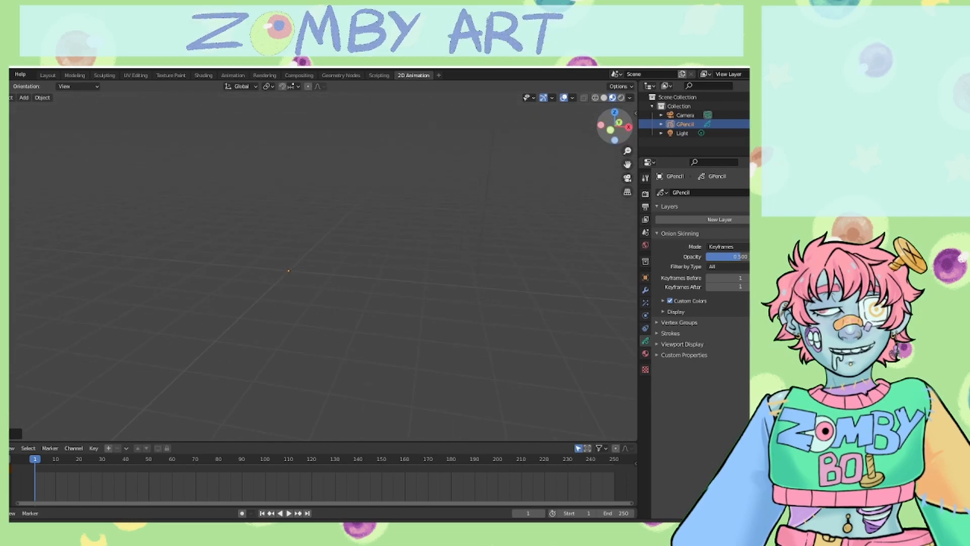
middle_drag(324, 273, 248, 153)
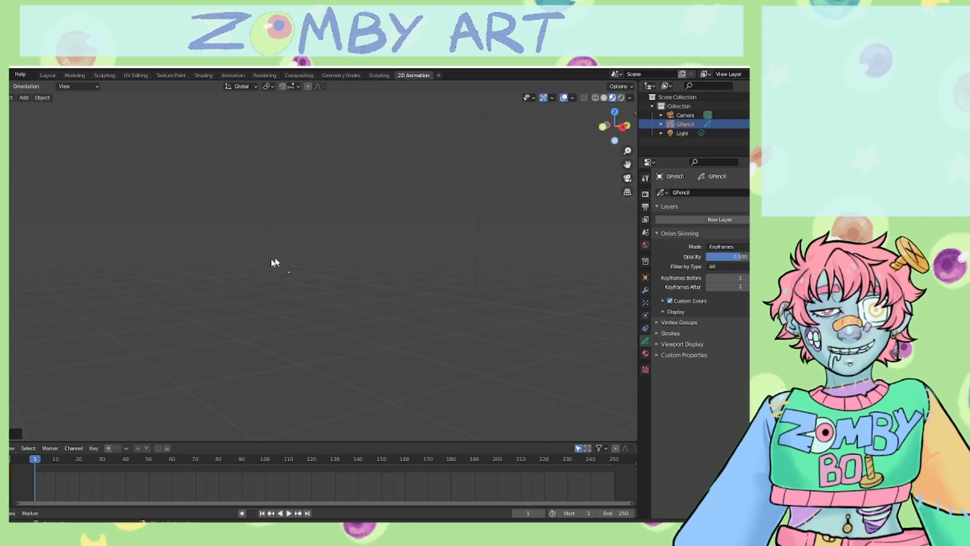
drag(619, 127, 619, 145)
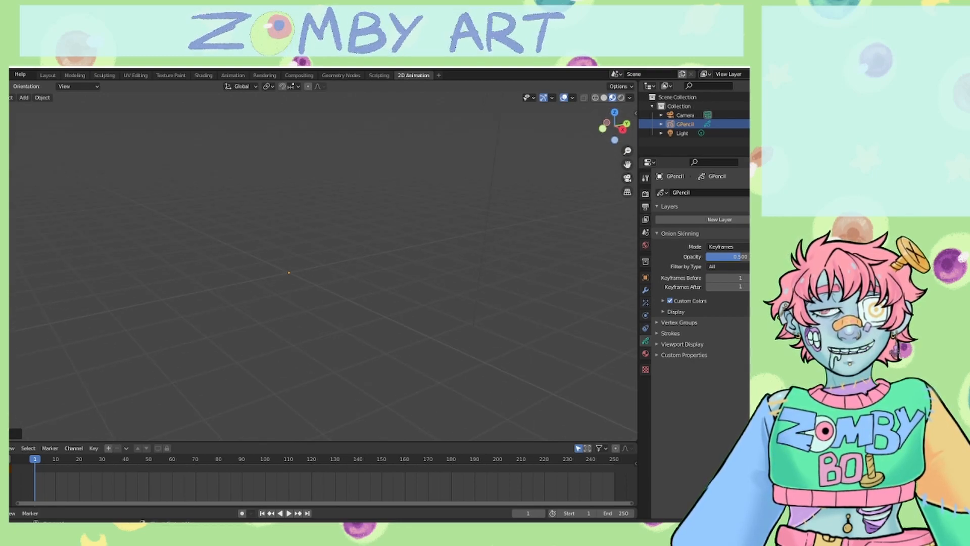
click(10, 137)
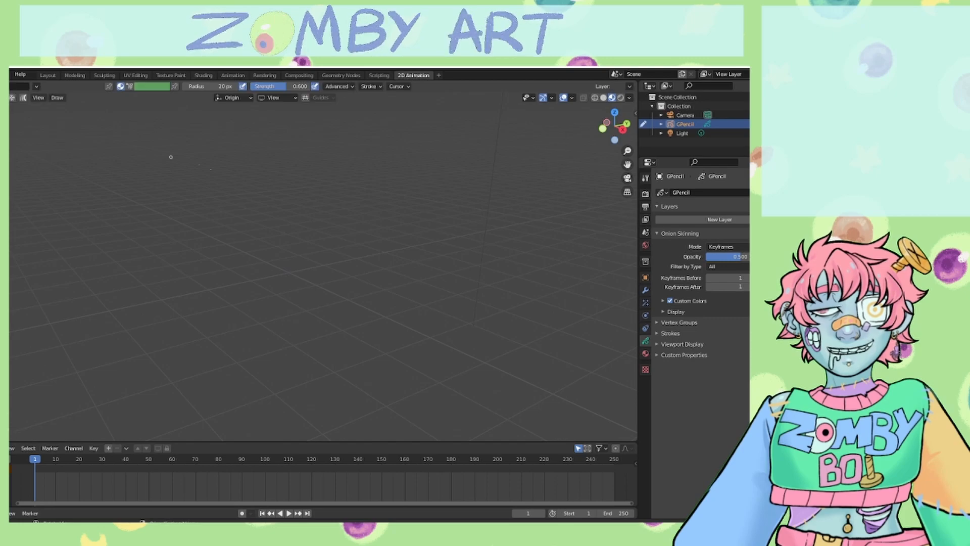
click(642, 355)
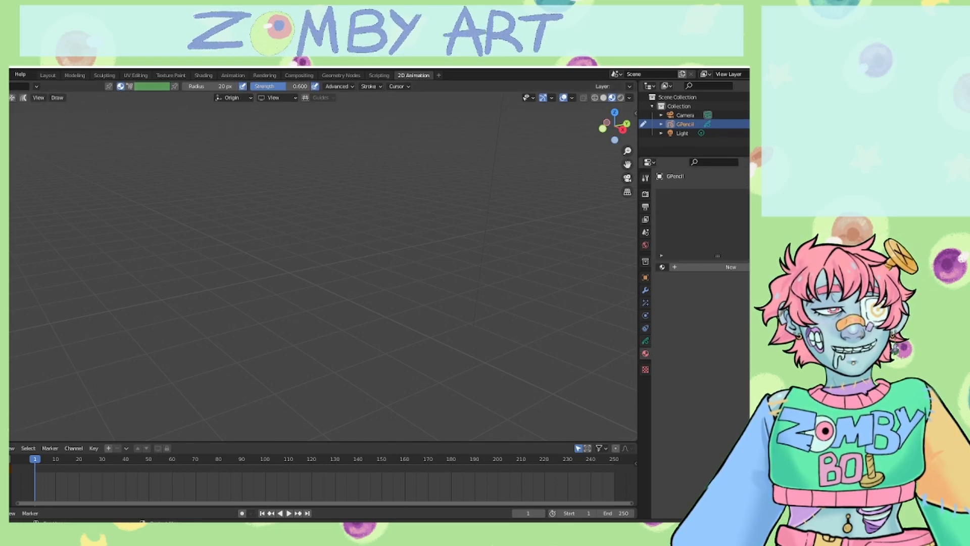
click(789, 194)
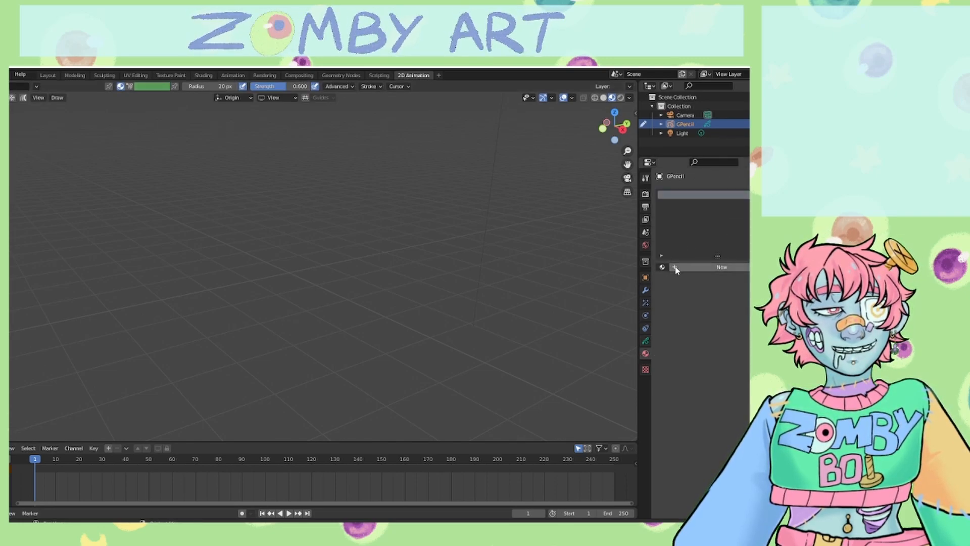
click(675, 267)
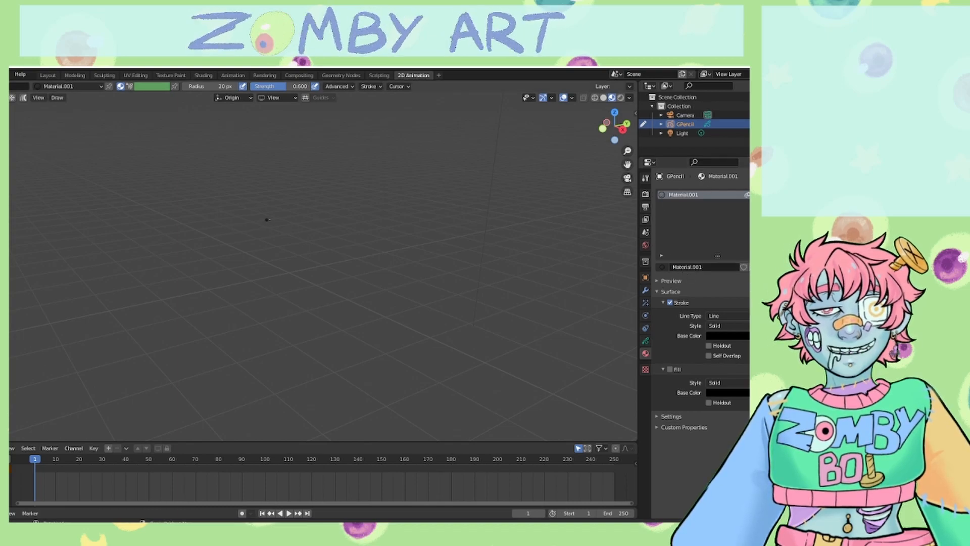
Step: Create a first drawing layer on the Grease Pencil object and show it in the object's layer list
click(298, 286)
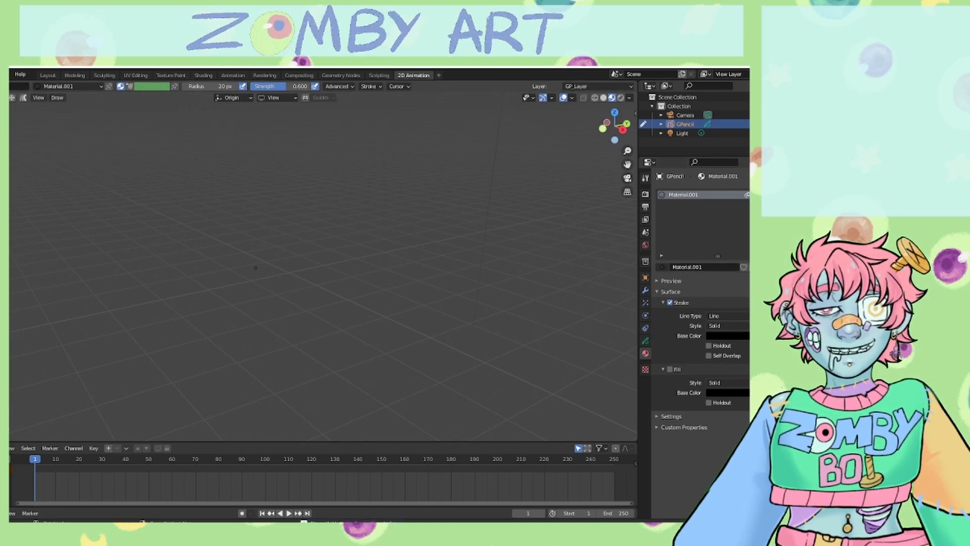
click(645, 340)
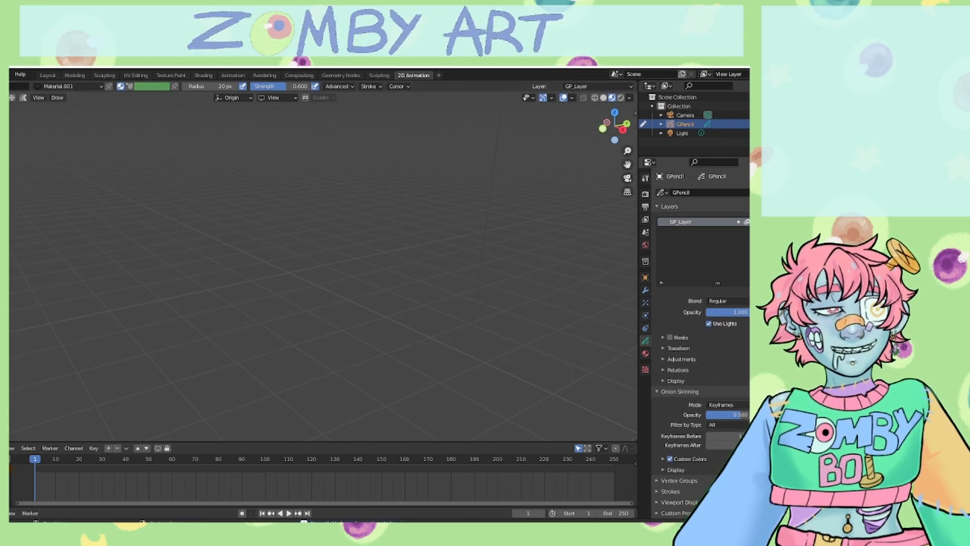
click(783, 231)
click(722, 220)
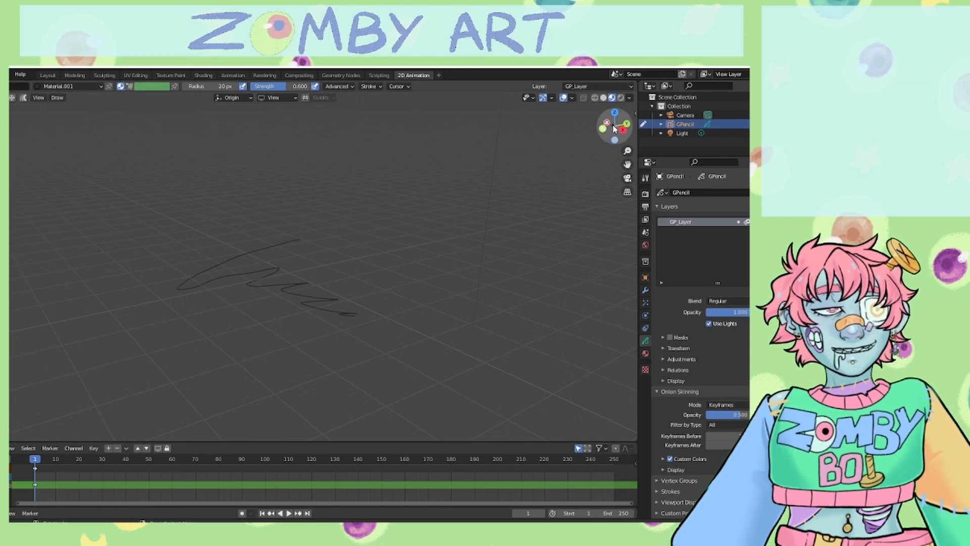
Step: Try out freehand zigzag and spiral strokes from several viewing angles and undo them
mouse_move(606, 133)
mouse_down()
mouse_move(613, 124)
mouse_move(647, 156)
mouse_up()
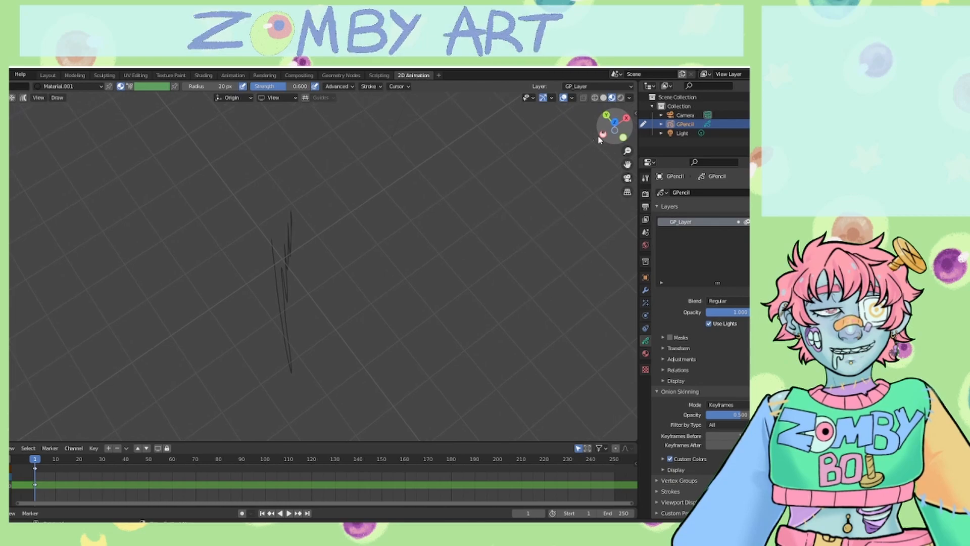
drag(263, 200, 315, 348)
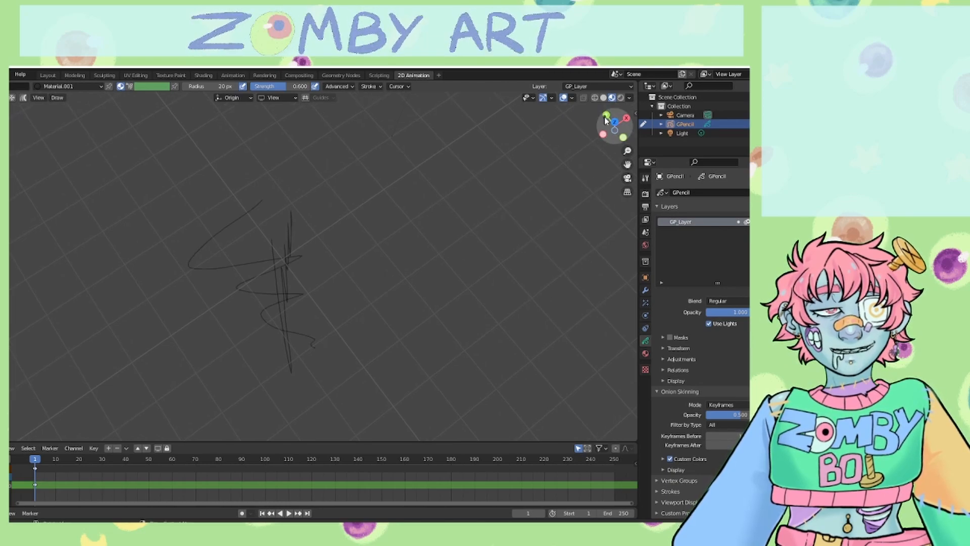
mouse_move(609, 127)
mouse_down()
mouse_move(602, 402)
mouse_move(588, 383)
mouse_move(522, 392)
mouse_move(505, 409)
mouse_move(504, 366)
mouse_move(368, 340)
mouse_move(406, 257)
mouse_up()
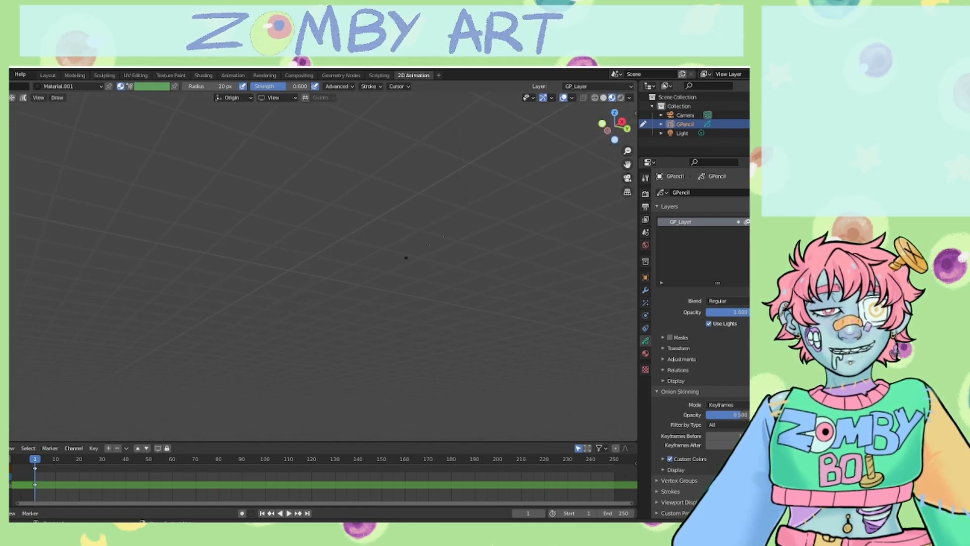
mouse_move(310, 230)
mouse_down()
mouse_move(252, 252)
mouse_move(303, 314)
mouse_move(262, 298)
mouse_up()
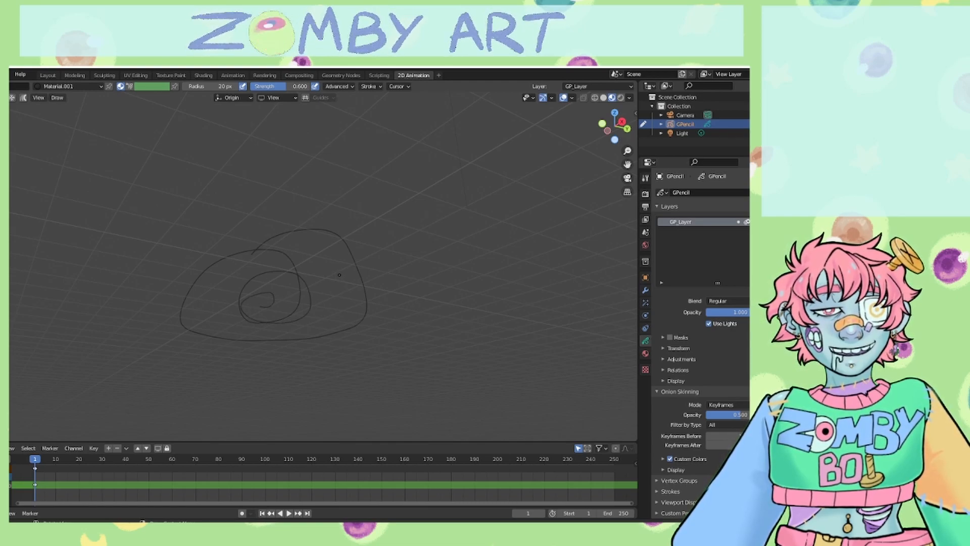
click(235, 98)
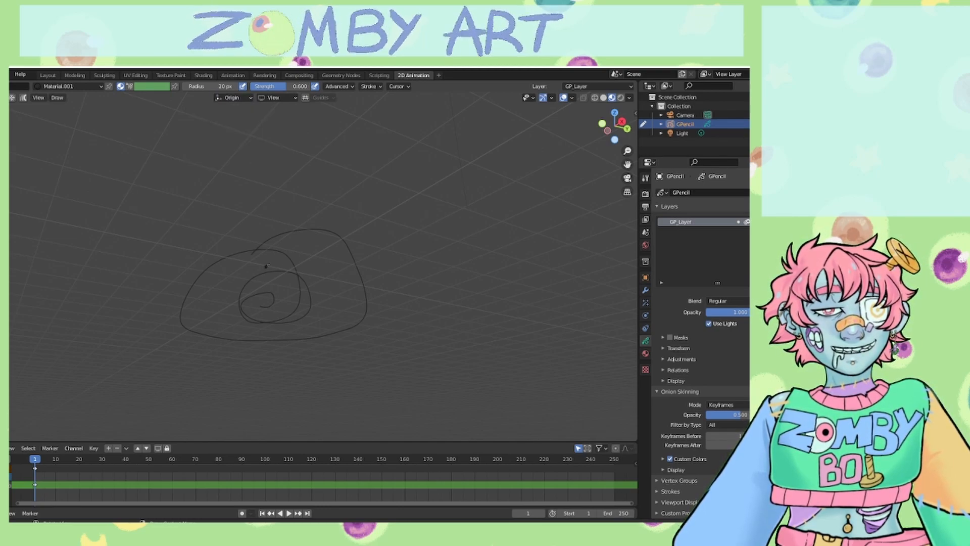
key(ctrl+z)
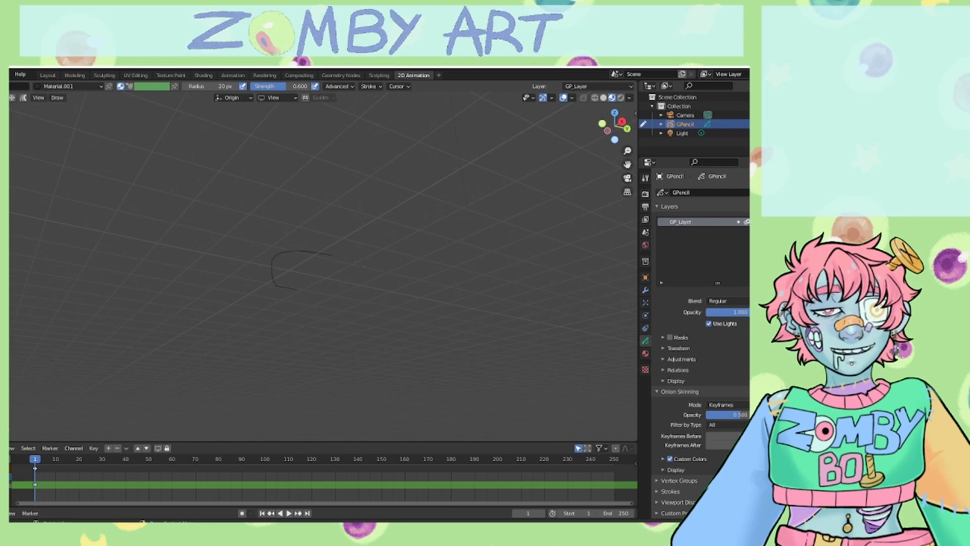
drag(266, 253, 286, 264)
key(ctrl+z)
Step: Draw a simple smiley face in the camera view, inspect it from another angle, and undo its strokes
click(628, 180)
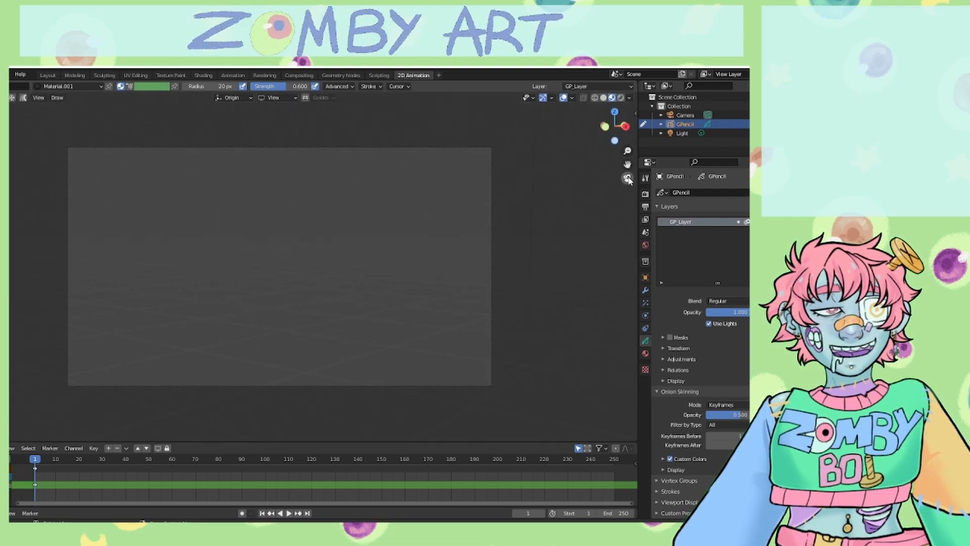
mouse_move(261, 216)
mouse_down()
mouse_move(264, 241)
mouse_move(299, 250)
mouse_up()
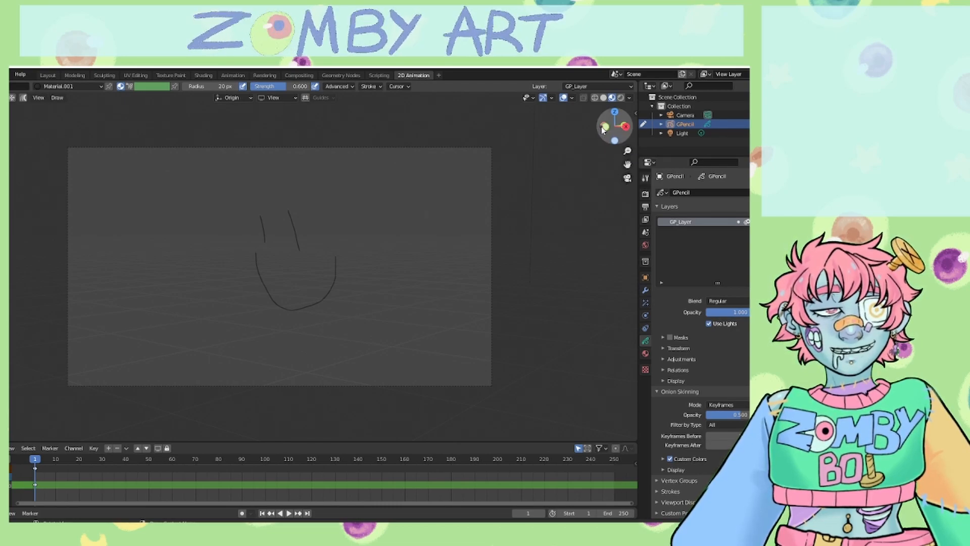
mouse_move(607, 131)
mouse_down()
mouse_move(626, 212)
mouse_move(560, 247)
mouse_move(410, 255)
mouse_move(373, 293)
mouse_up()
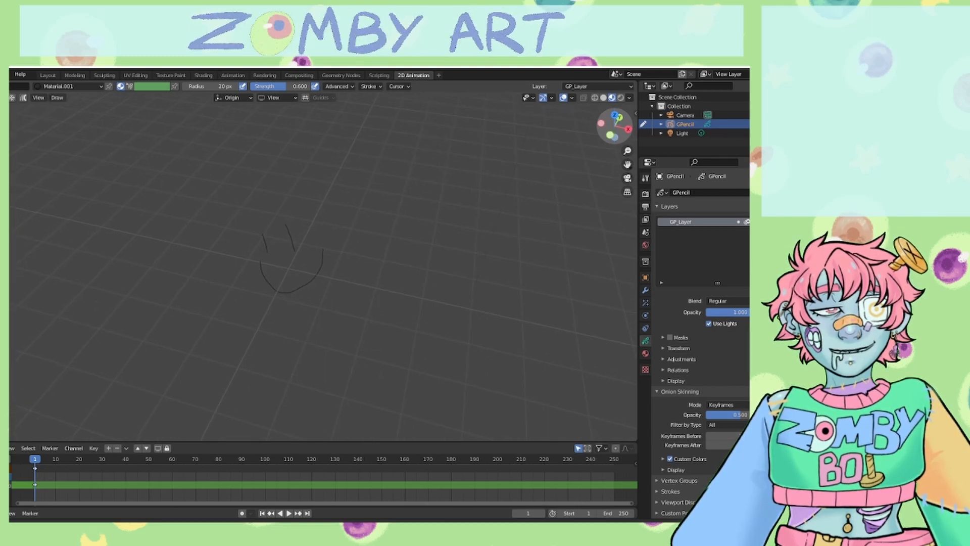
click(628, 179)
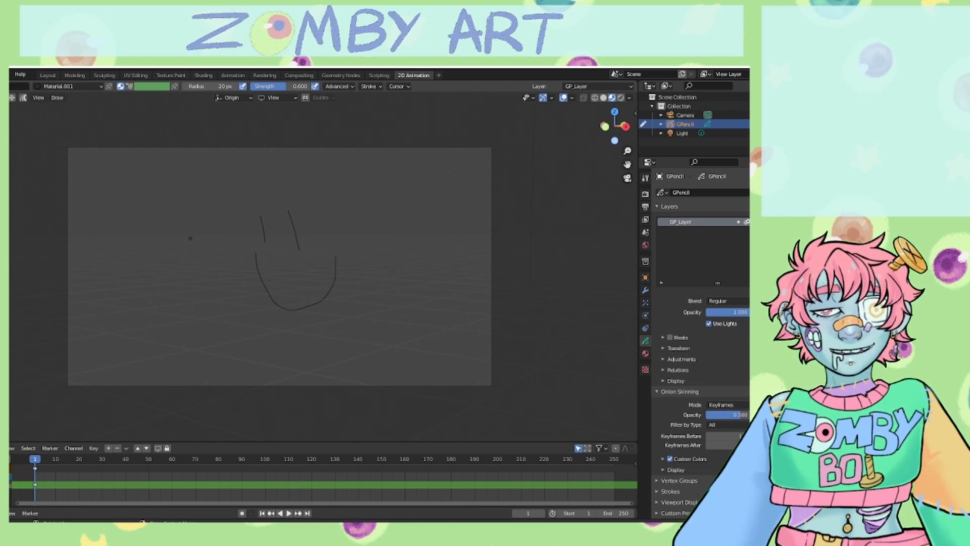
key(alt+z)
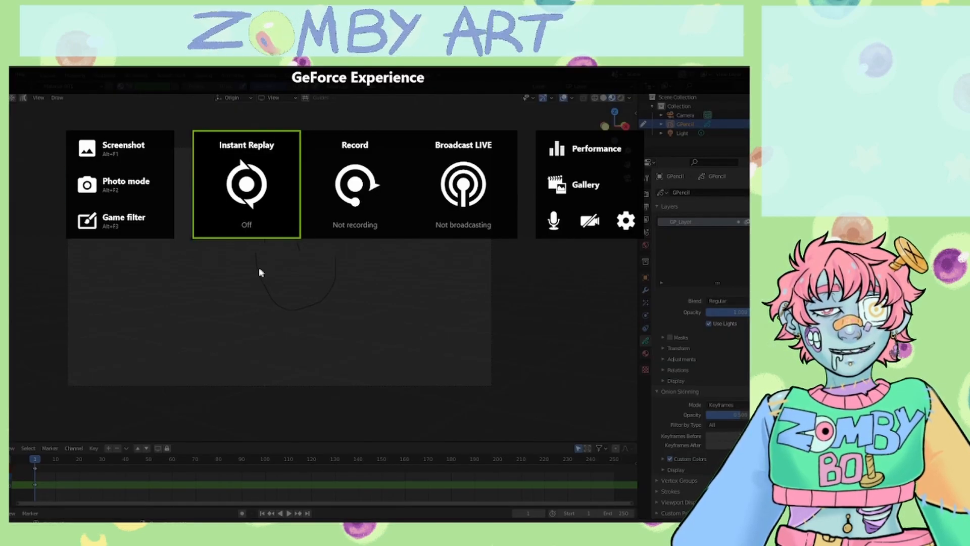
key(alt+z)
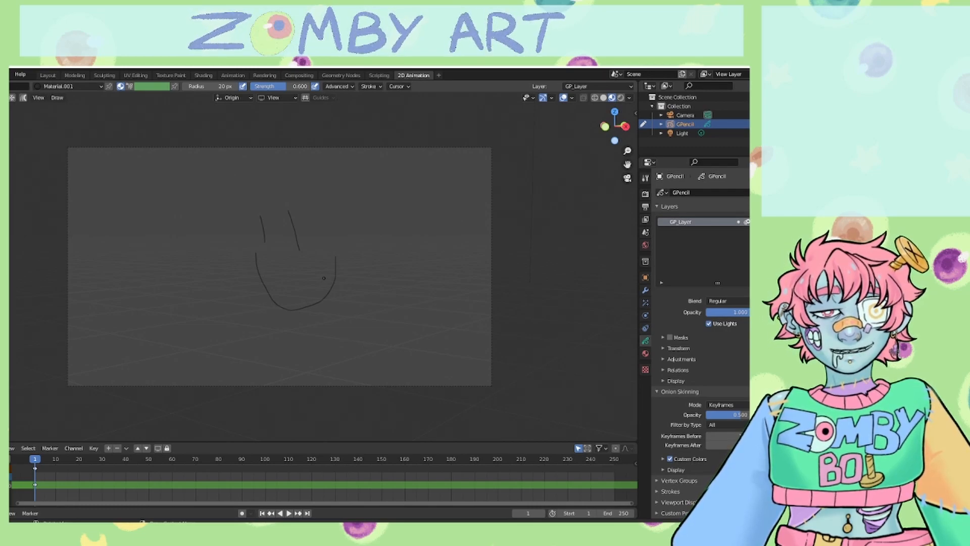
key(ctrl+z)
key(ctrl+z)
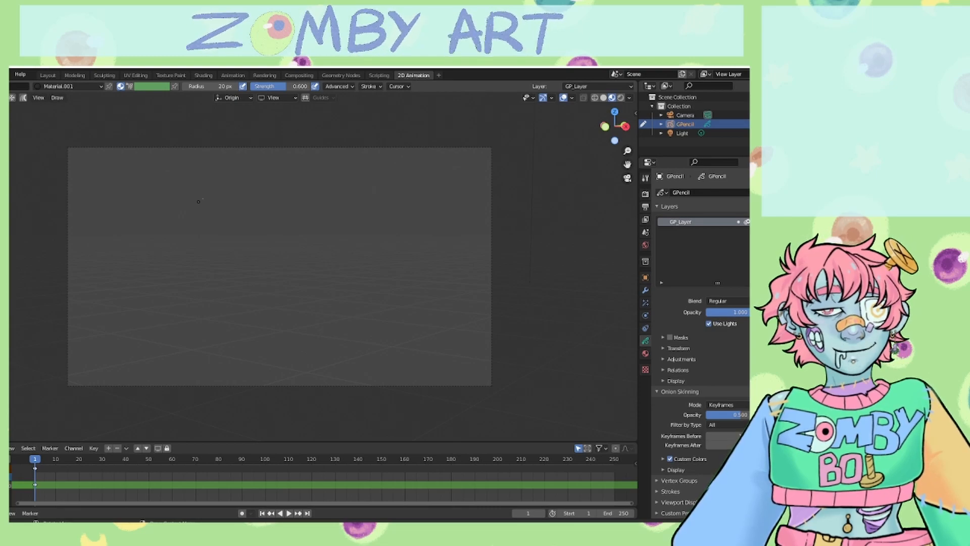
Step: Try the 3D Cursor stroke placement with a curved test stroke, undo the stroke, and set the placement back to Origin
click(235, 97)
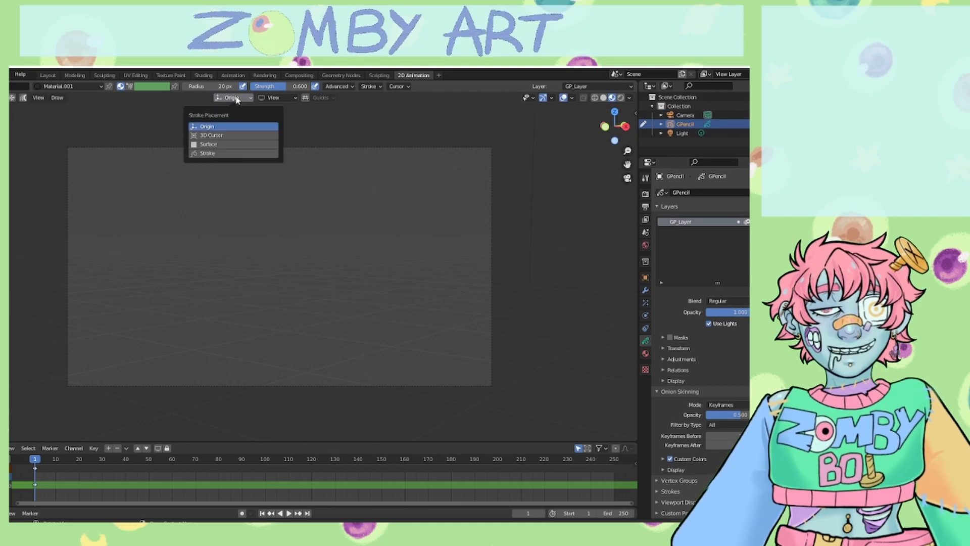
click(211, 134)
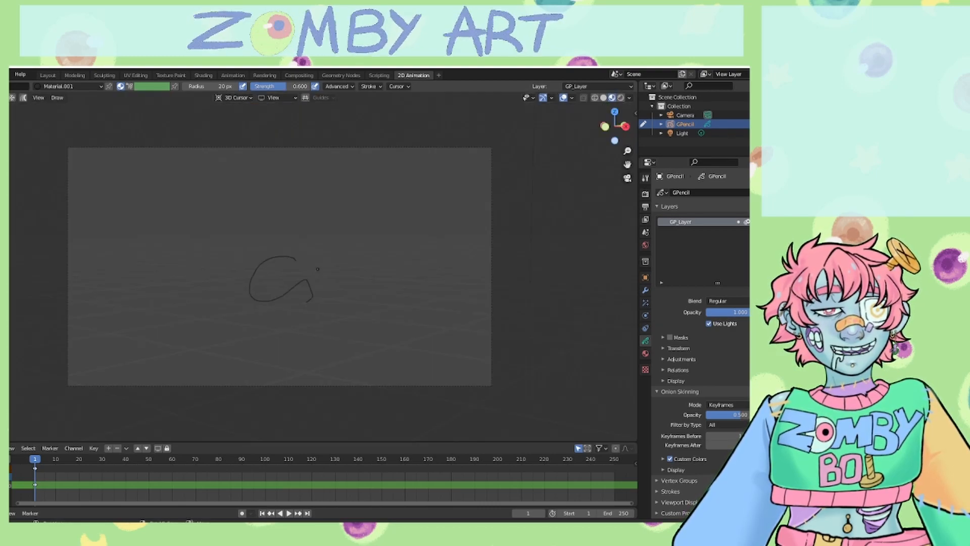
key(ctrl+z)
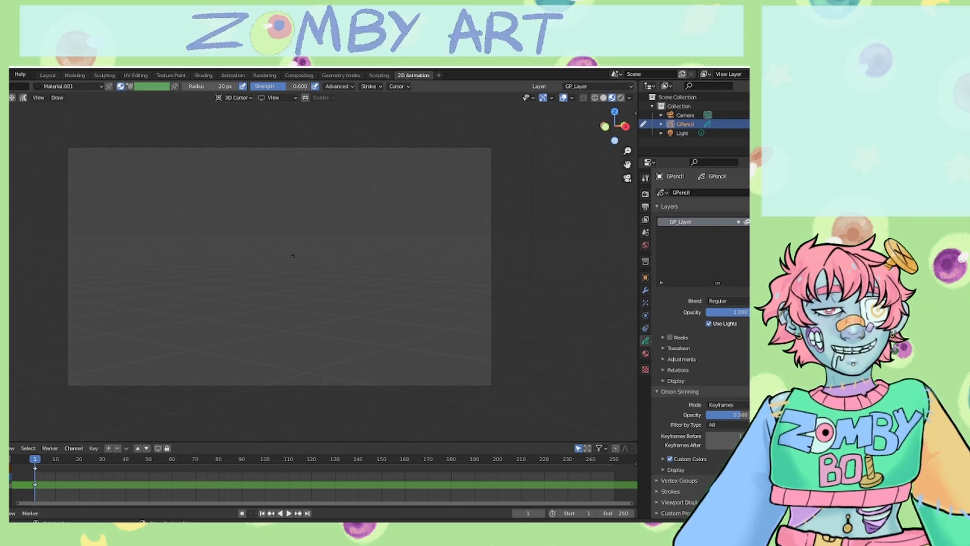
click(245, 98)
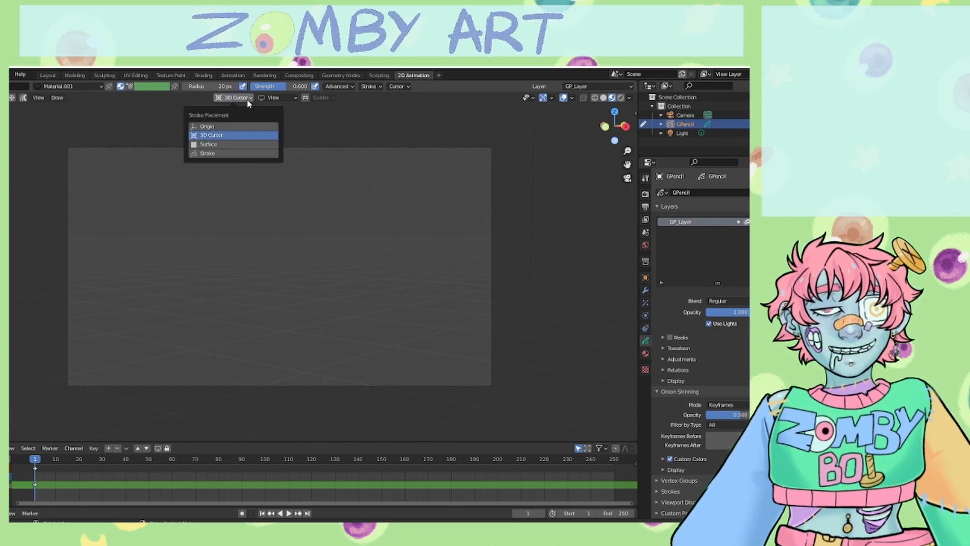
click(233, 126)
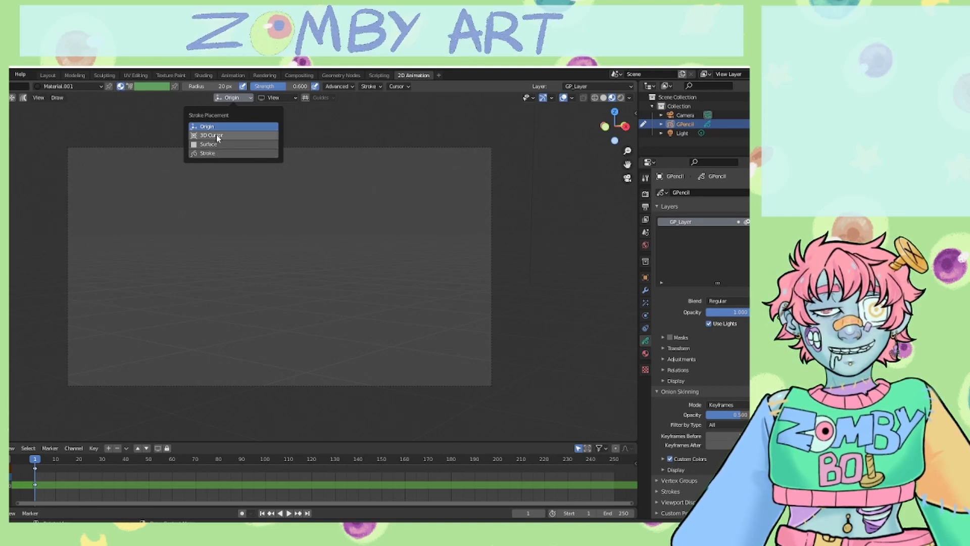
Step: Set the stroke placement to Stroke with All Points as target, and draw a zigzag stroke to inspect from another angle
click(216, 153)
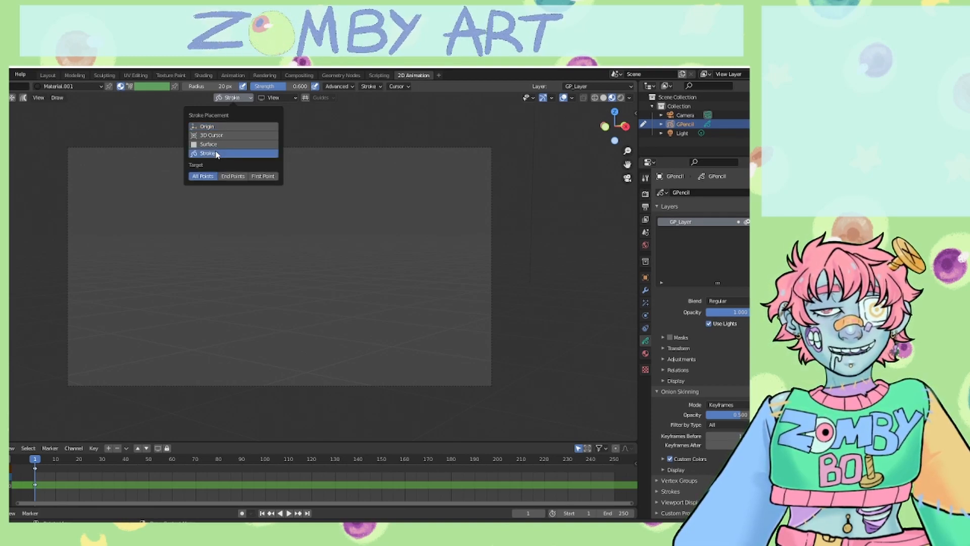
click(217, 99)
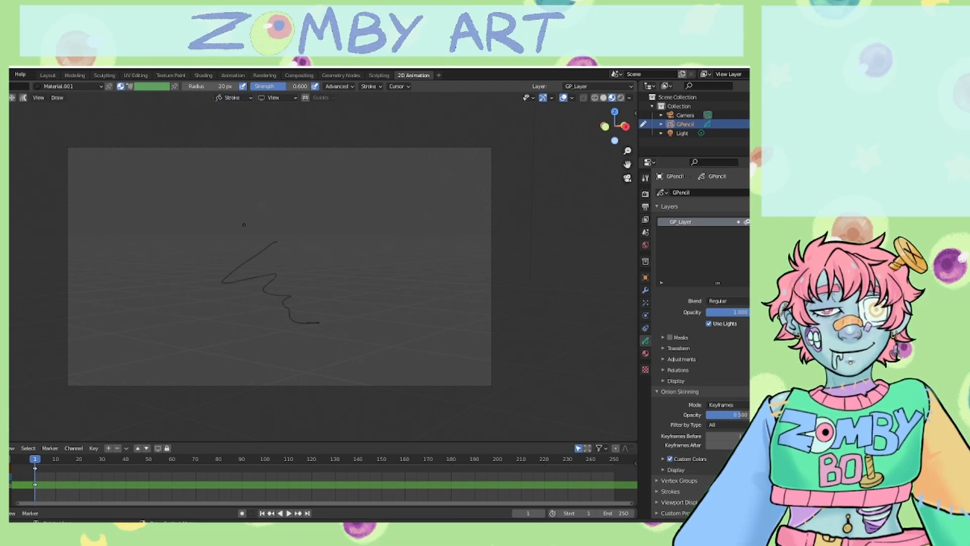
drag(614, 128, 654, 163)
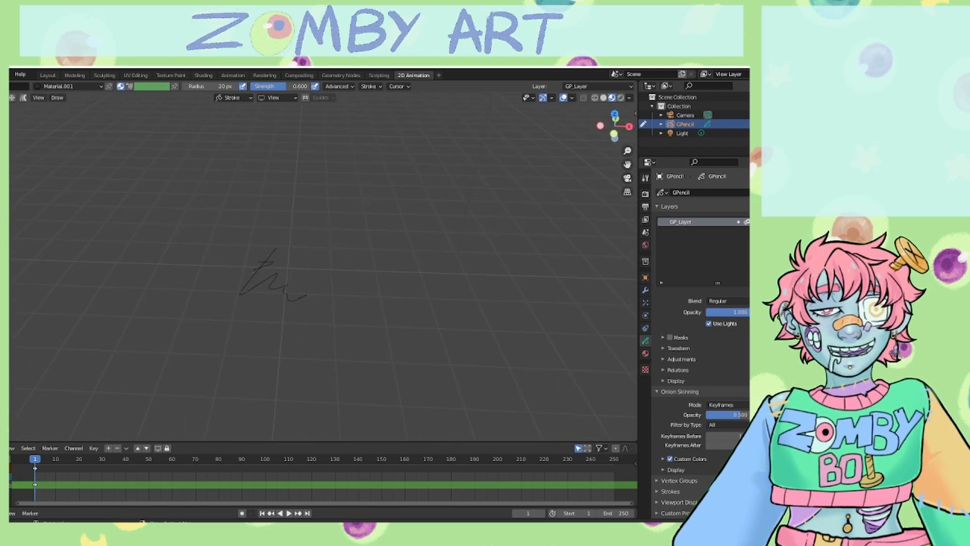
Step: Undo the zigzag stroke in the camera view and set the stroke placement back to Origin
drag(612, 129, 21, 434)
scroll(316, 222, up, 2)
scroll(315, 222, up, 3)
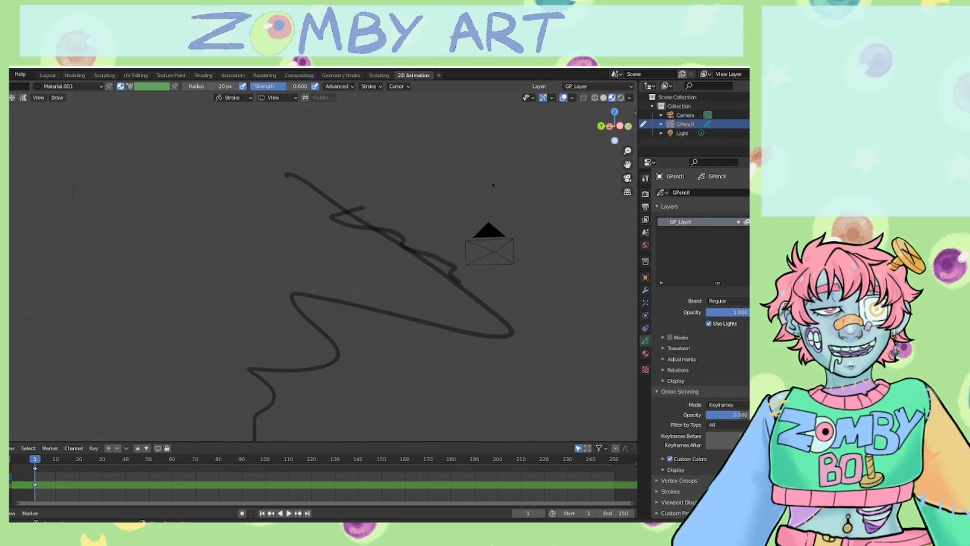
mouse_move(610, 126)
mouse_down()
mouse_move(539, 152)
mouse_move(380, 126)
mouse_up()
click(627, 178)
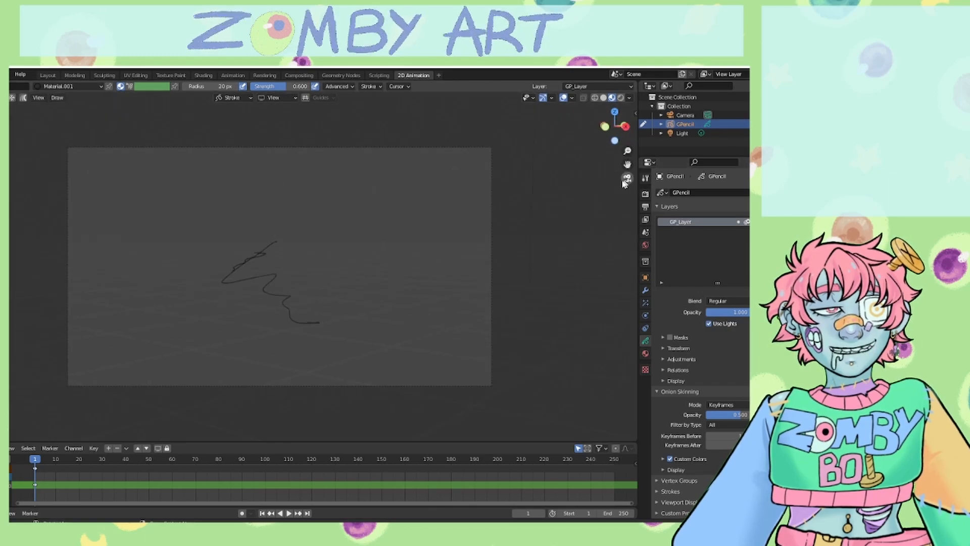
key(ctrl+z)
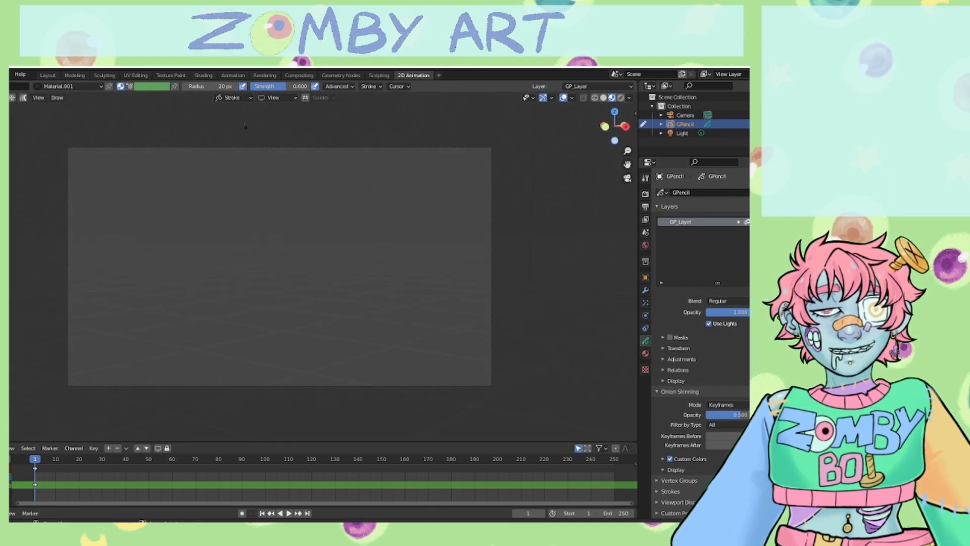
click(237, 101)
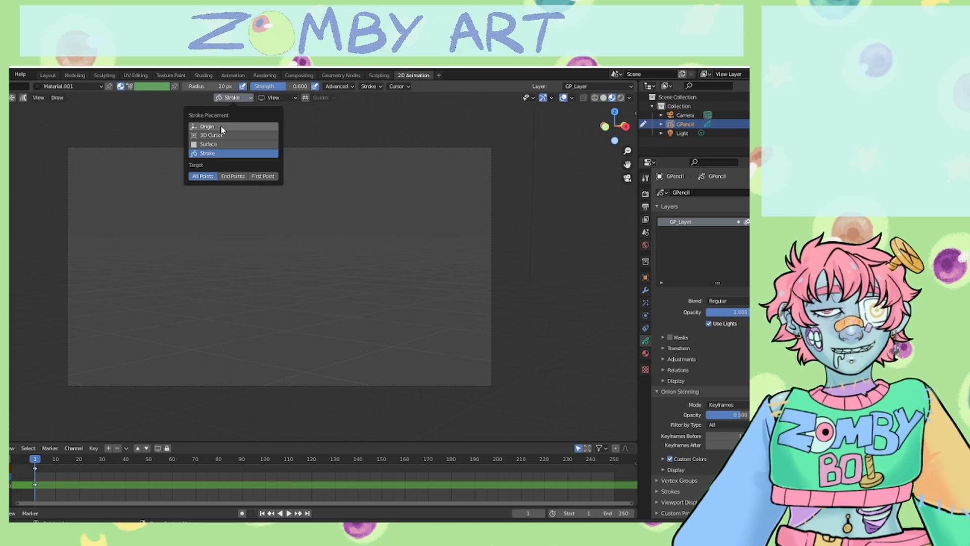
click(220, 126)
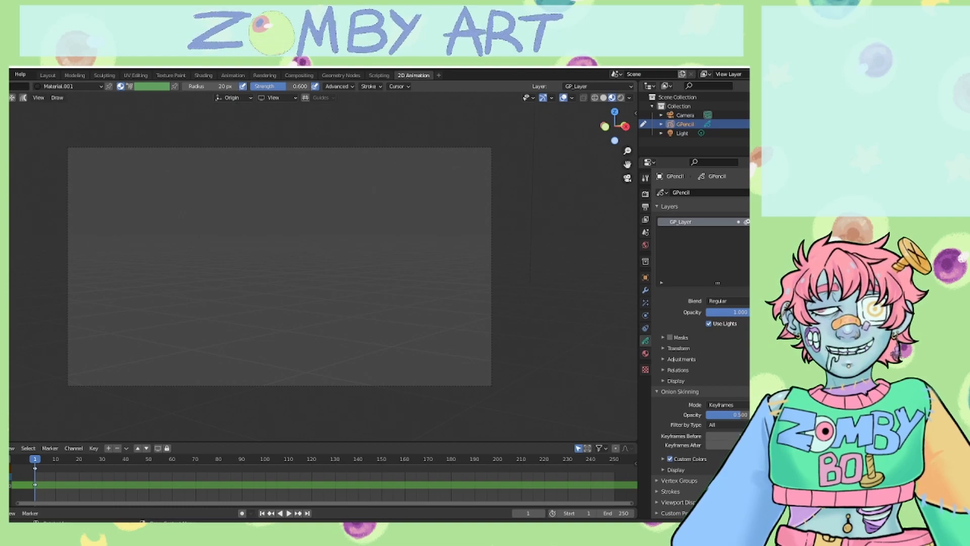
Step: Add a cube mesh in Object Mode, switch the viewport to rendered shading, and return to the camera view
key(ctrl+Tab)
key(shift+a)
mouse_move(302, 268)
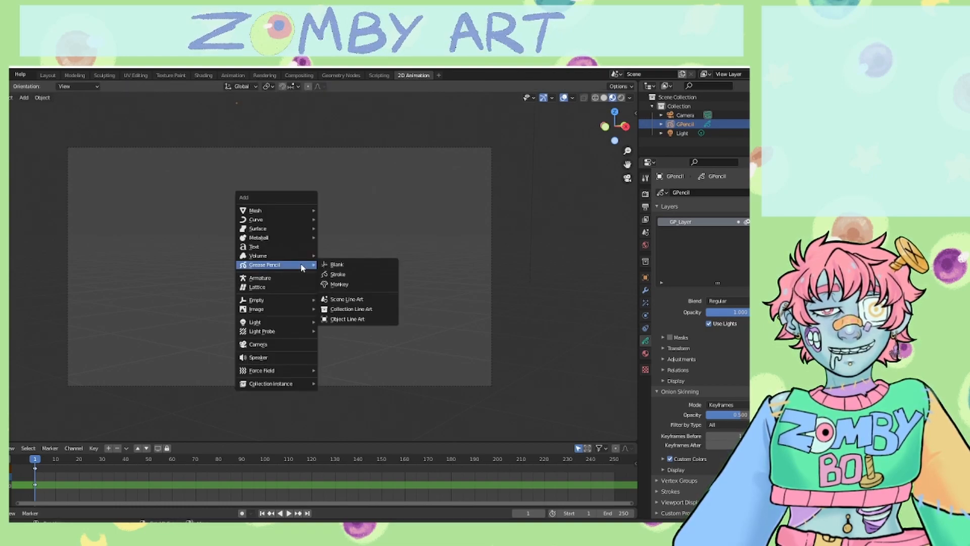
mouse_move(305, 211)
click(340, 218)
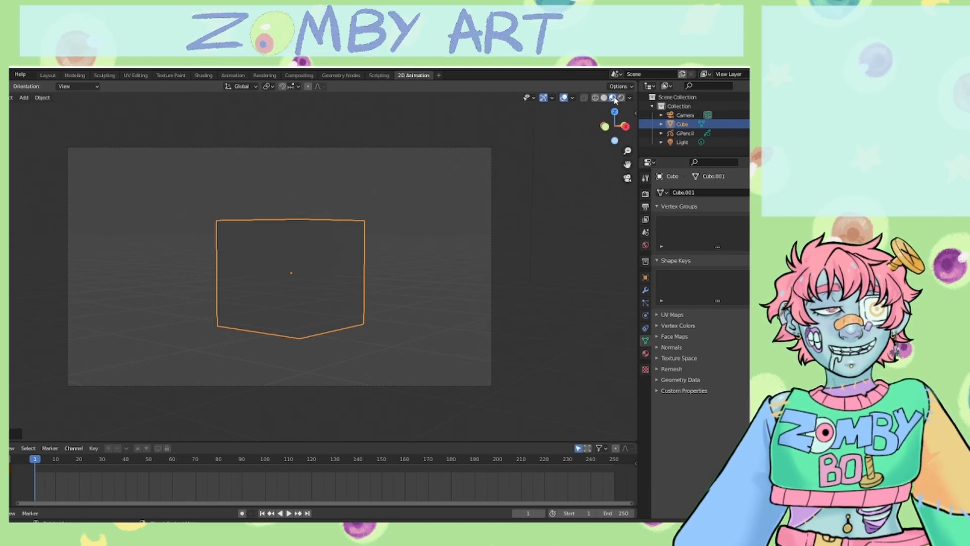
middle_drag(615, 99, 626, 105)
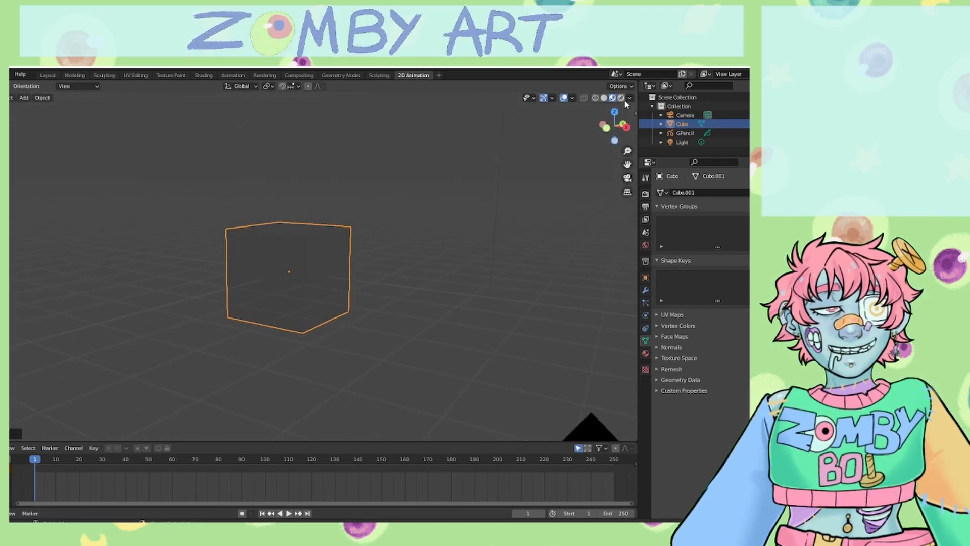
click(622, 98)
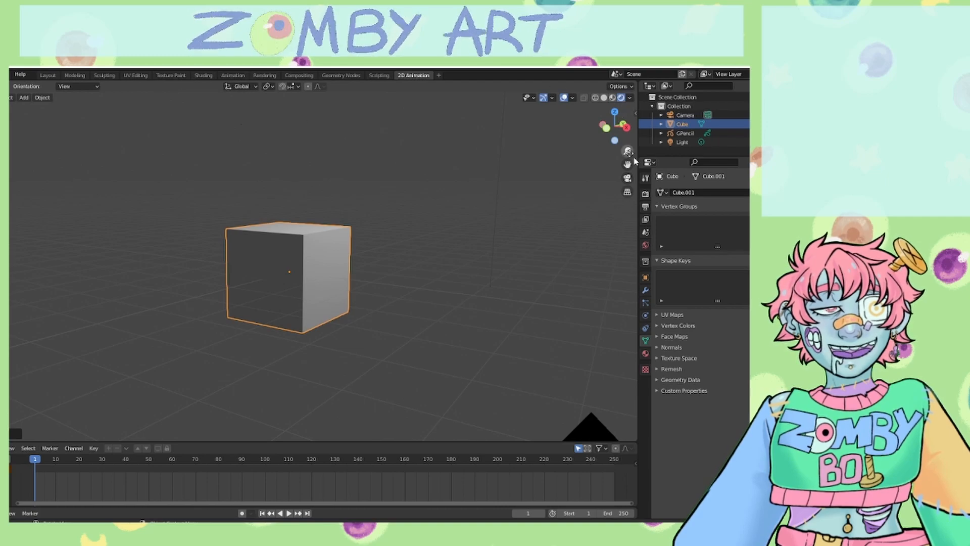
click(627, 178)
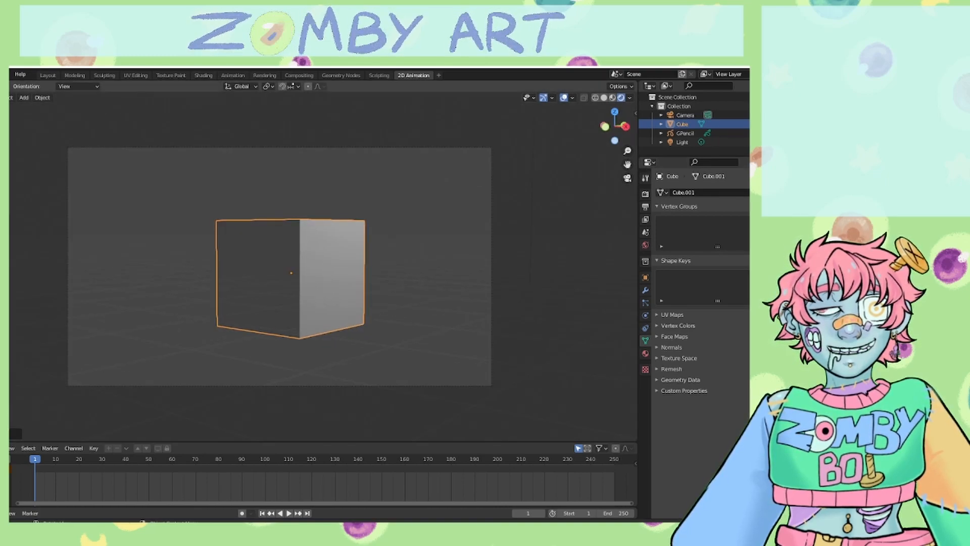
Step: Set the Grease Pencil object's stroke placement to Surface in Draw Mode and draw a looping stroke across two faces of the cube
click(681, 133)
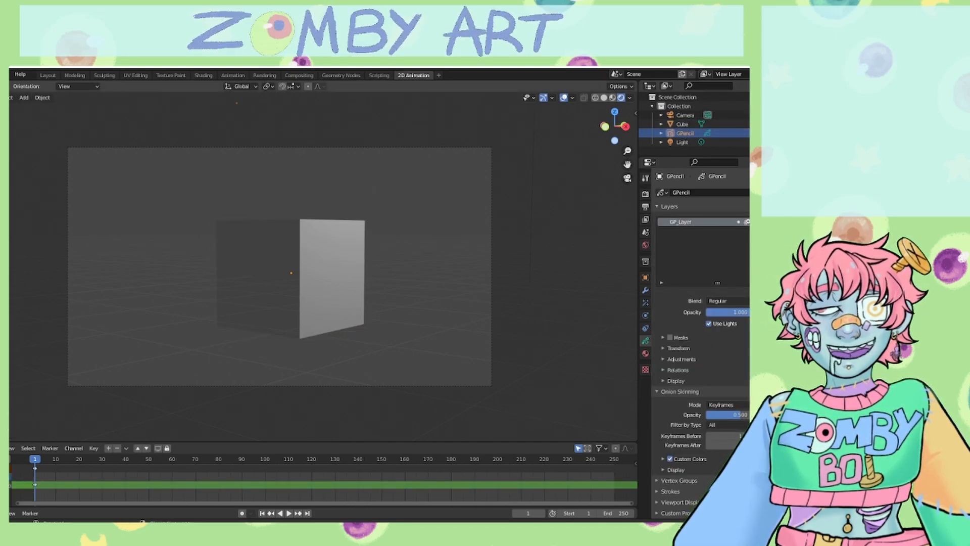
key(ctrl+Tab)
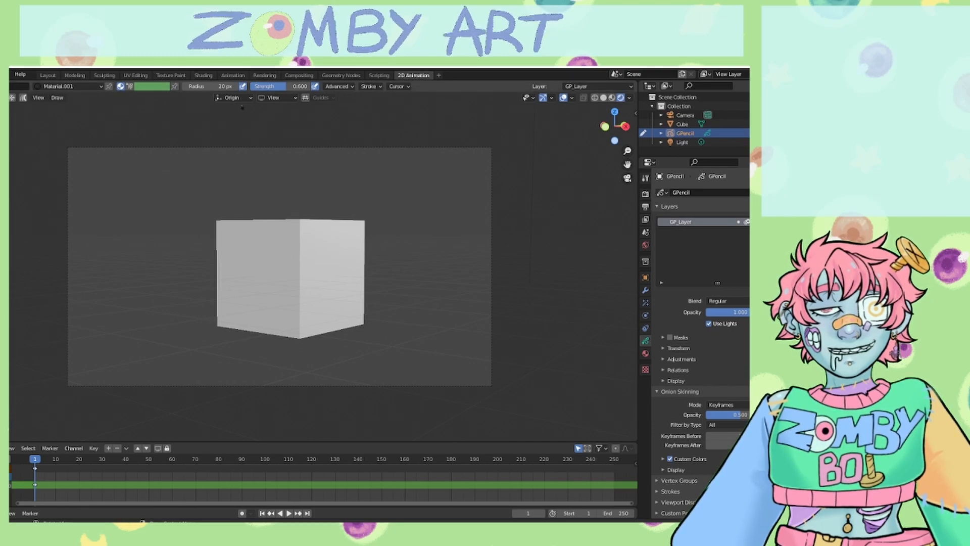
click(235, 97)
click(231, 145)
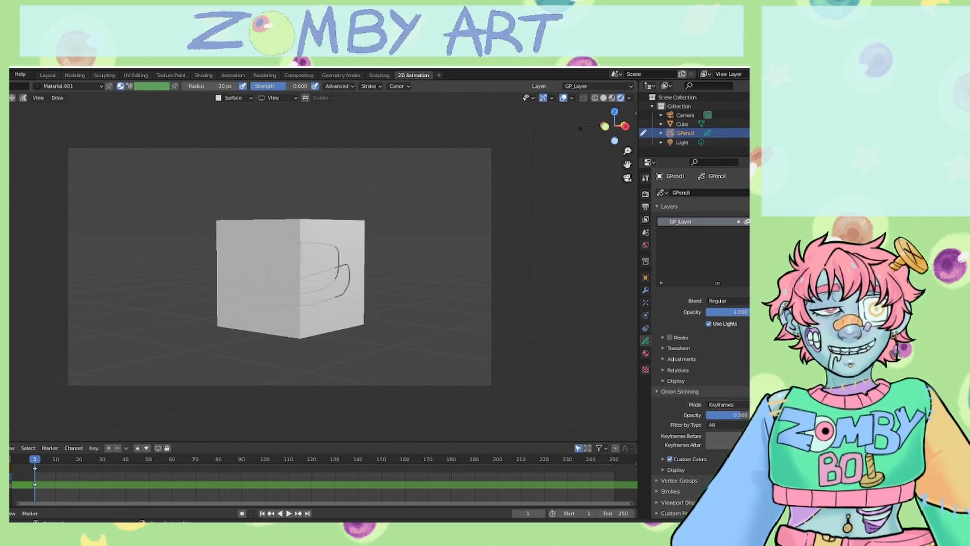
drag(618, 124, 702, 136)
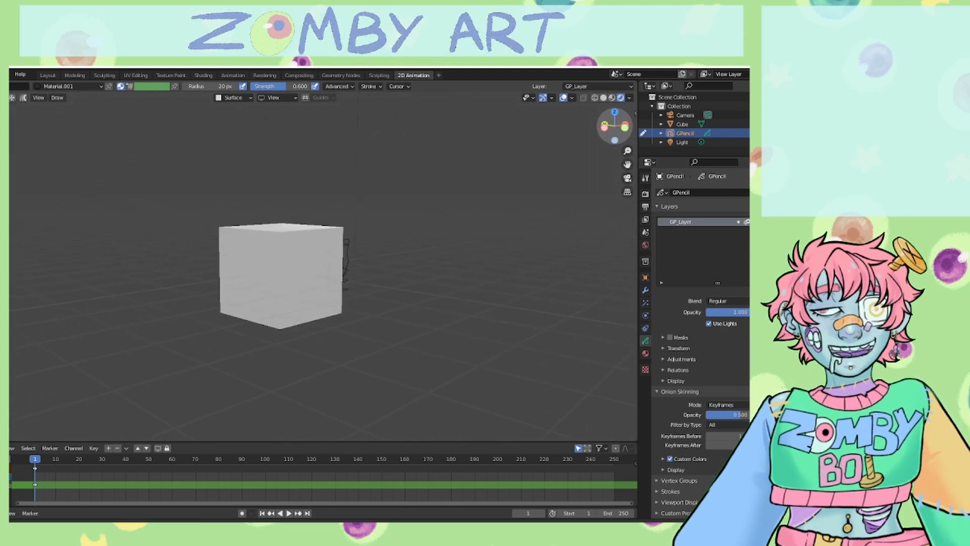
scroll(440, 228, up, 5)
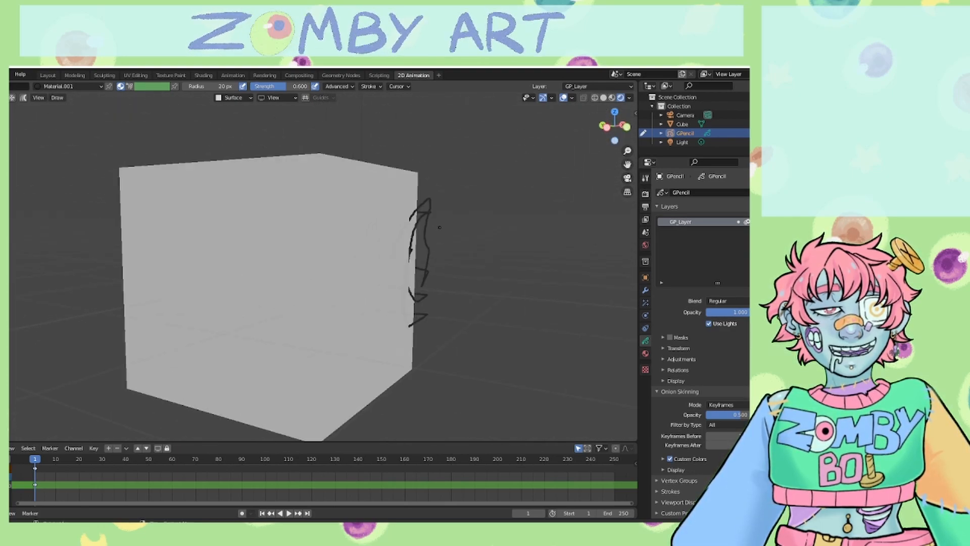
drag(620, 127, 470, 143)
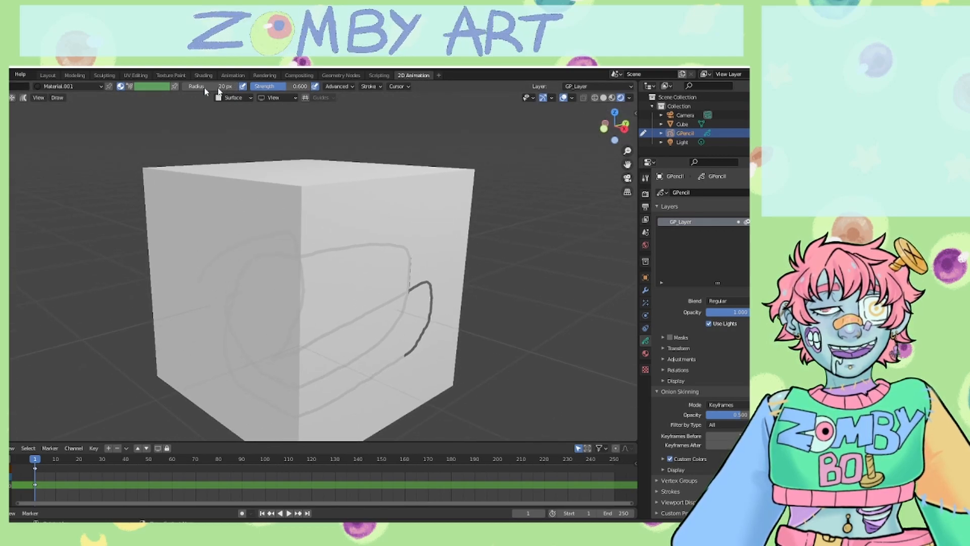
Step: Lower the Surface placement offset to 0.000 and draw a small zigzag test stroke near the top of the cube's lighter face
click(249, 98)
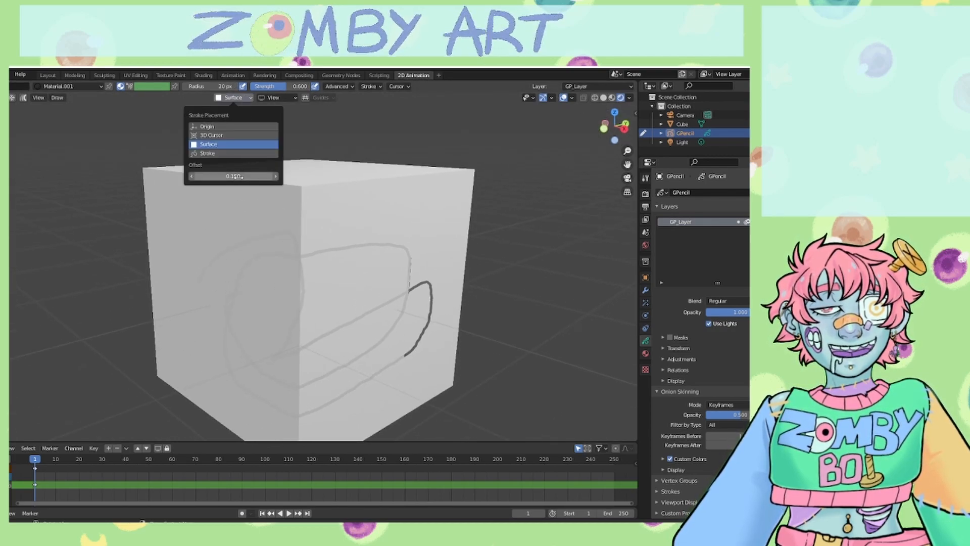
drag(233, 176, 197, 176)
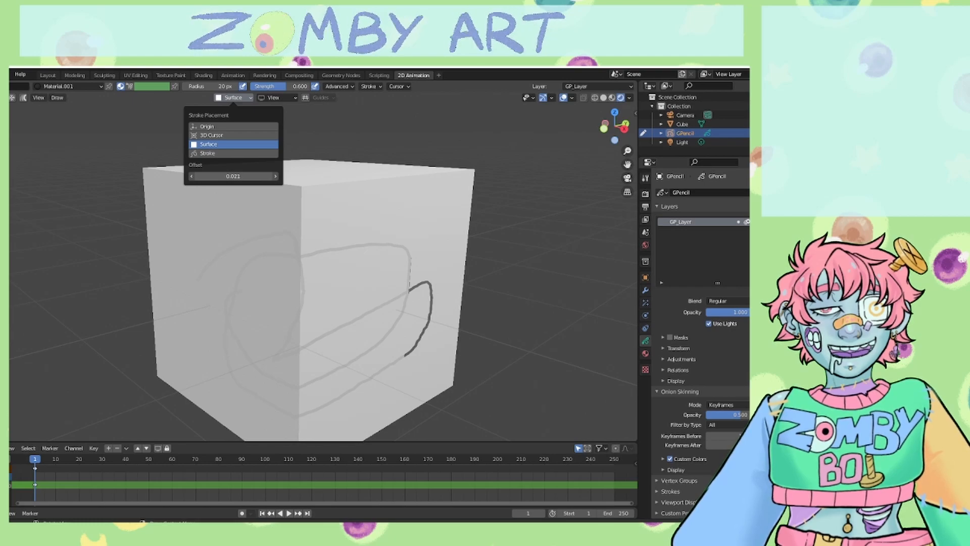
mouse_move(384, 194)
mouse_down()
mouse_move(348, 216)
mouse_move(414, 228)
mouse_up()
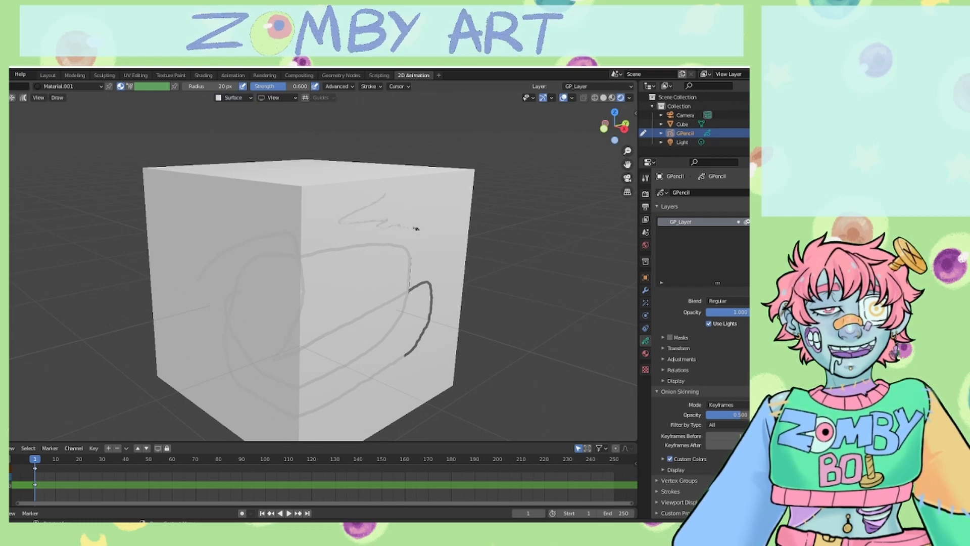
Step: Raise the Surface placement offset, draw short test strokes on both visible cube faces, and clear the strokes in the camera view
click(242, 98)
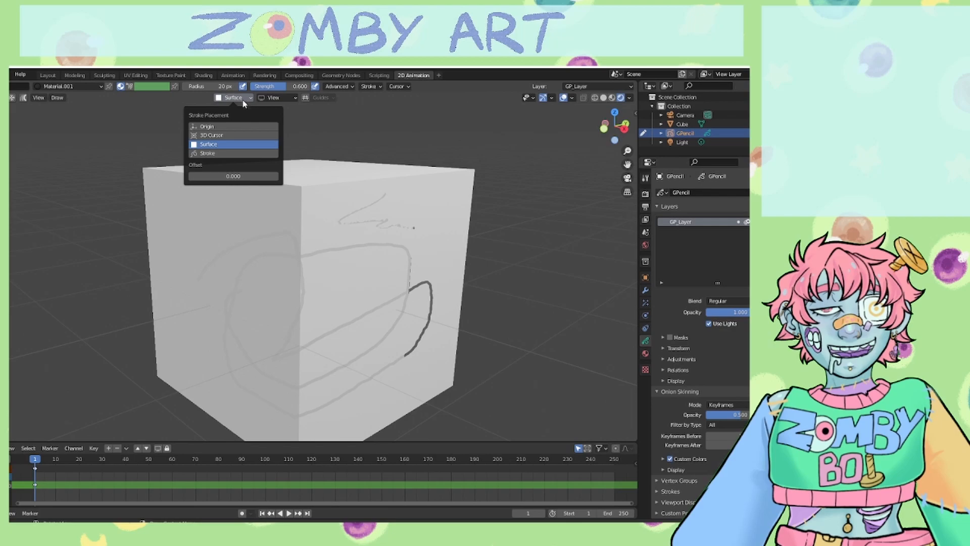
click(276, 176)
drag(421, 188, 437, 242)
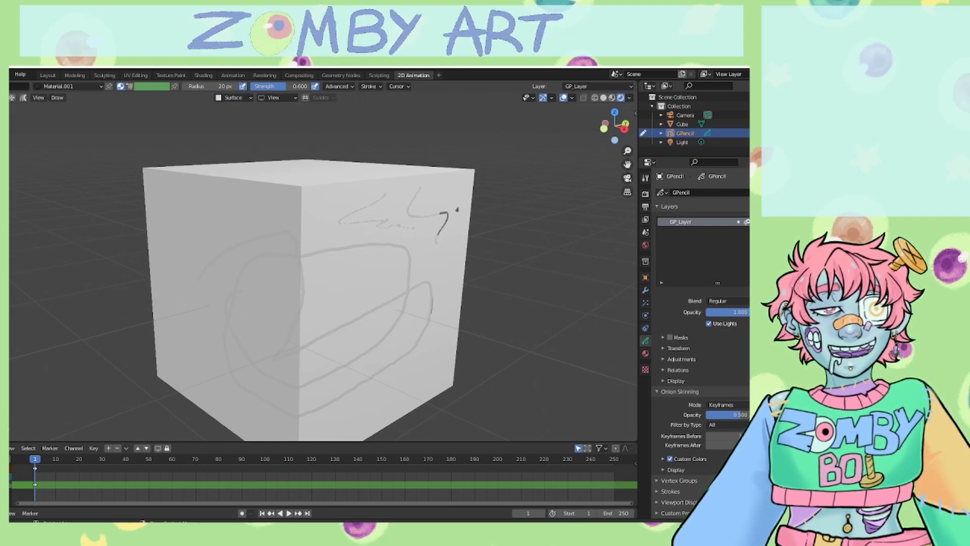
drag(218, 212, 219, 246)
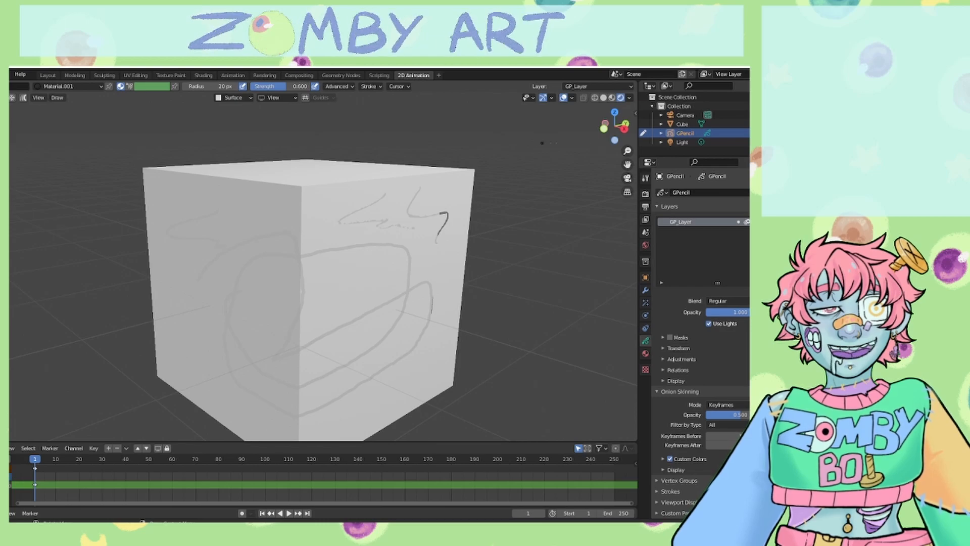
mouse_move(618, 119)
mouse_down()
mouse_move(620, 147)
mouse_move(602, 126)
mouse_move(518, 121)
mouse_move(485, 133)
mouse_move(515, 108)
mouse_move(590, 92)
mouse_move(617, 101)
mouse_up()
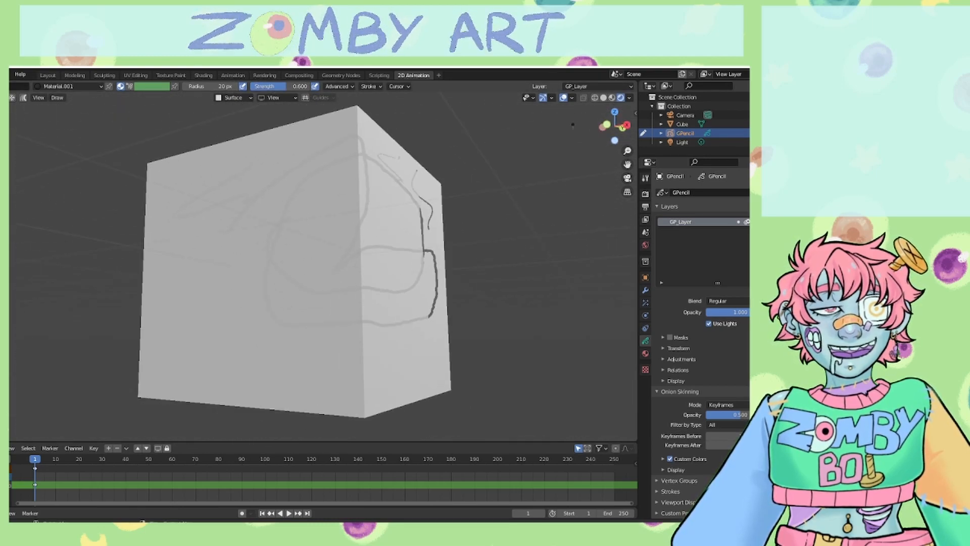
click(627, 178)
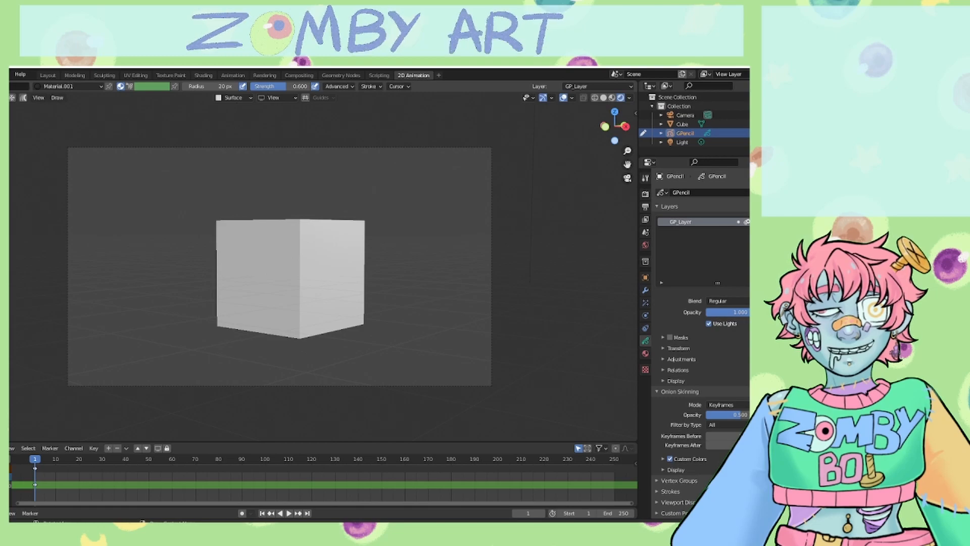
Step: Delete the Grease Pencil object and the cube in Object Mode, keeping only the camera and light
key(ctrl+Tab)
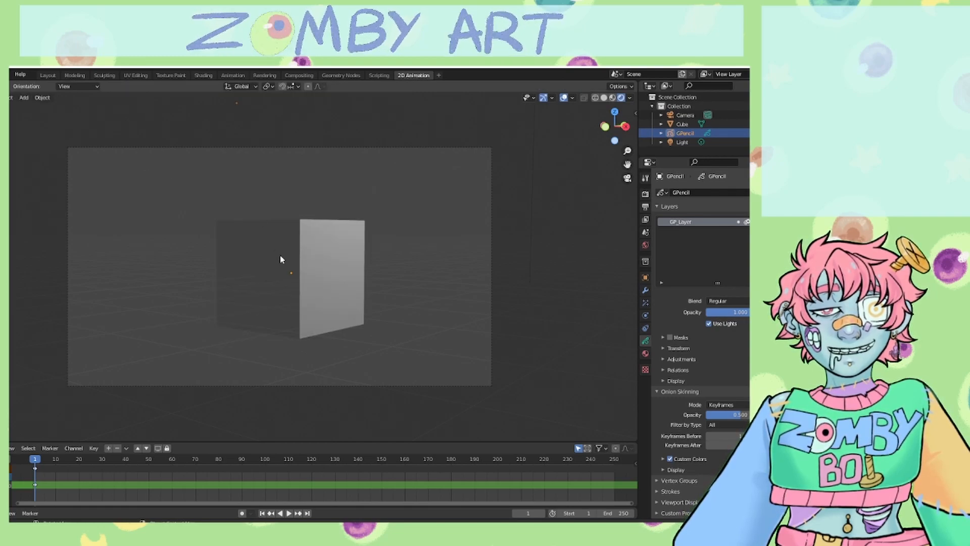
key(x)
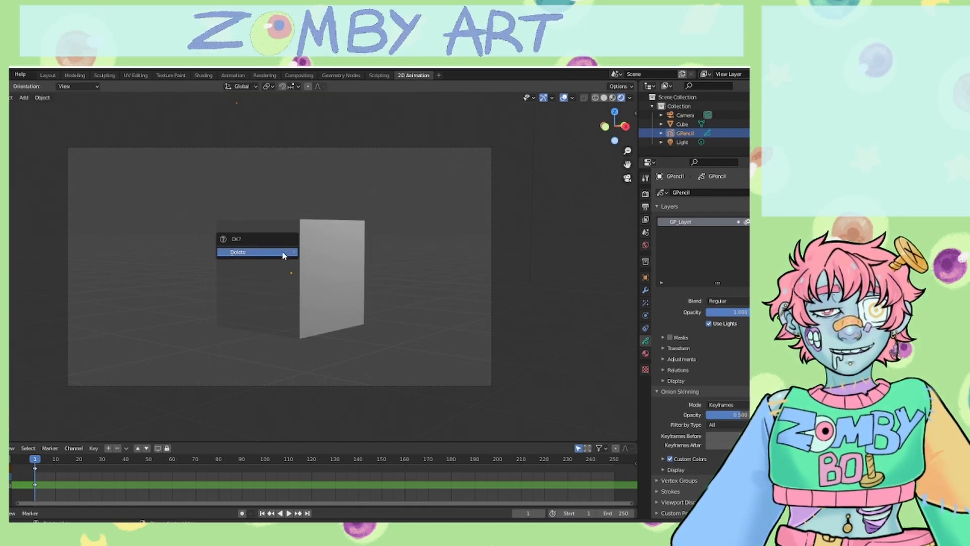
click(282, 252)
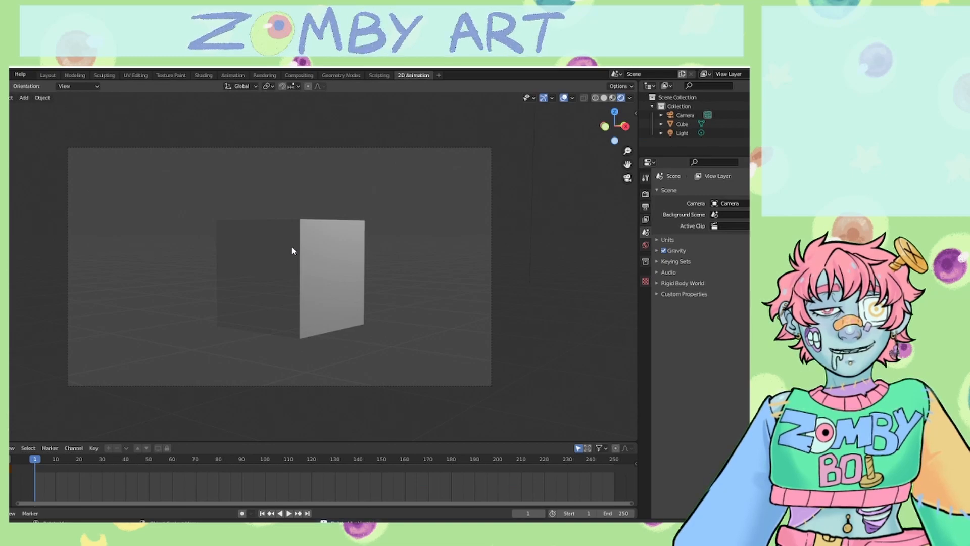
click(708, 115)
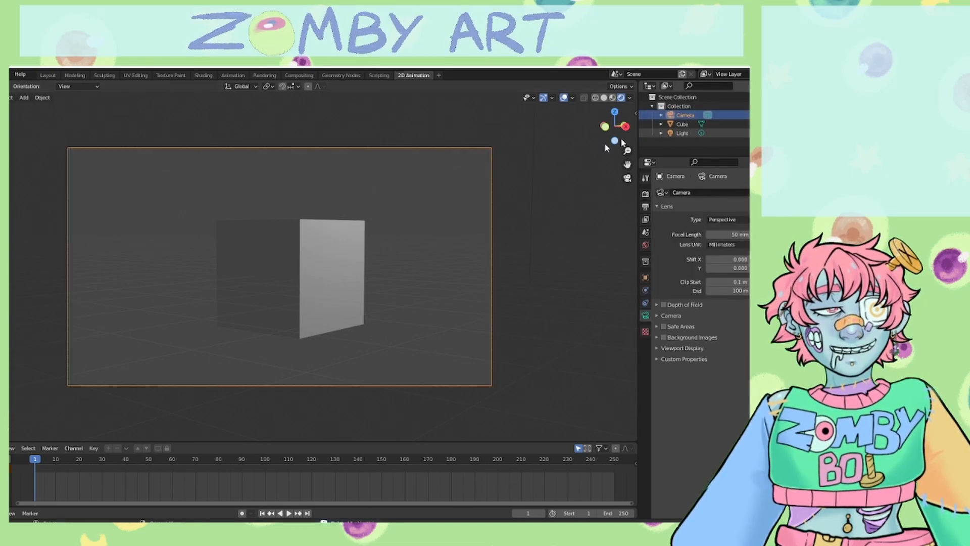
click(705, 127)
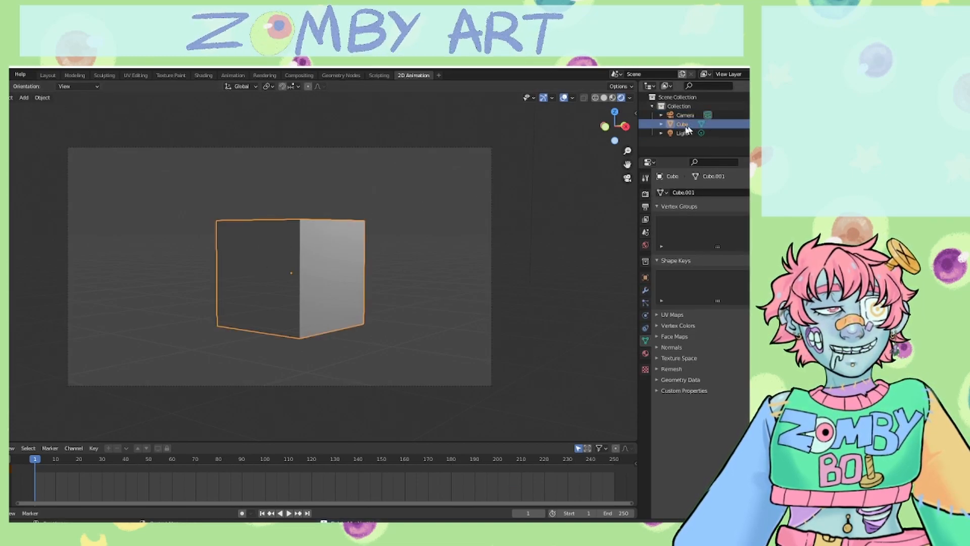
key(x)
click(266, 298)
Step: Add a blank Grease Pencil object and, in Draw Mode, set its stroke placement to Origin
key(shift+a)
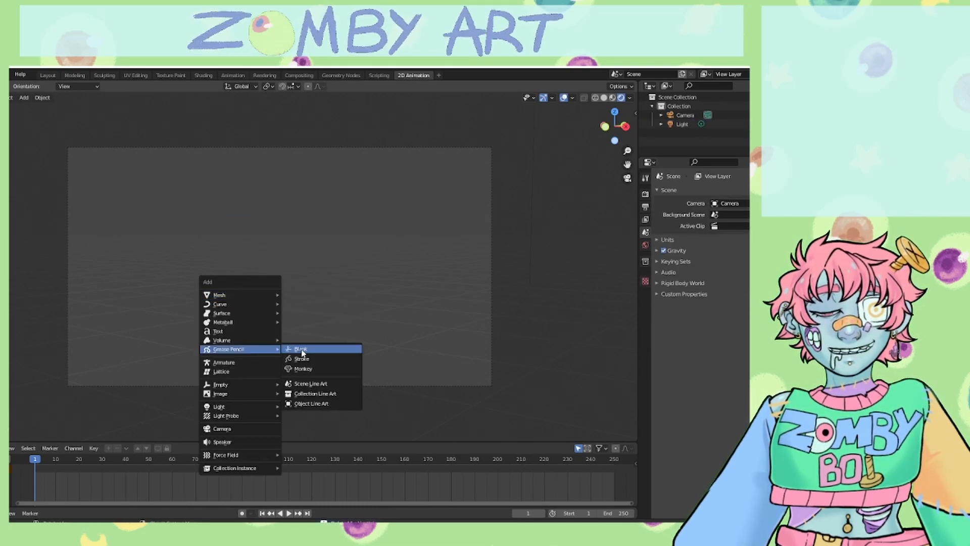
click(301, 352)
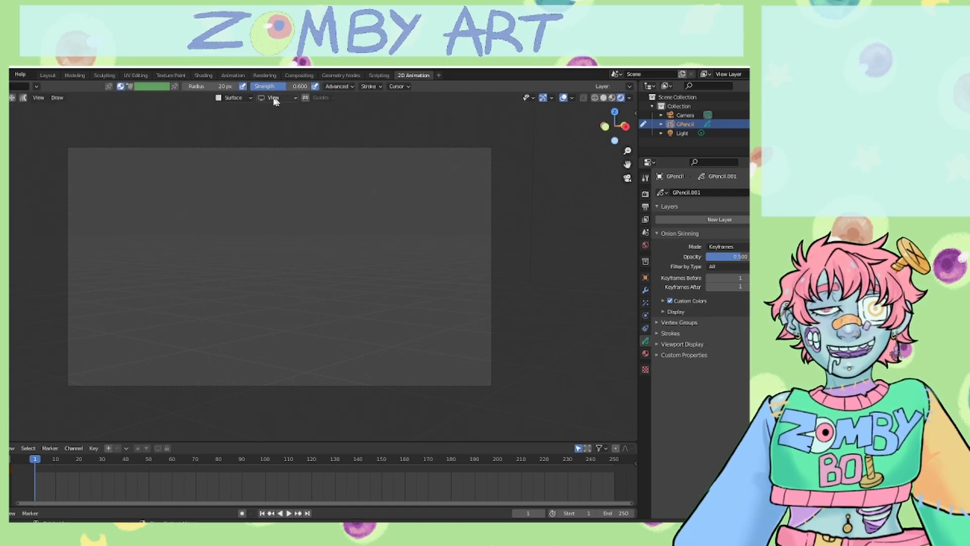
click(241, 98)
click(231, 126)
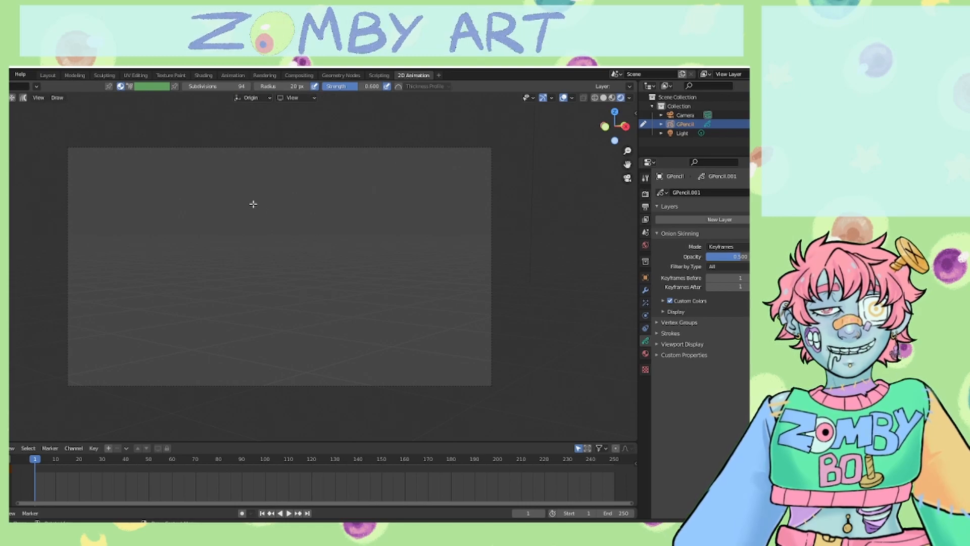
Step: Give the blank Grease Pencil object a new material and a new layer
click(645, 353)
click(743, 267)
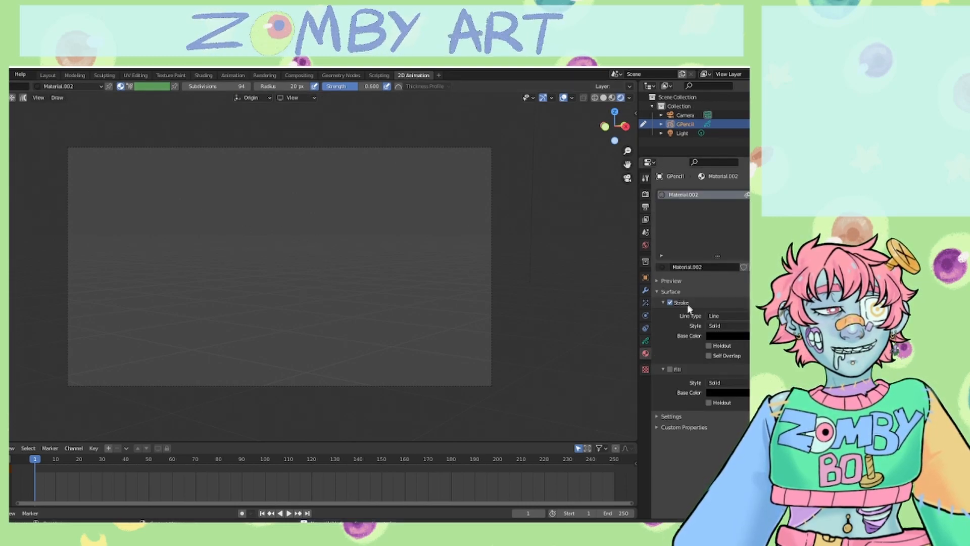
click(718, 220)
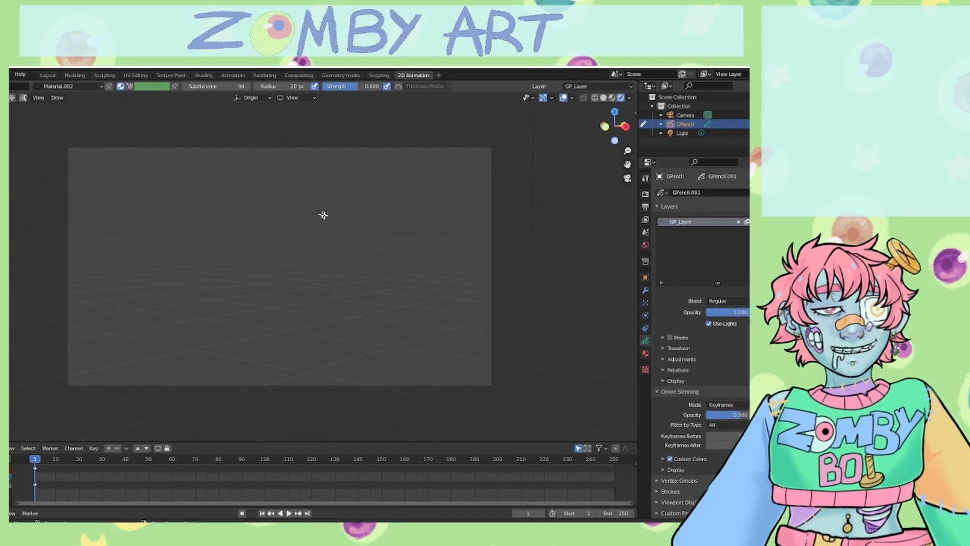
Step: Draw a large circle near the centre of the camera frame on frame 1 and undo the extra ellipse beside it
mouse_move(278, 223)
mouse_down()
mouse_move(335, 298)
mouse_move(352, 304)
mouse_up()
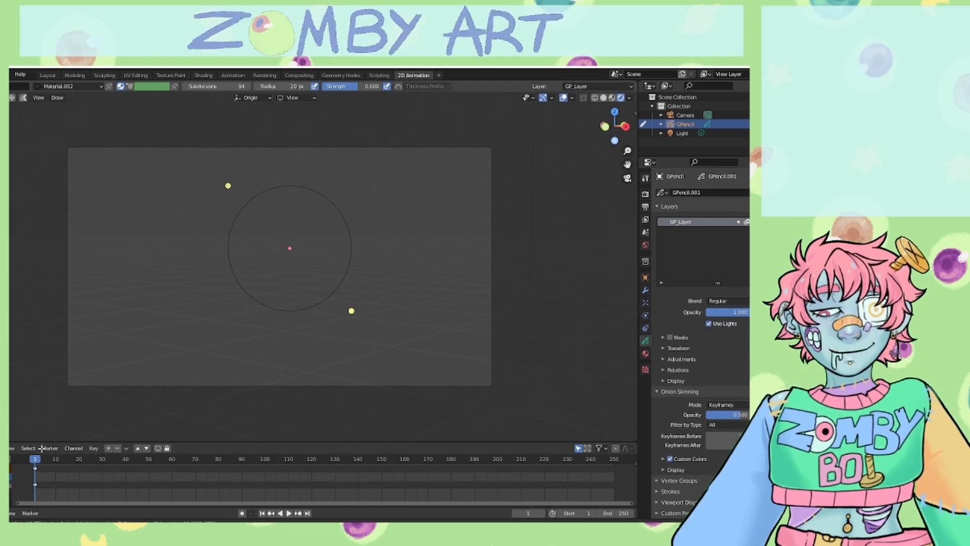
key(Return)
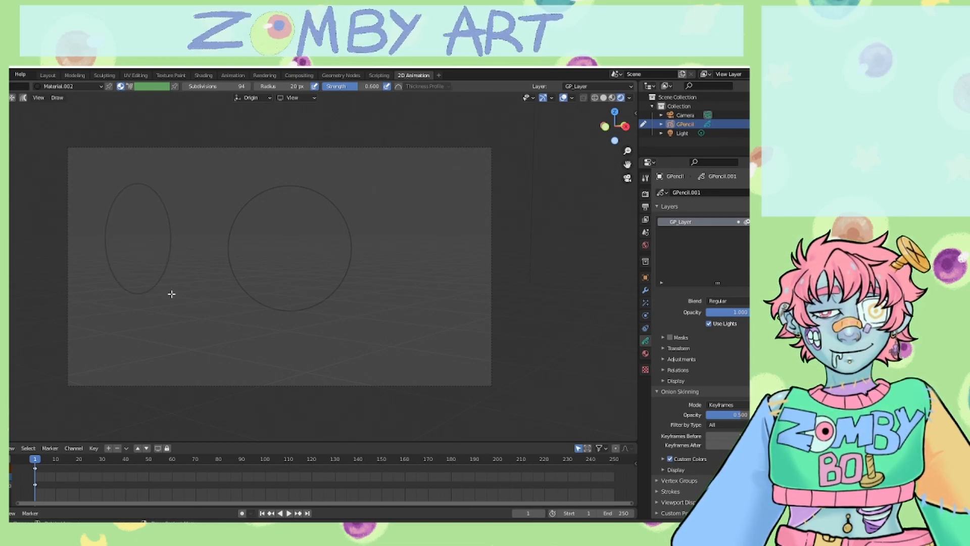
key(alt+z)
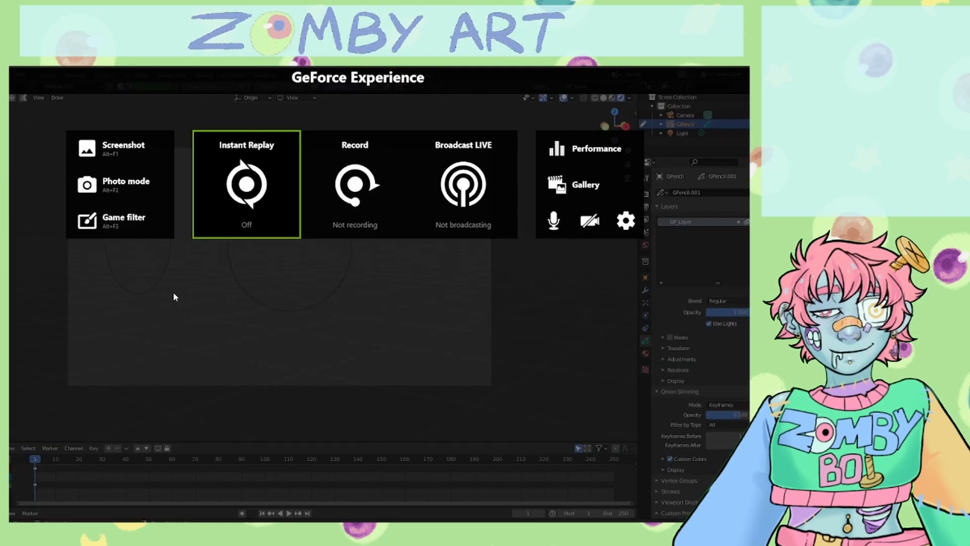
key(alt+z)
key(ctrl+z)
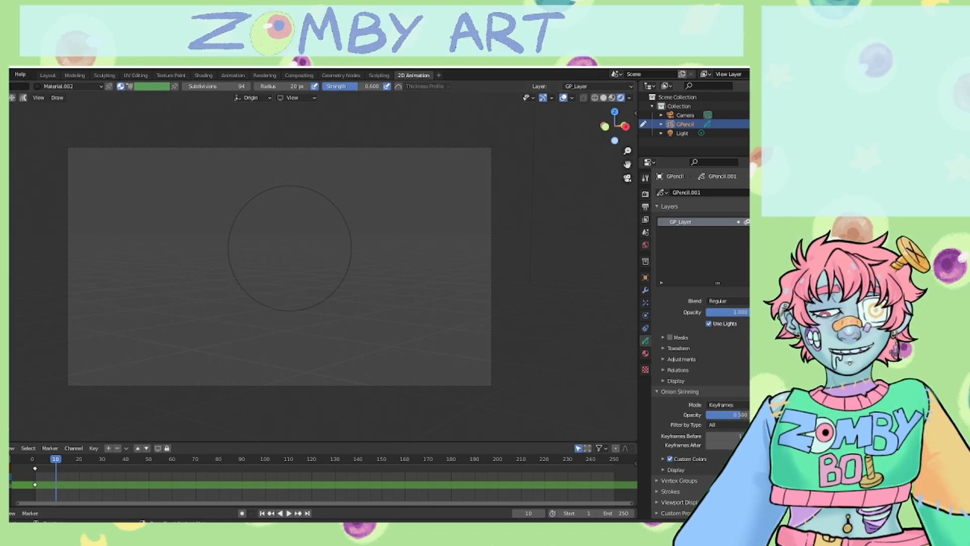
Step: Insert a keyframe at frame 10 and draw a tall, narrow ellipse near the middle of the camera frame
right_click(55, 476)
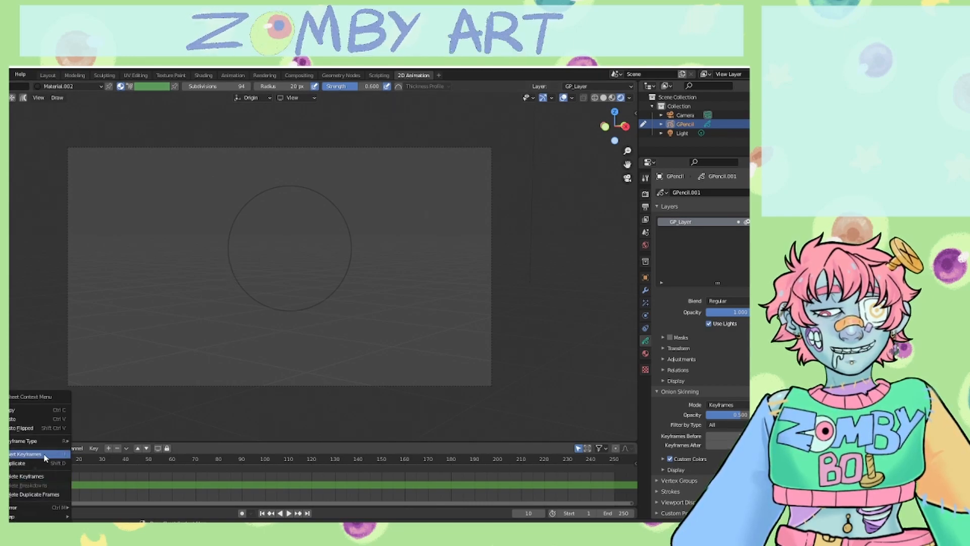
click(45, 458)
right_click(64, 481)
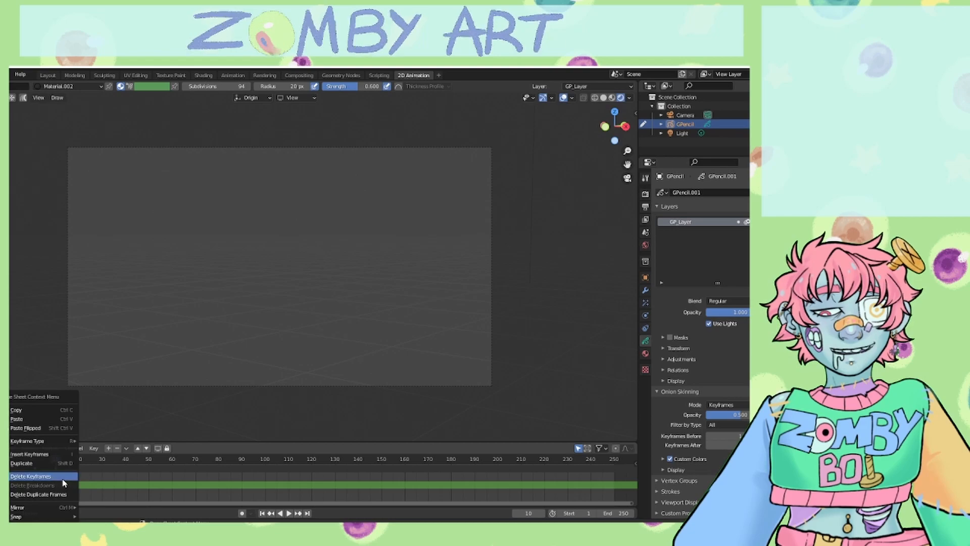
click(57, 462)
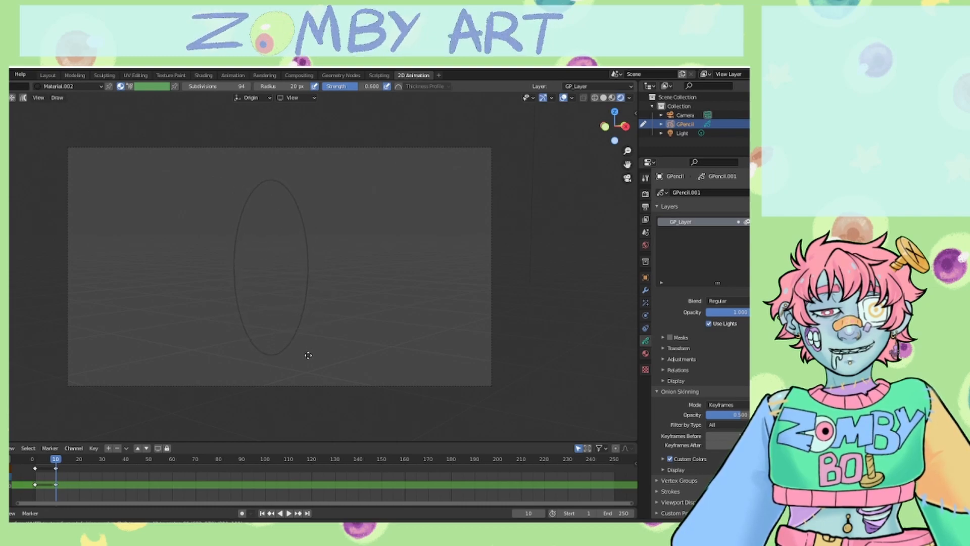
key(Return)
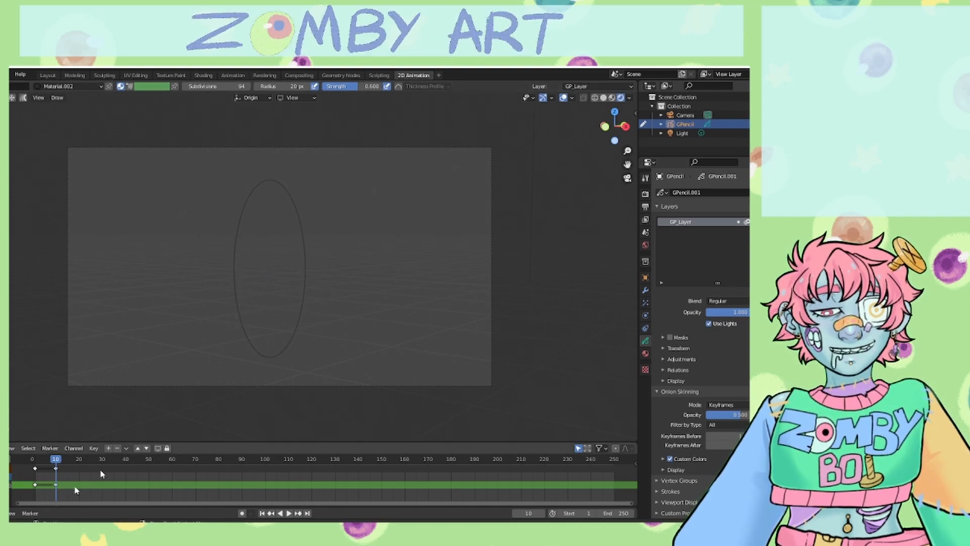
Step: Scrub the timeline between frames 0 and 11 to compare the circle and ellipse drawings
drag(50, 458, 47, 460)
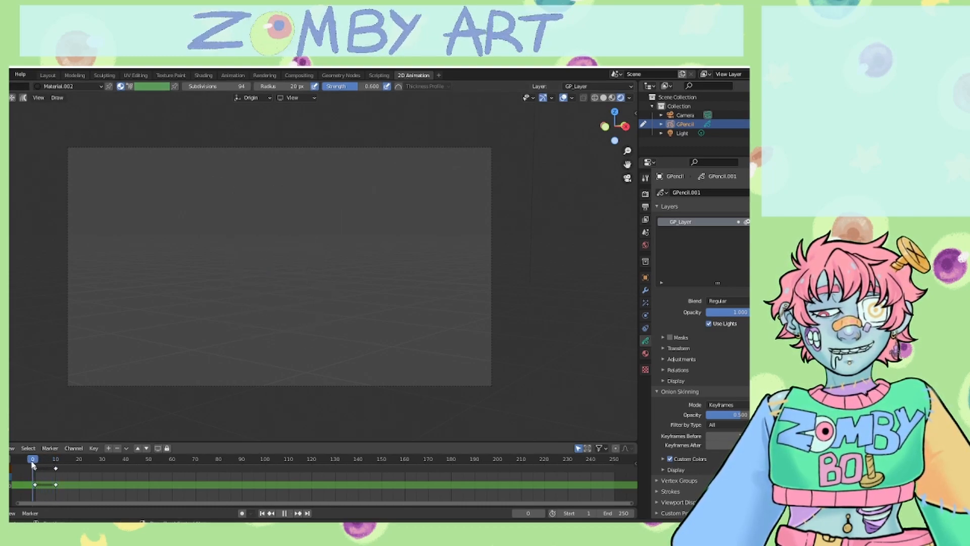
click(41, 468)
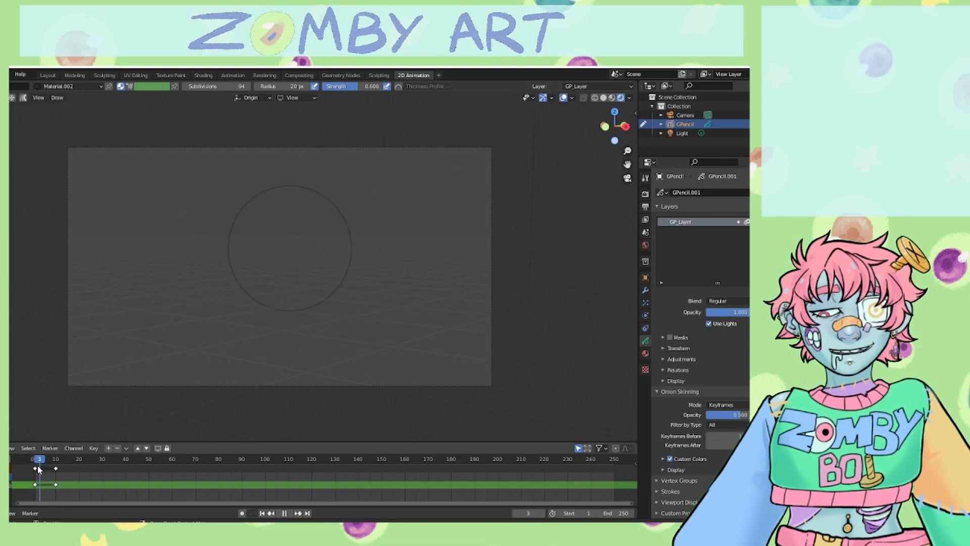
drag(56, 468, 42, 470)
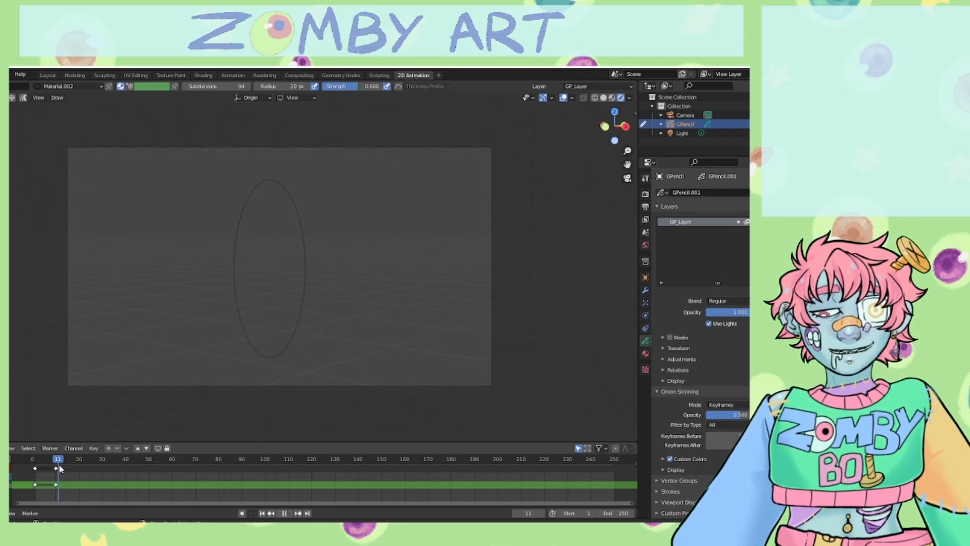
Step: Duplicate the circle's keyframe from frame 1 to frame 20
click(33, 469)
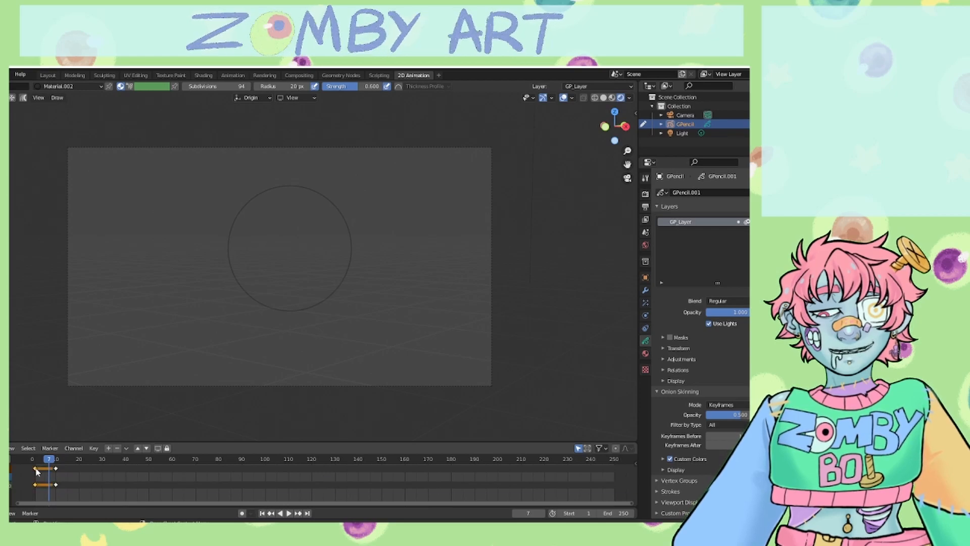
right_click(37, 473)
click(22, 457)
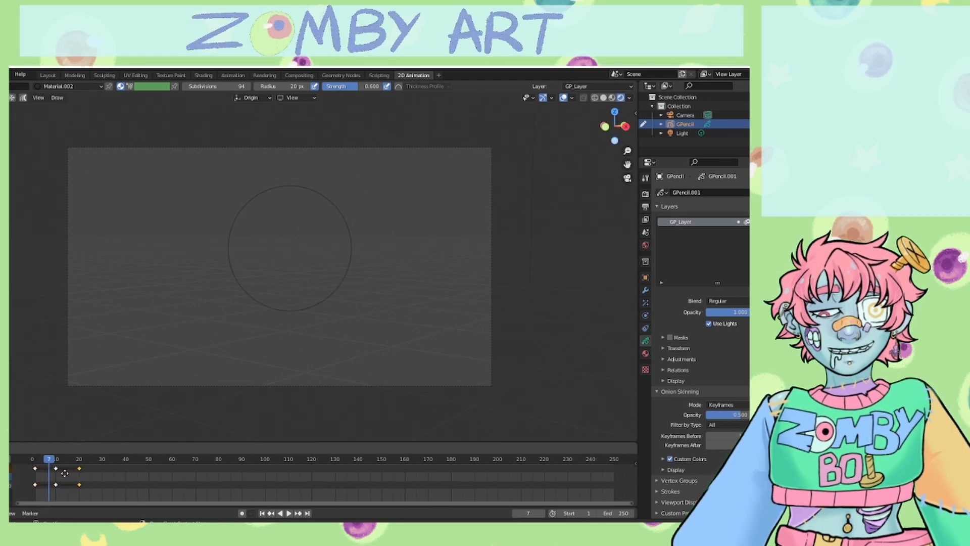
click(63, 471)
Step: Set the animation's end frame to 20 and play the looping circle-to-ellipse animation
key(space)
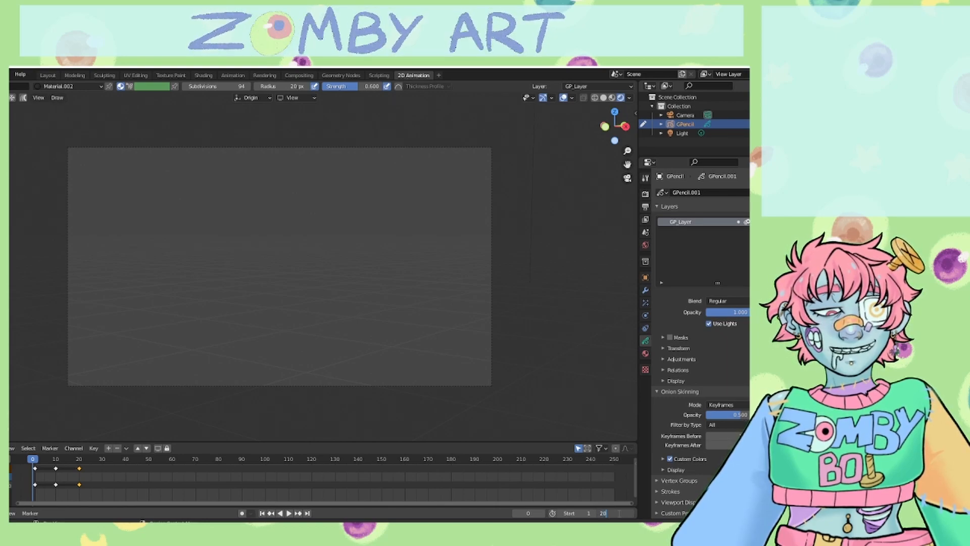
key(Return)
key(space)
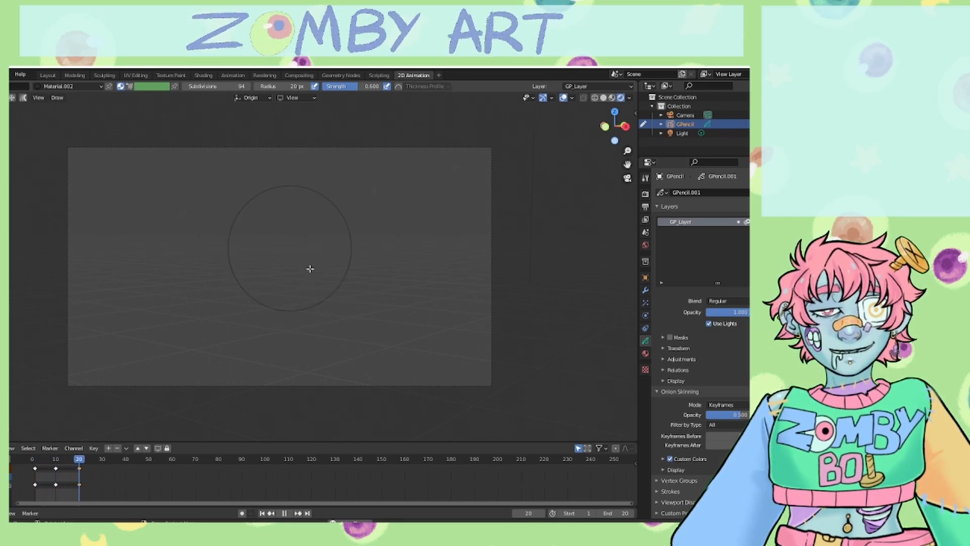
key(space)
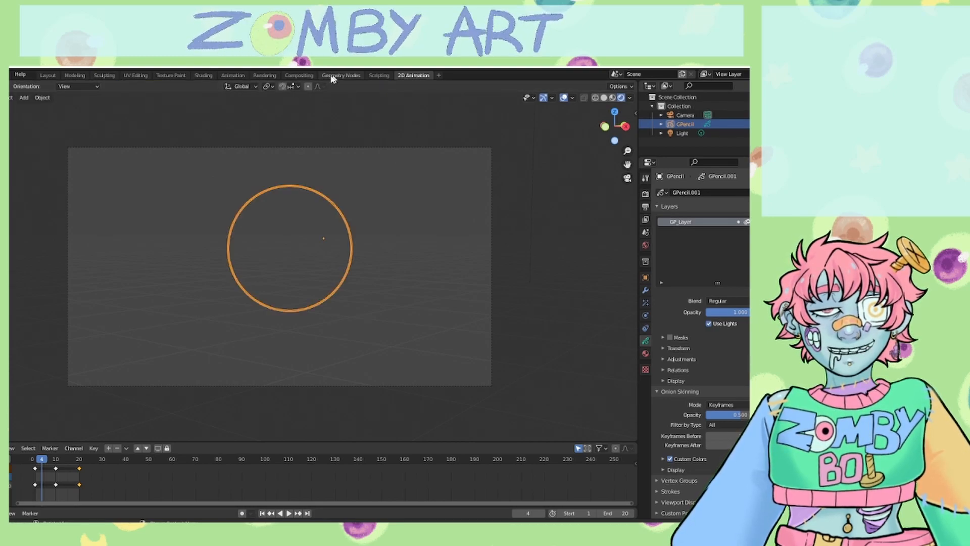
Step: Open the Animation workspace and show its main viewport through the camera
click(235, 76)
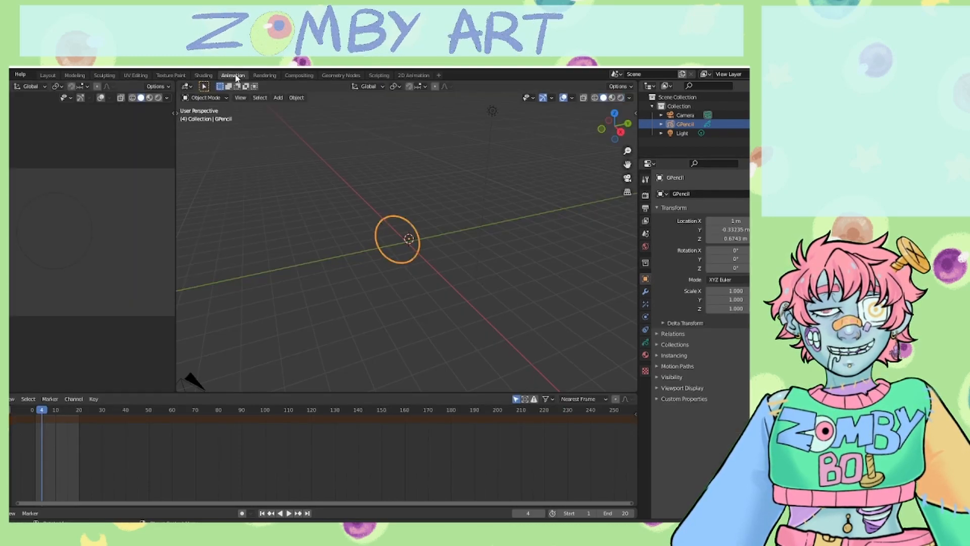
click(627, 179)
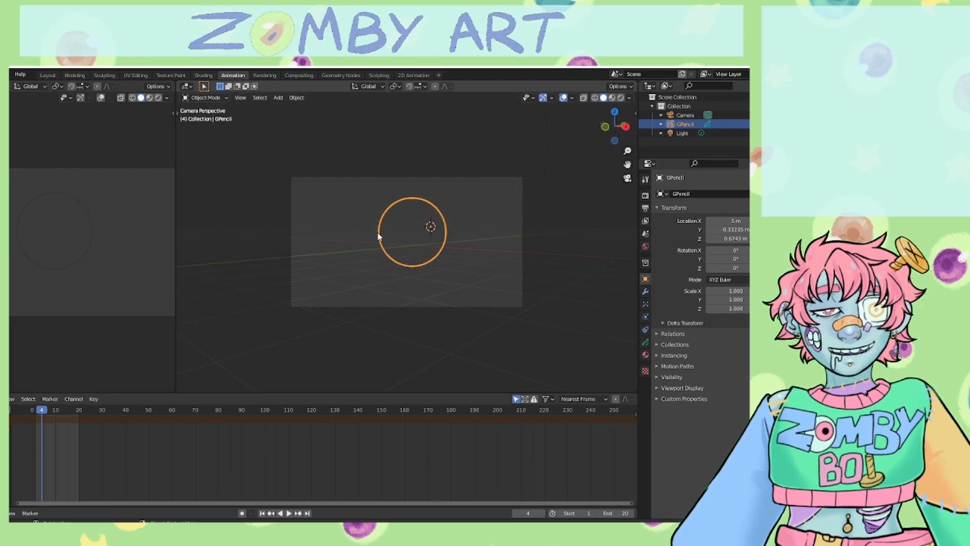
Step: Try moving the circle outside the camera frame without a keyframe, scrub to frame 0, and undo the move
drag(379, 236, 223, 231)
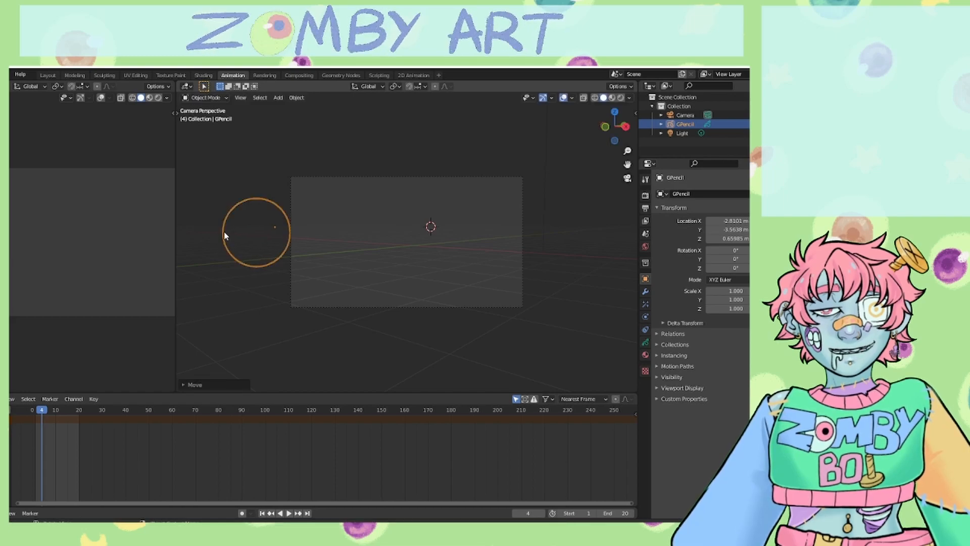
drag(44, 411, 31, 415)
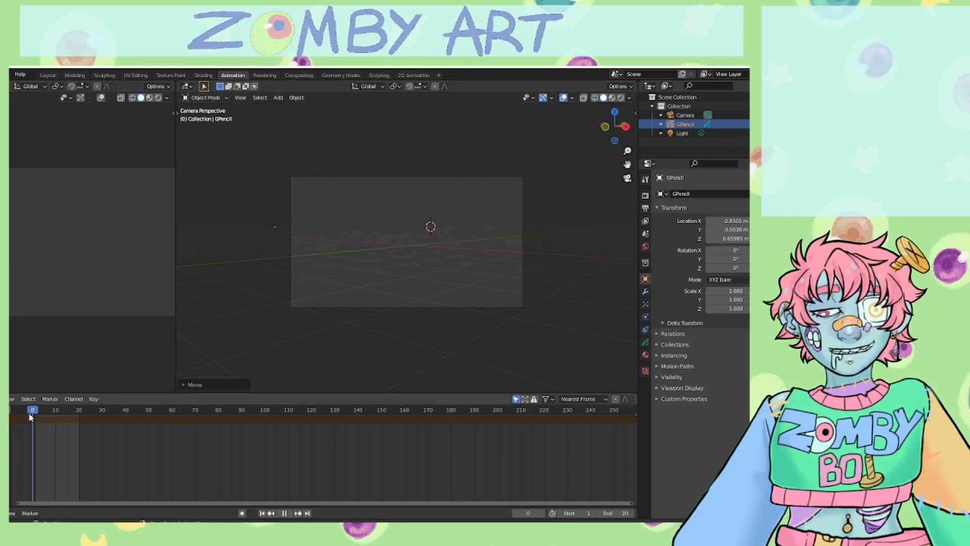
key(Up)
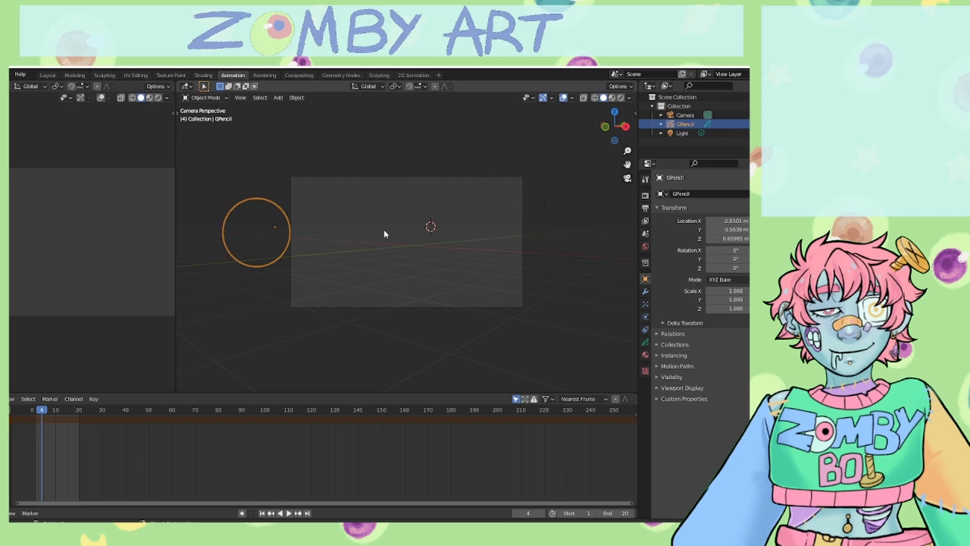
key(ctrl+z)
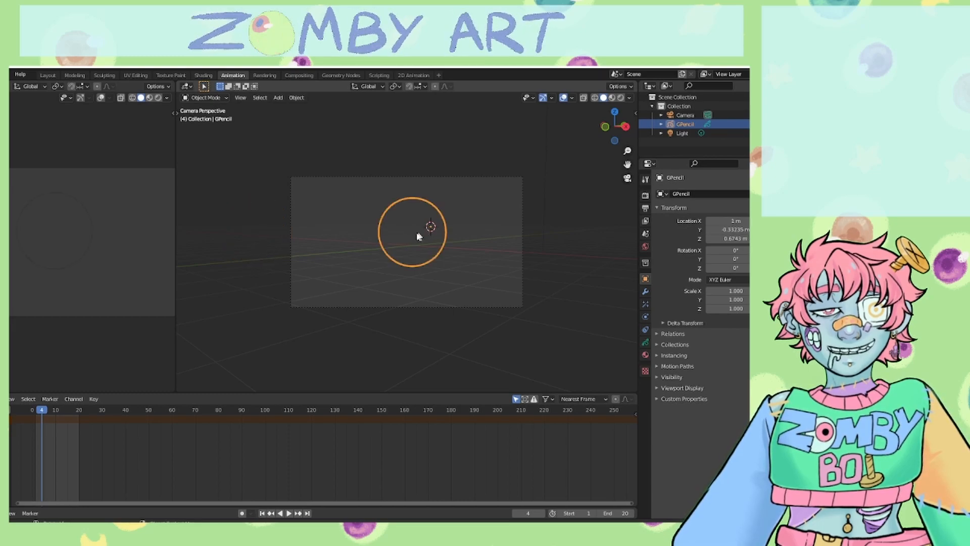
Step: Keyframe the circle's Location & Rotation at the camera frame's left edge, placing the keyframe on frame 1
drag(415, 239, 296, 244)
key(i)
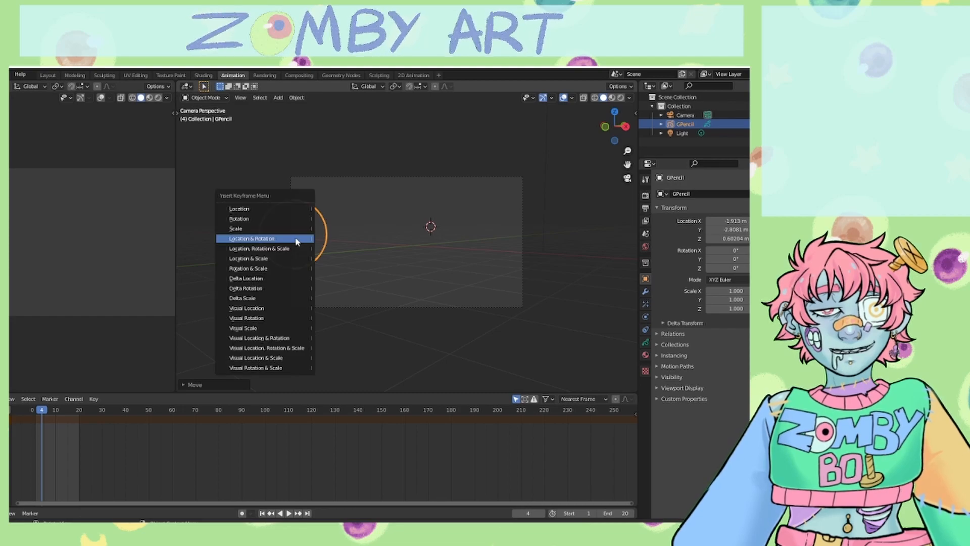
click(298, 239)
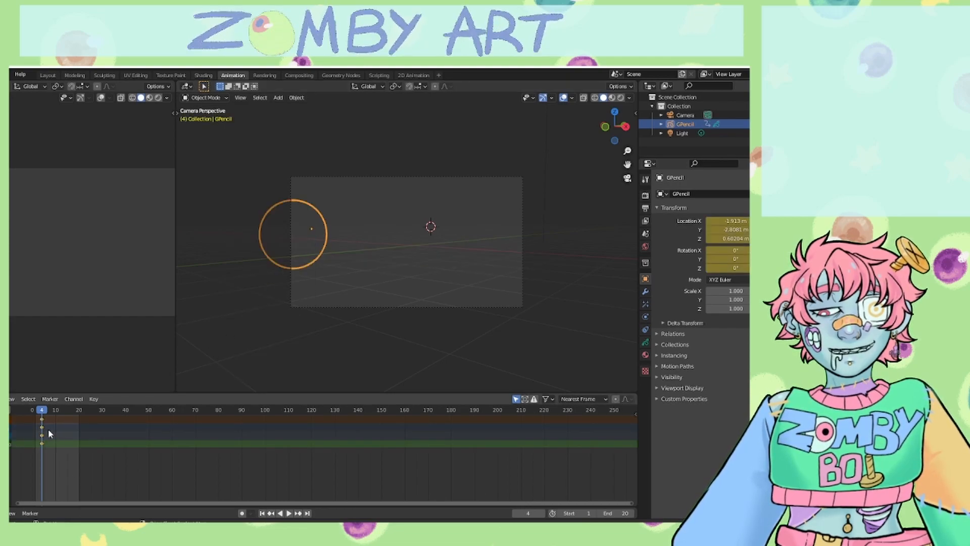
key(g)
click(32, 424)
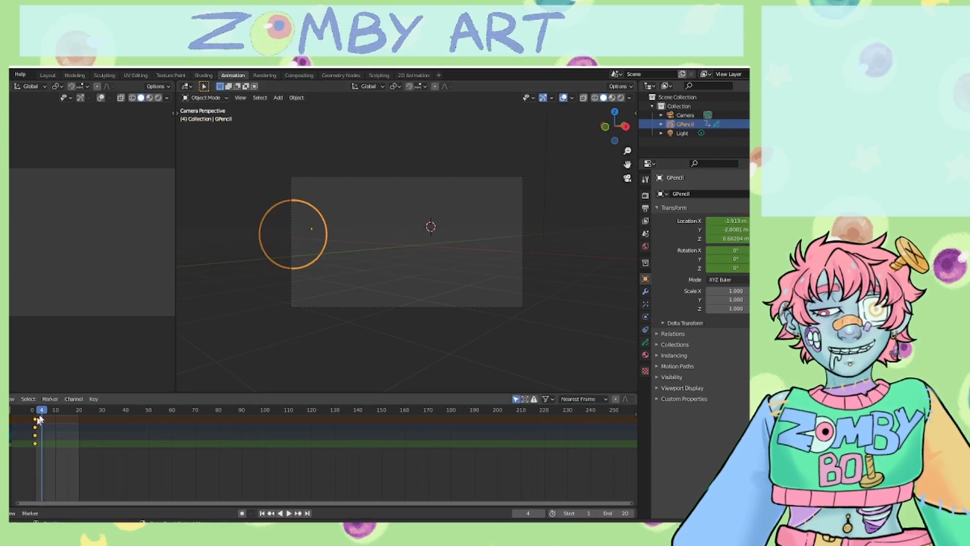
key(i)
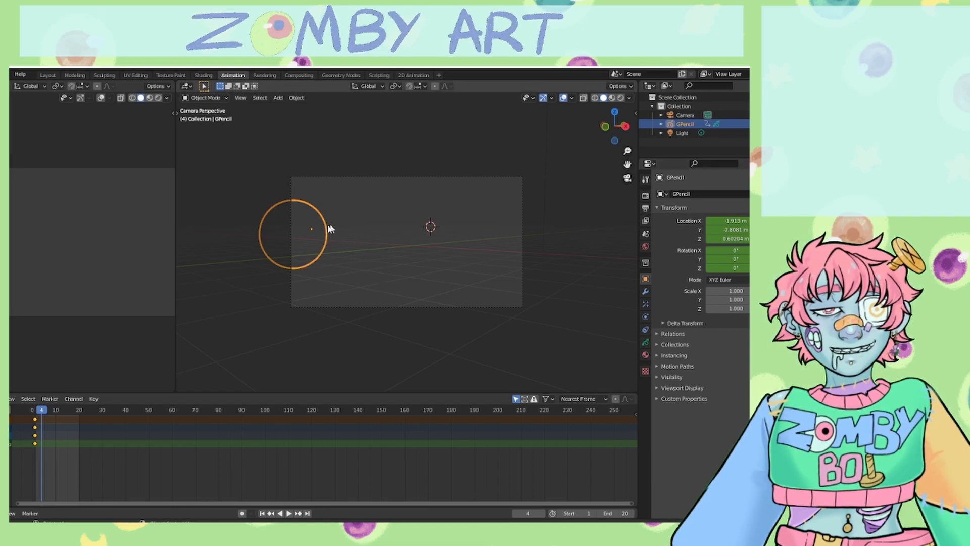
key(i)
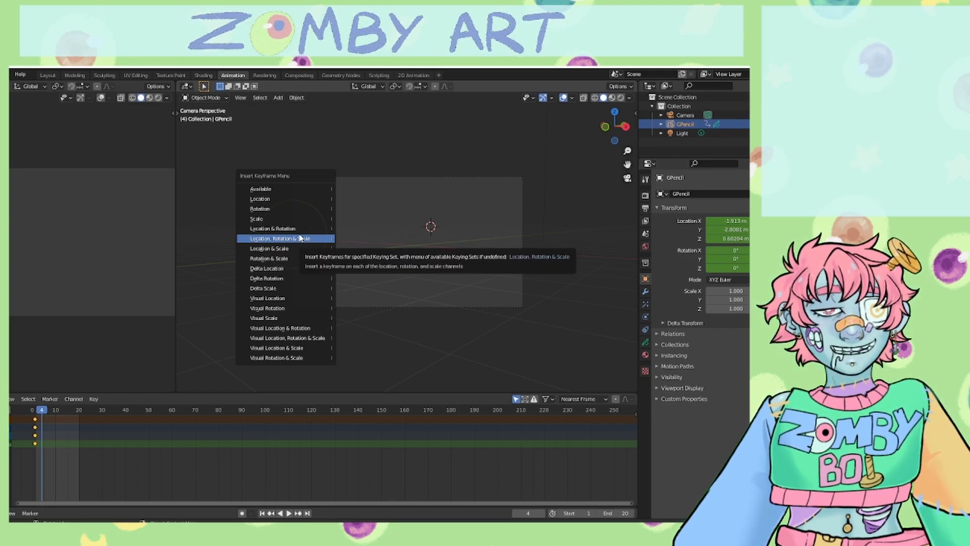
click(301, 238)
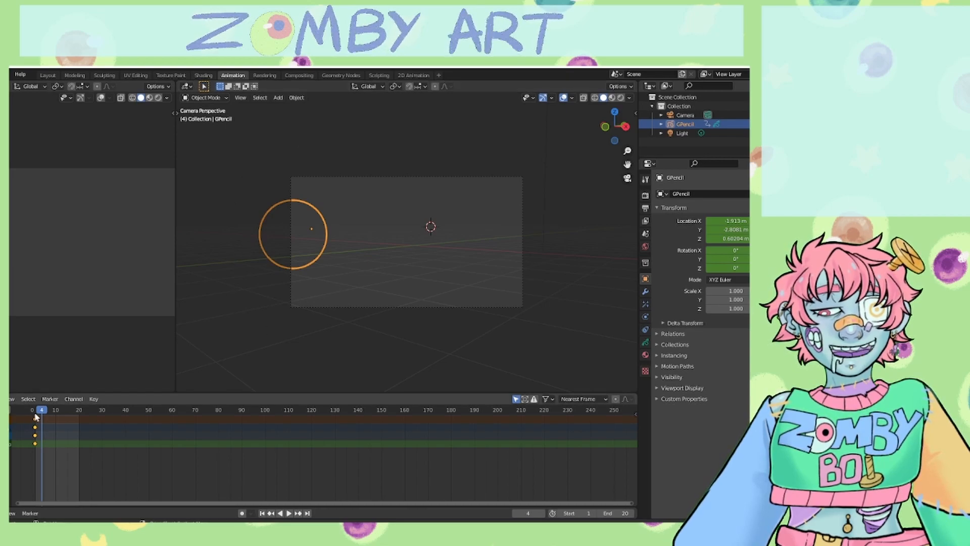
Step: At frame 20, move the circle to the camera frame's right edge, keyframe its location and rotation, and play the animation
key(space)
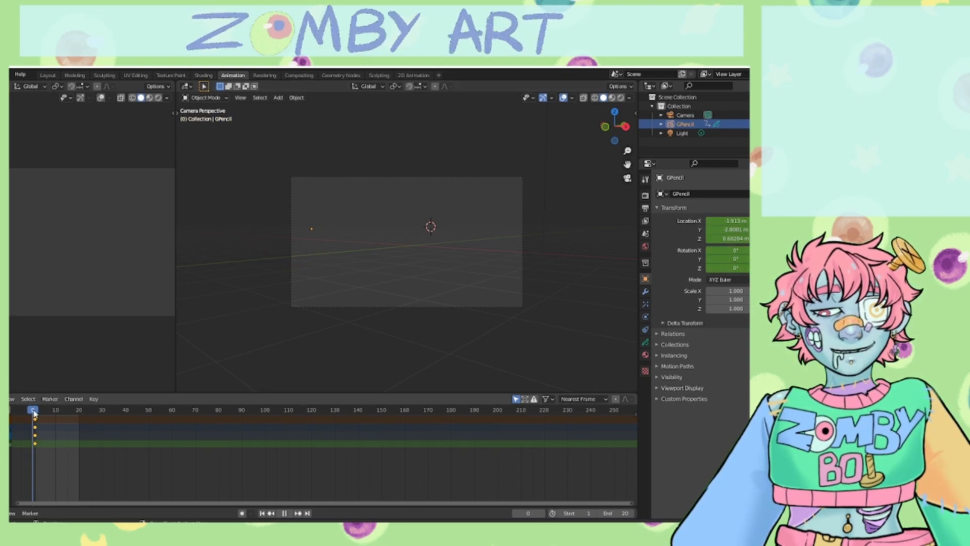
key(space)
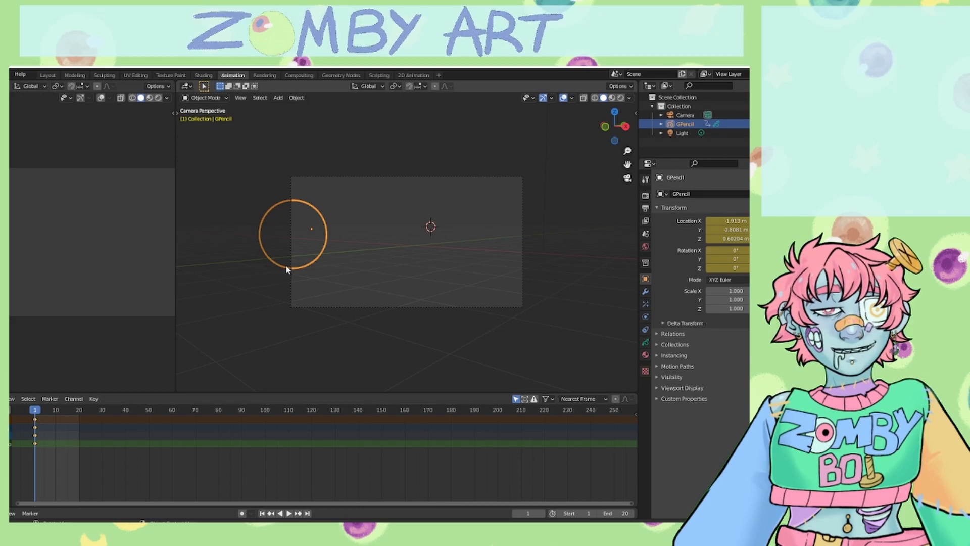
key(space)
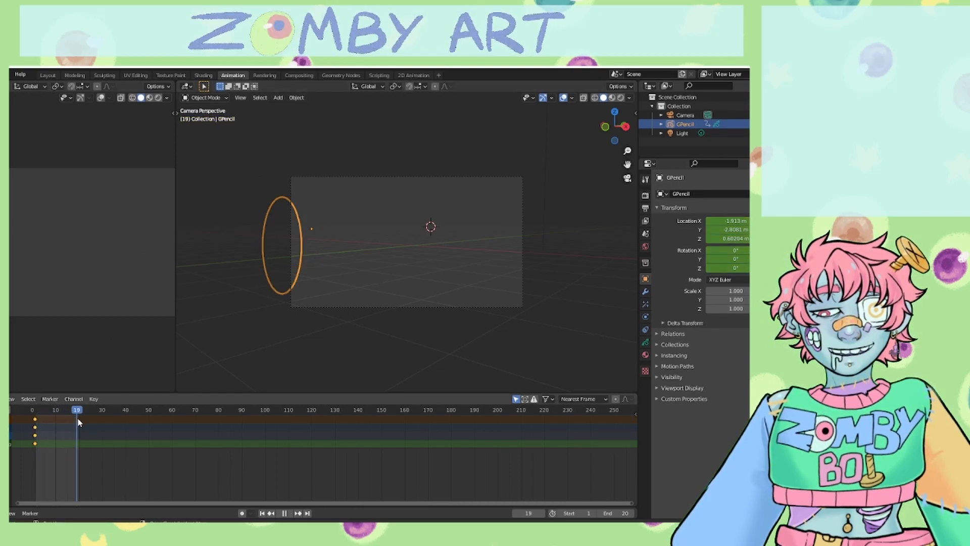
key(space)
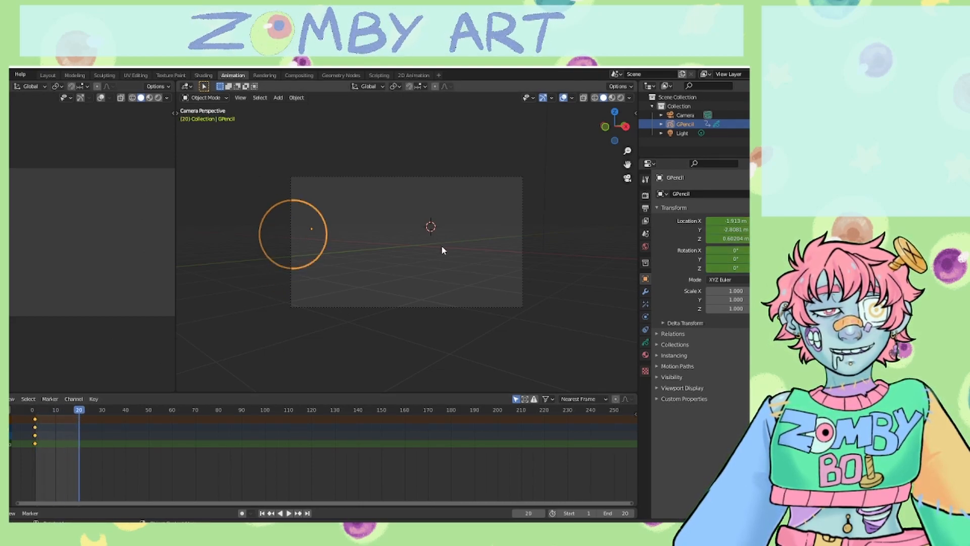
key(g)
click(569, 232)
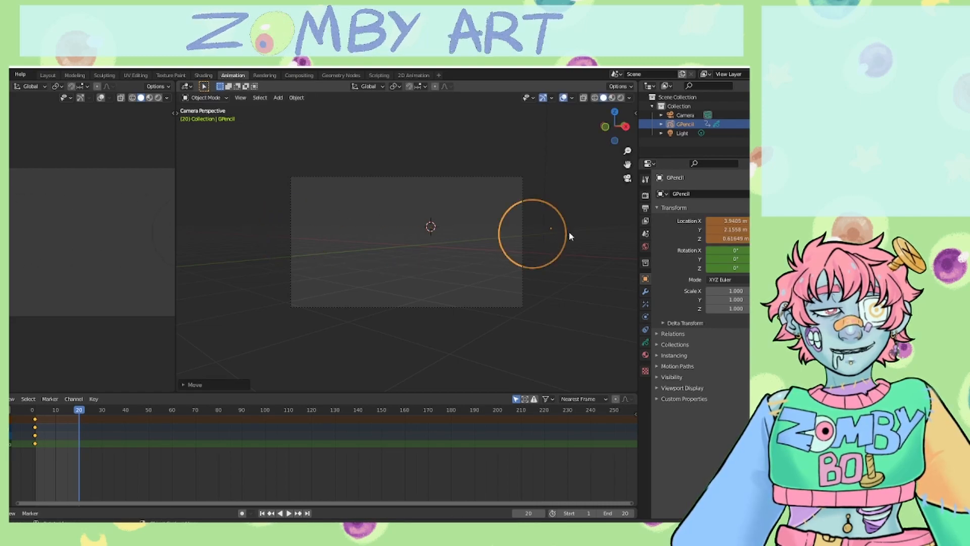
key(i)
click(569, 232)
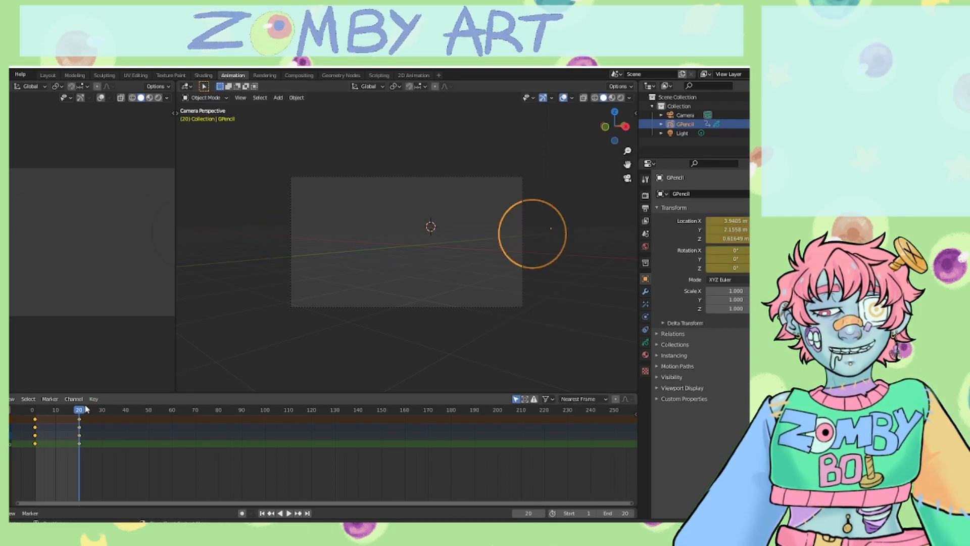
key(space)
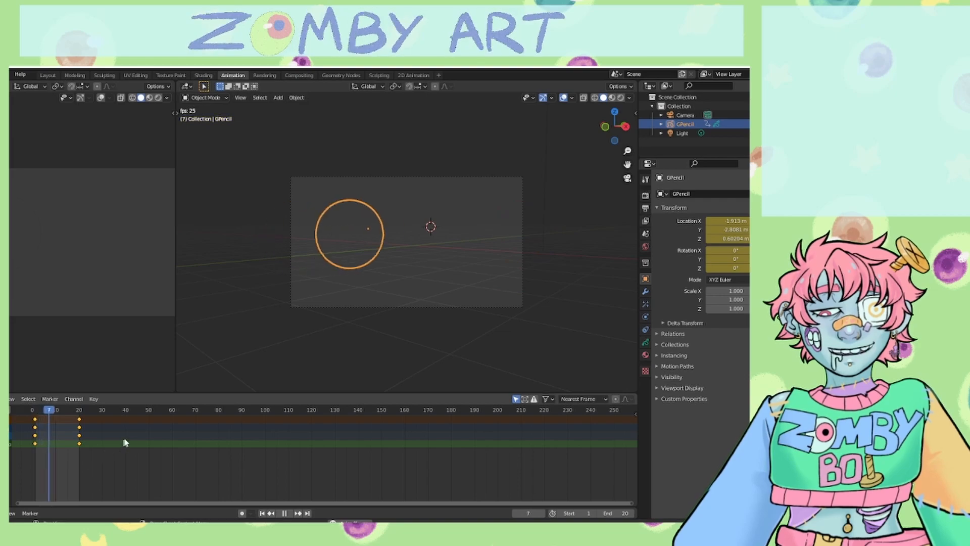
Step: Play the animation and scrub between the keyframes at frames 1 and 20 to review the circle's movement
key(space)
mouse_move(69, 409)
mouse_down()
mouse_move(35, 420)
mouse_move(77, 415)
mouse_move(28, 423)
mouse_move(85, 410)
mouse_move(51, 423)
mouse_move(51, 403)
mouse_move(31, 389)
mouse_move(76, 414)
mouse_move(35, 418)
mouse_move(80, 413)
mouse_up()
key(space)
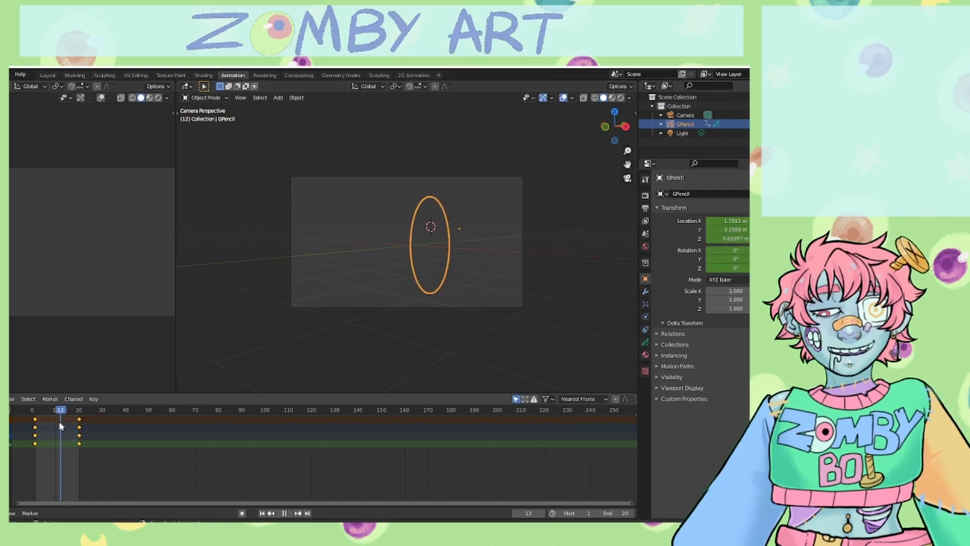
drag(32, 441, 71, 436)
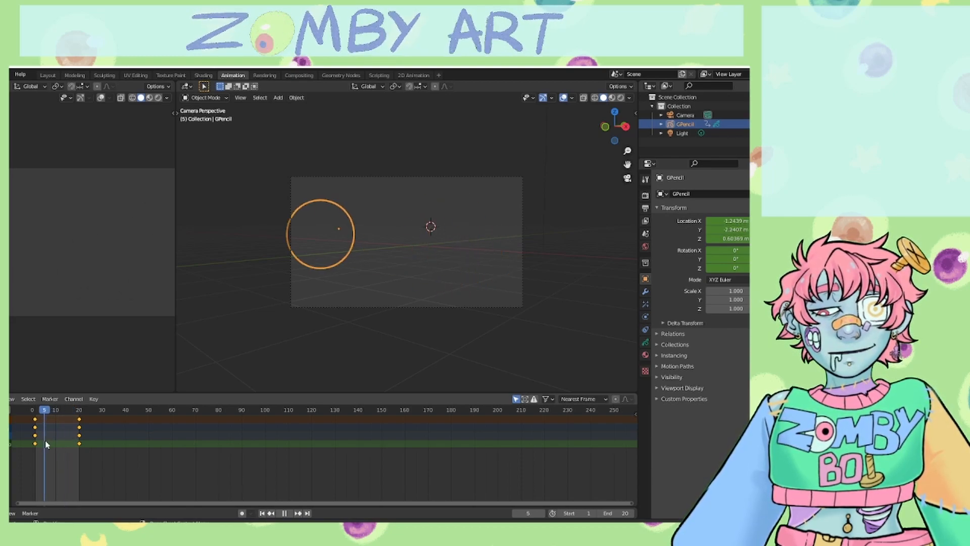
key(space)
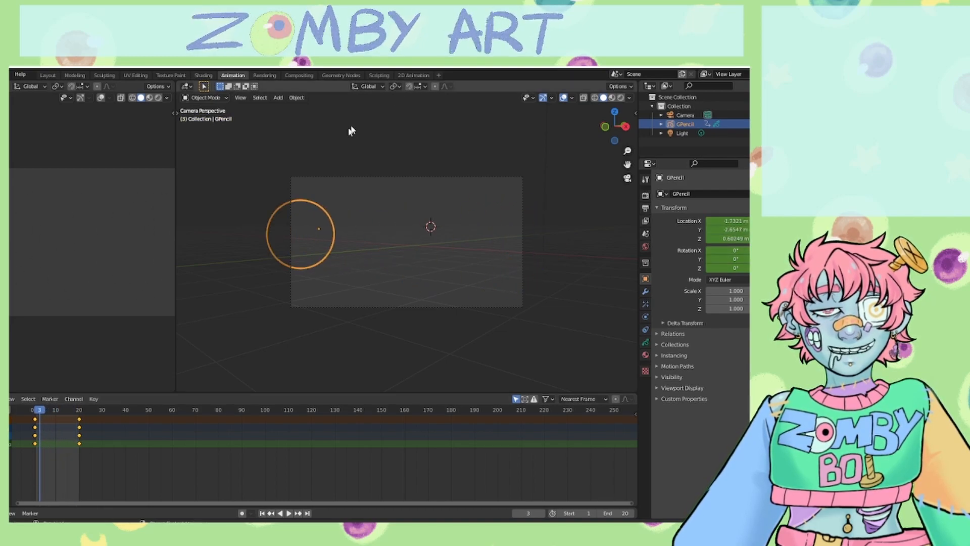
Step: Open the 2D Animation workspace and add a second material slot with a new material to the Grease Pencil object
click(413, 76)
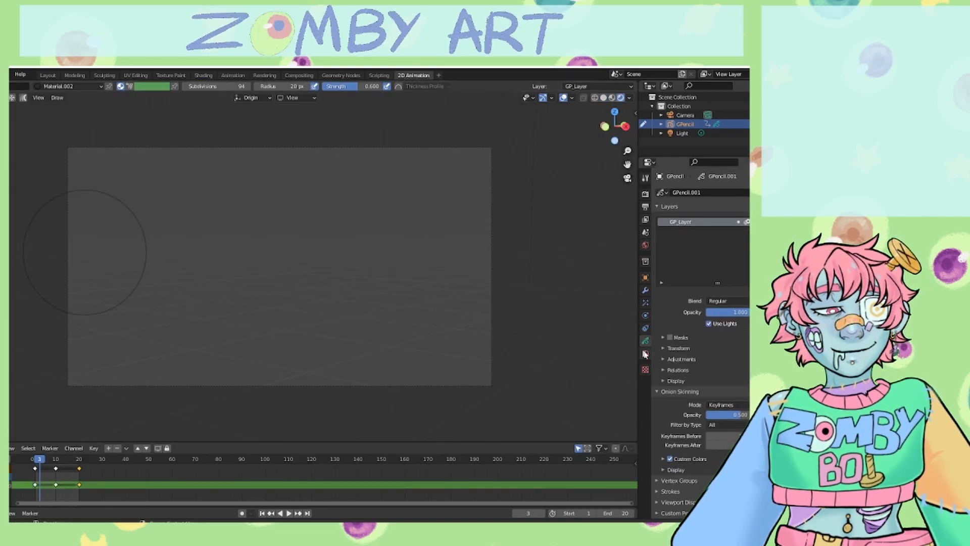
click(646, 354)
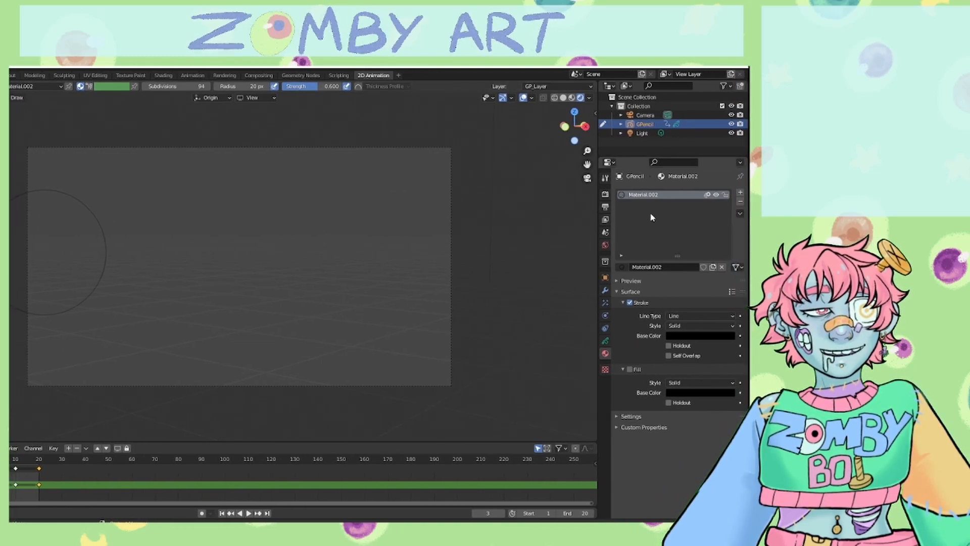
click(740, 195)
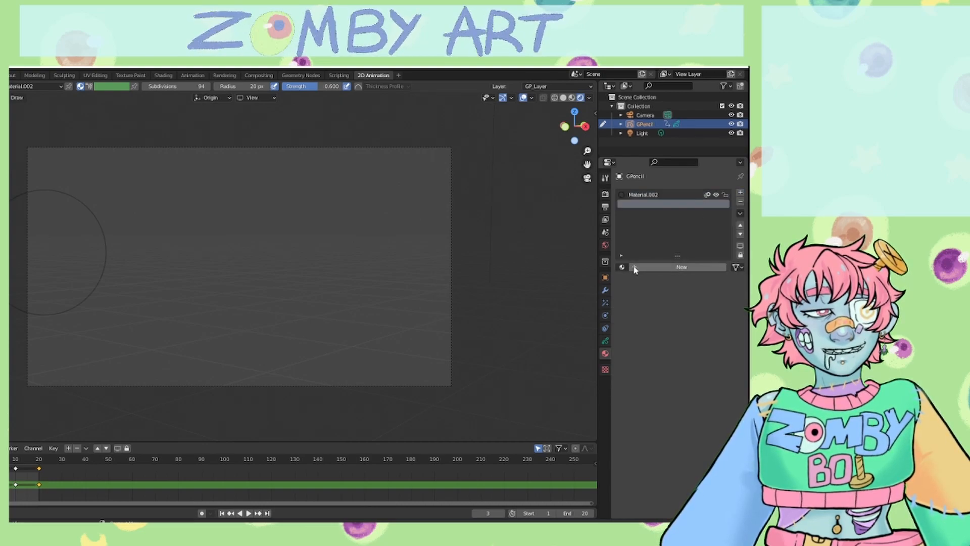
click(650, 267)
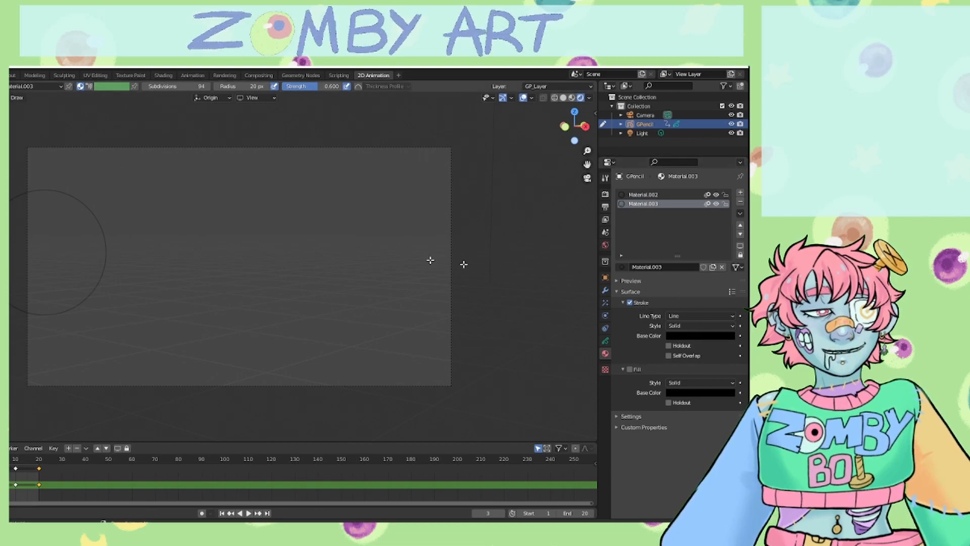
click(625, 302)
click(626, 302)
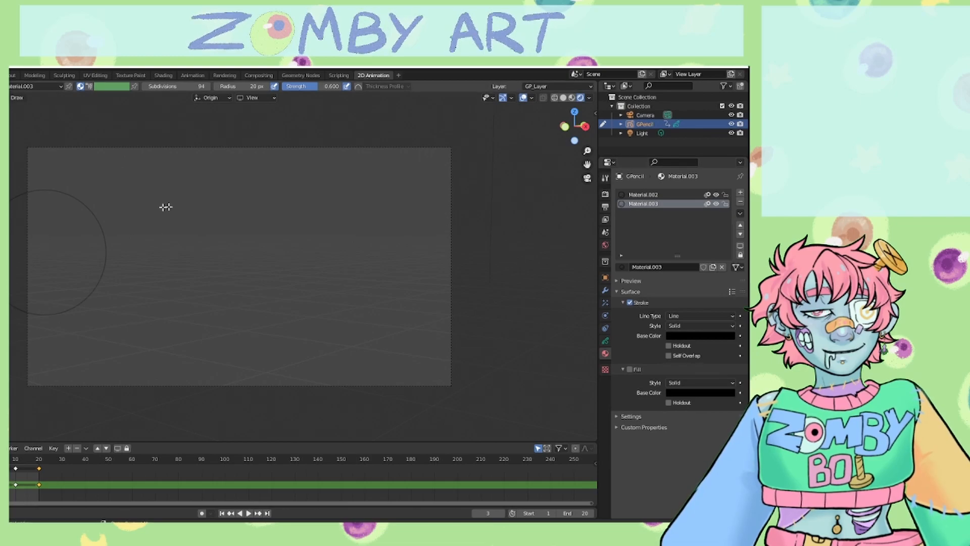
Step: Set the new material's stroke line type to Dots, try it on an ellipse inside the camera frame, and undo the ellipse
click(668, 316)
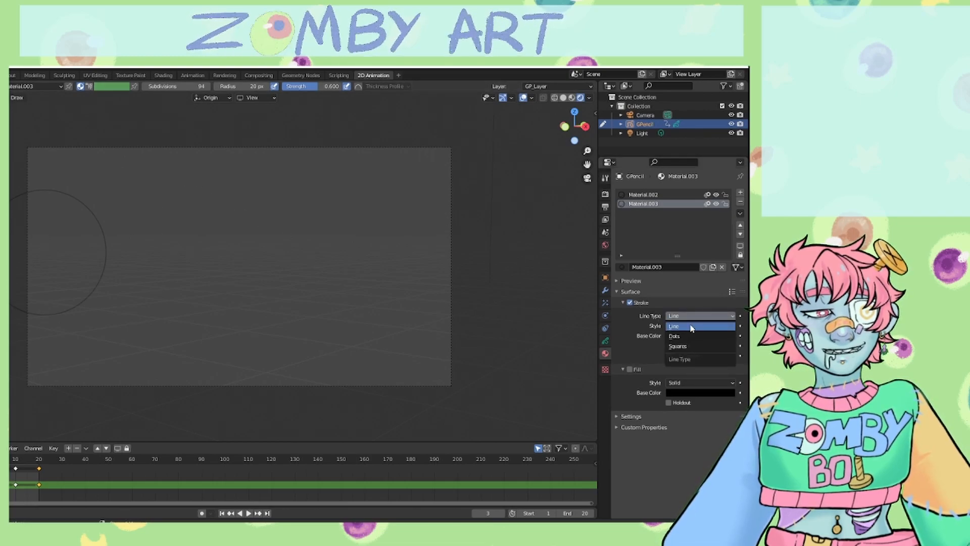
click(690, 337)
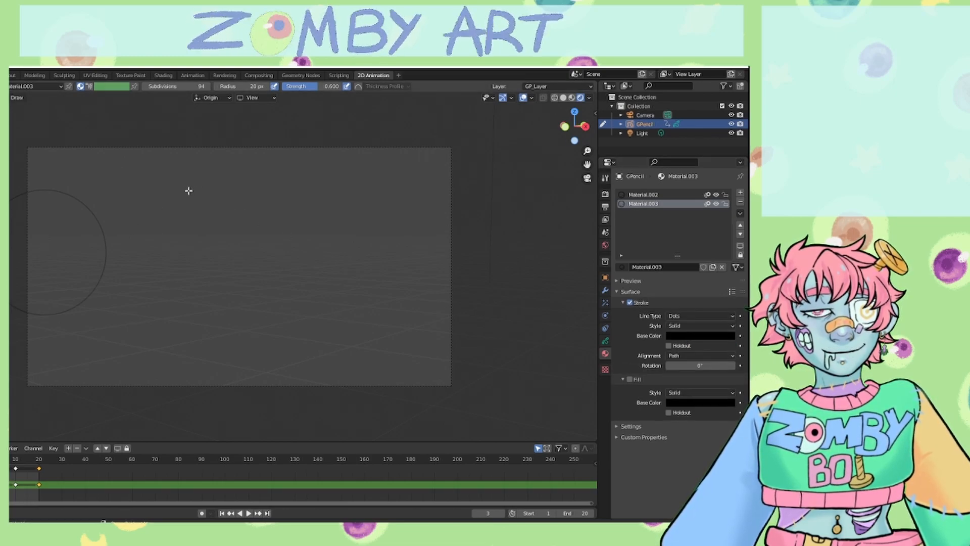
drag(205, 293, 206, 293)
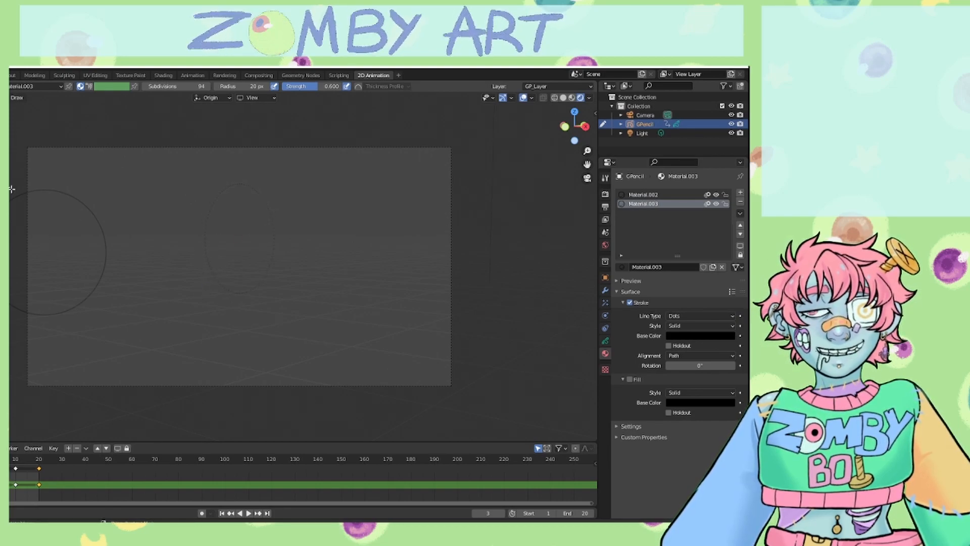
scroll(217, 173, up, 6)
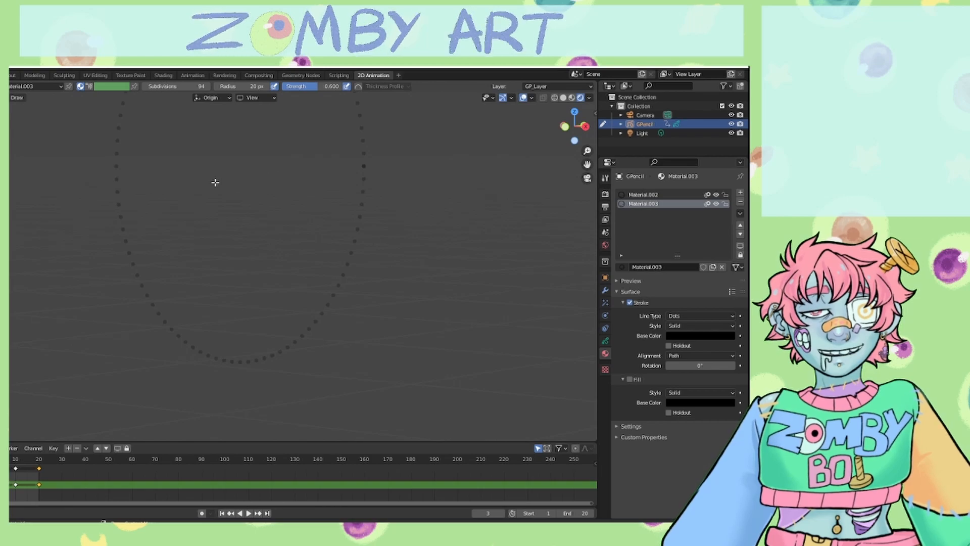
key(alt+z)
click(412, 126)
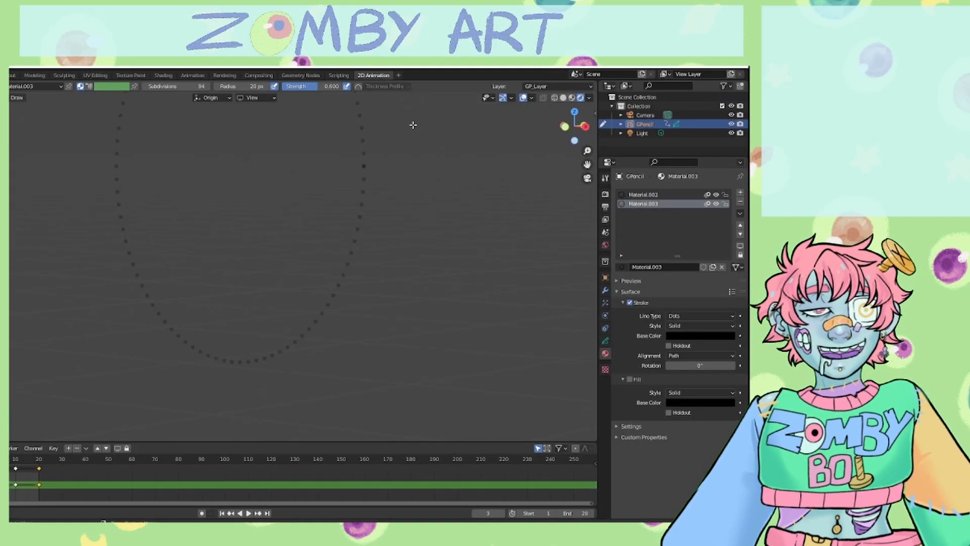
Step: Compare the wireframe, solid and material preview viewport shading modes and return to rendered shading
click(590, 98)
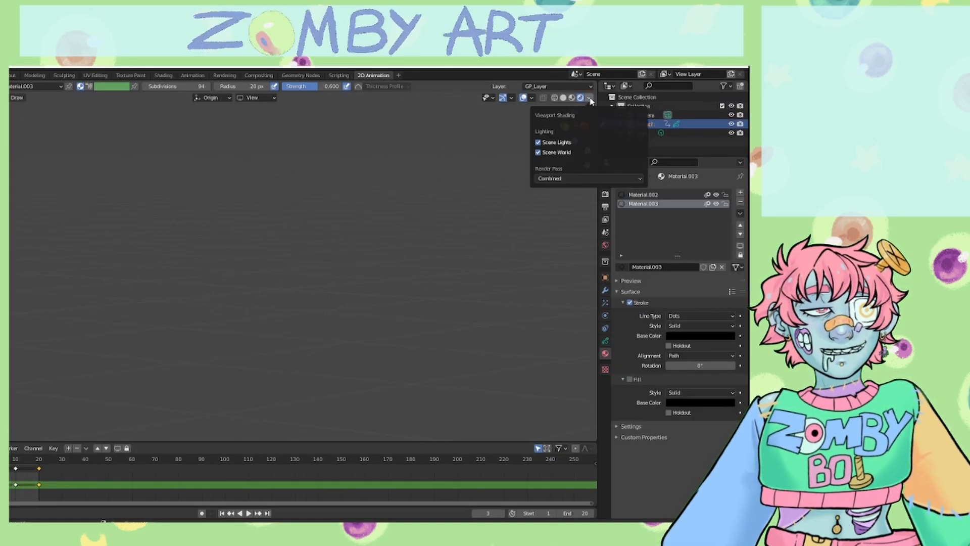
click(590, 99)
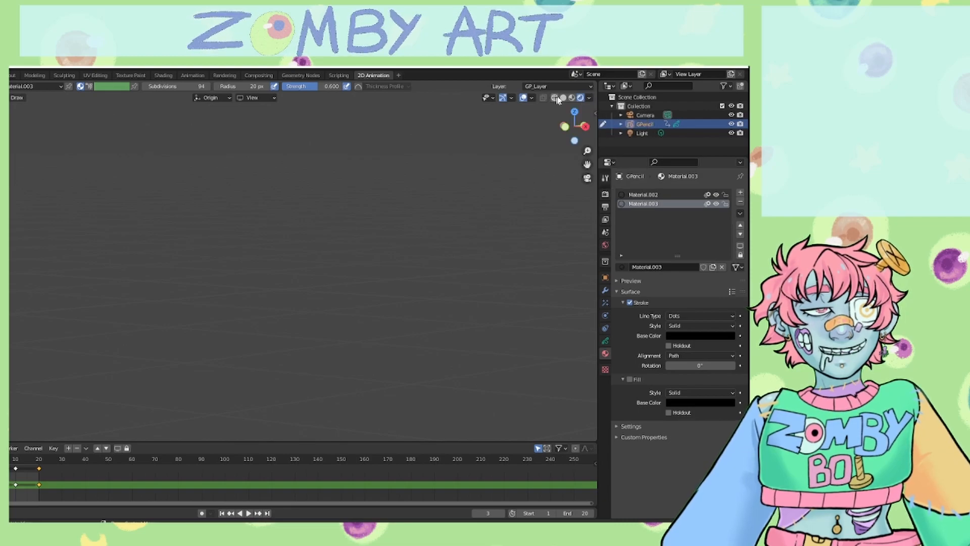
click(555, 98)
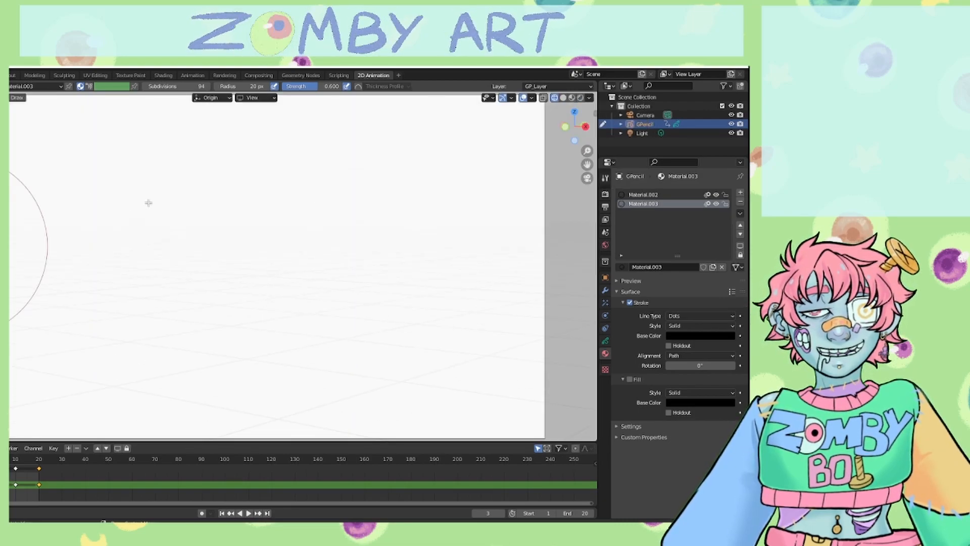
click(563, 98)
click(572, 98)
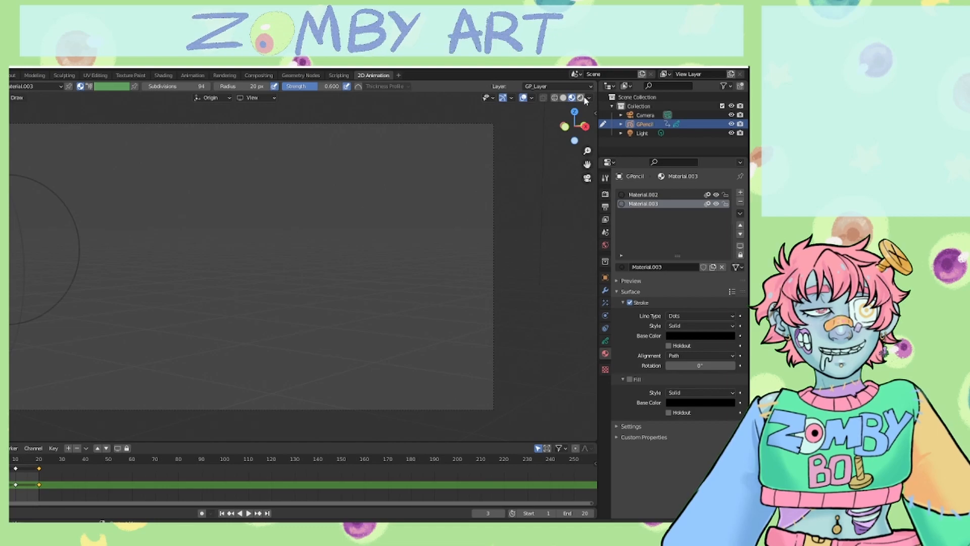
click(581, 98)
Step: Draw a large freehand S-shaped dotted stroke with the Draw tool inside the camera frame
click(11, 121)
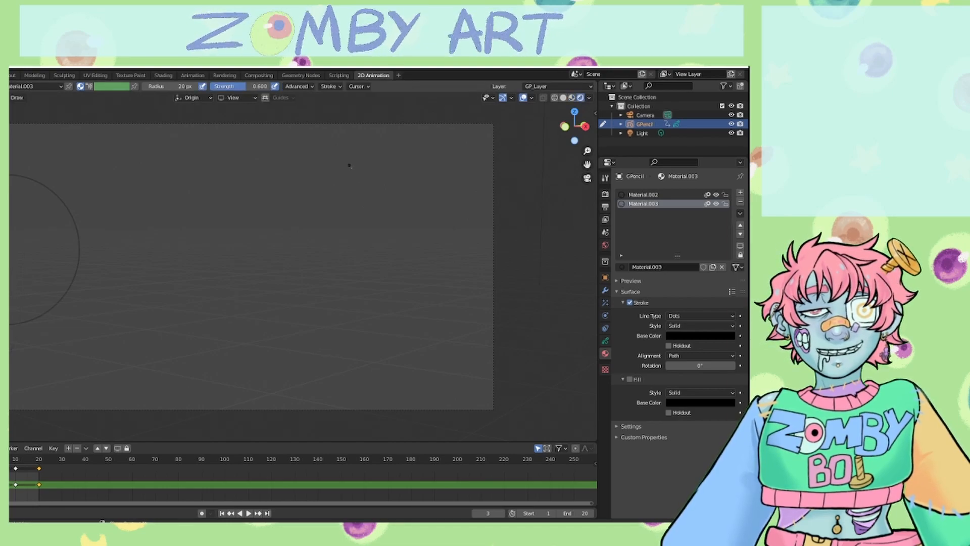
mouse_move(180, 116)
mouse_down()
mouse_move(116, 199)
mouse_move(283, 231)
mouse_move(394, 223)
mouse_move(304, 341)
mouse_up()
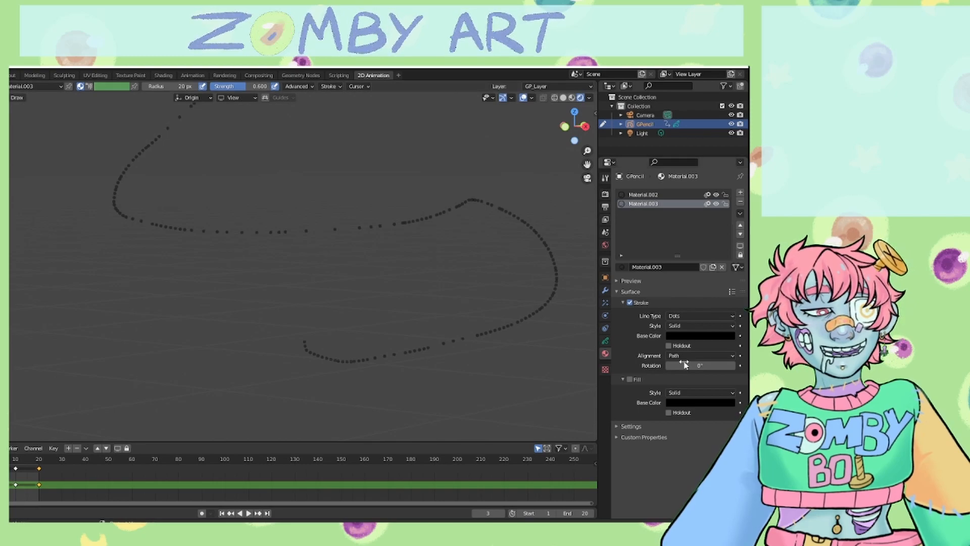
Step: Compare the S-shaped stroke's look by setting its material's line type to Line and back to Dots
click(687, 316)
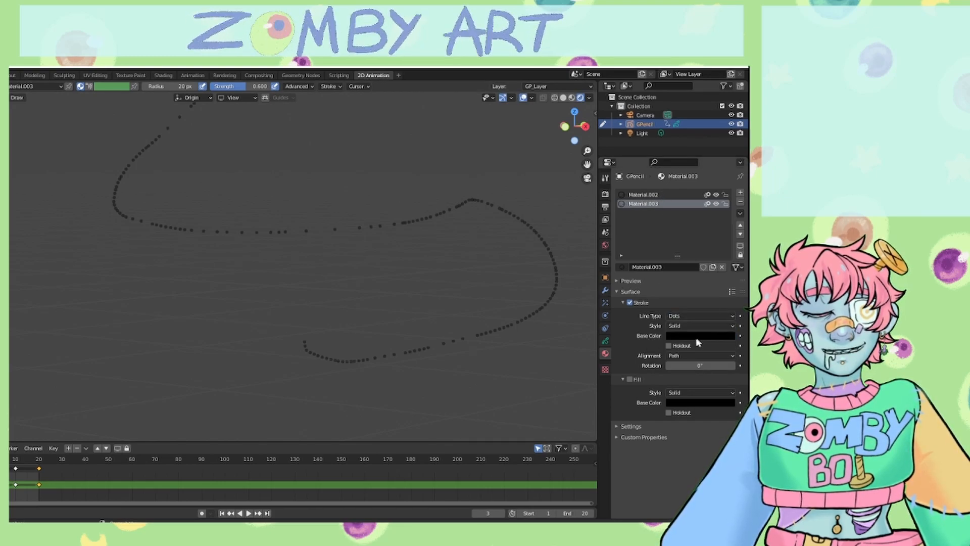
click(690, 313)
click(689, 322)
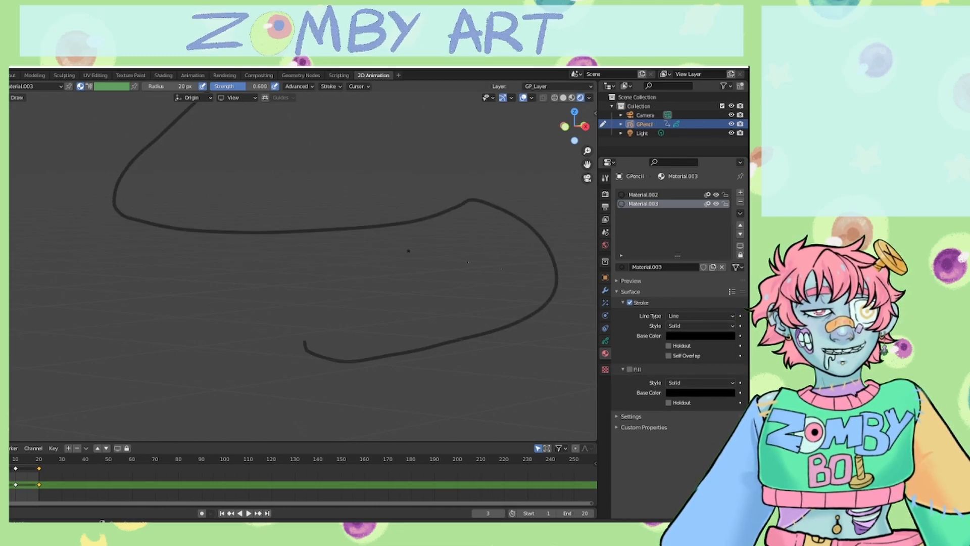
click(679, 319)
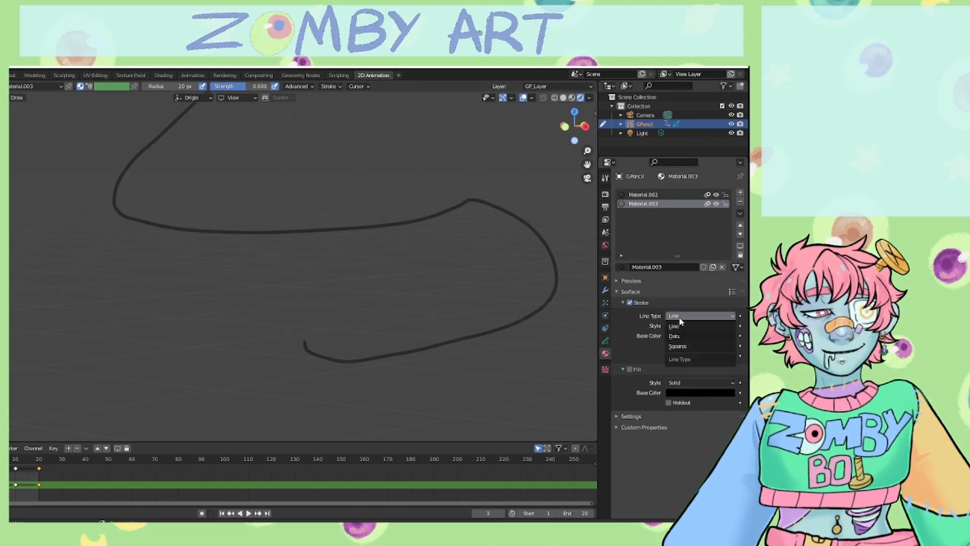
click(683, 337)
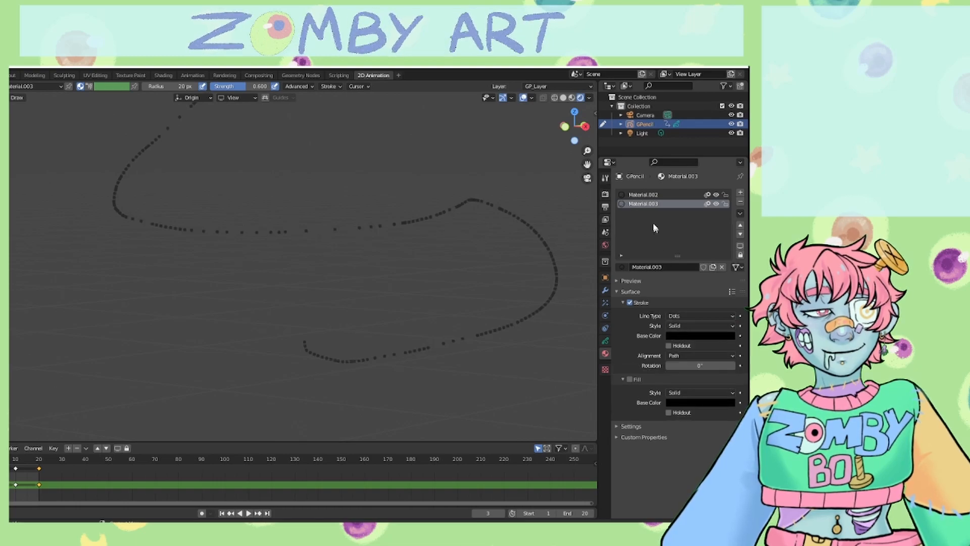
Step: Draw a smaller wavy freehand stroke with the Material.002 line material below the dotted stroke
click(638, 195)
mouse_move(148, 276)
mouse_down()
mouse_move(66, 363)
mouse_move(171, 388)
mouse_up()
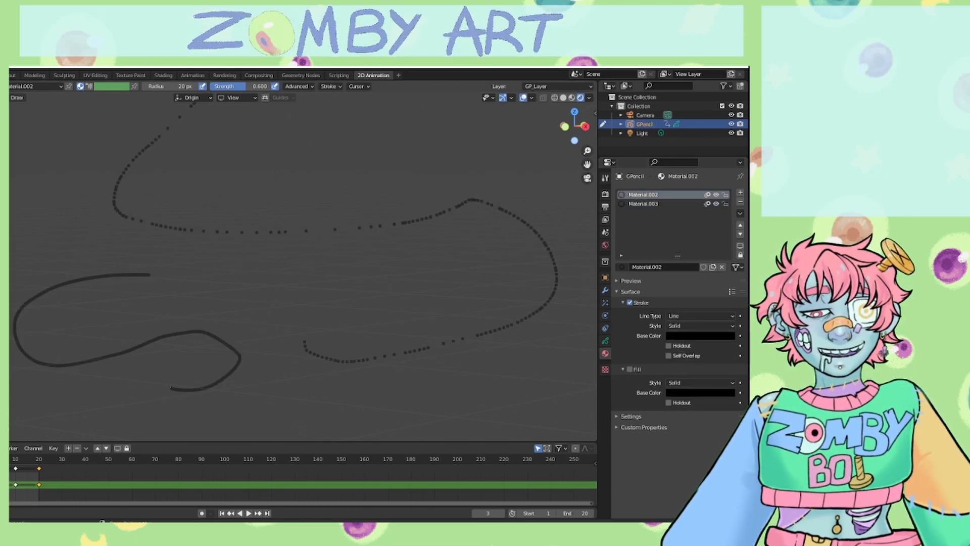
Step: Rename Material.003 to "dots" and Material.002 to "line"
click(652, 203)
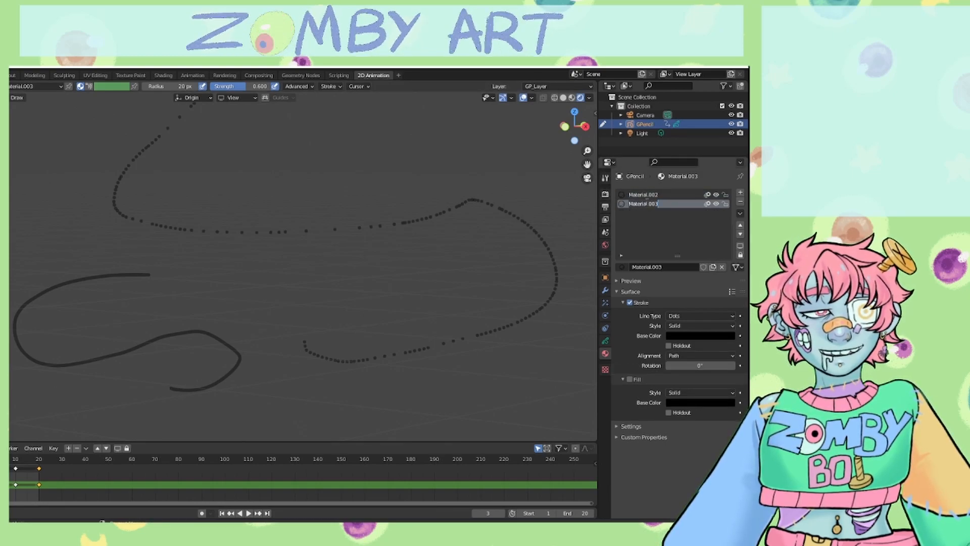
text(dots)
key(Return)
double_click(658, 193)
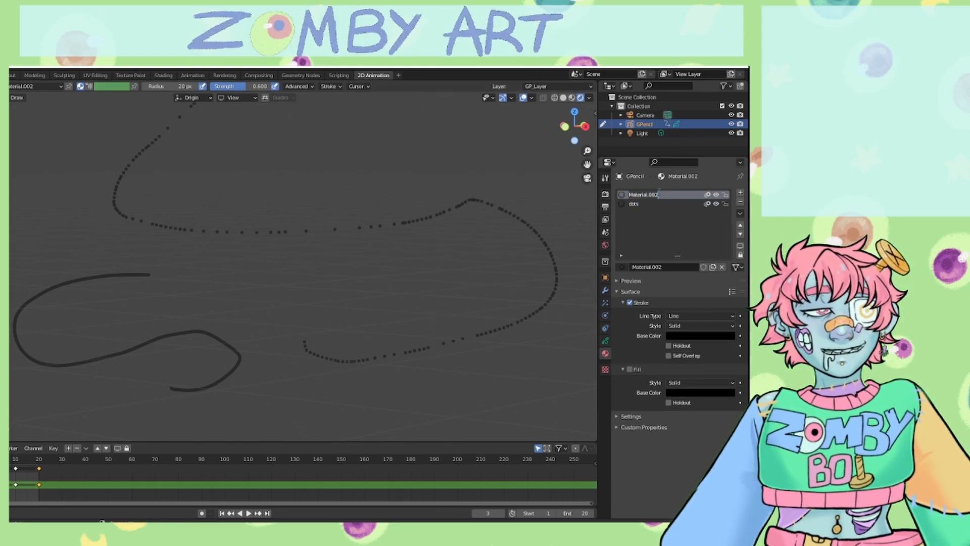
text(line)
key(Return)
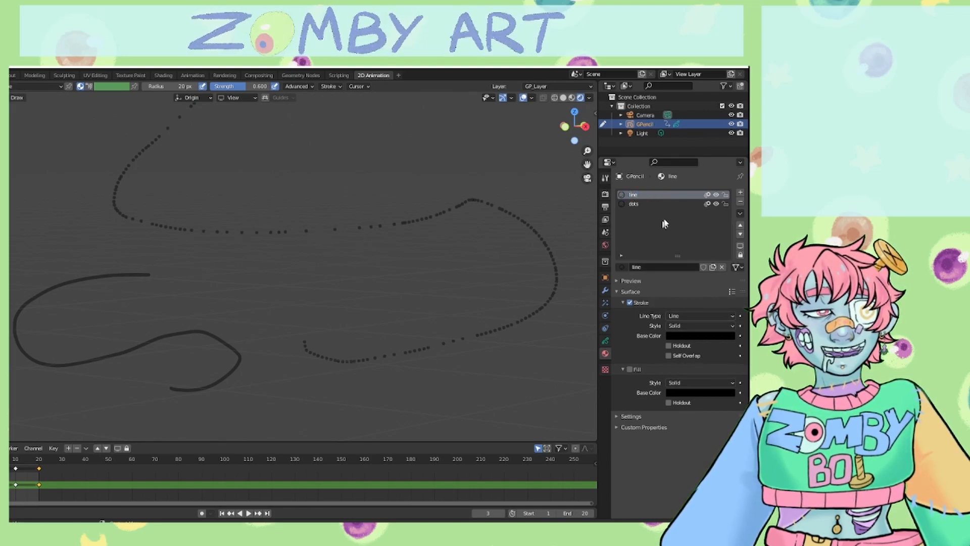
Step: Set the dots material's line type to Squares and inspect the S-shaped stroke up close
click(652, 203)
click(700, 316)
click(689, 348)
scroll(299, 188, up, 6)
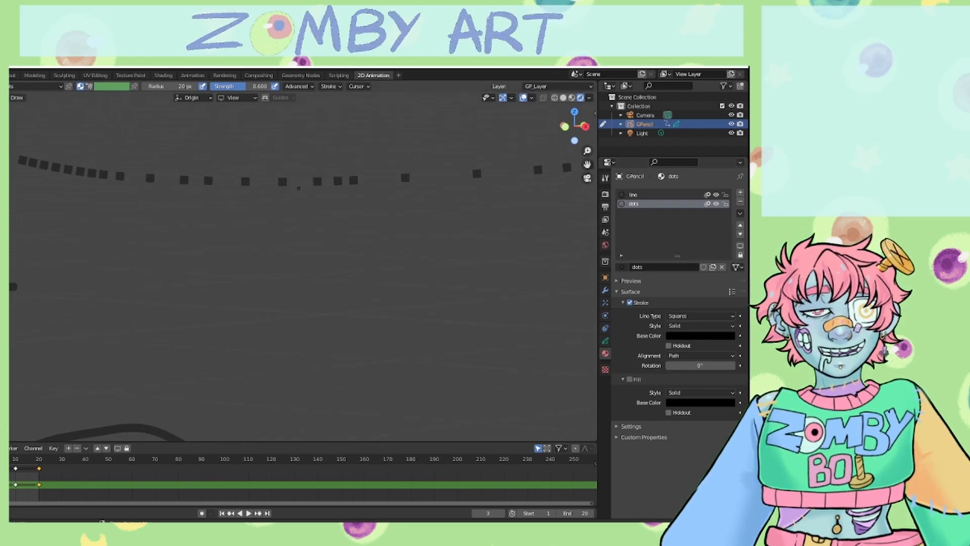
scroll(301, 184, down, 6)
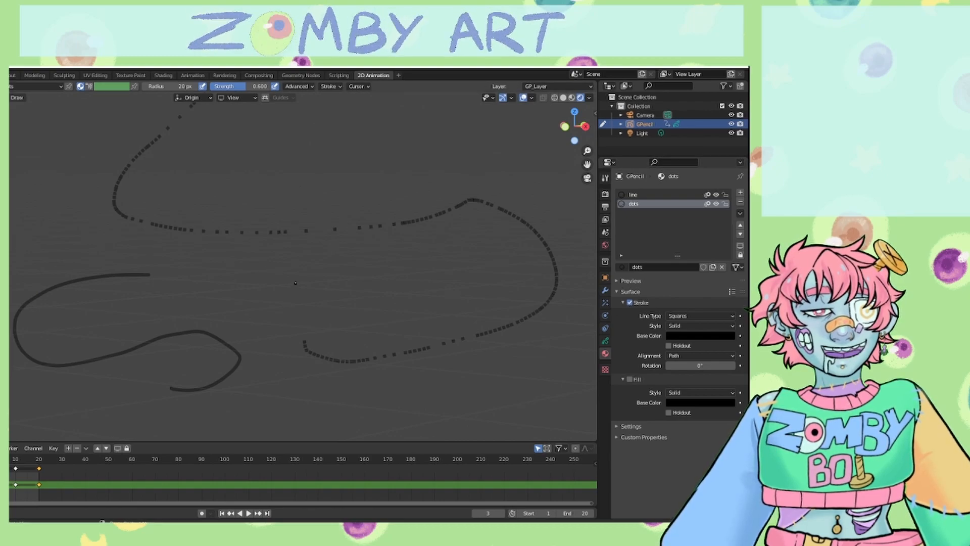
scroll(306, 311, down, 4)
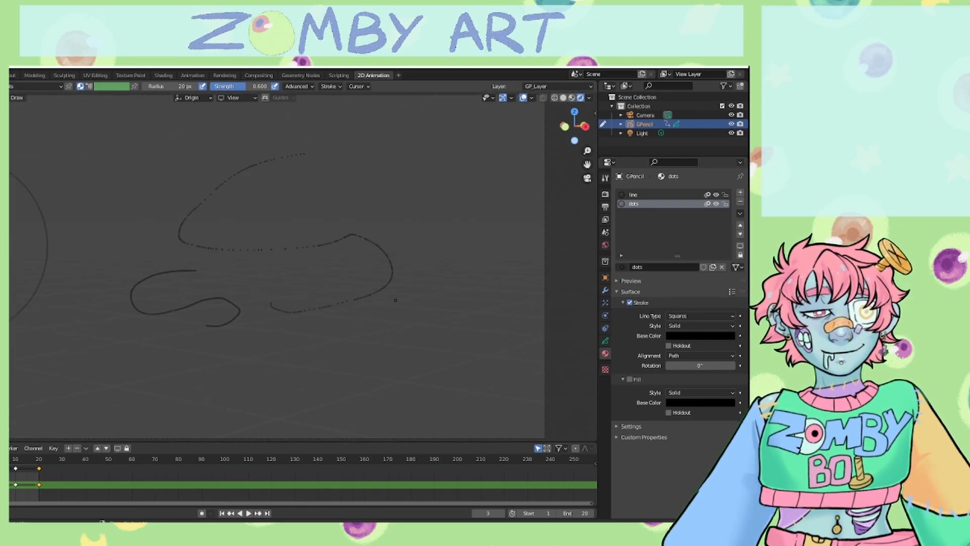
Step: Enable Fill on the dots material, draw a closed rounded shape beside the filled stroke, and inspect the shapes' edges
click(631, 382)
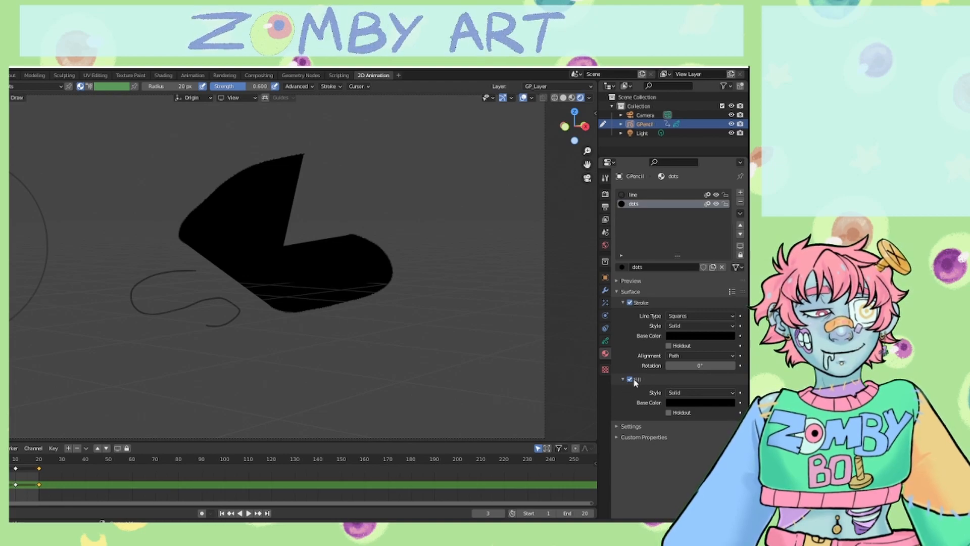
click(630, 380)
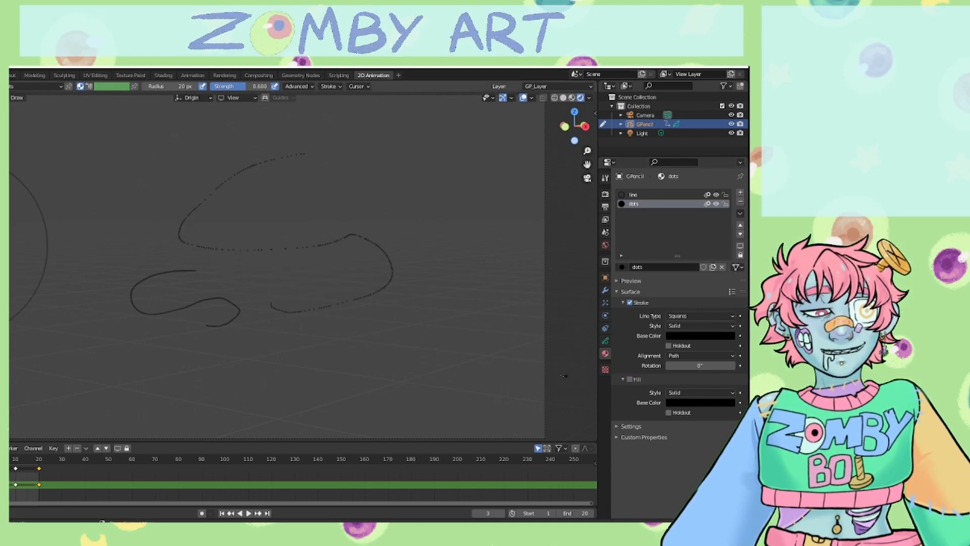
click(630, 379)
mouse_move(429, 189)
mouse_down()
mouse_move(410, 225)
mouse_move(447, 257)
mouse_move(500, 222)
mouse_move(471, 188)
mouse_move(427, 188)
mouse_up()
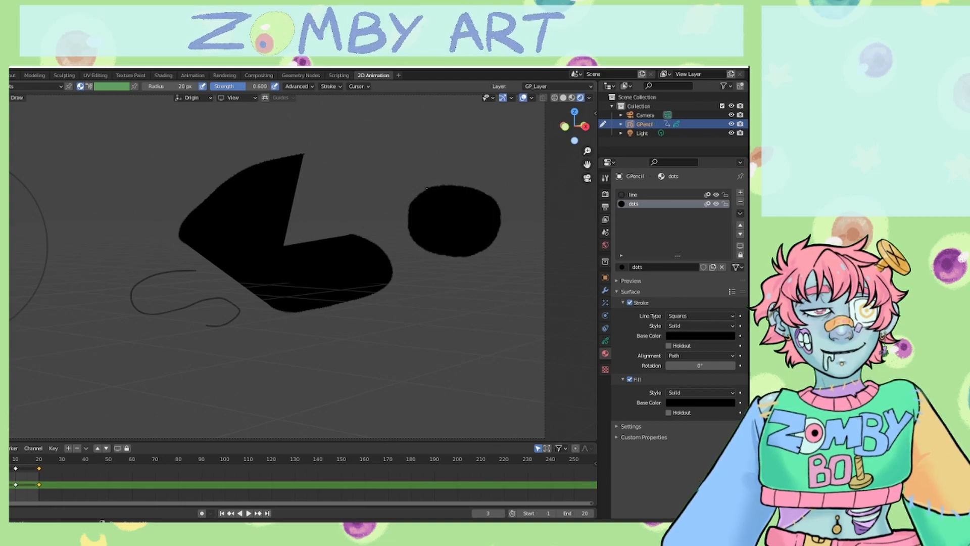
scroll(429, 263, up, 8)
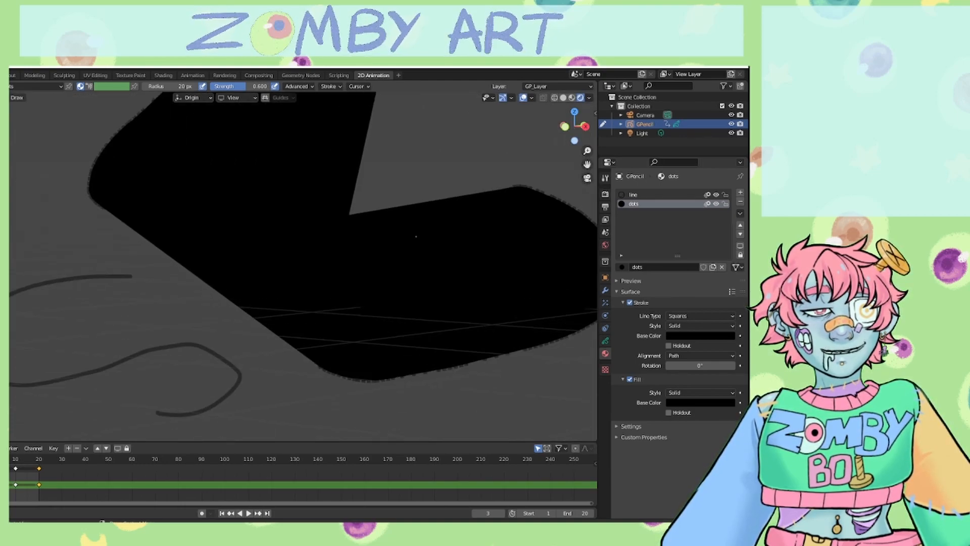
drag(587, 164, 53, 227)
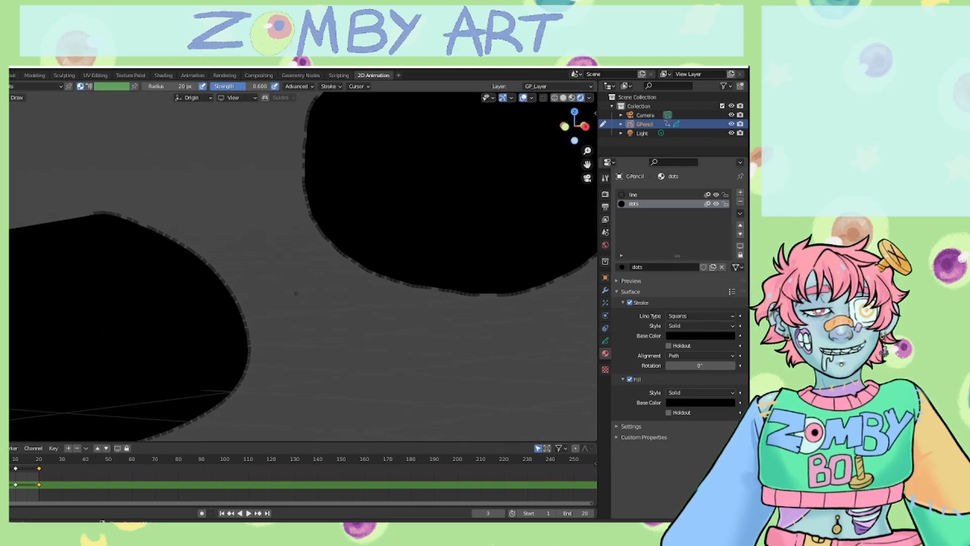
Step: Set the dots material's stroke line type to Line
scroll(296, 293, up, 4)
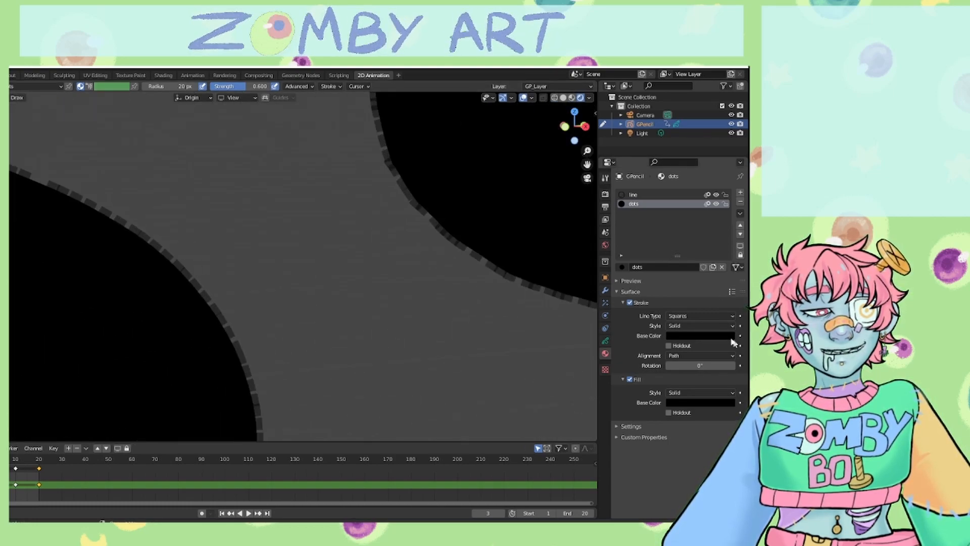
click(677, 317)
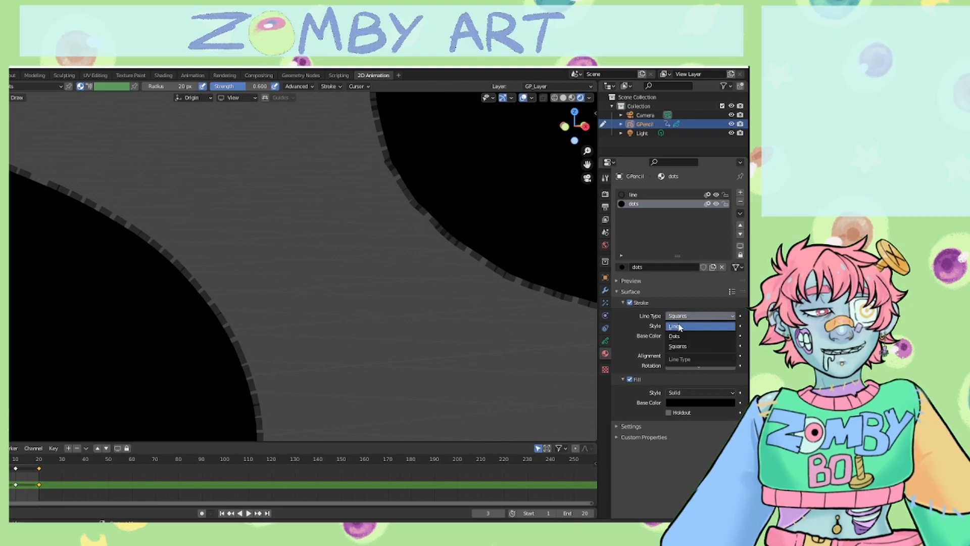
click(679, 329)
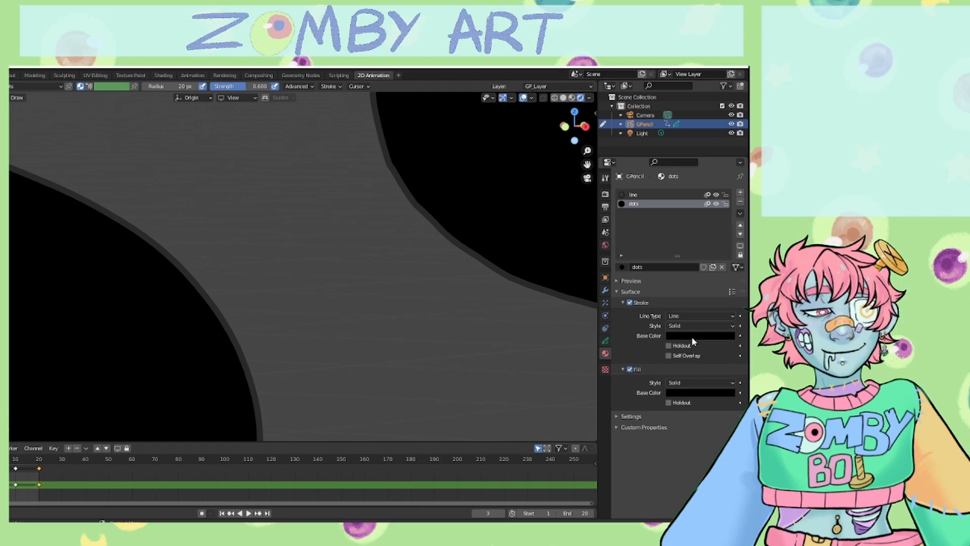
Step: Change the dots material's stroke base color to orange and inspect the outlines of the filled shapes
click(693, 337)
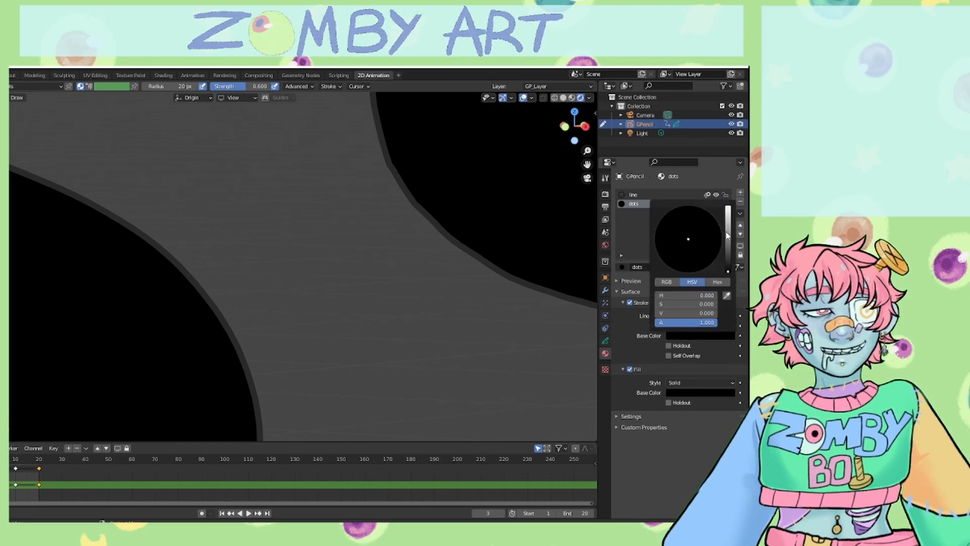
click(728, 231)
mouse_move(689, 239)
mouse_down()
mouse_move(670, 220)
mouse_move(657, 231)
mouse_move(667, 265)
mouse_up()
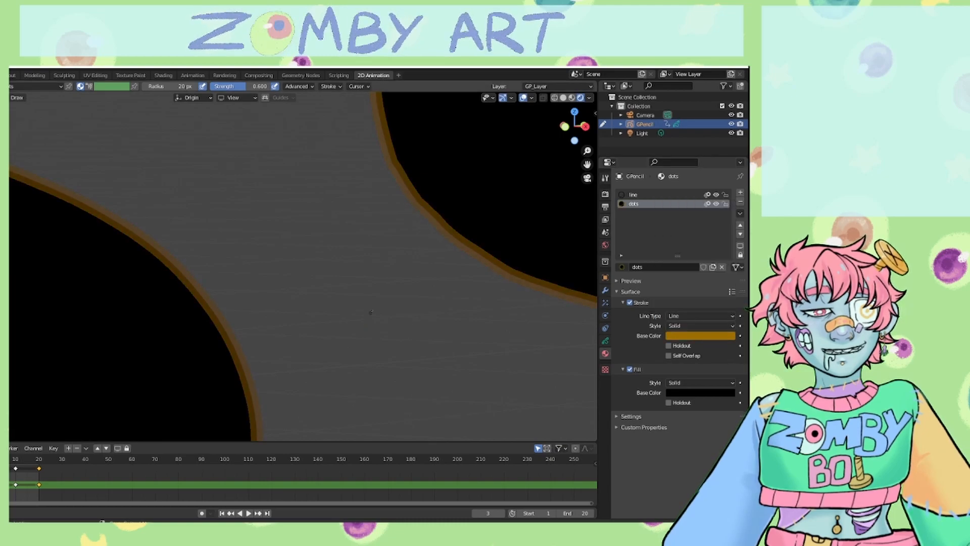
scroll(304, 266, down, 4)
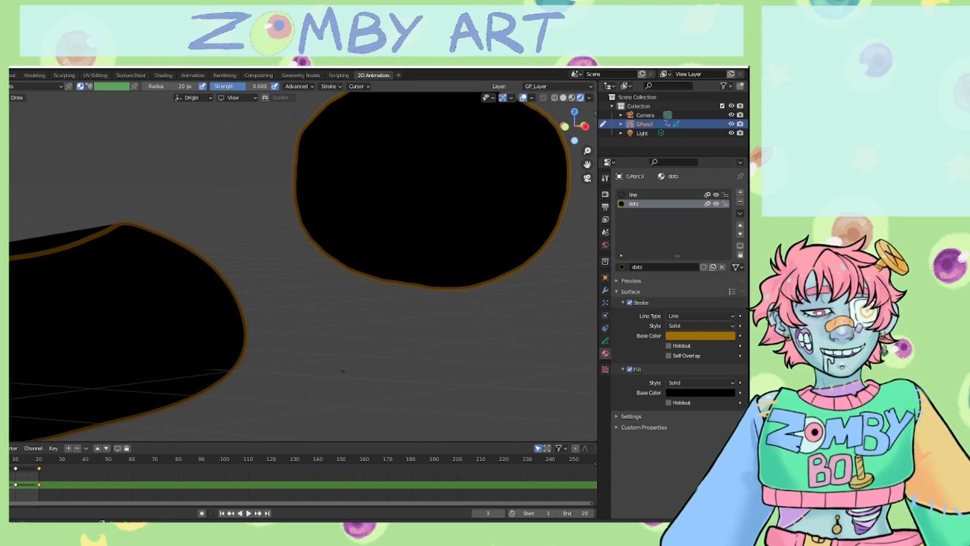
scroll(273, 325, down, 6)
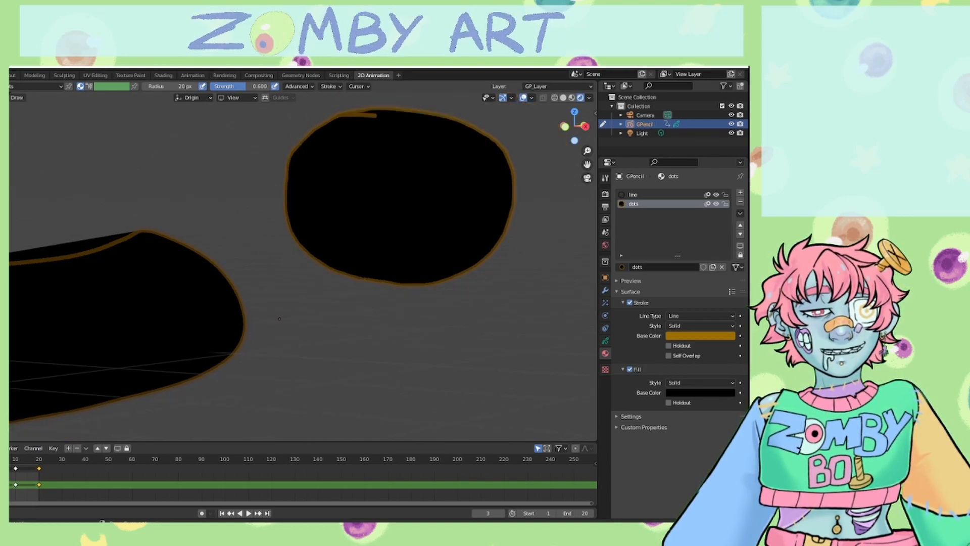
scroll(286, 313, up, 5)
scroll(285, 313, down, 5)
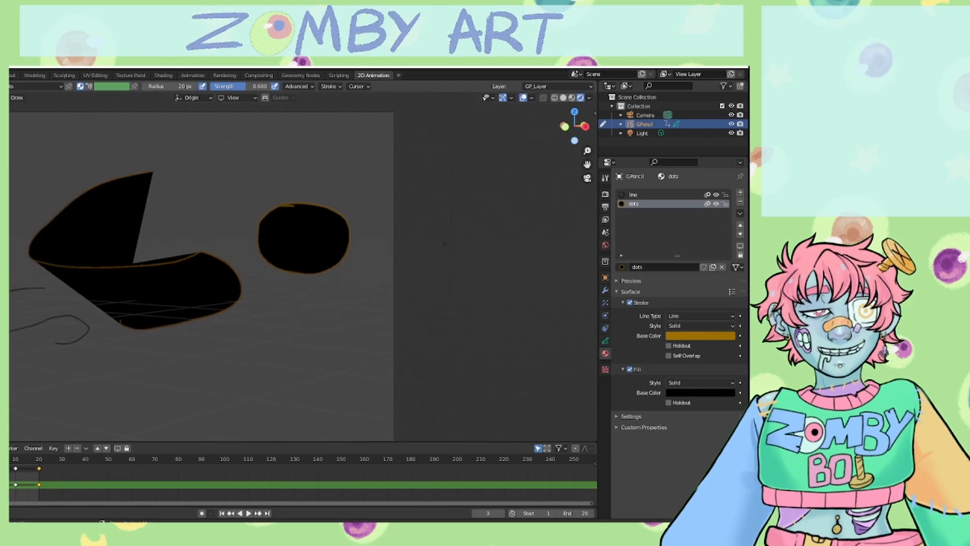
Step: Play the animation in camera view and look at the drawn shapes from other angles
key(space)
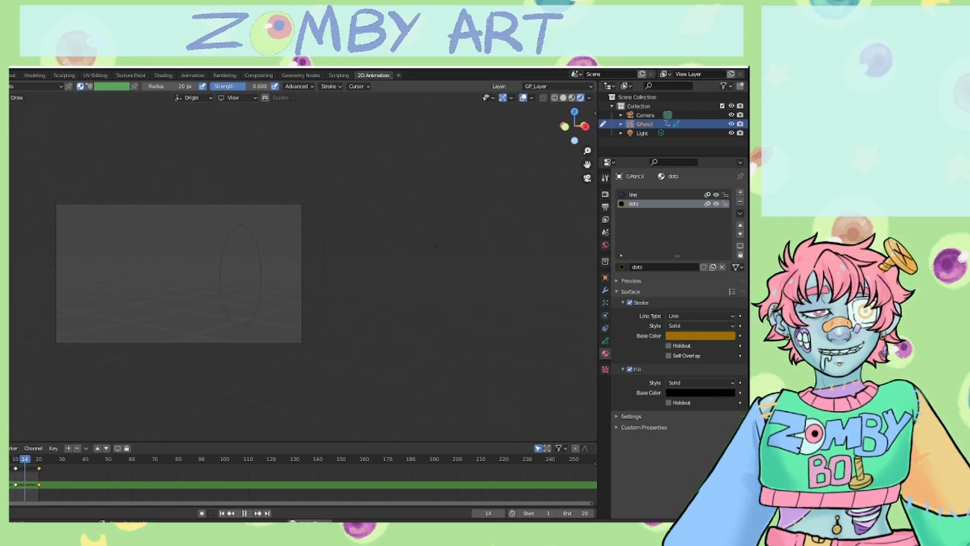
key(space)
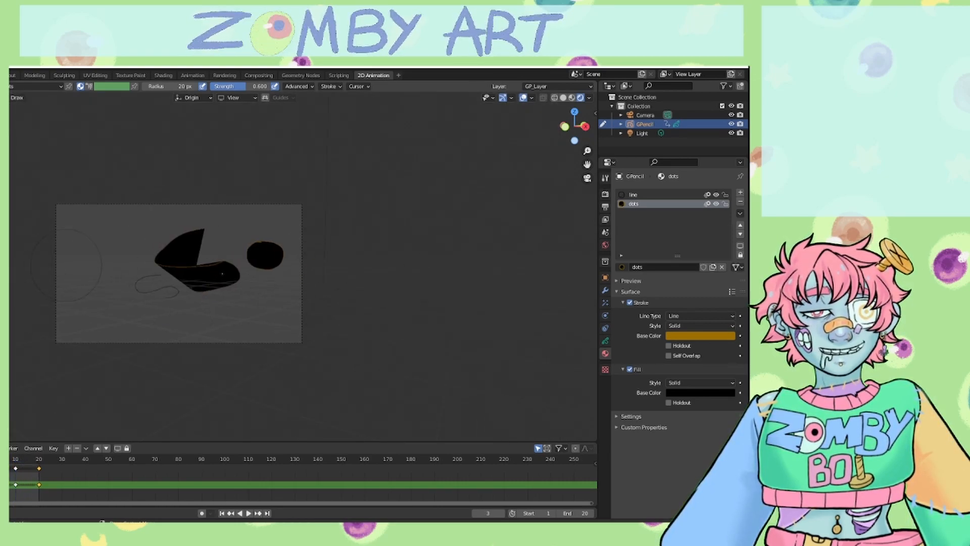
drag(577, 126, 575, 126)
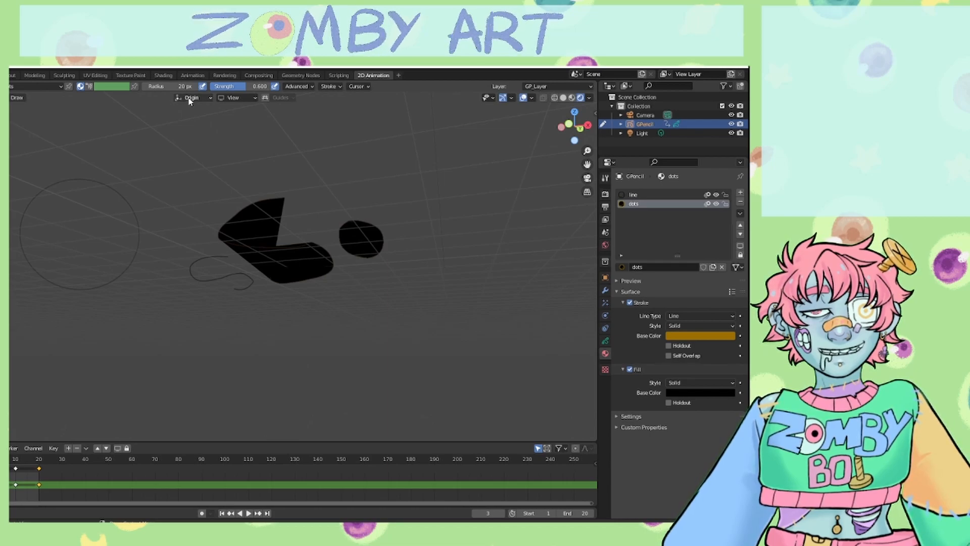
drag(576, 126, 575, 126)
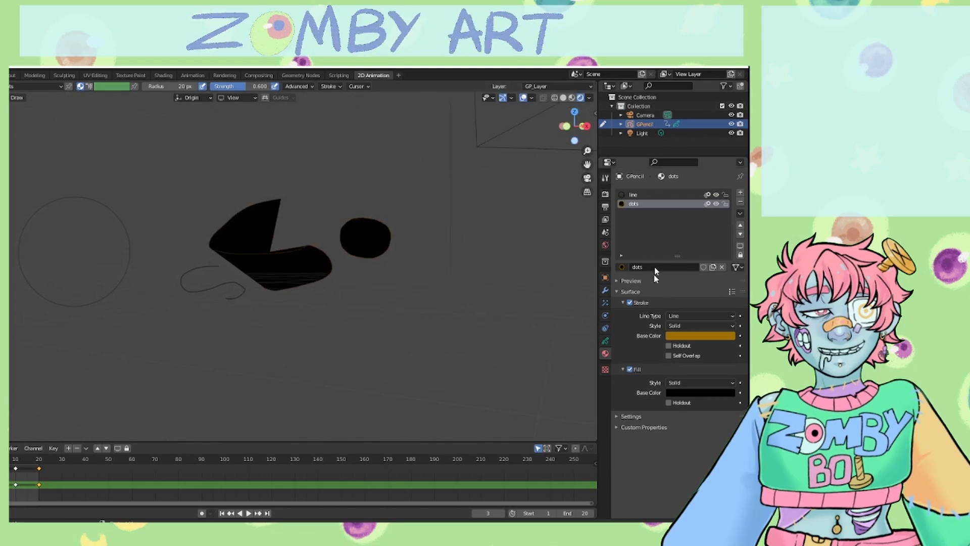
Step: Rename the Grease Pencil object's layer to 1 and enlarge the timeline area
click(605, 341)
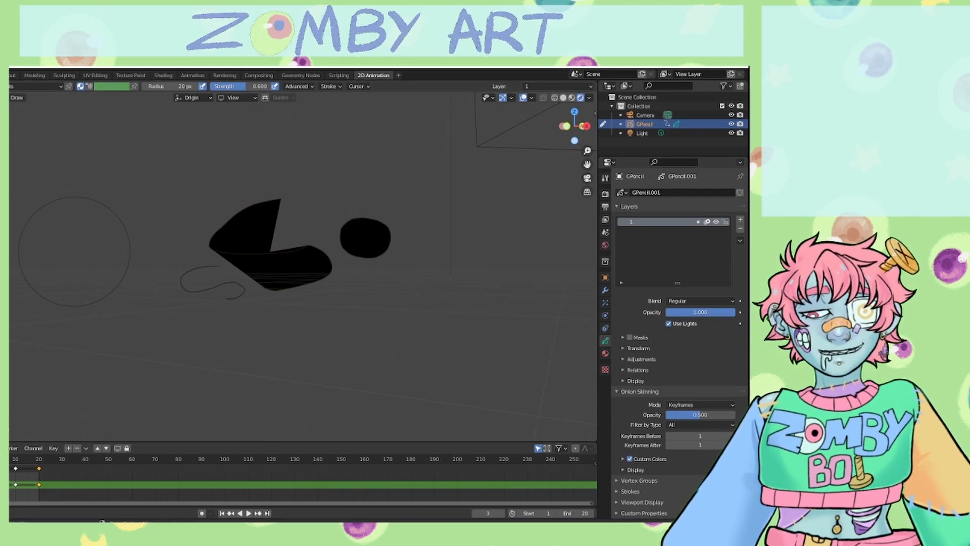
drag(324, 441, 323, 363)
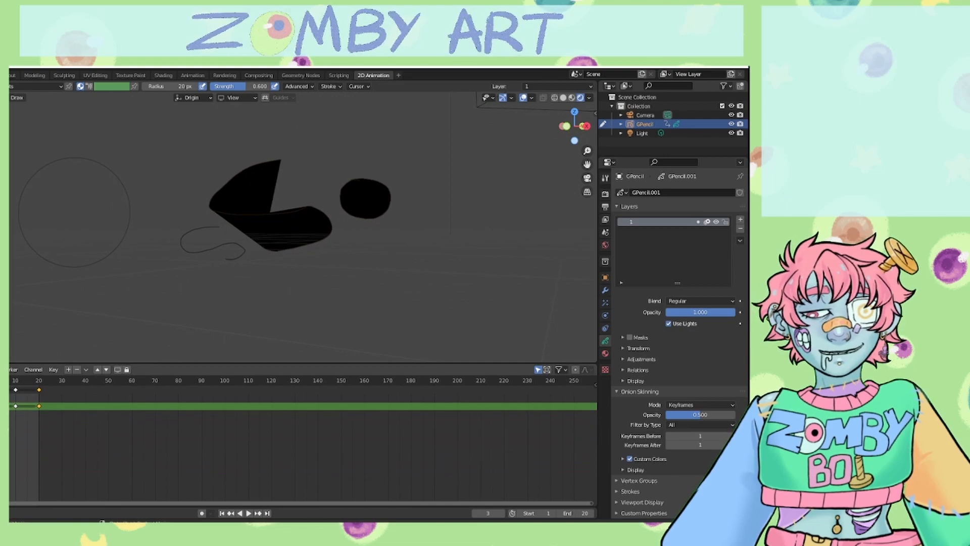
key(space)
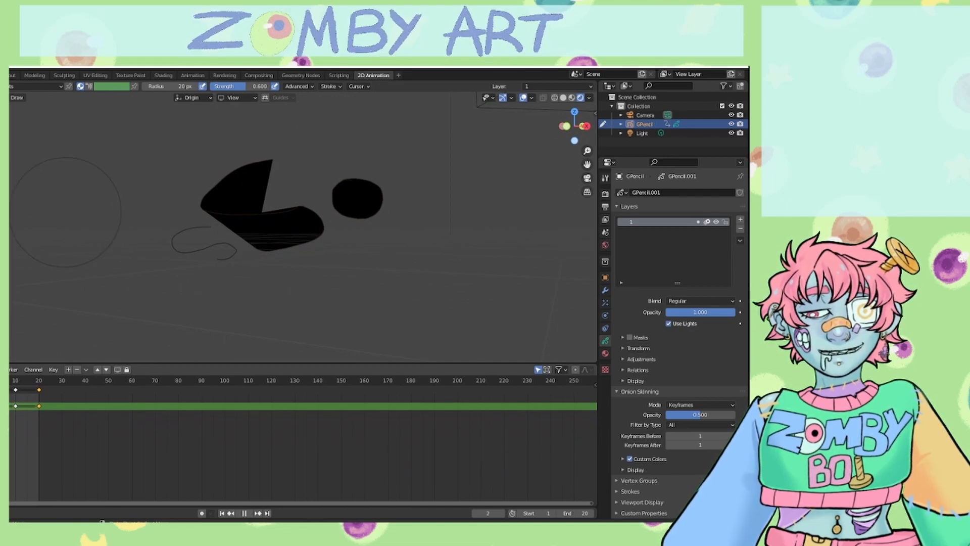
key(space)
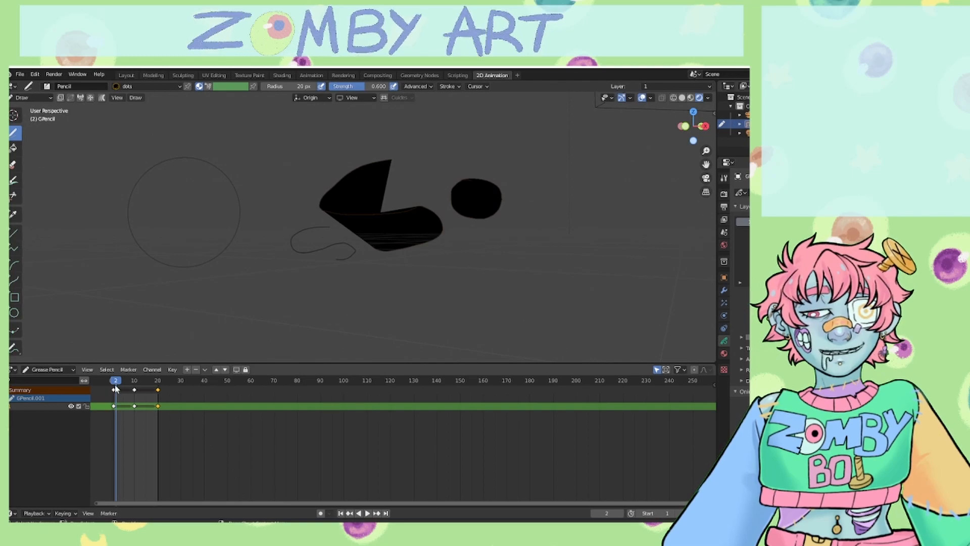
Step: Add a second Grease Pencil layer at frame 0 and check frames 0 and 1 in the timeline
drag(115, 388, 105, 383)
key(space)
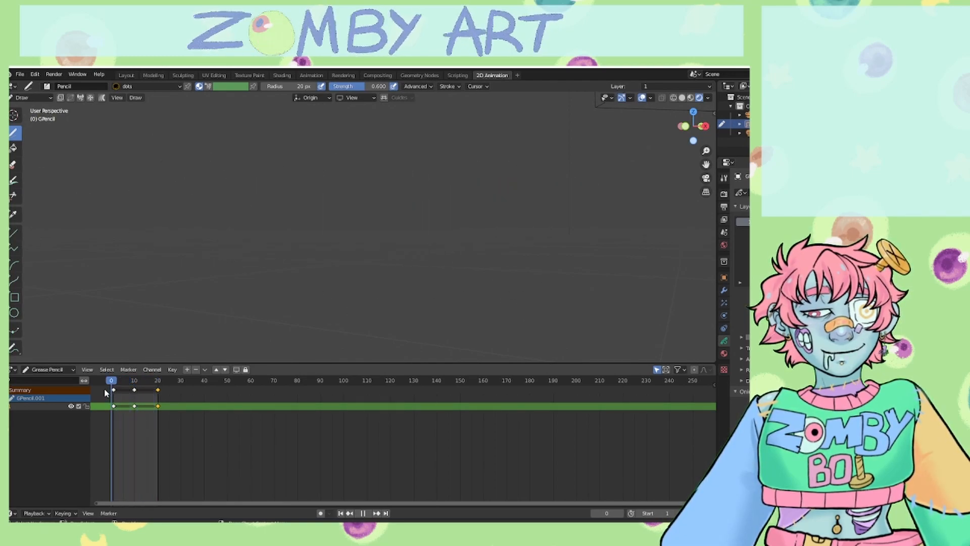
key(space)
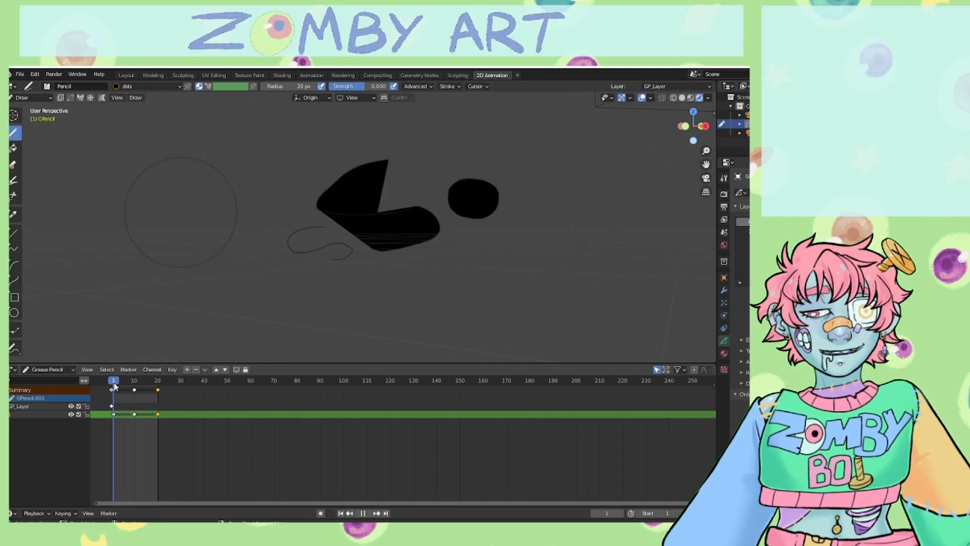
key(Escape)
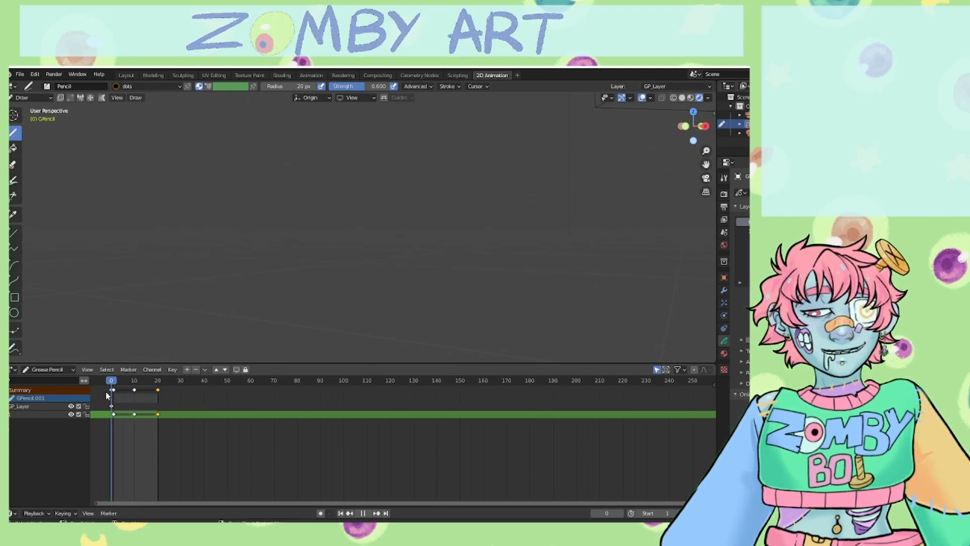
key(space)
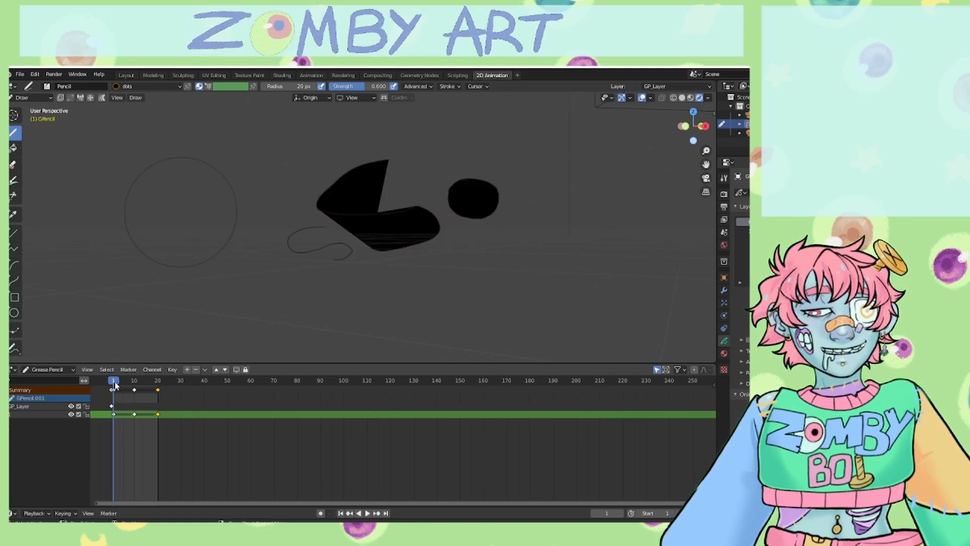
Step: Make GP_Layer the active layer and draw a smiley with two short eye strokes and a filled curved mouth below the shapes
click(39, 416)
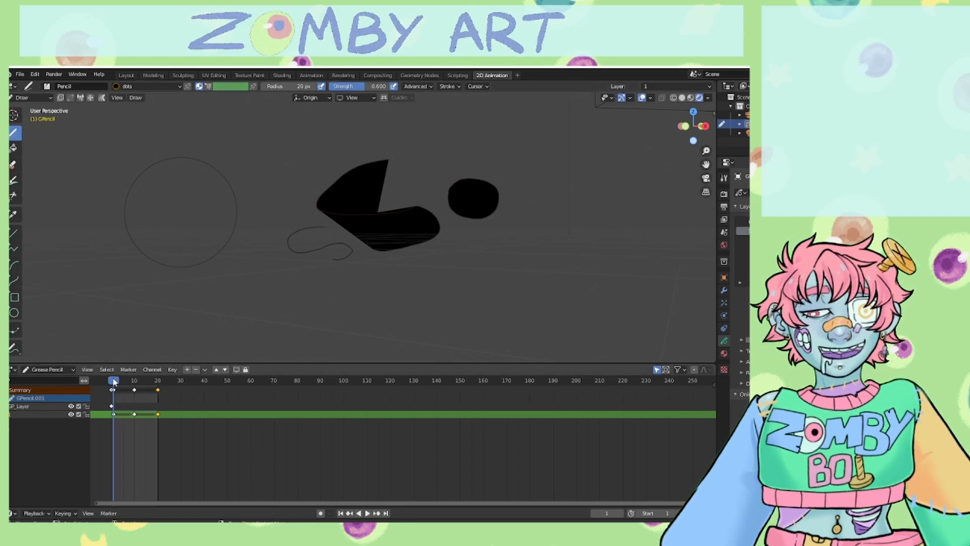
click(34, 98)
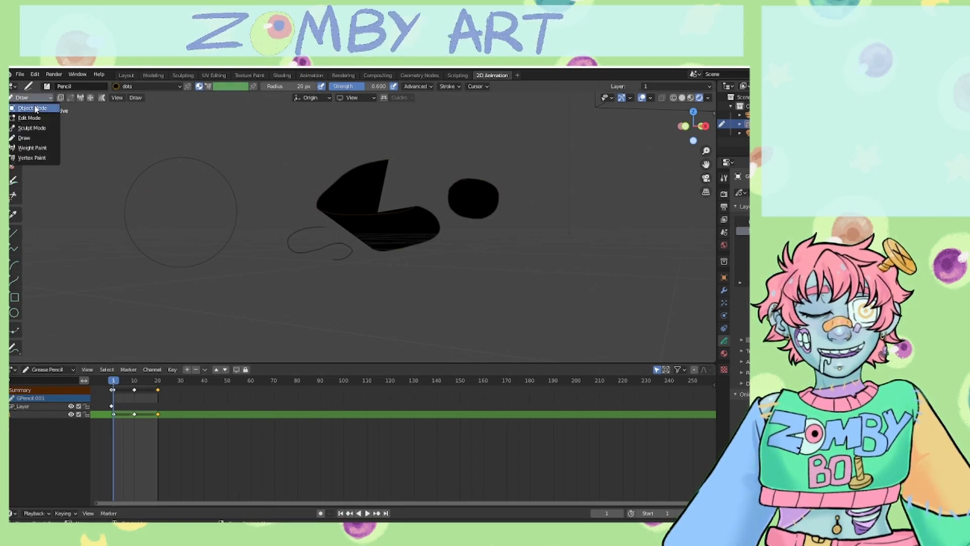
click(38, 110)
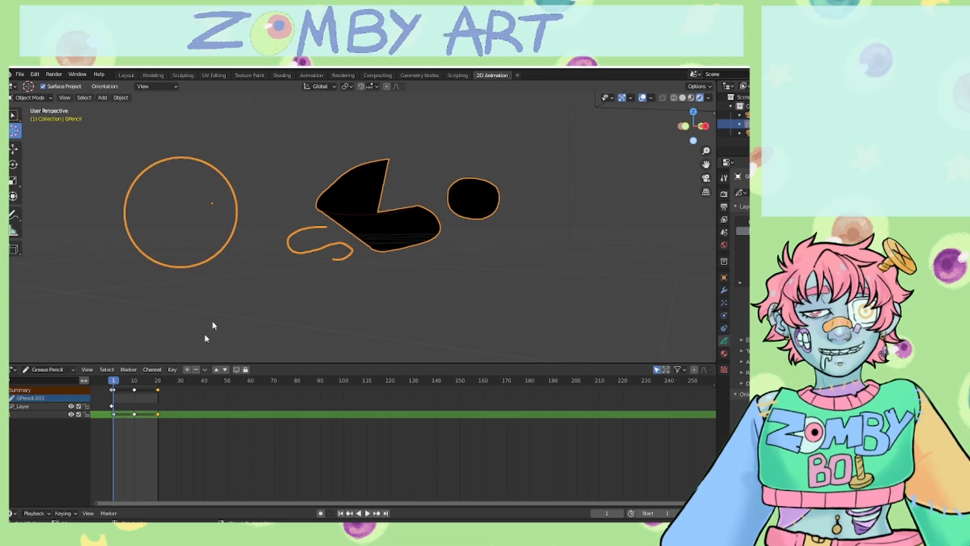
click(47, 406)
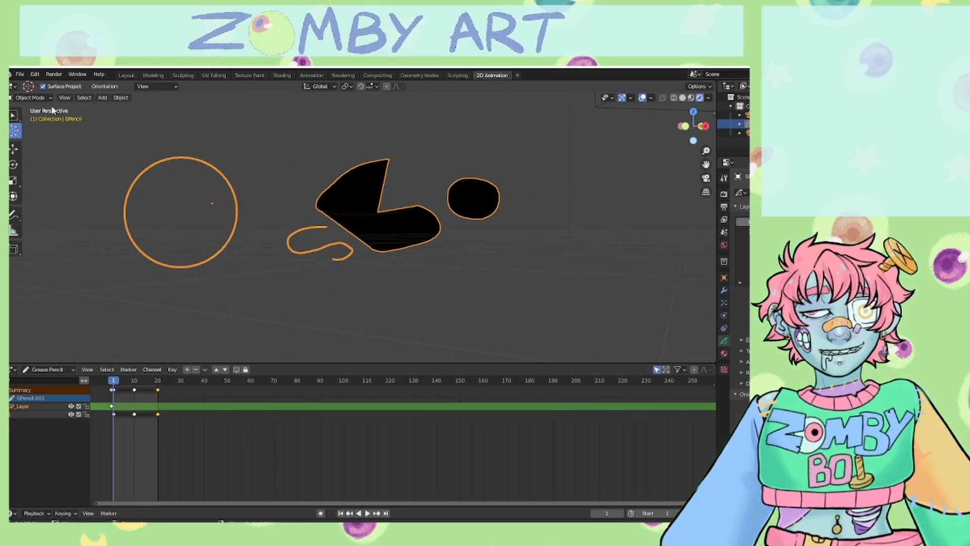
click(30, 98)
click(28, 136)
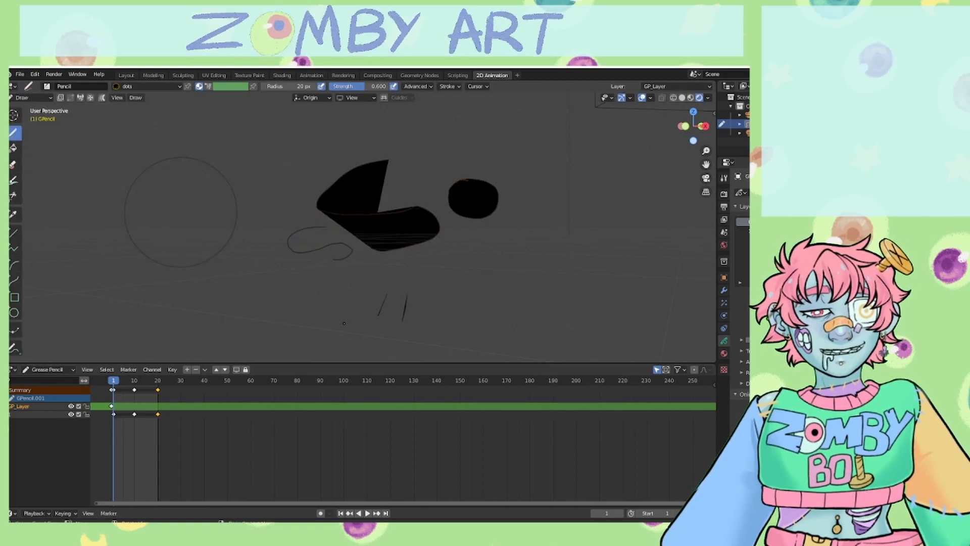
drag(370, 343, 443, 326)
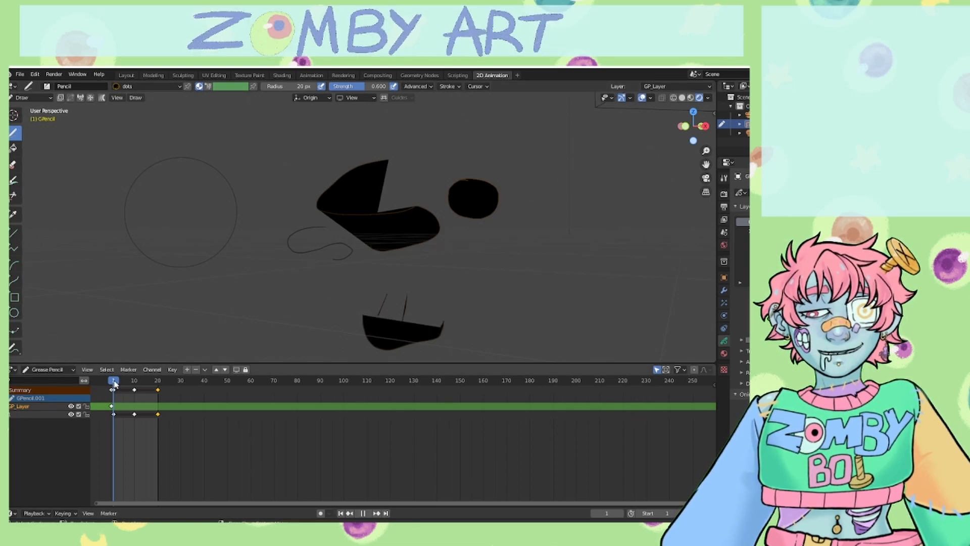
Step: Move GP_Layer's keyframe to frame 7 and test the timing by playing the animation
mouse_move(114, 384)
mouse_down()
mouse_move(112, 395)
mouse_move(131, 407)
mouse_move(118, 407)
mouse_up()
click(126, 407)
key(space)
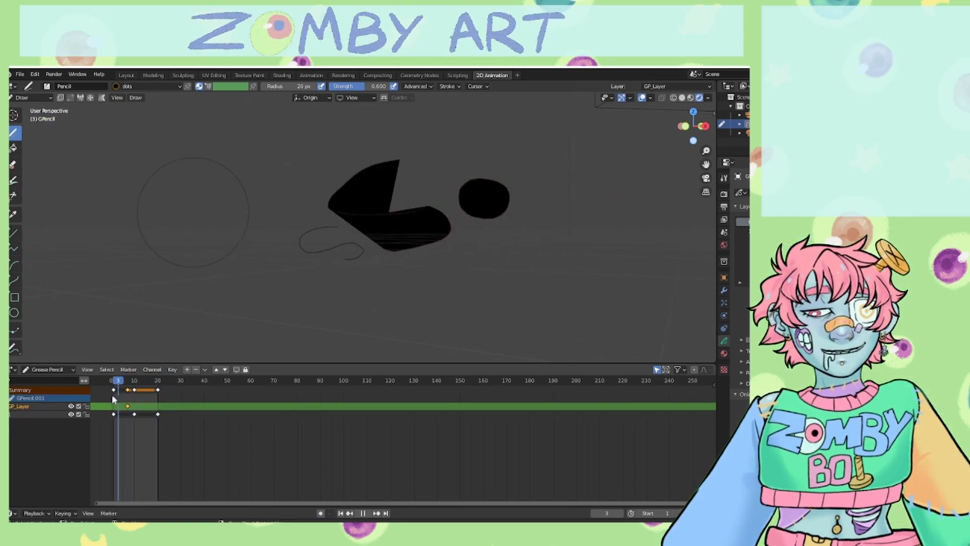
key(Escape)
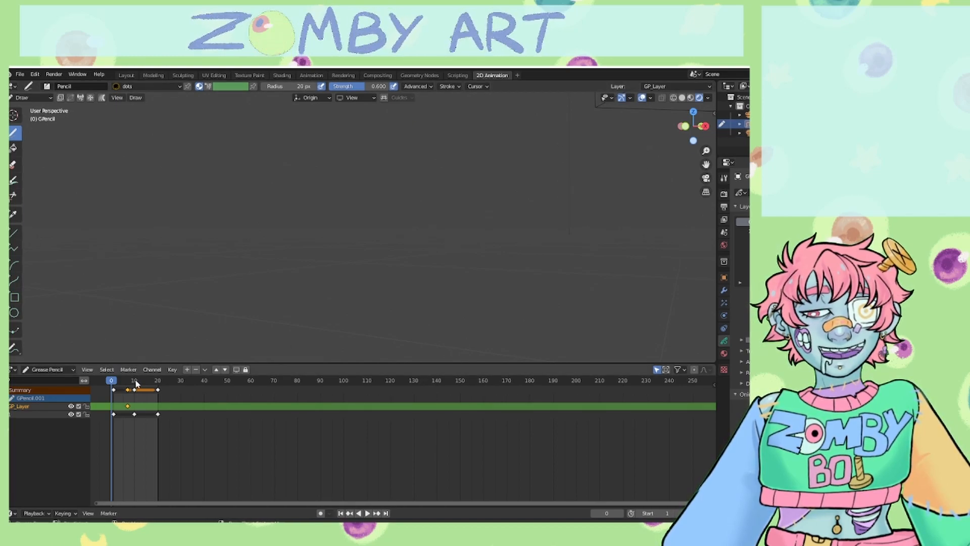
Step: Look through the camera and go to frame 7 to check the smiley against the other layer's shapes
drag(117, 382, 125, 383)
scroll(245, 286, down, 2)
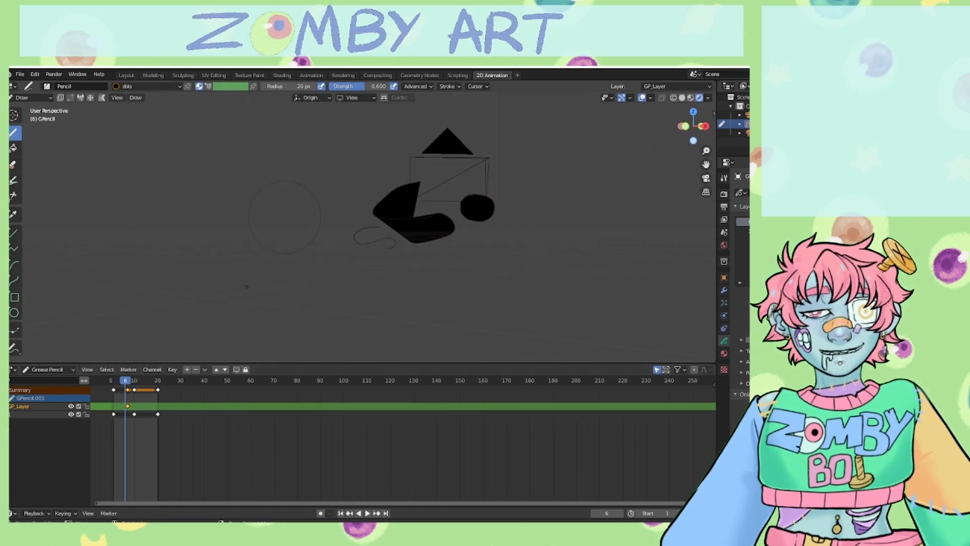
click(706, 178)
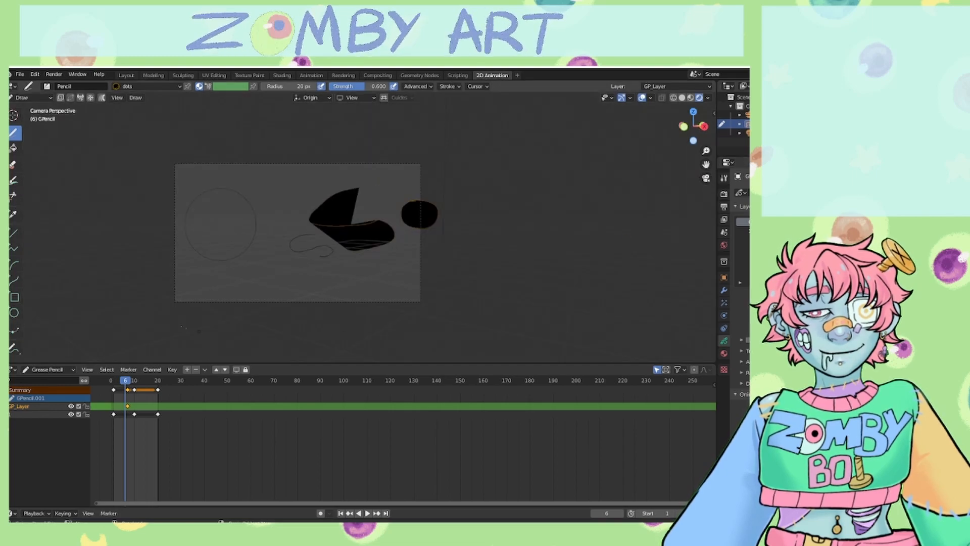
drag(130, 380, 127, 380)
Step: Switch to Object Mode, add a blank Grease Pencil object, and view it from another angle
click(34, 99)
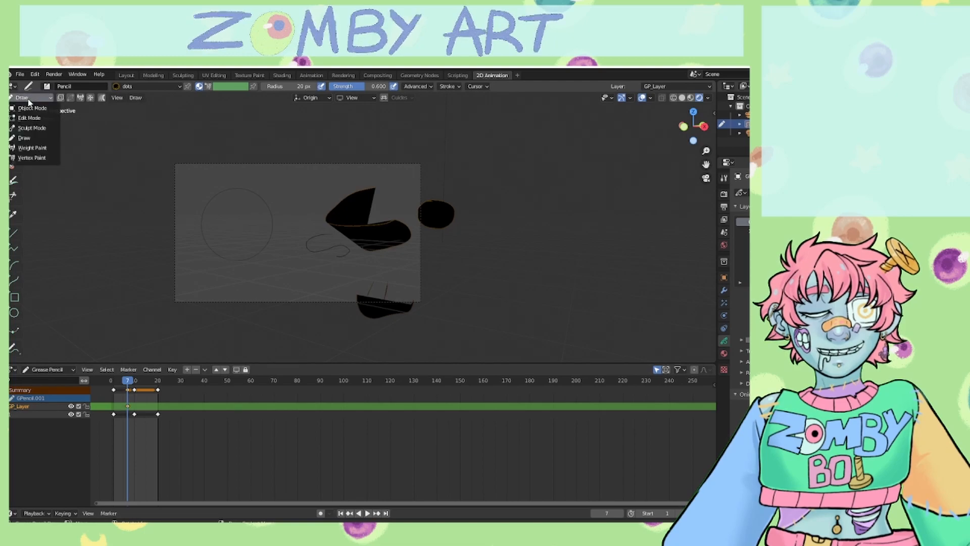
click(30, 105)
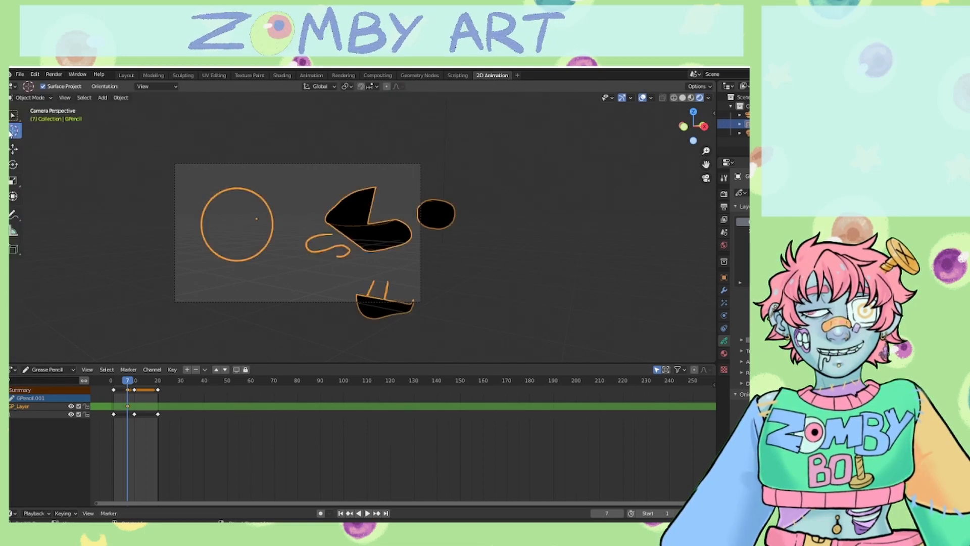
key(shift+a)
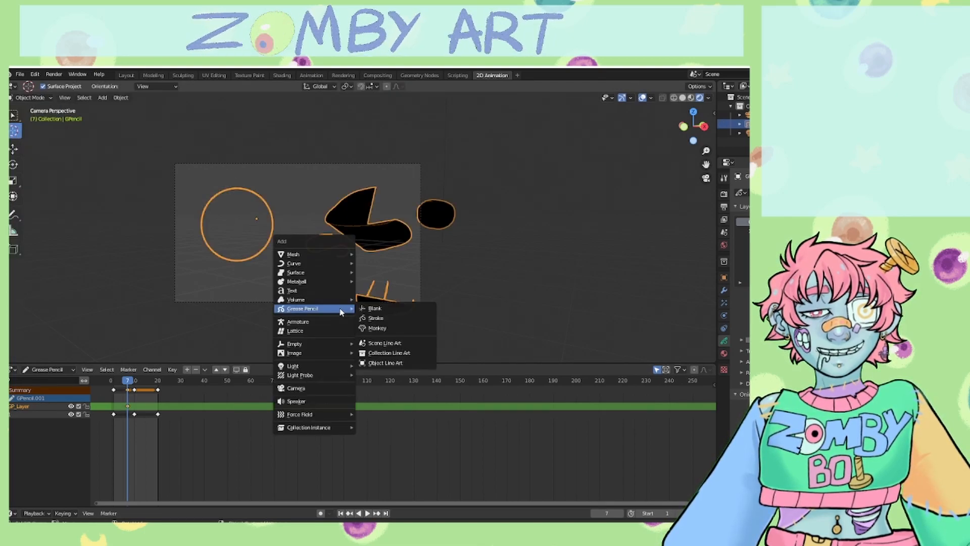
click(375, 308)
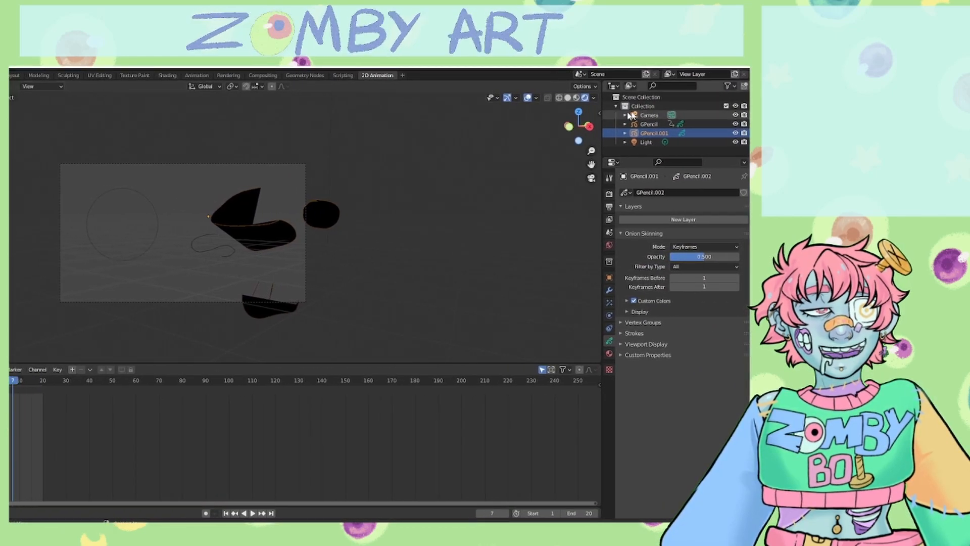
drag(571, 133, 407, 197)
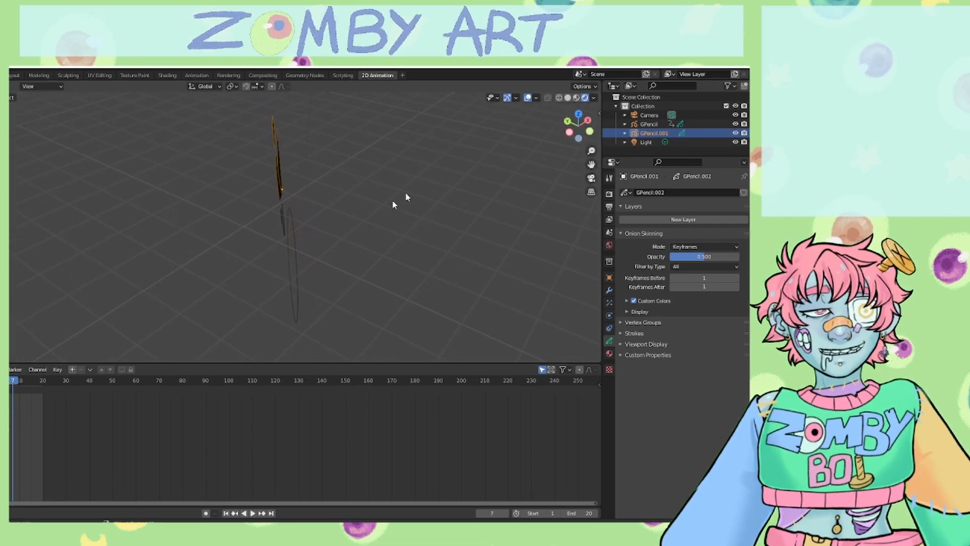
Step: Move the new blank Grease Pencil object well away from the existing drawing
click(9, 145)
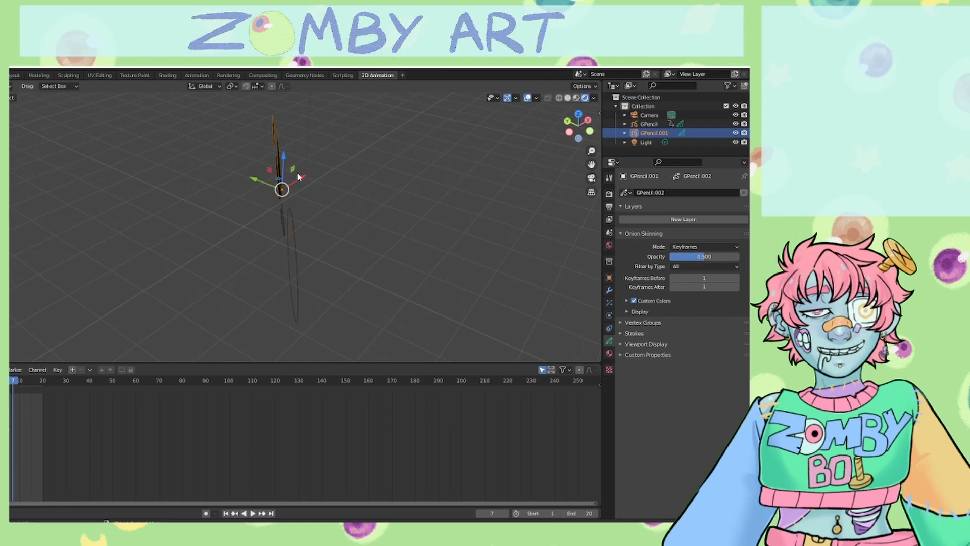
drag(298, 177, 267, 189)
drag(209, 228, 123, 202)
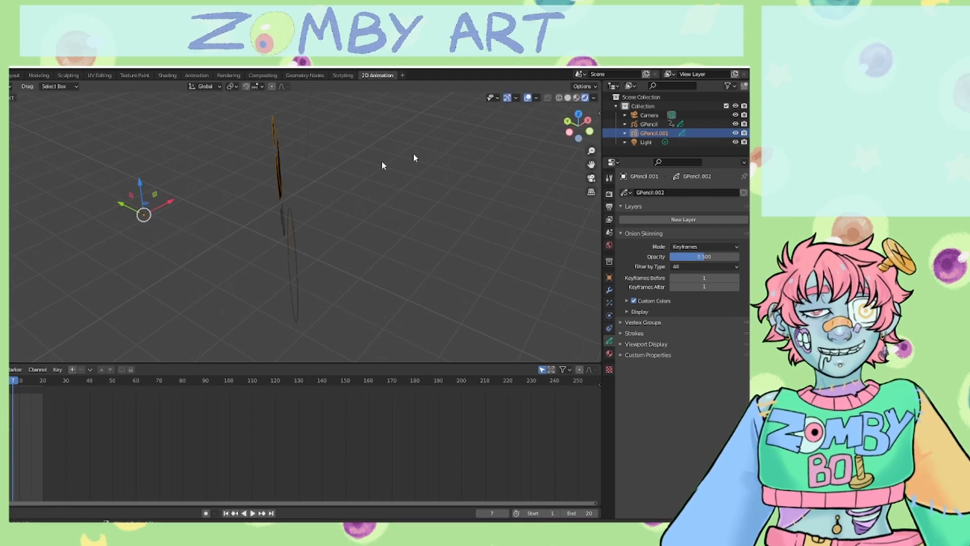
Step: Look through the camera in Draw Mode and create a material with a white stroke colour for the new Grease Pencil object
click(591, 178)
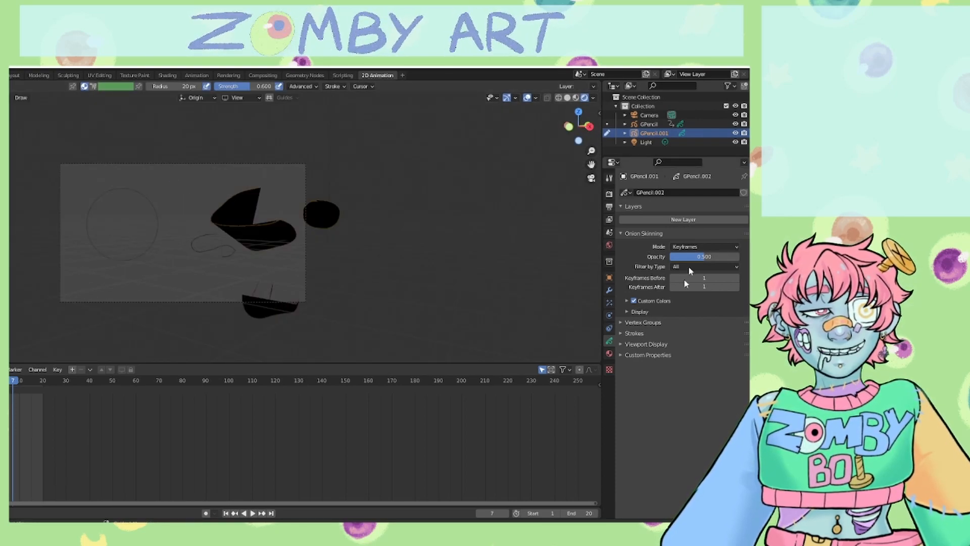
click(610, 353)
click(695, 266)
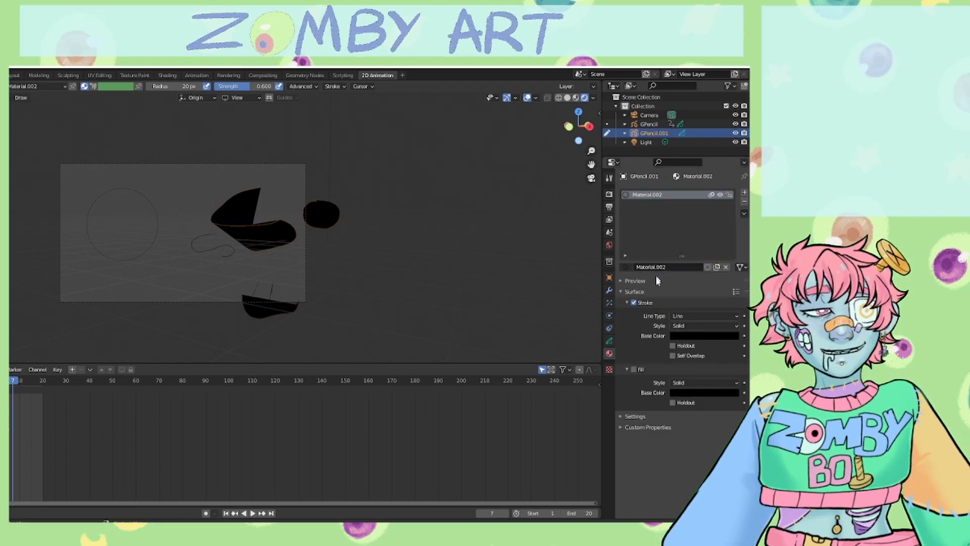
click(701, 336)
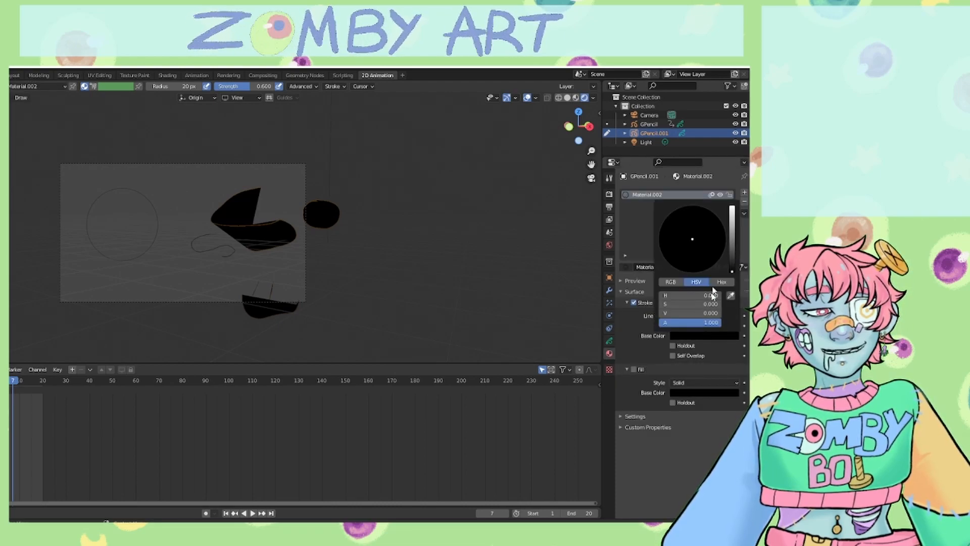
click(737, 230)
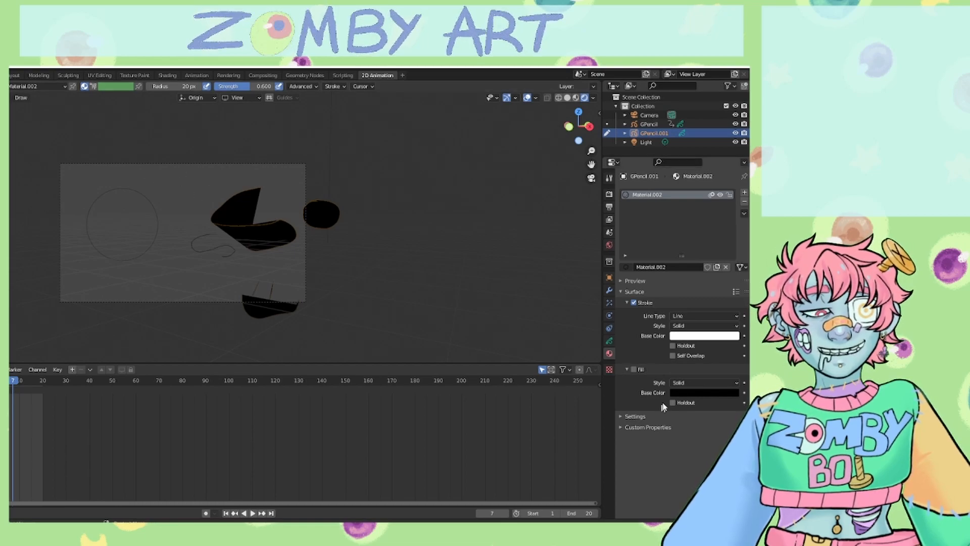
Step: Draw loose white curving strokes on the new object's GP_Layer, between and over the circle and the filled shapes
click(187, 195)
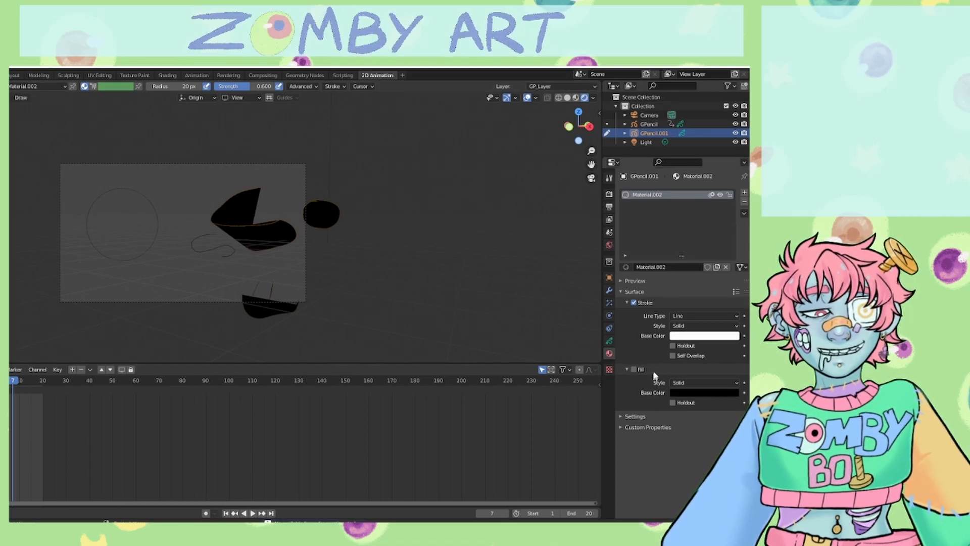
click(609, 341)
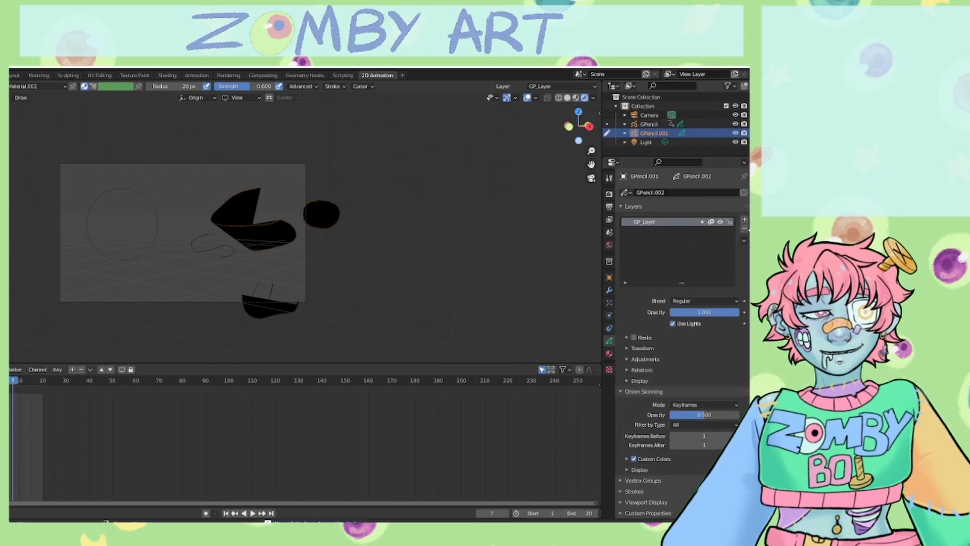
click(744, 229)
key(ctrl+z)
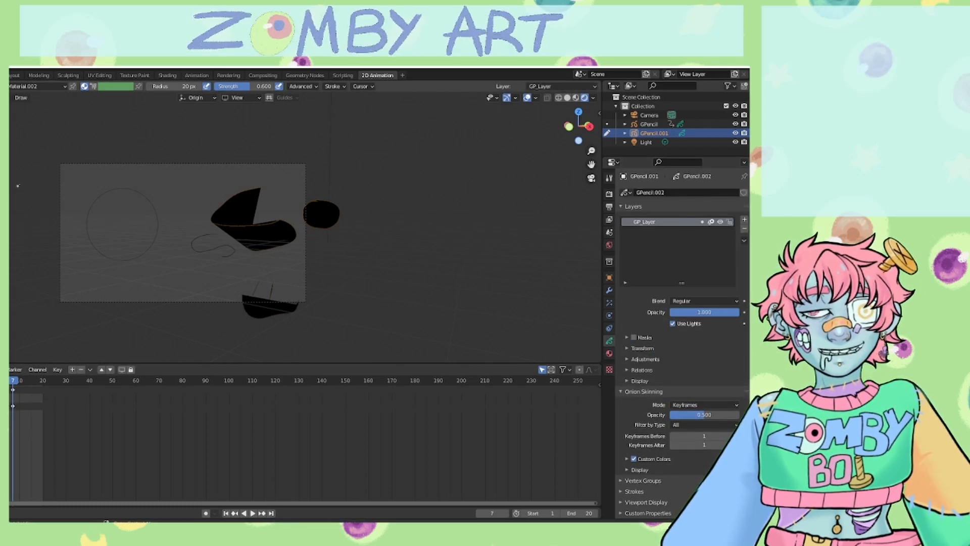
drag(167, 192, 232, 217)
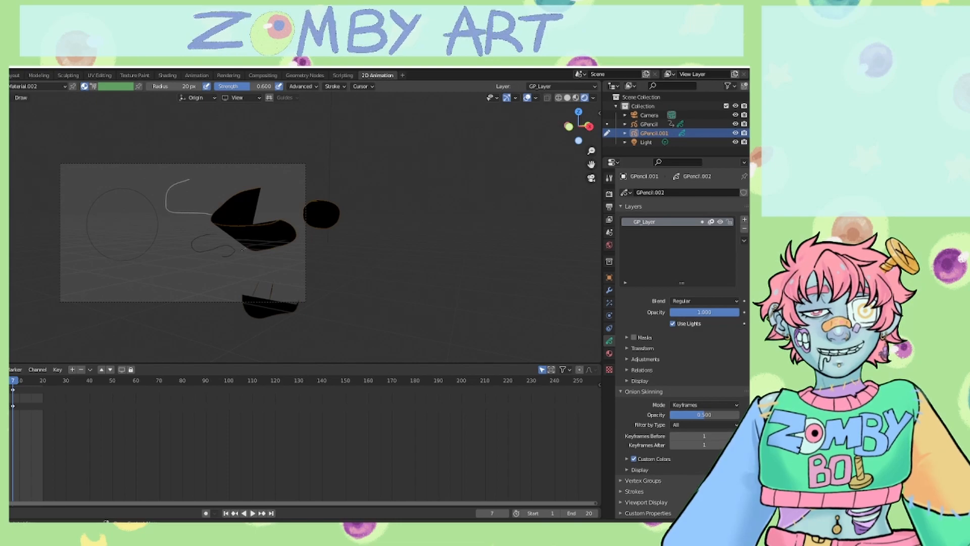
drag(119, 197, 160, 205)
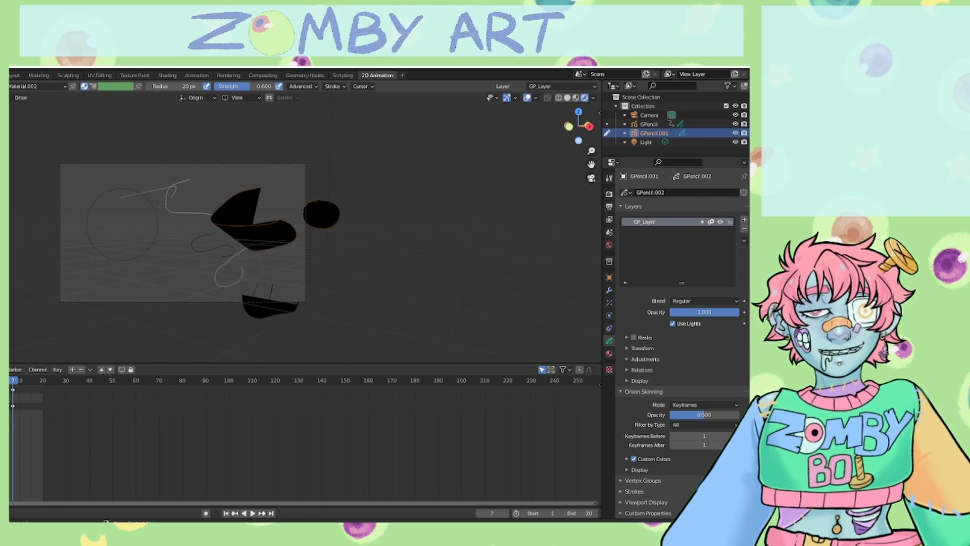
Step: In Object Mode, move the white strokes past the black shapes, and shift them along X in the camera view
mouse_move(578, 126)
mouse_down()
mouse_move(568, 130)
mouse_move(592, 110)
mouse_move(624, 133)
mouse_move(630, 109)
mouse_move(576, 111)
mouse_move(581, 146)
mouse_up()
click(592, 179)
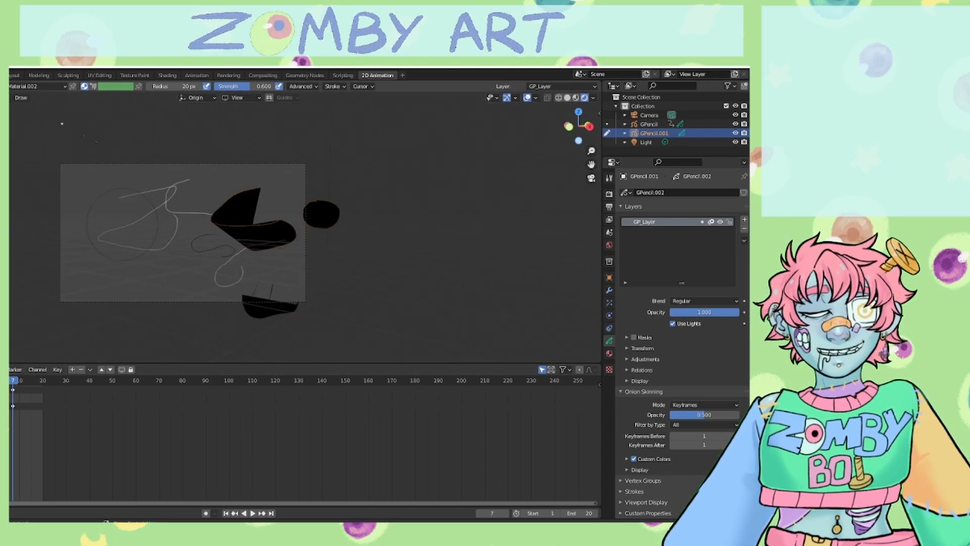
drag(576, 127, 596, 135)
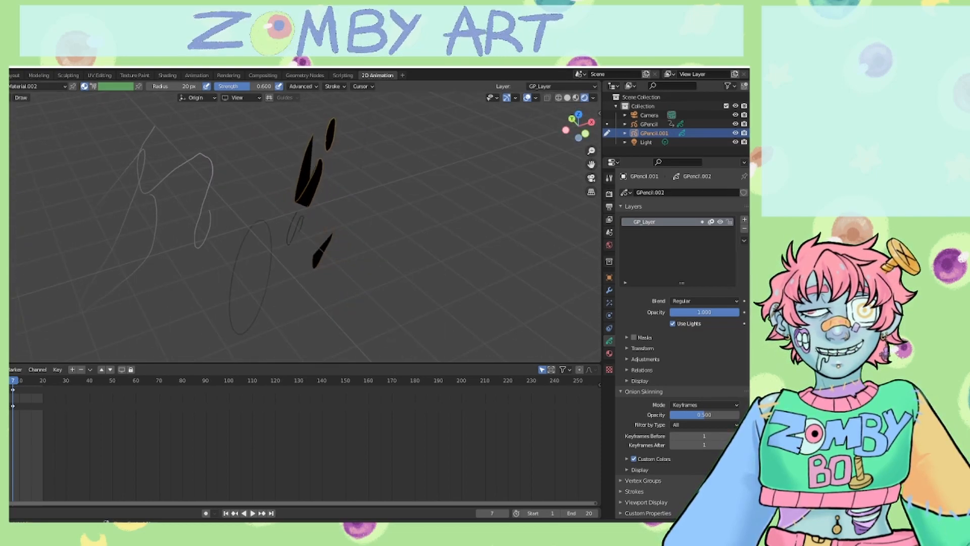
key(ctrl+Tab)
mouse_move(150, 195)
mouse_down()
mouse_move(265, 141)
mouse_move(369, 130)
mouse_move(451, 167)
mouse_up()
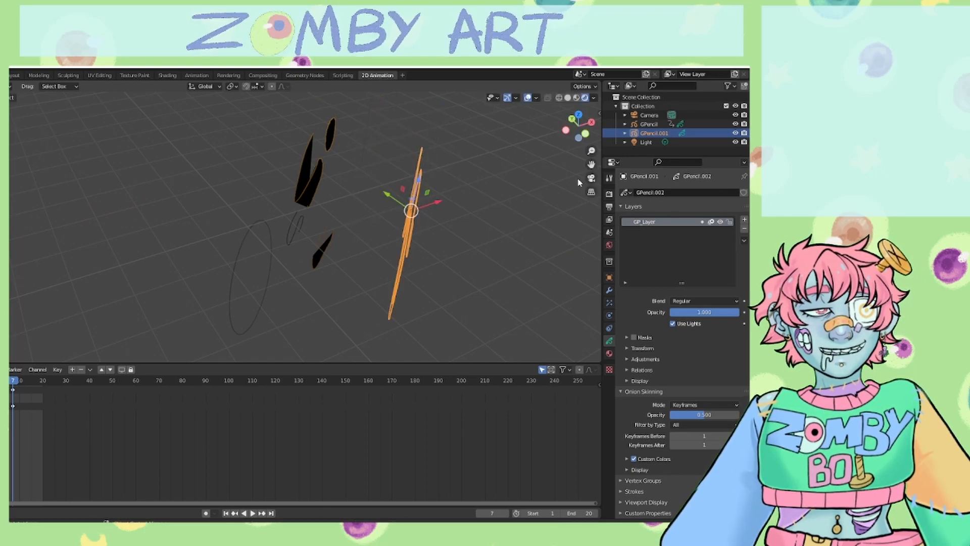
key(KP_0)
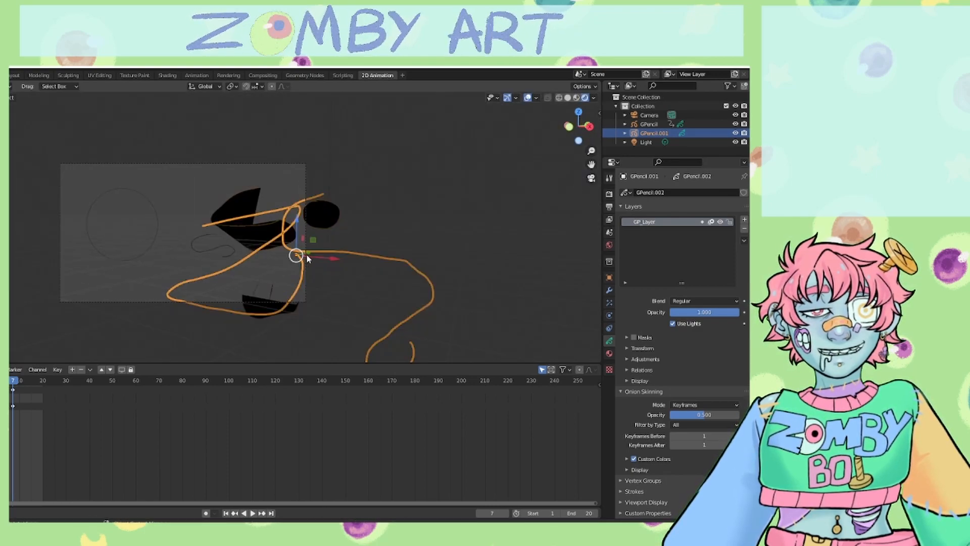
drag(308, 258, 236, 257)
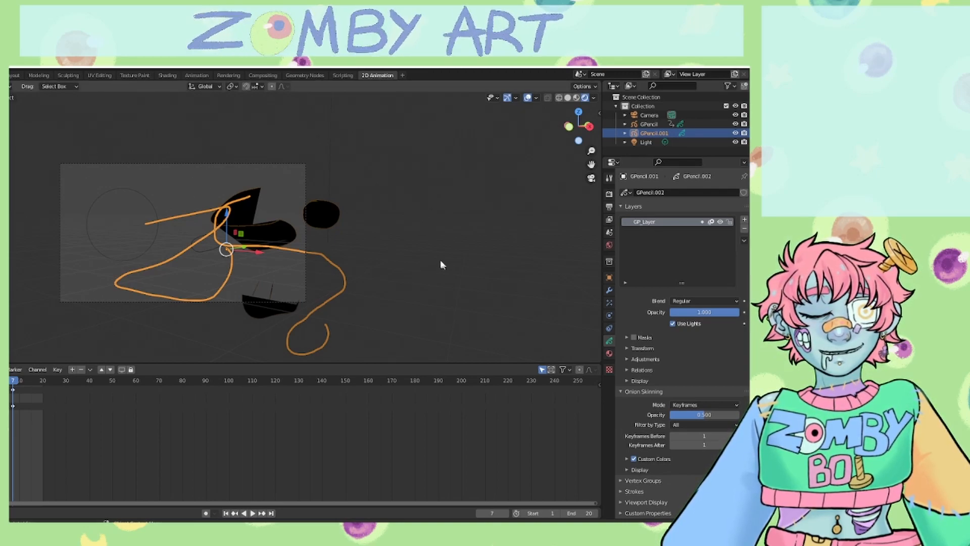
Step: Delete the white-stroke Grease Pencil object and select the original drawing
key(x)
click(208, 247)
click(244, 228)
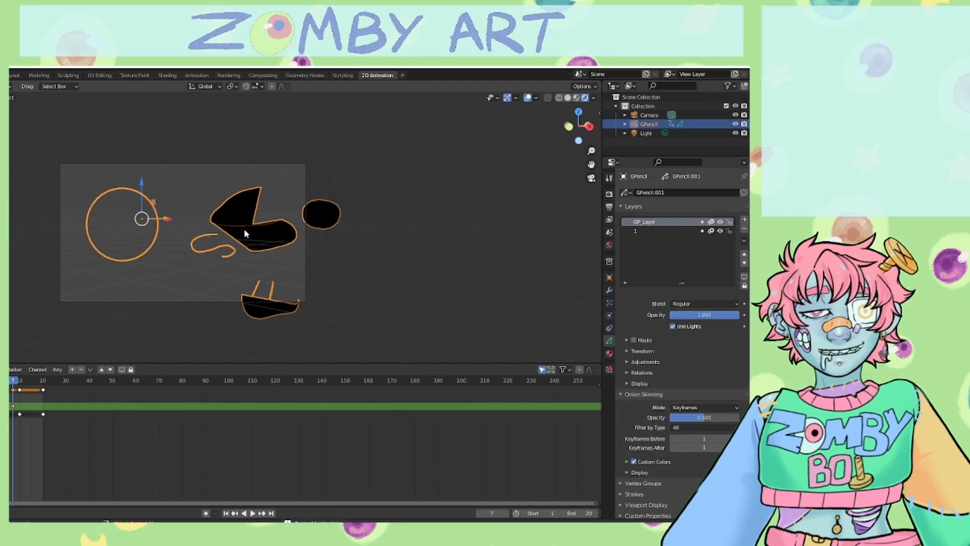
Step: Try deleting the original Grease Pencil drawing, and undo the deletion
key(x)
click(244, 228)
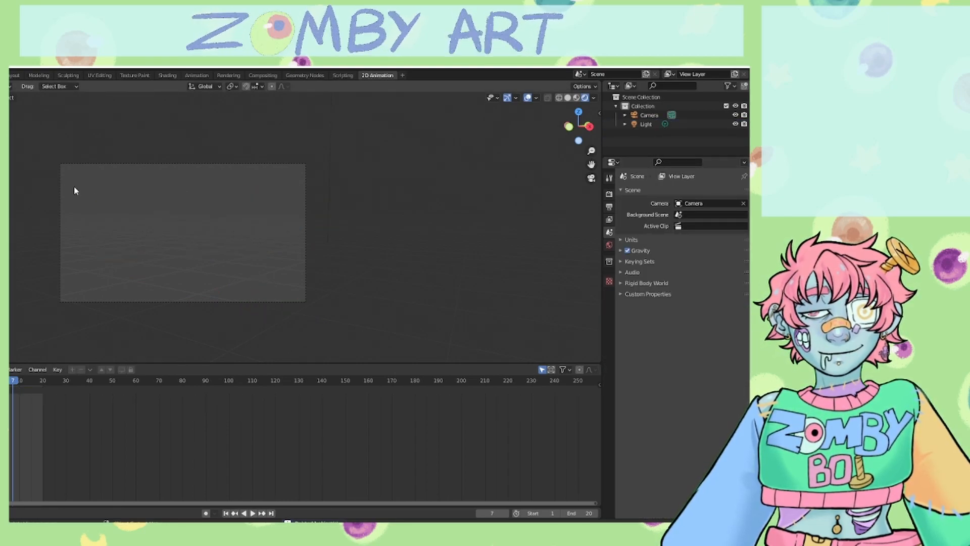
key(ctrl+z)
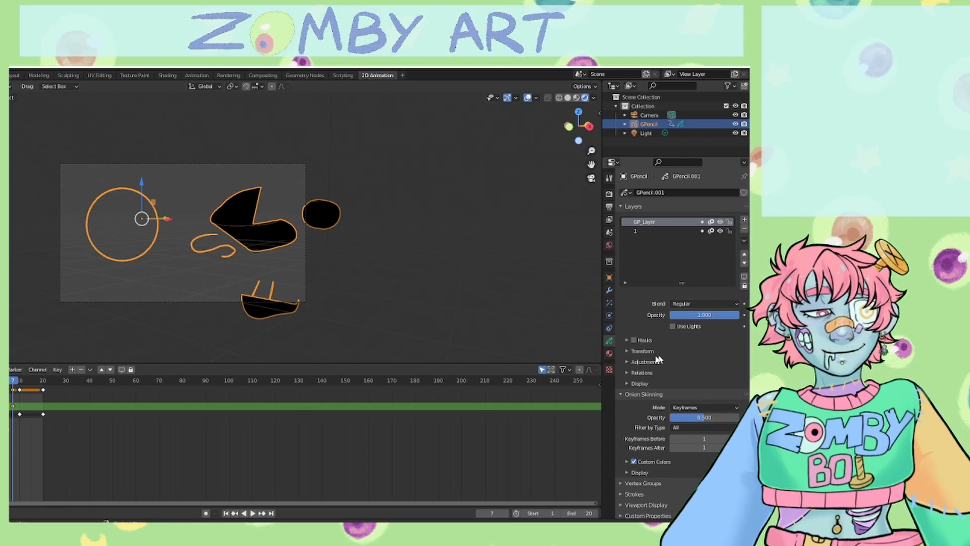
Step: Check the original drawing's materials and layer settings, and examine its shapes outside the camera view
click(610, 354)
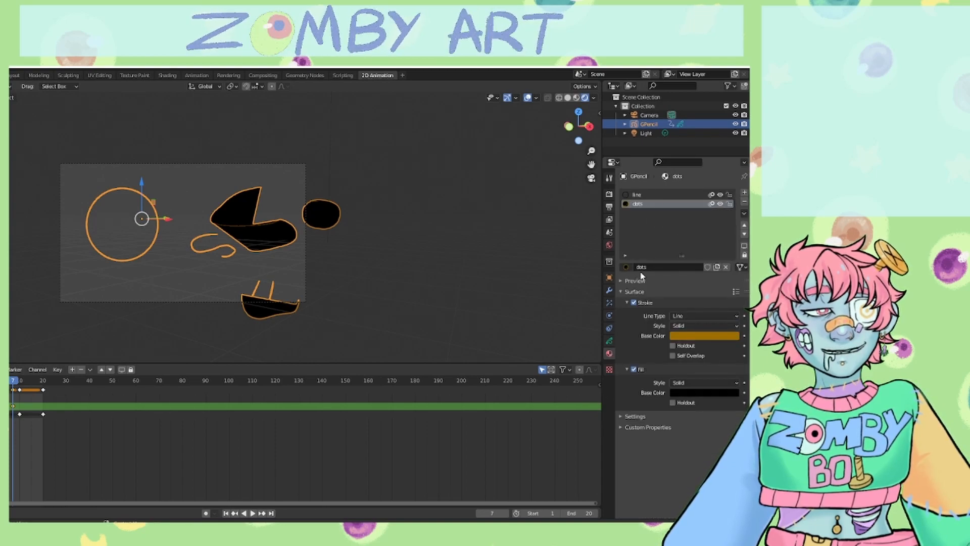
click(610, 328)
click(610, 342)
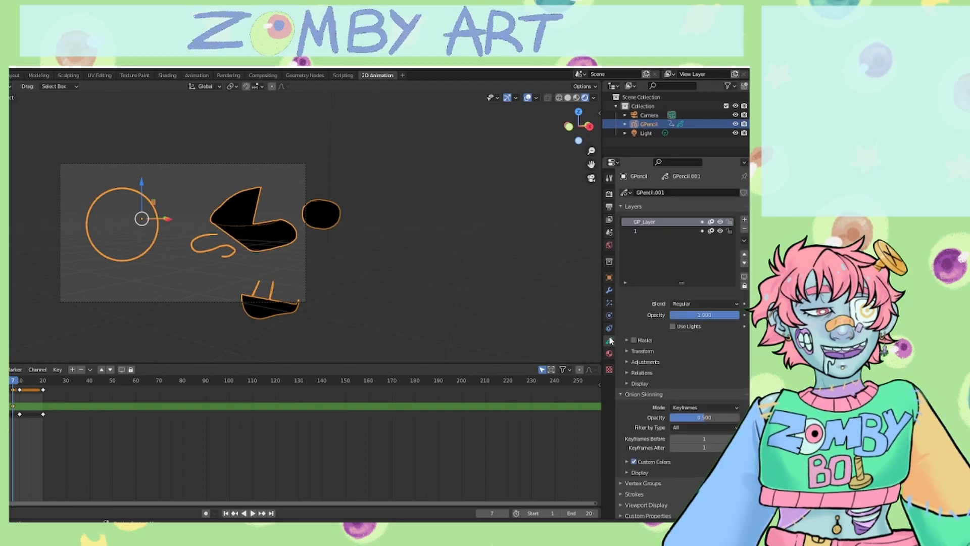
mouse_move(579, 126)
mouse_down()
mouse_move(549, 129)
mouse_move(596, 128)
mouse_move(574, 156)
mouse_move(561, 139)
mouse_move(585, 120)
mouse_up()
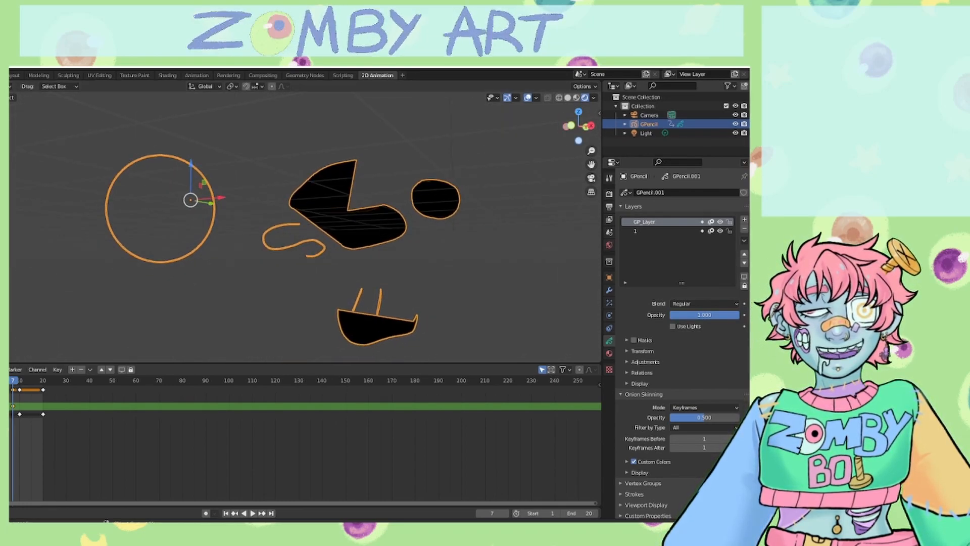
Step: Discard the unsaved changes and open the scene 3 shot 8.blend file
key(ctrl+q)
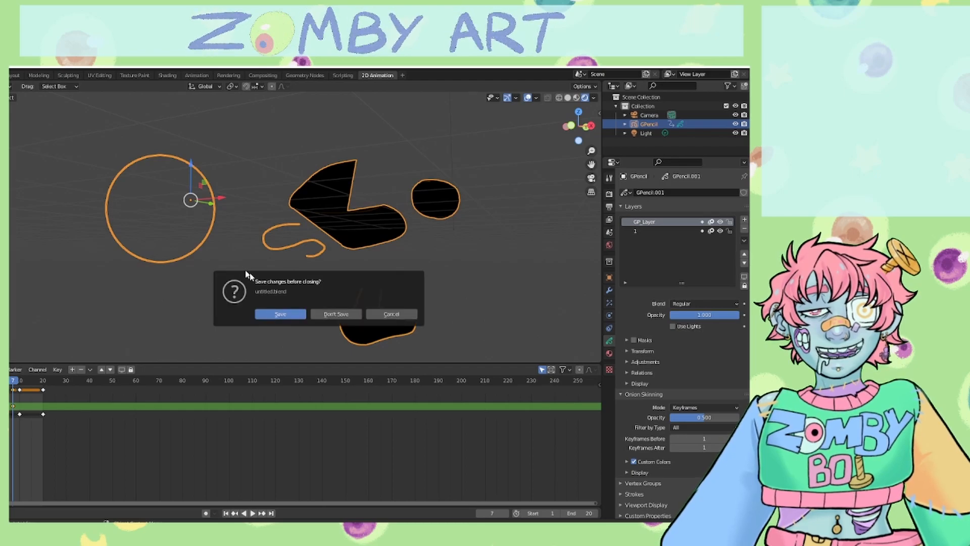
click(339, 314)
click(64, 108)
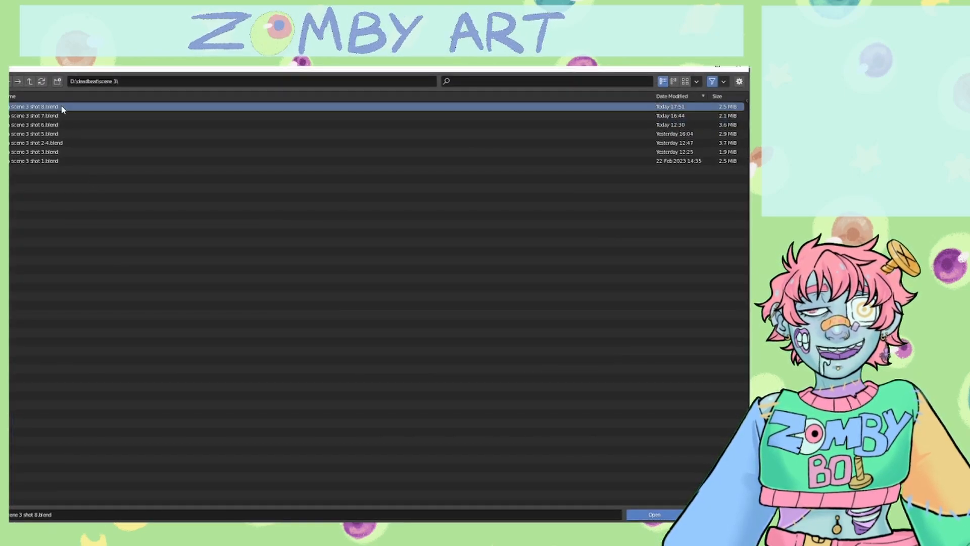
click(652, 516)
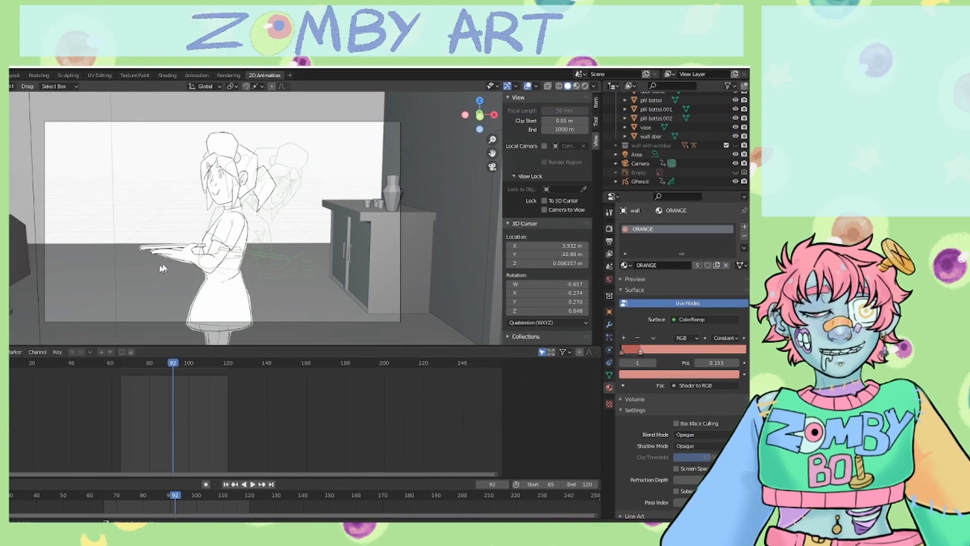
Step: Show the scene in Material Preview shading and scrub through the timeline to examine the character animation, ending at frame 91
click(576, 86)
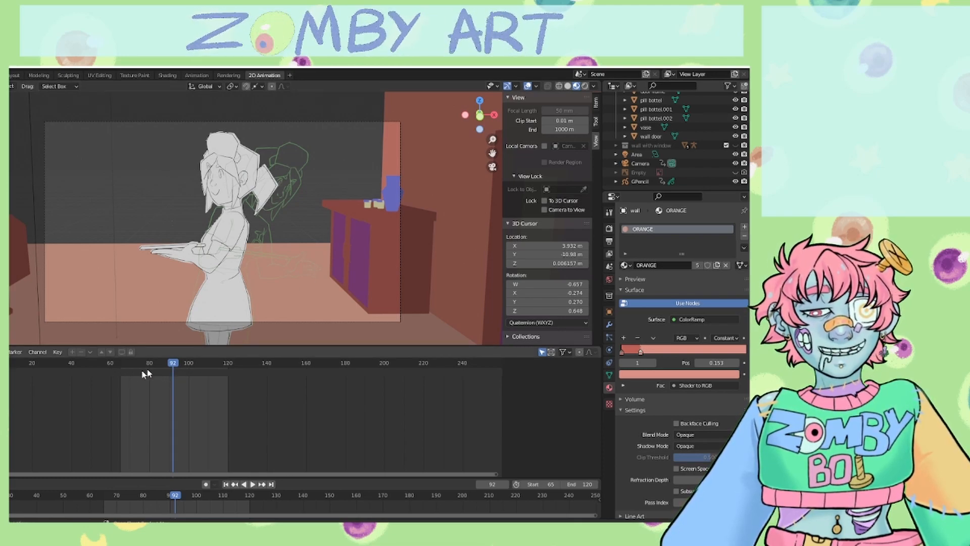
drag(173, 363, 9, 374)
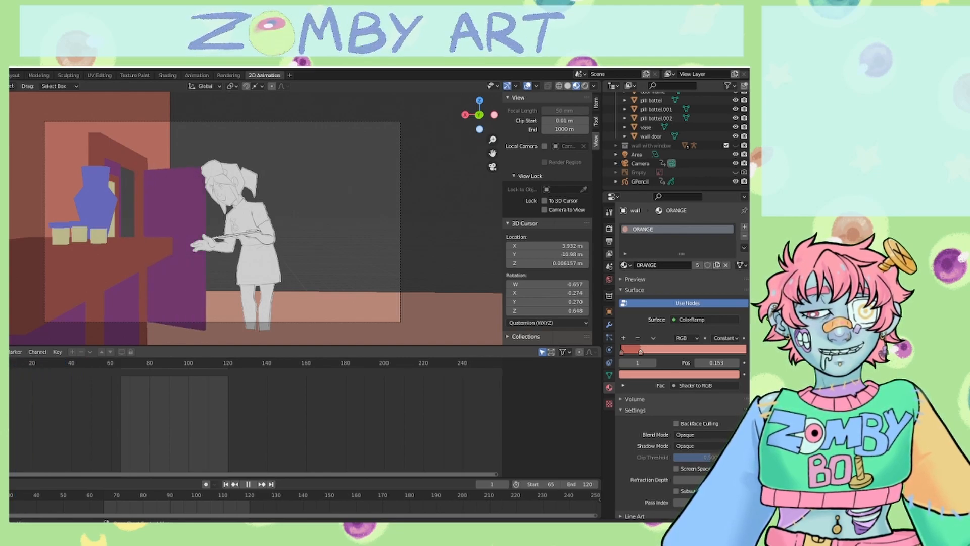
drag(9, 374, 171, 368)
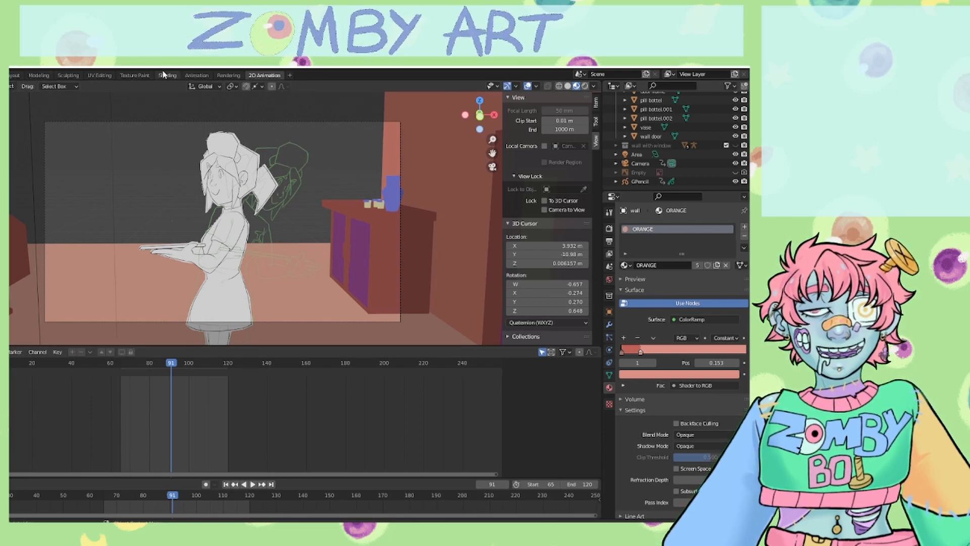
Step: In the Animation workspace, select the nurse drawing through the camera and play its animation, stopping at frame 90
click(197, 75)
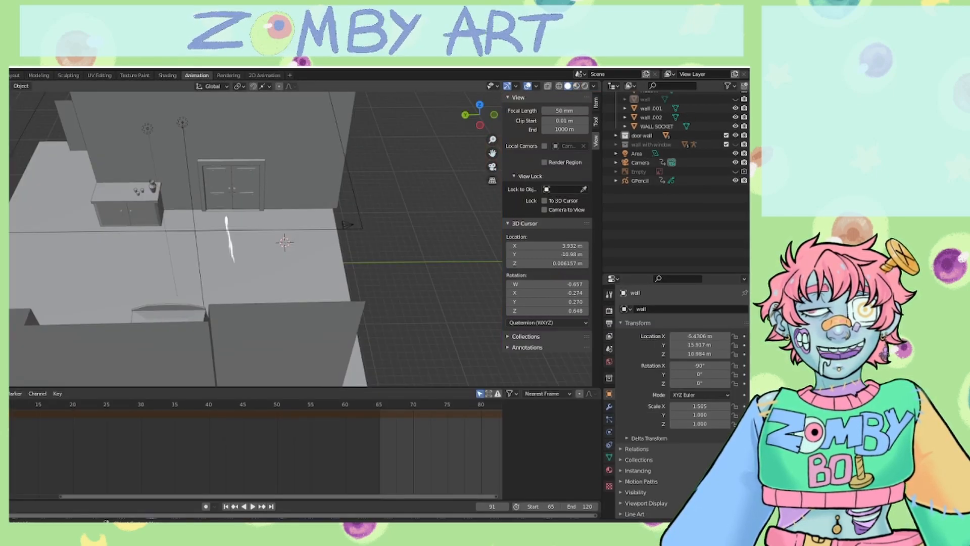
click(492, 167)
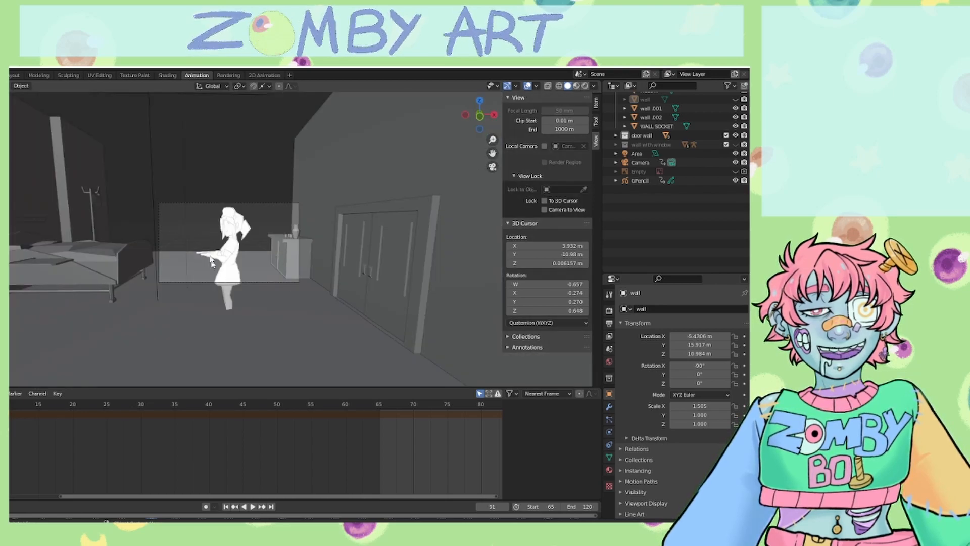
click(233, 239)
drag(284, 495, 405, 487)
drag(403, 405, 270, 441)
key(space)
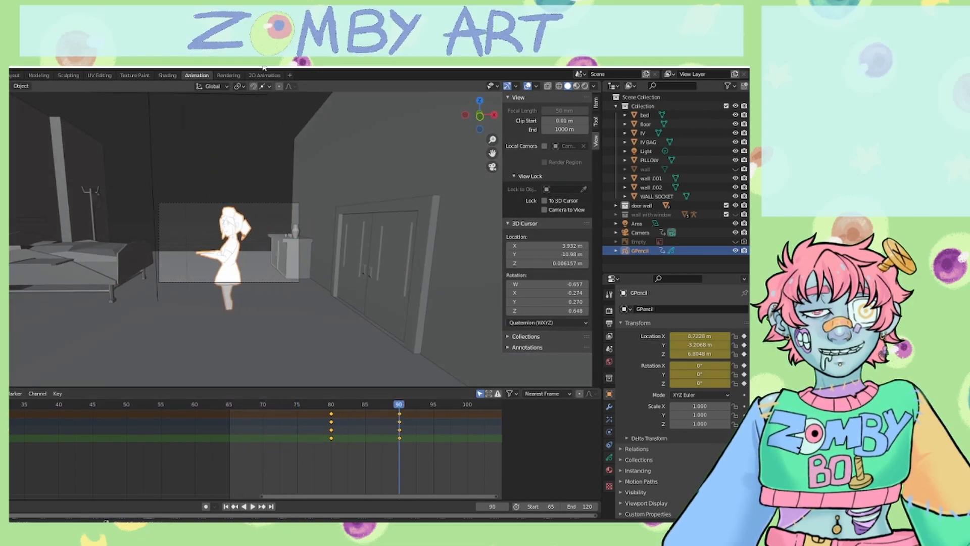
Step: Return to the 2D Animation workspace and unhide the Empty reference sketch in the viewport
click(262, 76)
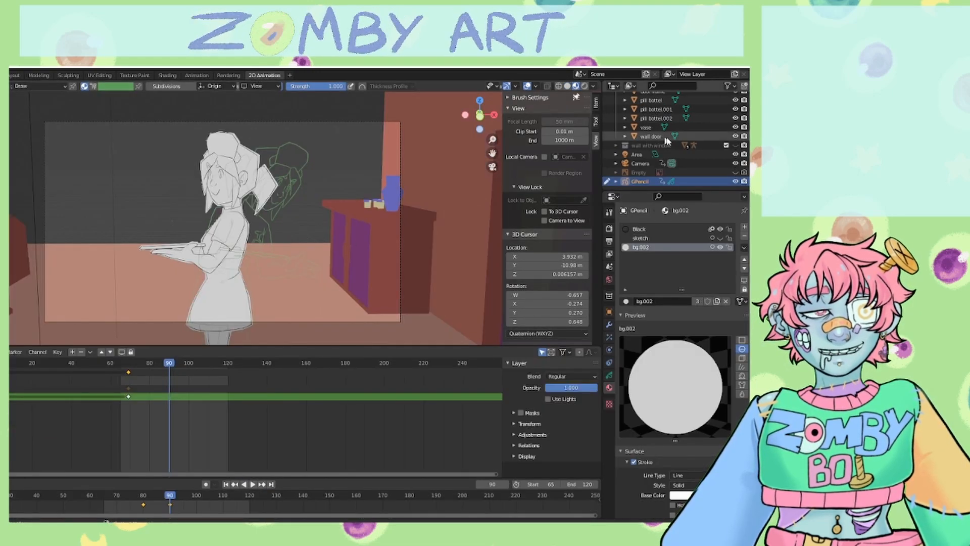
click(734, 172)
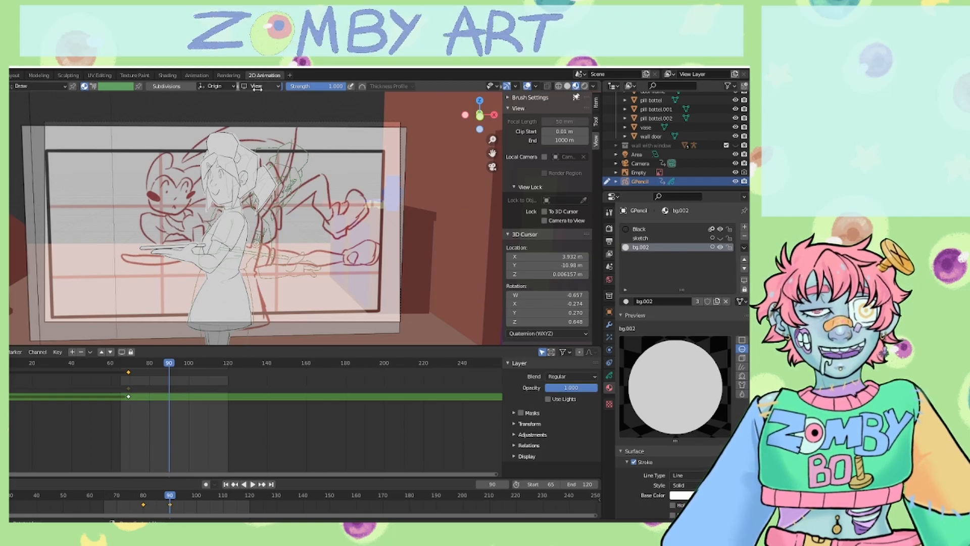
drag(371, 65, 966, 536)
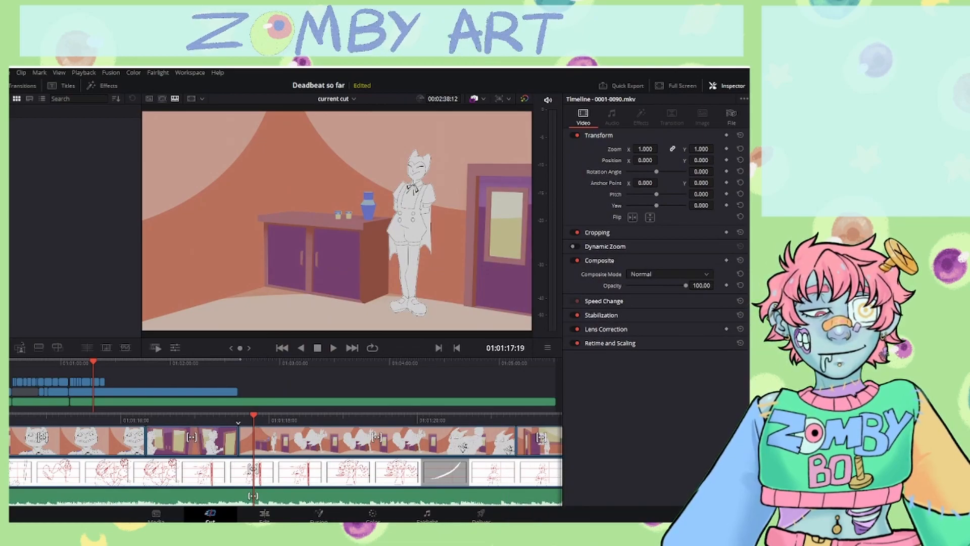
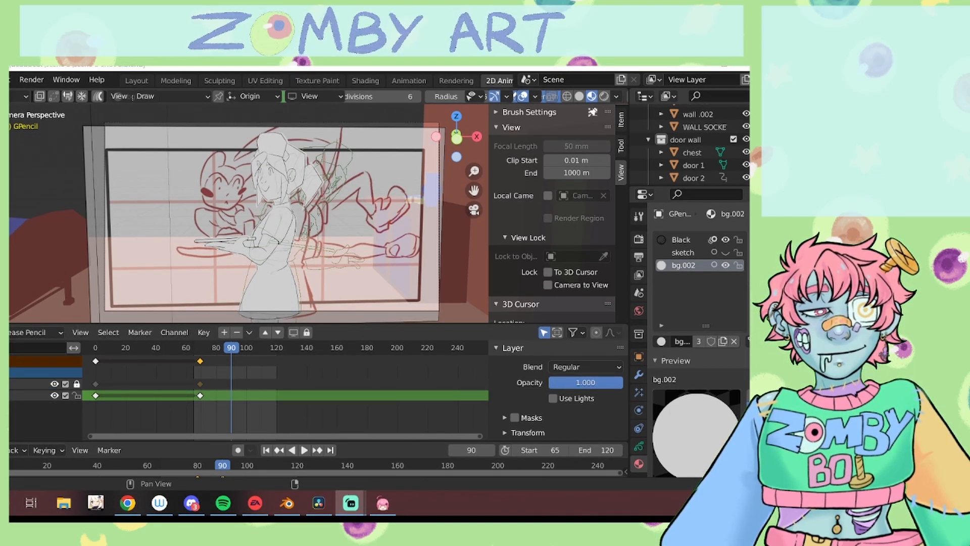
Step: Switch from Draw to Object Mode and add a blank Grease Pencil object to the scene
click(19, 96)
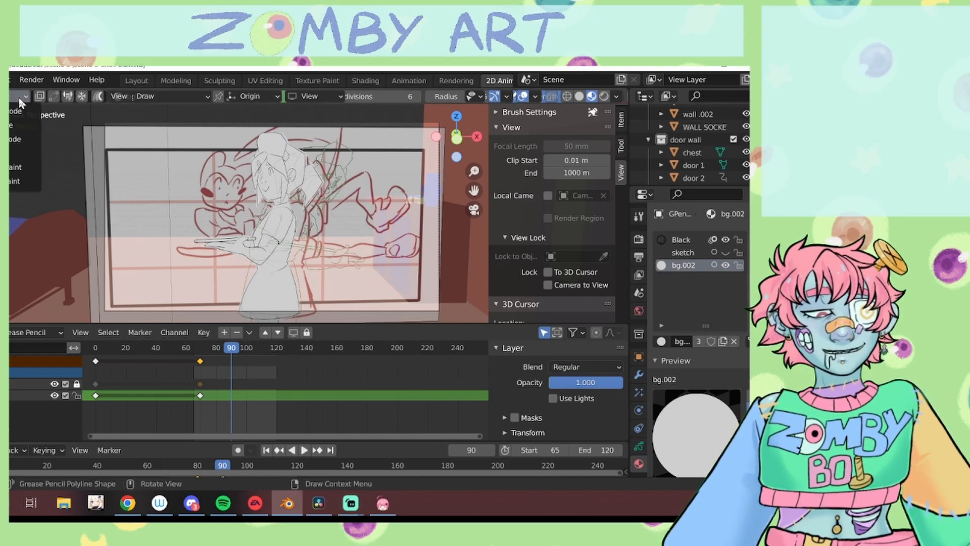
click(19, 112)
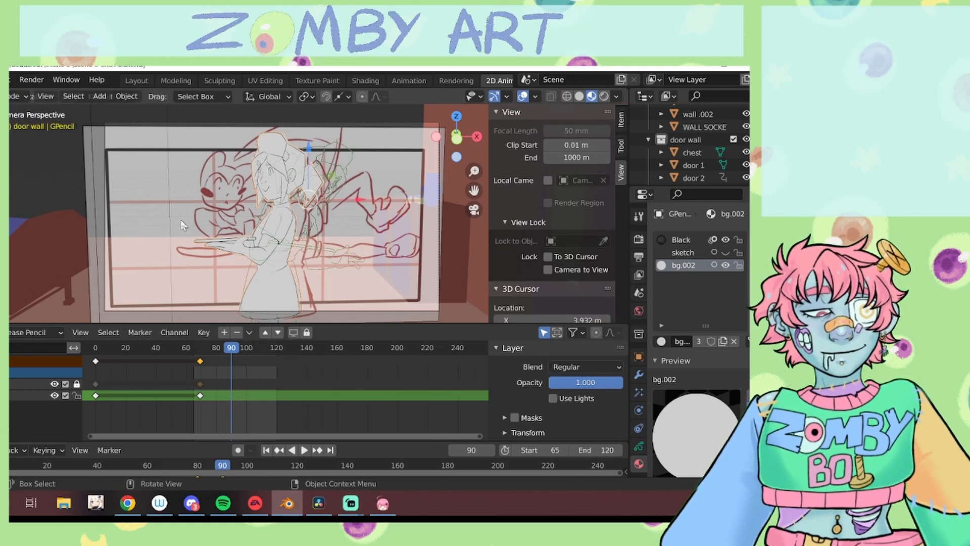
click(138, 236)
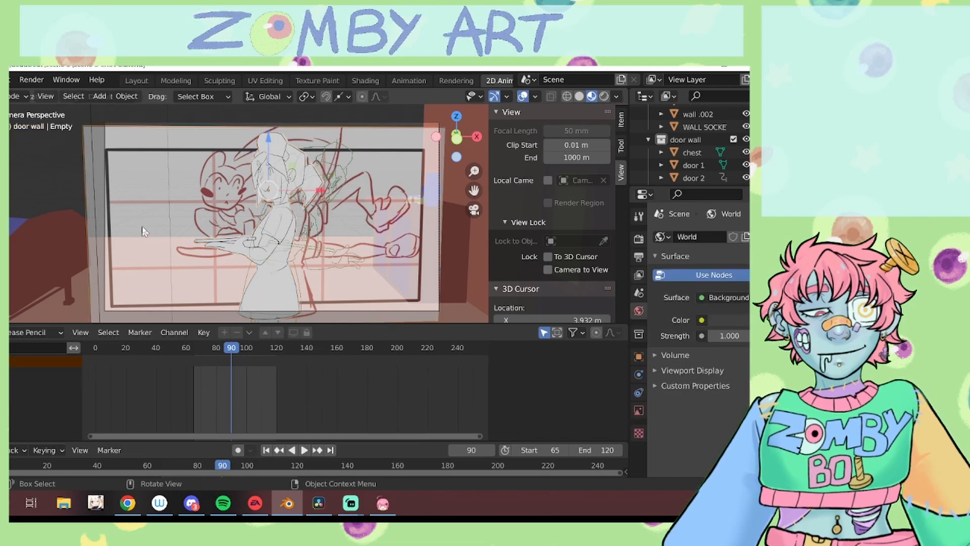
key(shift+a)
mouse_move(145, 219)
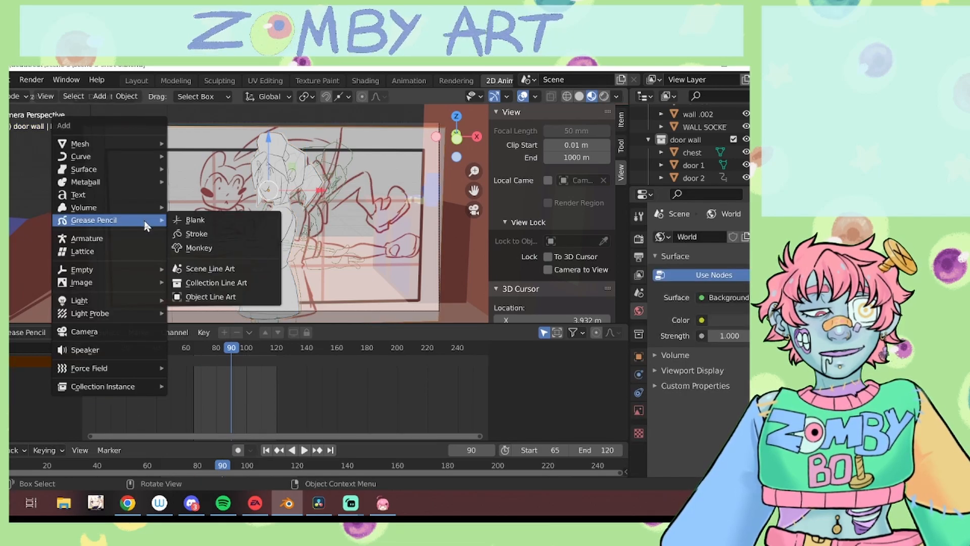
click(183, 221)
Step: Move the new Grease Pencil object out of the door wall collection to the scene's top level
scroll(693, 165, down, 3)
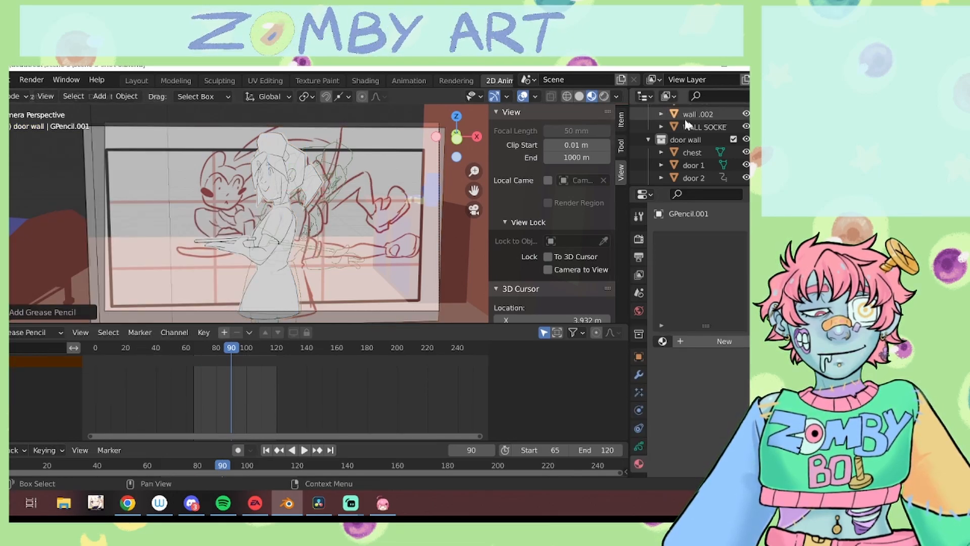
scroll(697, 147, up, 1)
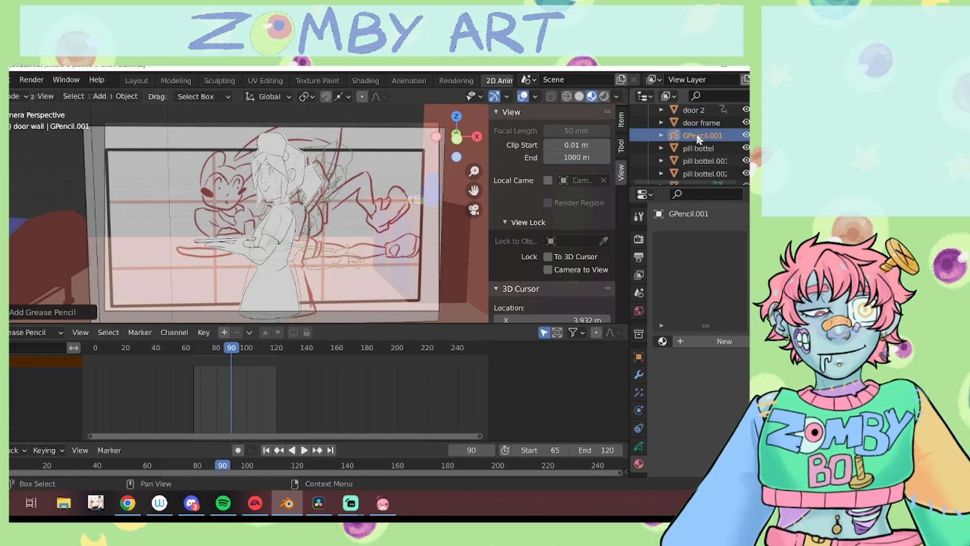
scroll(700, 143, up, 1)
mouse_move(703, 157)
mouse_down()
mouse_move(693, 115)
mouse_move(685, 165)
mouse_up()
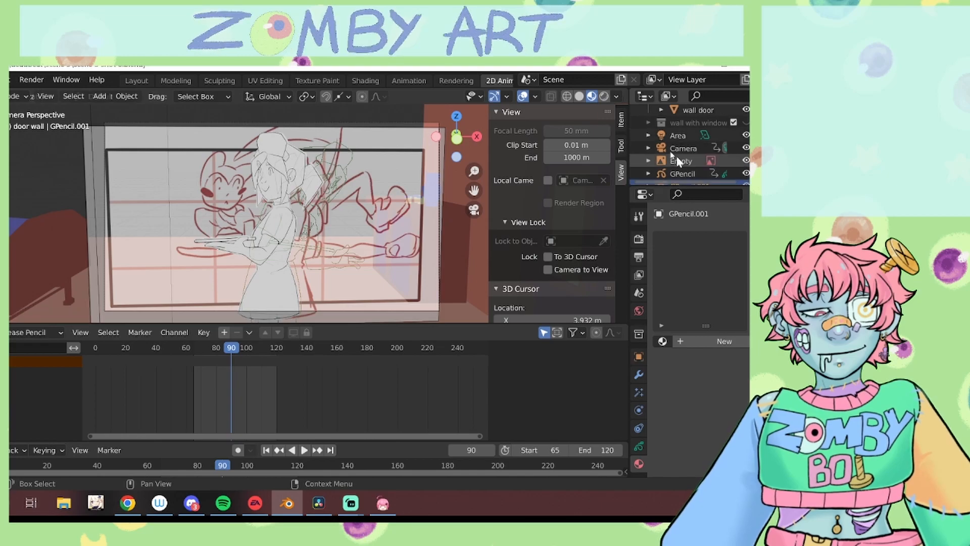
click(647, 122)
scroll(657, 142, up, 4)
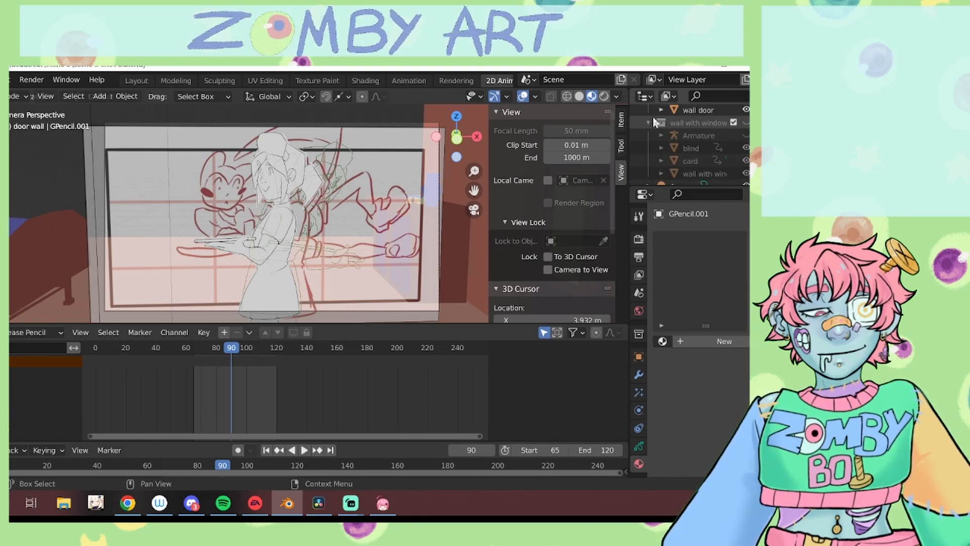
scroll(651, 143, up, 4)
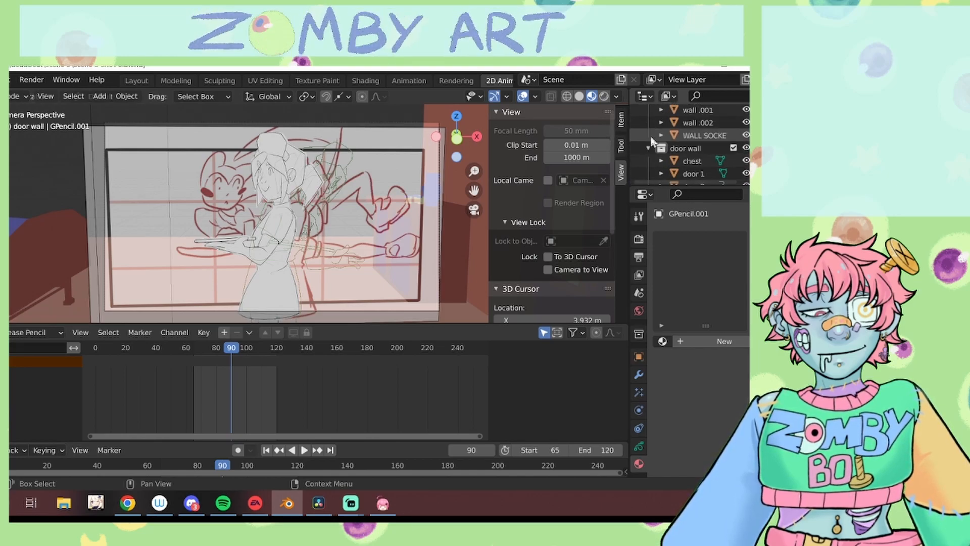
scroll(650, 149, up, 3)
scroll(649, 132, up, 5)
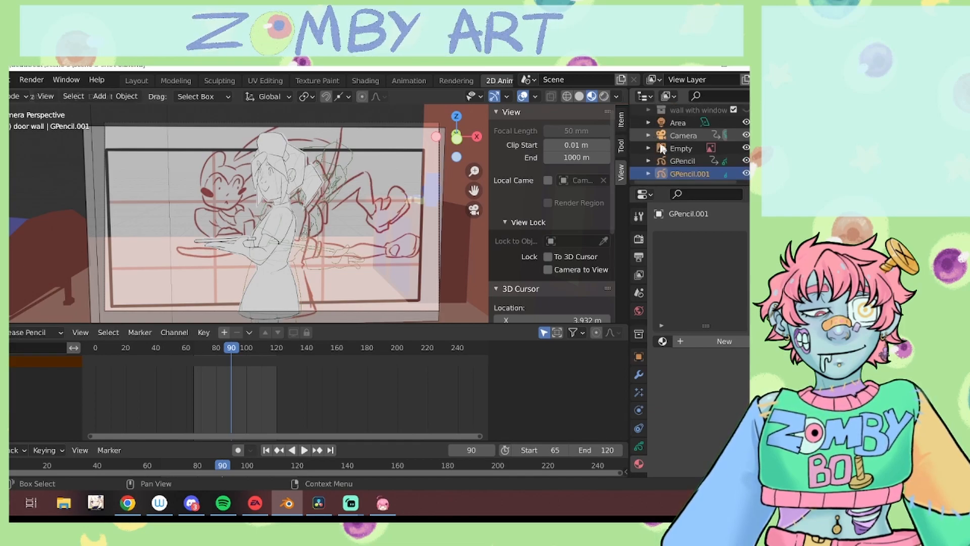
Step: Rename the original GPencil object as nurse
click(693, 159)
double_click(690, 160)
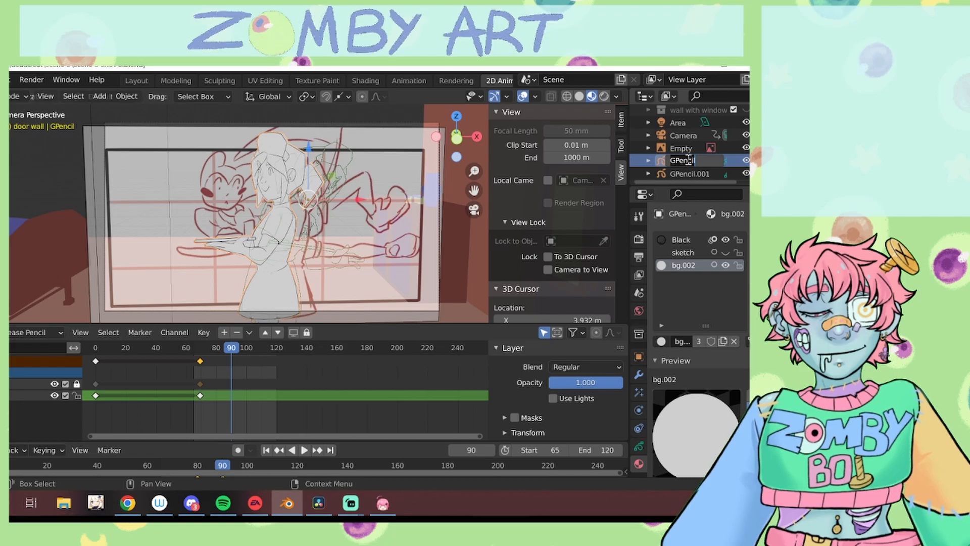
text(nut)
key(BackSpace)
text(rse)
key(Return)
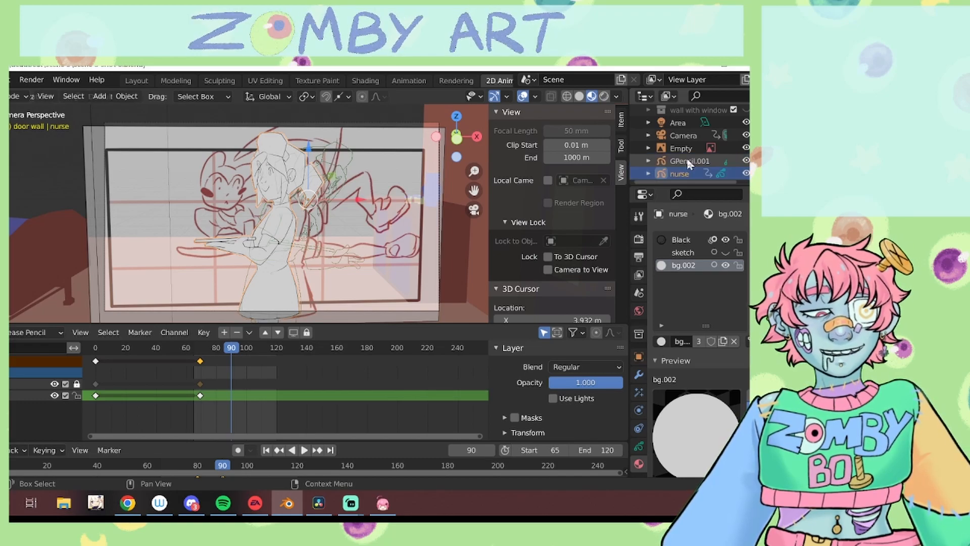
Step: Rename the new blank Grease Pencil object as character
double_click(693, 159)
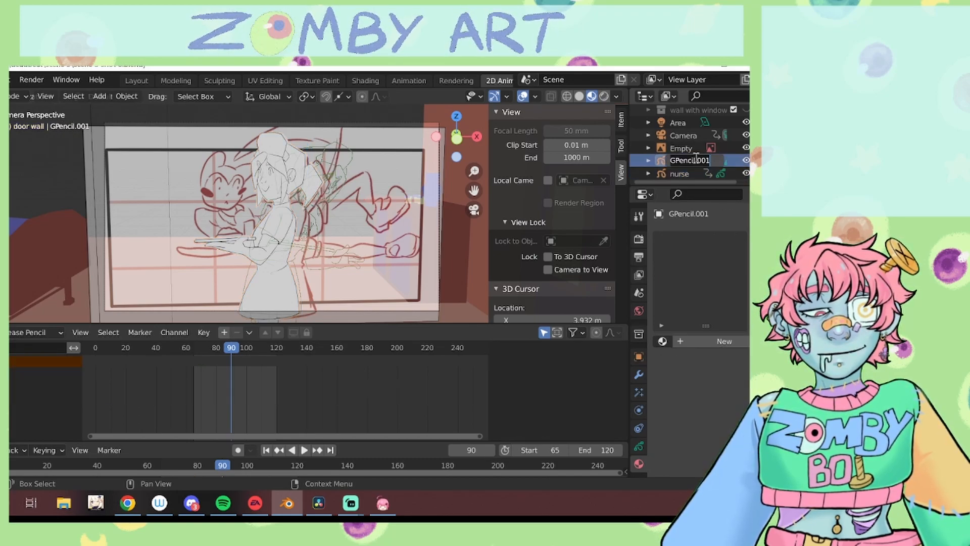
text(character)
key(Return)
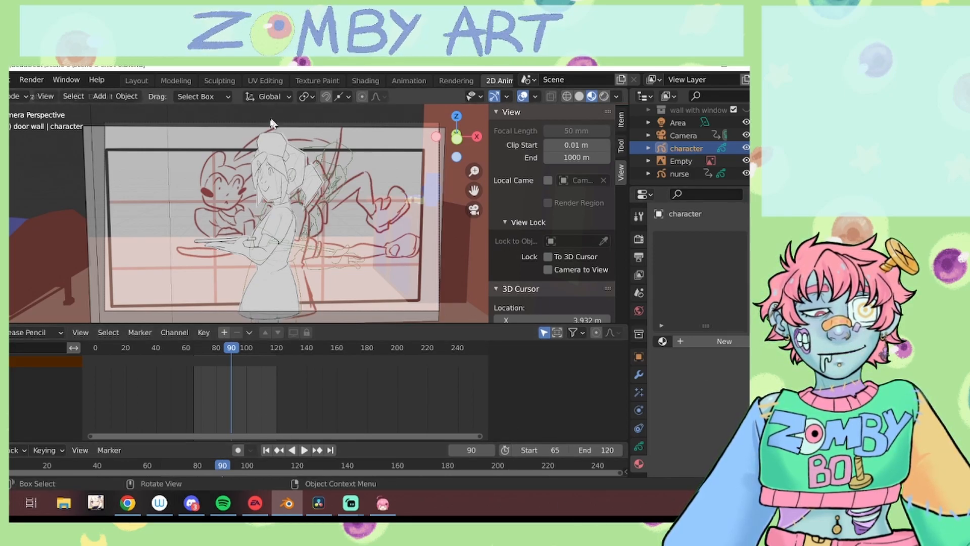
Step: Enlarge the viewport, add a new layer to the character object and assign it the existing Black material
drag(257, 323, 253, 363)
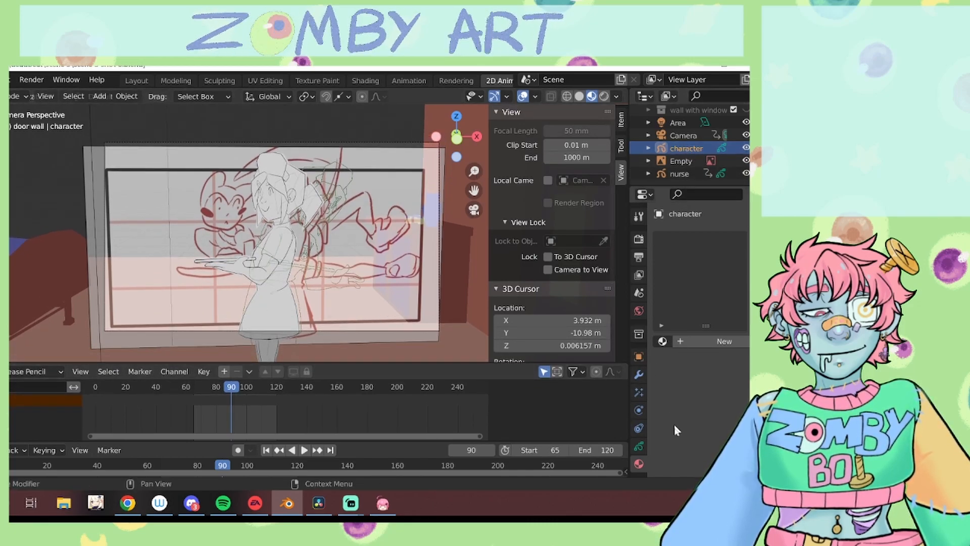
click(639, 446)
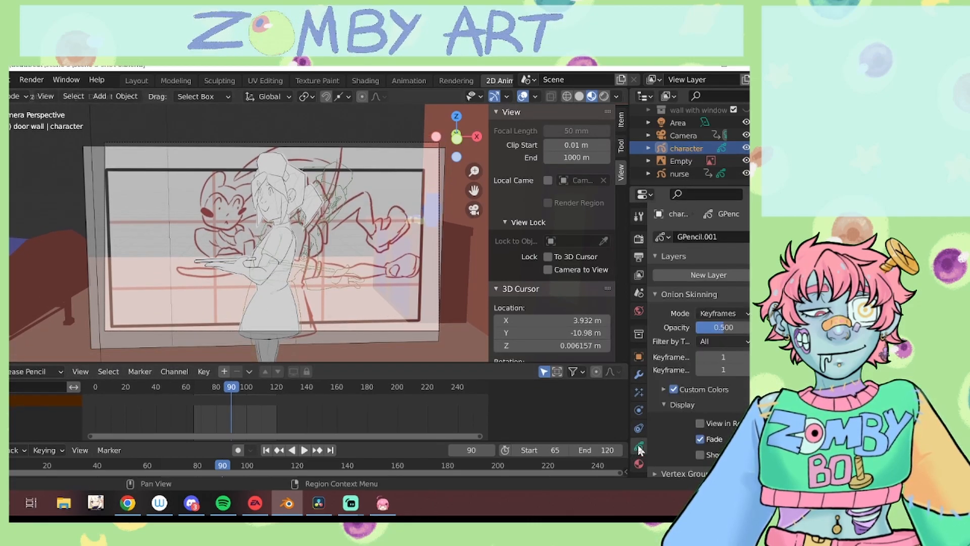
click(714, 277)
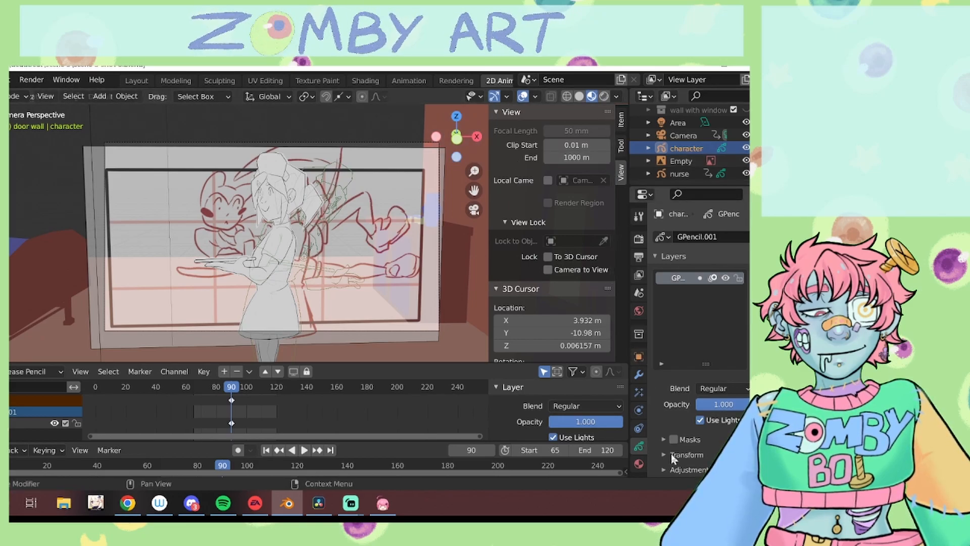
click(639, 464)
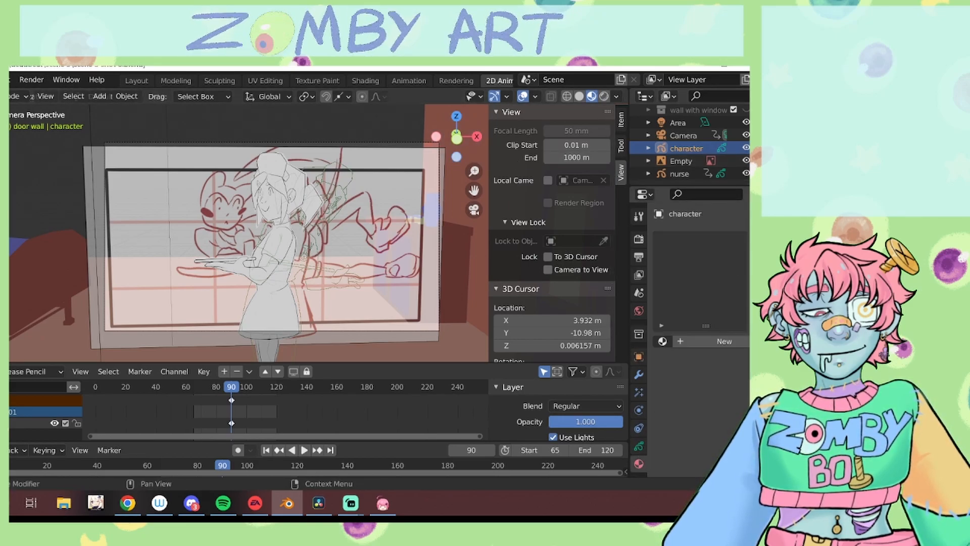
click(663, 341)
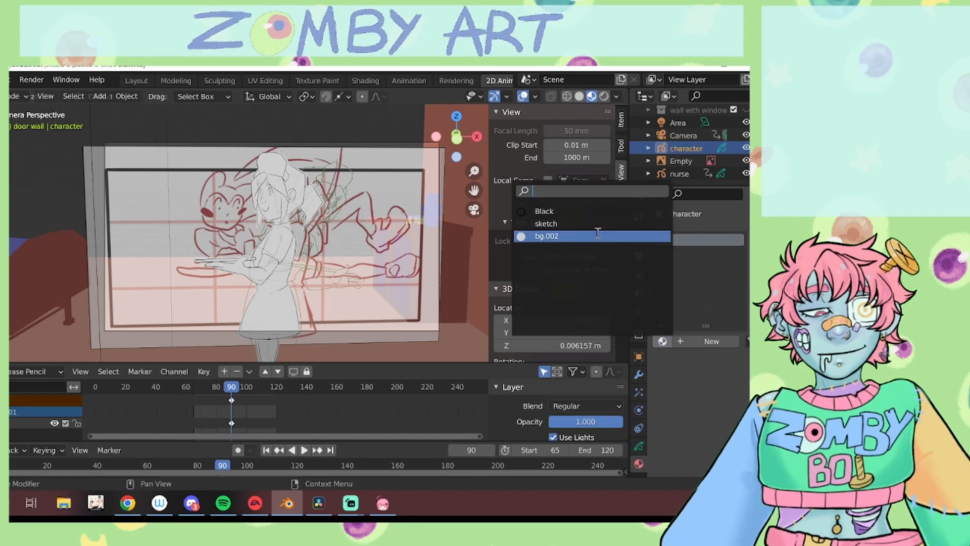
click(584, 218)
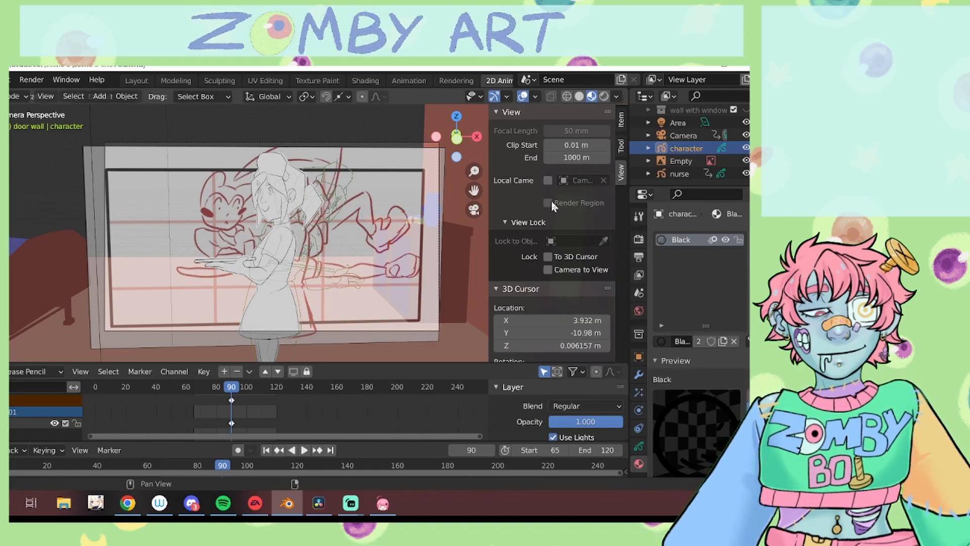
Step: Move the character object along the global Y axis to the depth of the reference image, and return to camera view
middle_drag(303, 151, 344, 162)
middle_drag(303, 202, 385, 208)
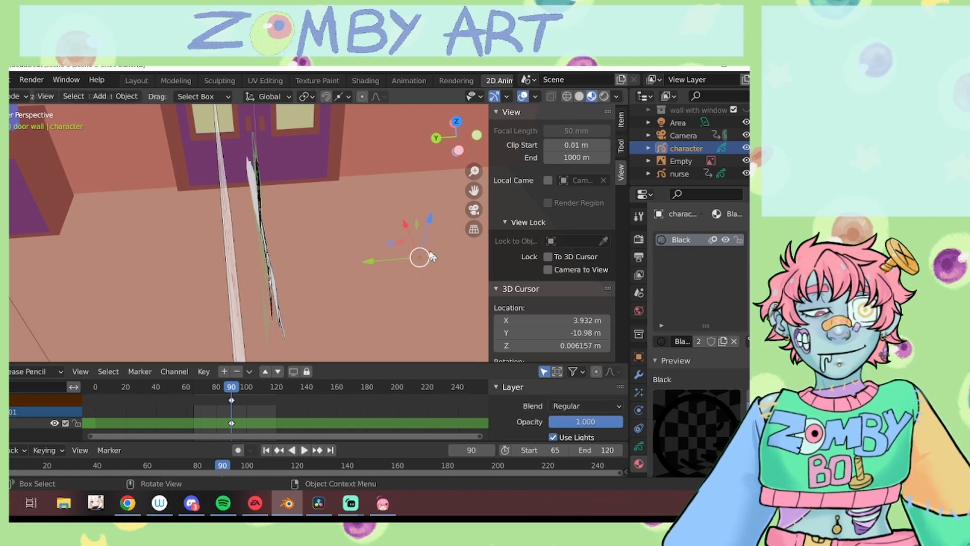
drag(382, 261, 270, 266)
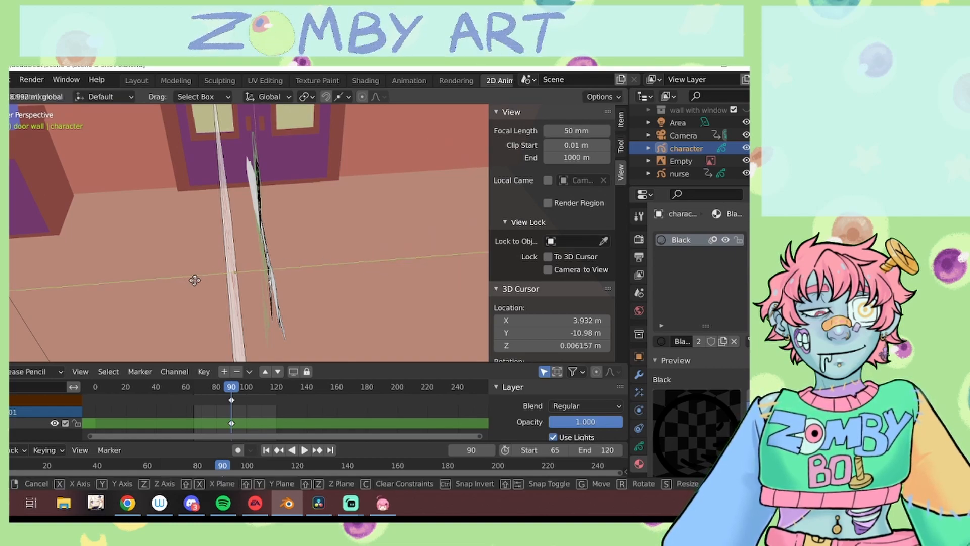
drag(202, 279, 202, 278)
click(475, 211)
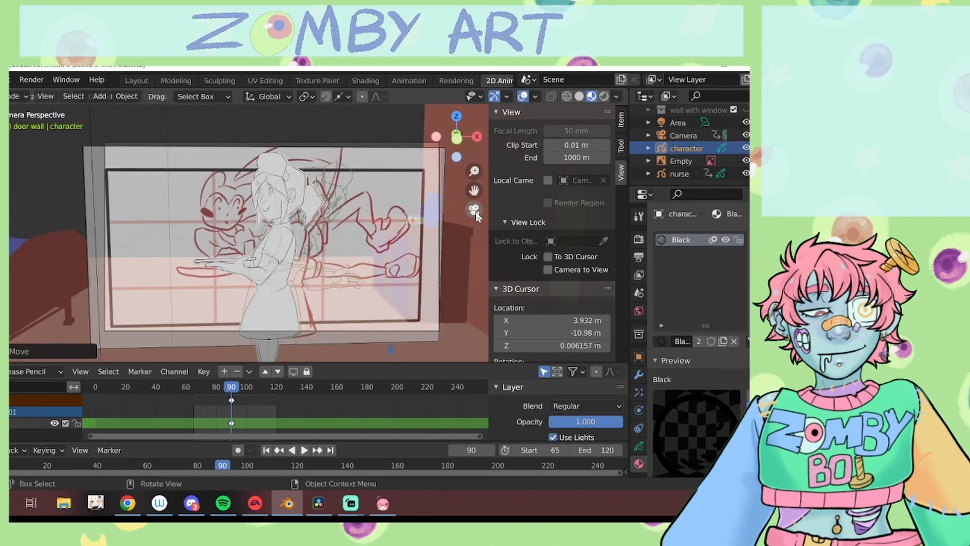
mouse_move(458, 145)
mouse_down()
mouse_move(462, 268)
mouse_move(464, 217)
mouse_move(463, 263)
mouse_move(467, 223)
mouse_move(525, 171)
mouse_move(591, 148)
mouse_move(515, 151)
mouse_up()
click(476, 211)
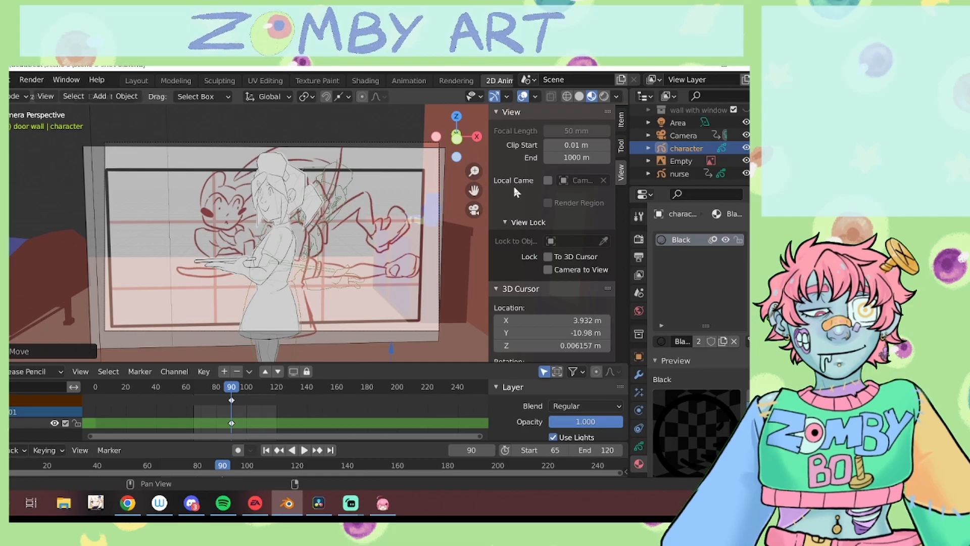
Step: Hide the nurse drawing in the viewport, leaving the reference sketch for the character clear
click(746, 173)
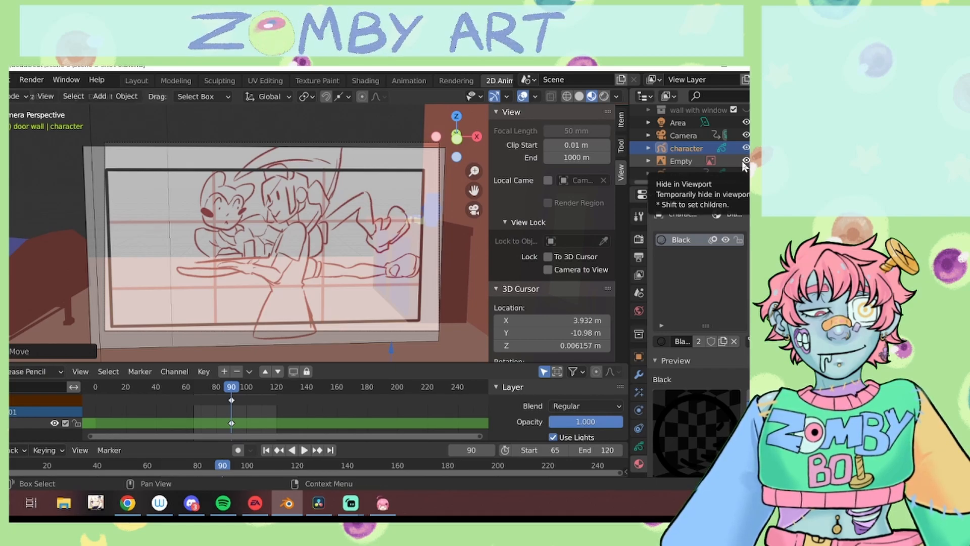
scroll(483, 152, up, 5)
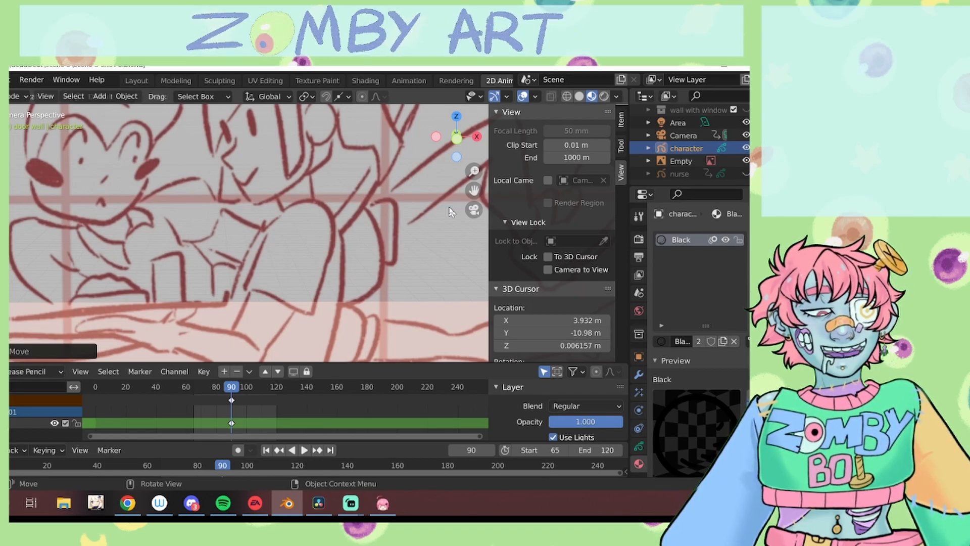
mouse_move(478, 169)
mouse_down()
mouse_move(495, 167)
mouse_move(478, 175)
mouse_move(581, 239)
mouse_move(476, 157)
mouse_up()
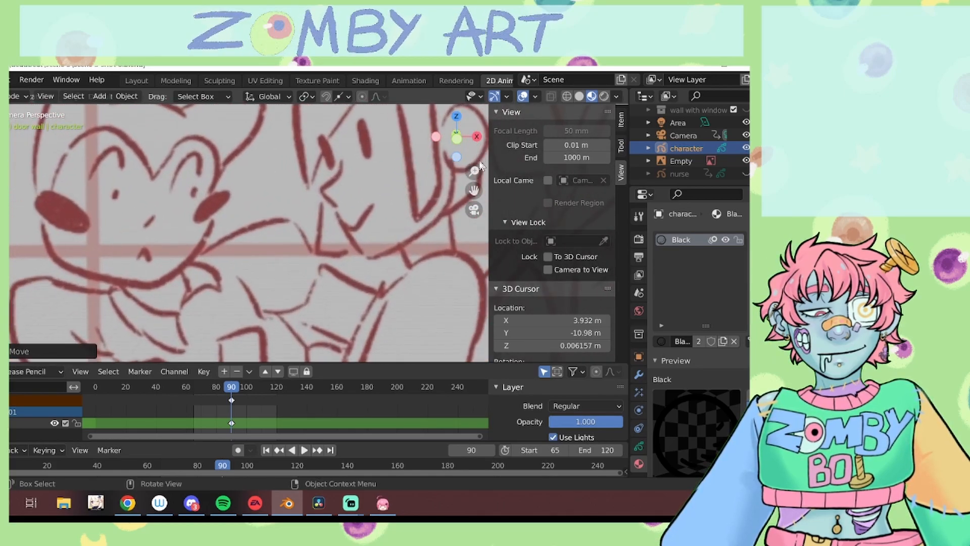
drag(474, 191, 477, 210)
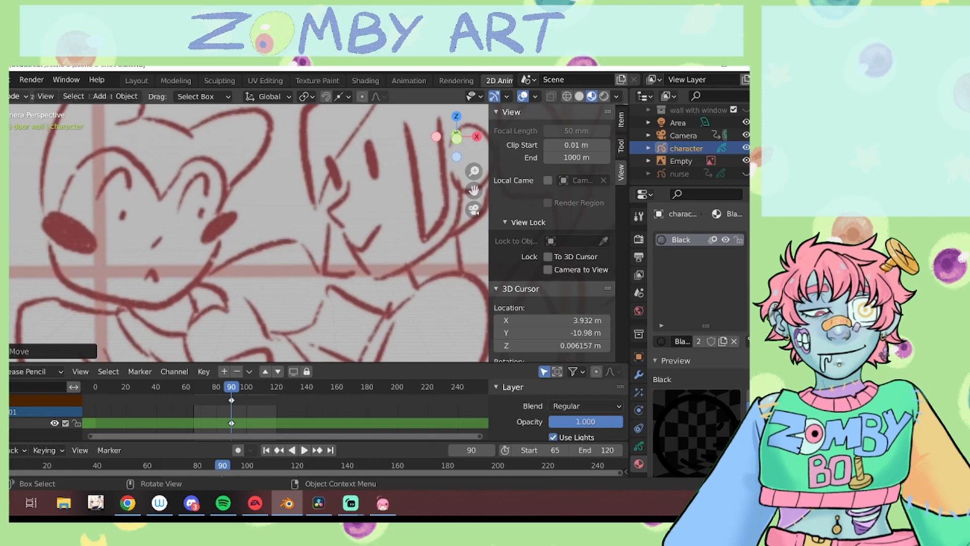
Step: Put the character object in Draw Mode with the freehand Draw tool, and lower the reference image's opacity to 0.086
click(26, 152)
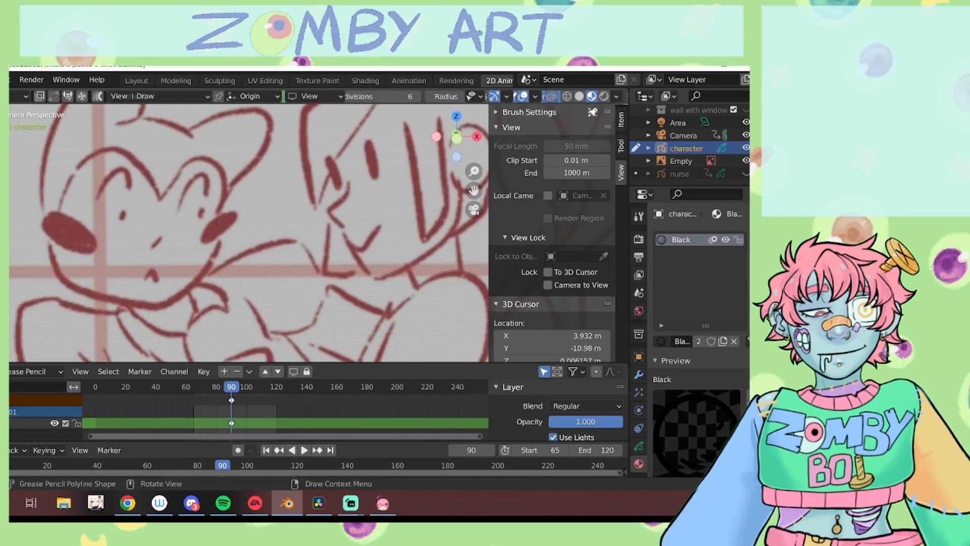
click(2, 139)
click(681, 160)
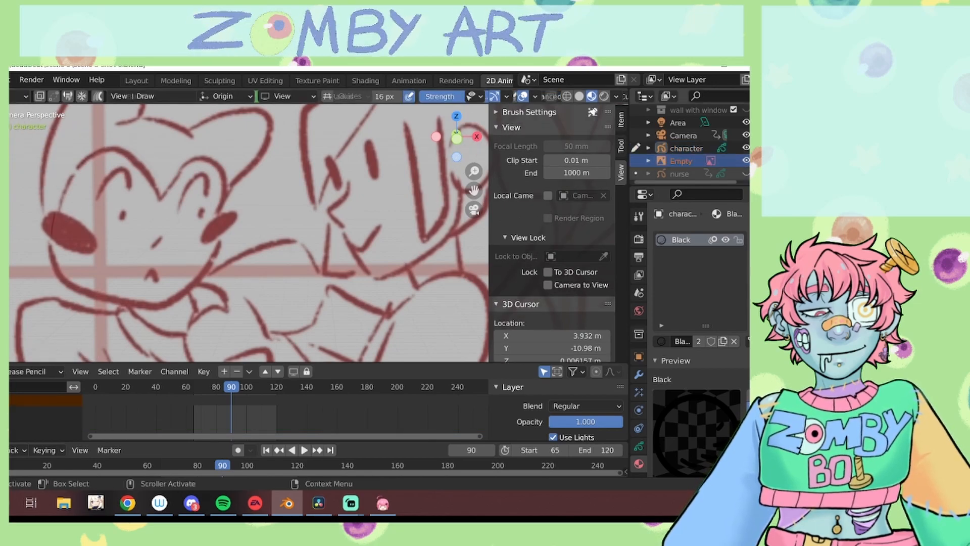
click(639, 410)
drag(730, 384, 712, 395)
Step: Show the room in rendered shading and make the character object active again for drawing in camera view
click(604, 96)
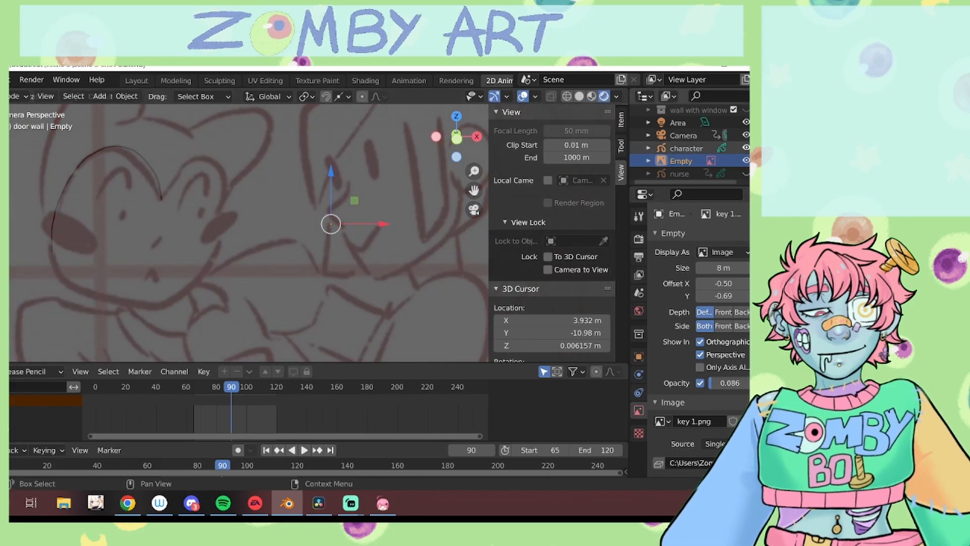
scroll(682, 149, up, 5)
click(649, 123)
scroll(657, 148, down, 3)
double_click(474, 209)
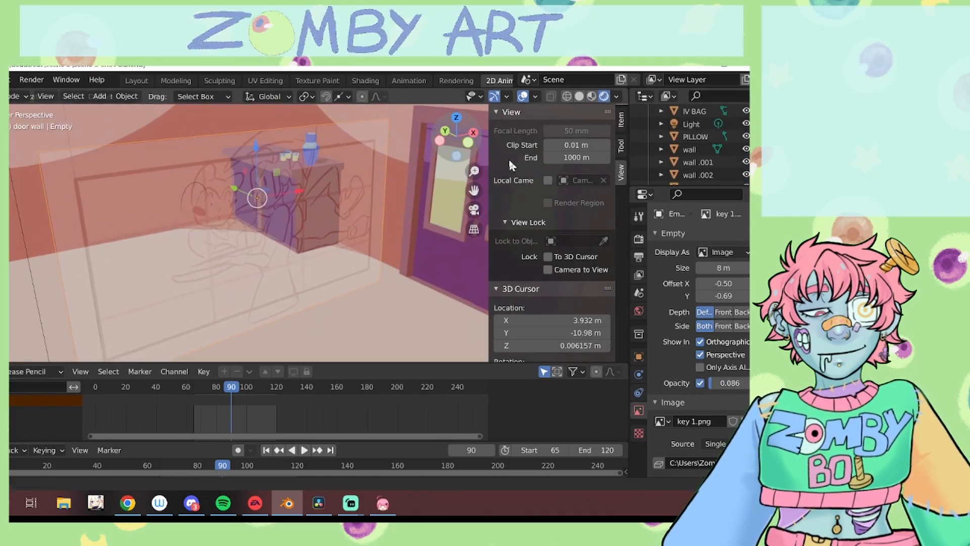
scroll(699, 162, up, 5)
click(688, 149)
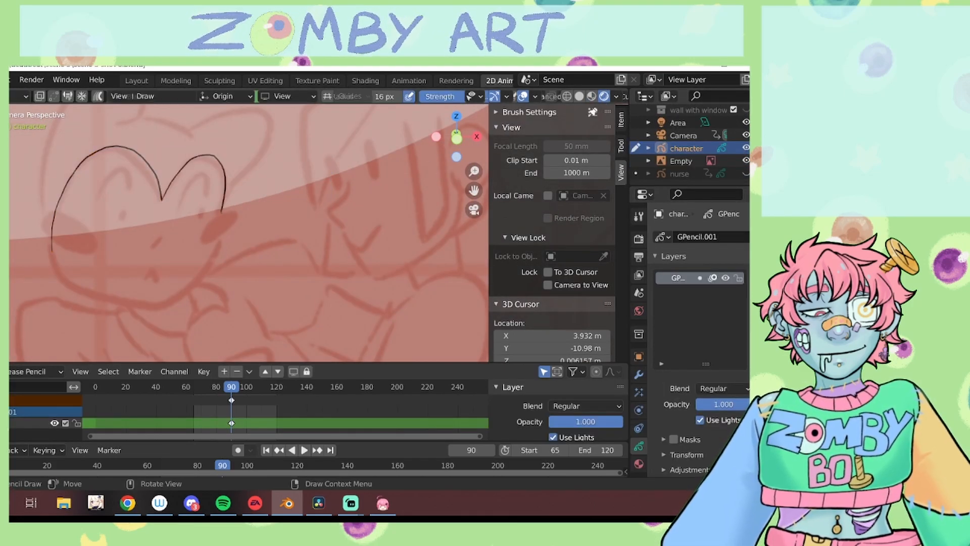
Step: Trace the character's face outline, eyes, nose, mouth and the two pointed hair spikes over the reference sketch
mouse_move(99, 294)
mouse_down()
mouse_move(168, 305)
mouse_move(159, 280)
mouse_up()
drag(98, 202, 121, 169)
drag(158, 231, 161, 225)
mouse_move(120, 169)
mouse_down()
mouse_move(94, 221)
mouse_move(122, 219)
mouse_up()
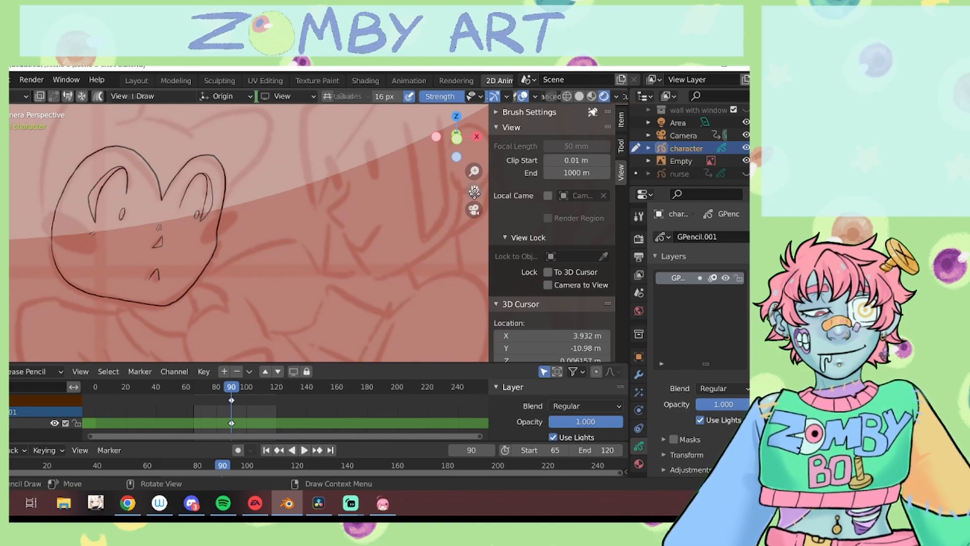
drag(474, 192, 466, 254)
drag(46, 323, 48, 208)
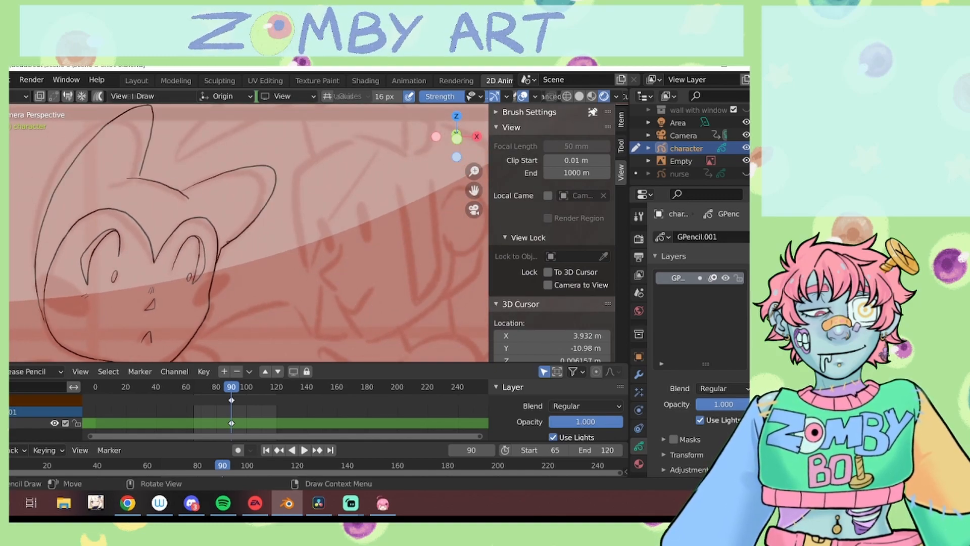
Step: Trace the two-pointed collar beneath the character's chin, and undo the last stray stroke
drag(474, 190, 516, 72)
drag(153, 243, 177, 264)
drag(225, 233, 233, 248)
mouse_move(177, 264)
mouse_down()
mouse_move(221, 275)
mouse_move(230, 315)
mouse_up()
drag(230, 314, 156, 249)
drag(232, 248, 228, 273)
drag(232, 223, 268, 259)
drag(267, 259, 233, 257)
mouse_move(474, 172)
mouse_down()
mouse_move(493, 256)
mouse_move(471, 124)
mouse_up()
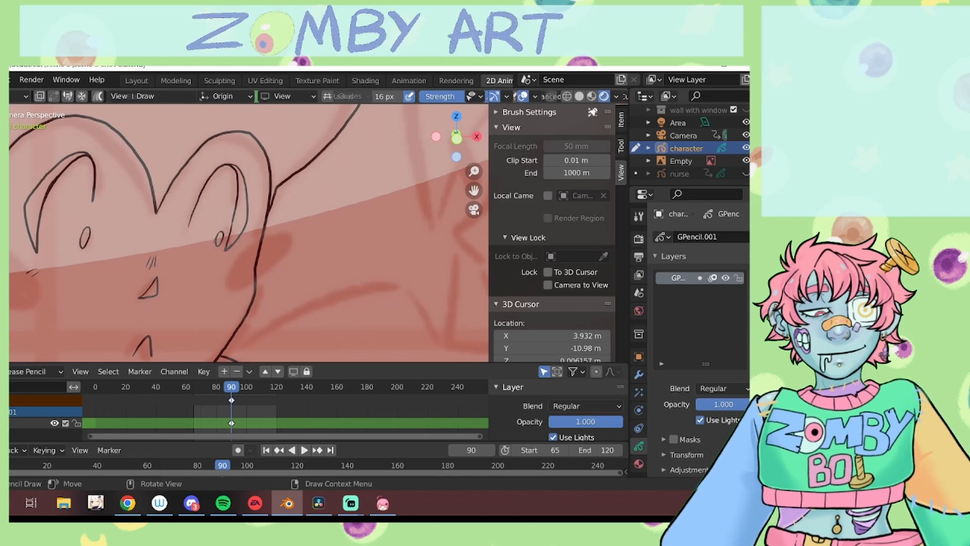
key(ctrl+z)
Step: Trace the character's near shoulder, the bent sleeve and its cuff over the sketch
mouse_move(474, 172)
mouse_down()
mouse_move(475, 220)
mouse_move(353, 125)
mouse_move(319, 110)
mouse_up()
drag(123, 225, 133, 223)
drag(475, 192, 587, 145)
drag(124, 195, 47, 190)
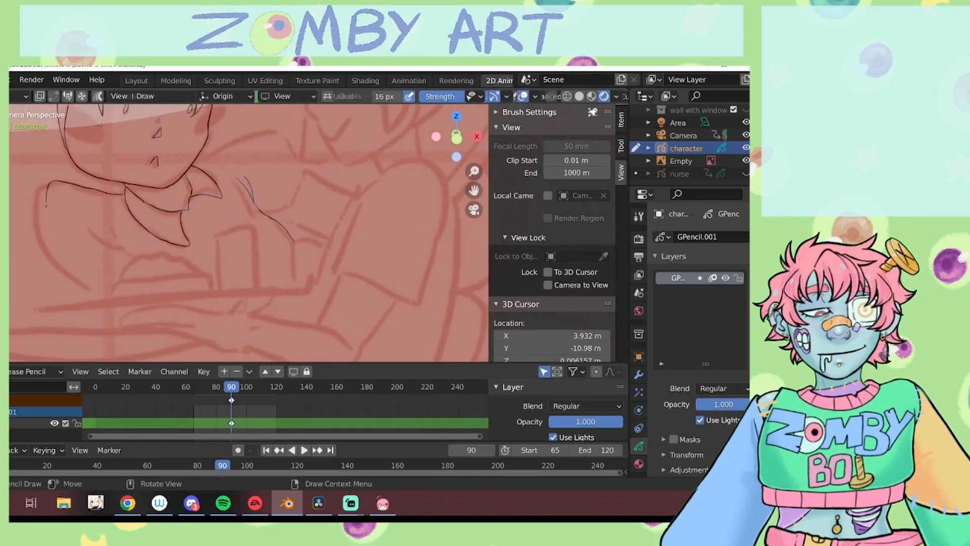
scroll(395, 257, down, 4)
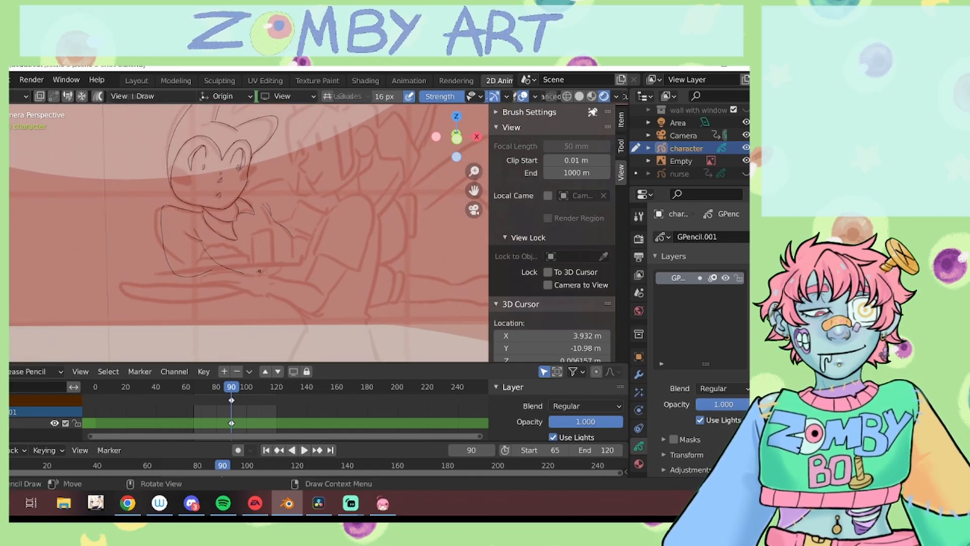
scroll(283, 222, up, 4)
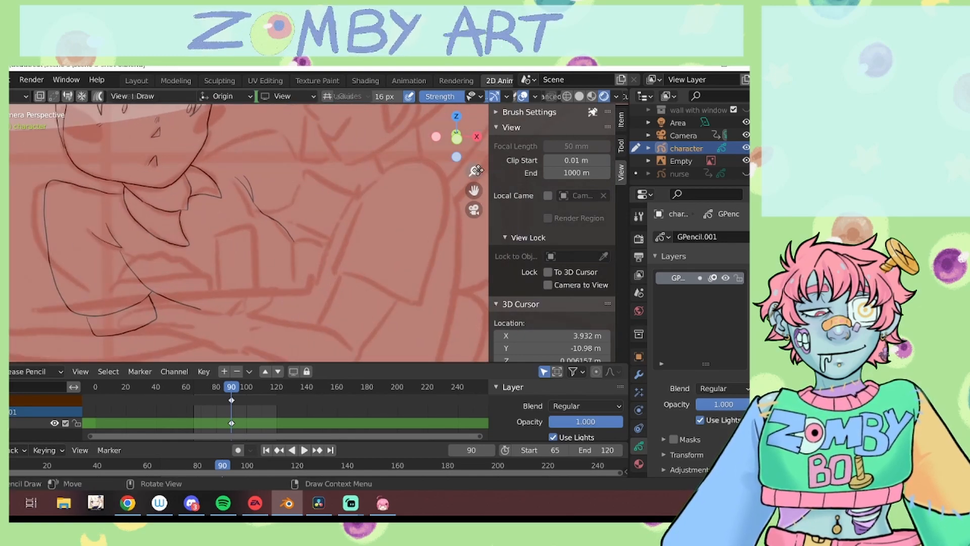
Step: Trace the bent knee, the other arm with its cuff and the curved underside of the lower body
drag(479, 167, 412, 205)
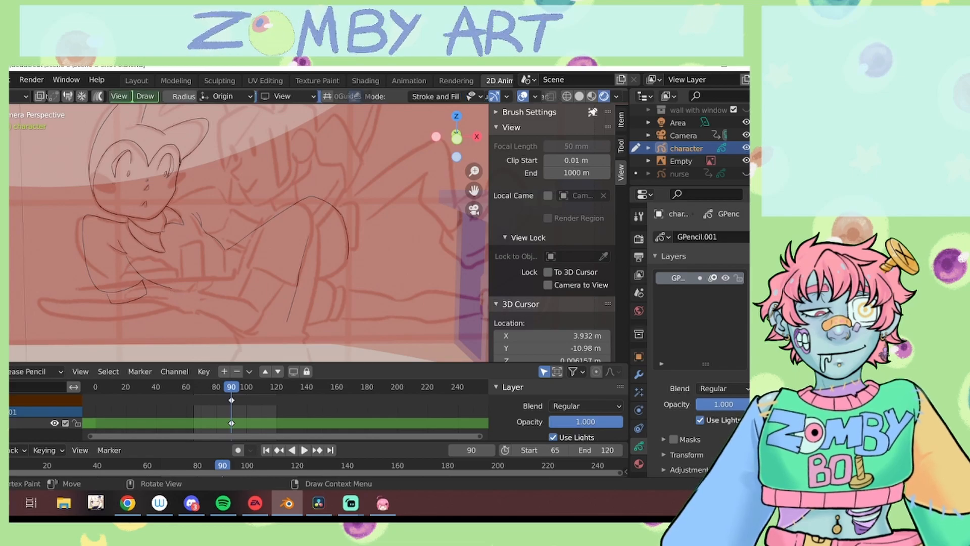
drag(171, 206, 233, 190)
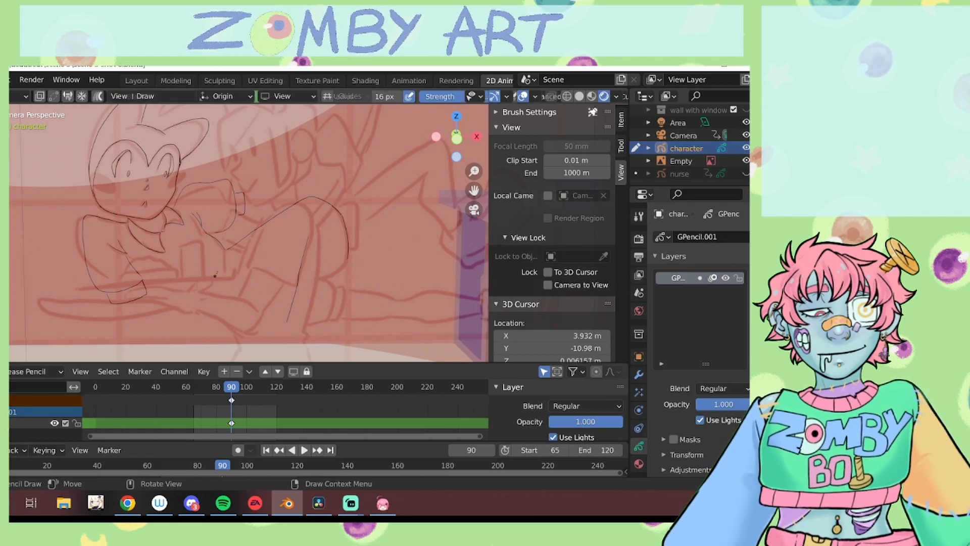
drag(211, 328, 271, 350)
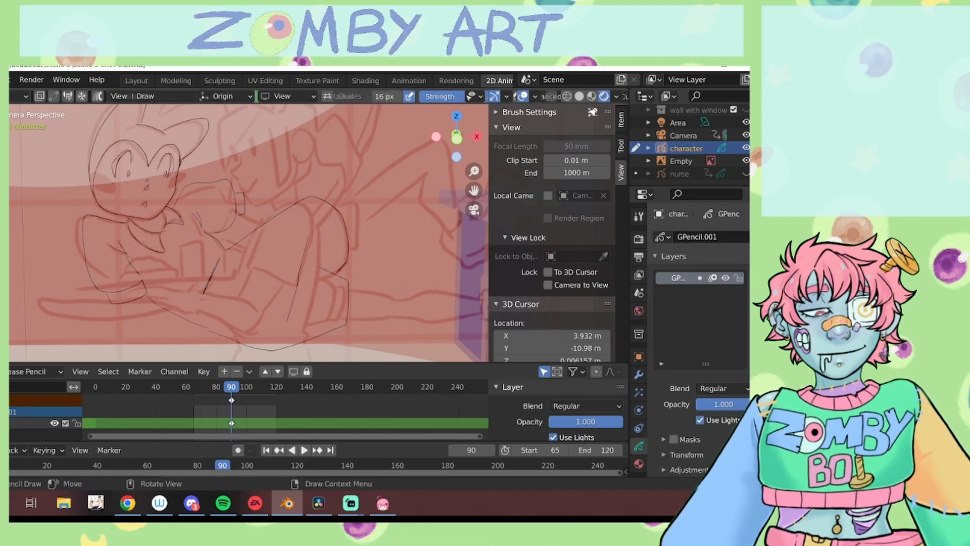
Step: Undo the last stroke and close the knee outline with a line curving into the trouser hem
key(ctrl+z)
scroll(344, 249, up, 6)
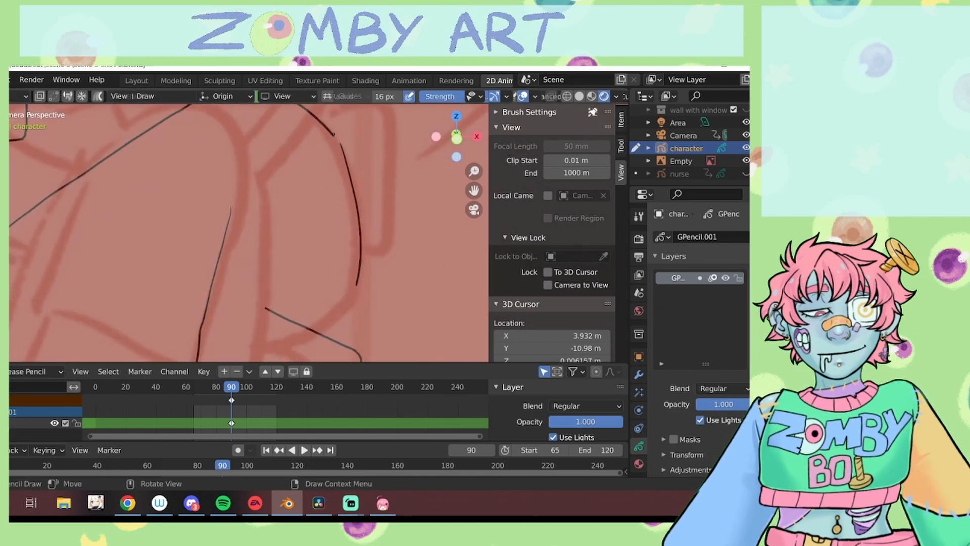
drag(475, 192, 469, 140)
mouse_move(351, 233)
mouse_down()
mouse_move(345, 247)
mouse_move(287, 269)
mouse_up()
drag(474, 171, 482, 204)
scroll(281, 249, down, 5)
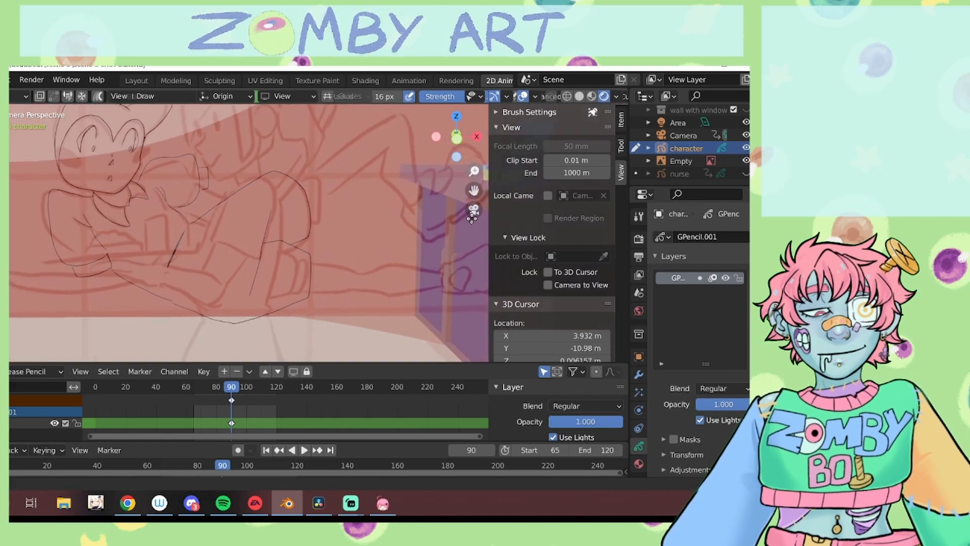
Step: Draw four small circles as buttons on the front of the trousers and reposition a button stroke in Edit Mode
mouse_move(179, 227)
mouse_down()
mouse_move(190, 238)
mouse_move(211, 234)
mouse_up()
drag(163, 282, 202, 299)
click(23, 96)
click(25, 124)
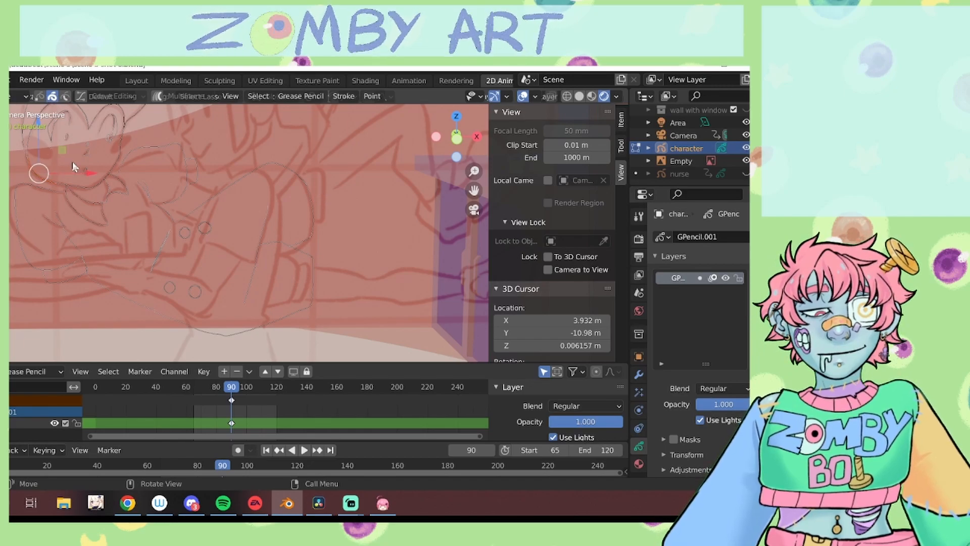
scroll(87, 166, up, 8)
key(g)
click(186, 224)
Step: Fine-tune the placement of the individual button circles in Edit Mode
drag(474, 173, 504, 193)
scroll(101, 200, up, 5)
click(113, 225)
key(g)
right_click(150, 216)
mouse_move(471, 185)
mouse_down()
mouse_move(430, 233)
mouse_move(473, 151)
mouse_up()
click(188, 226)
key(g)
click(52, 201)
drag(31, 206, 35, 195)
click(24, 231)
drag(76, 242, 71, 242)
Step: Shift all four button circles together toward the bent knee in Edit Mode
drag(474, 172, 466, 237)
click(21, 97)
click(18, 153)
click(19, 98)
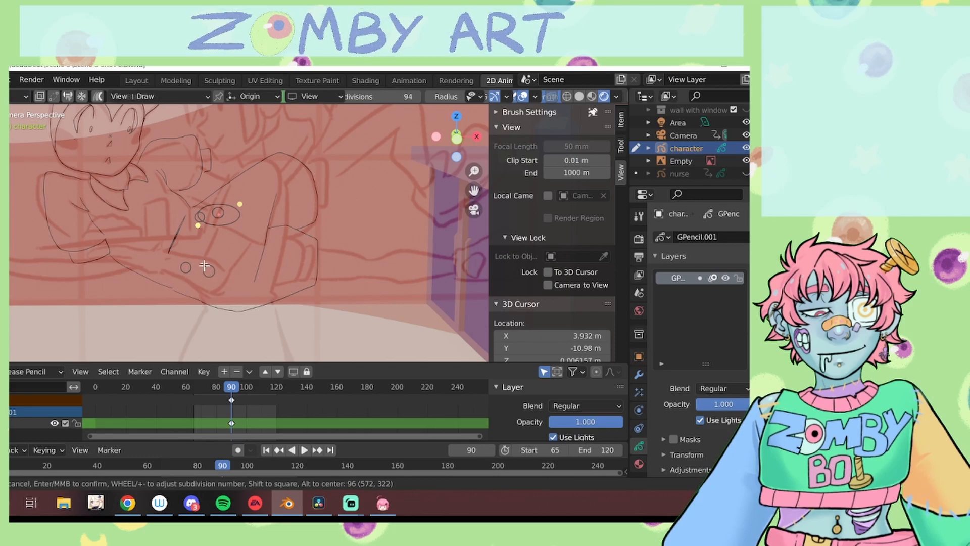
click(18, 125)
drag(248, 242, 268, 242)
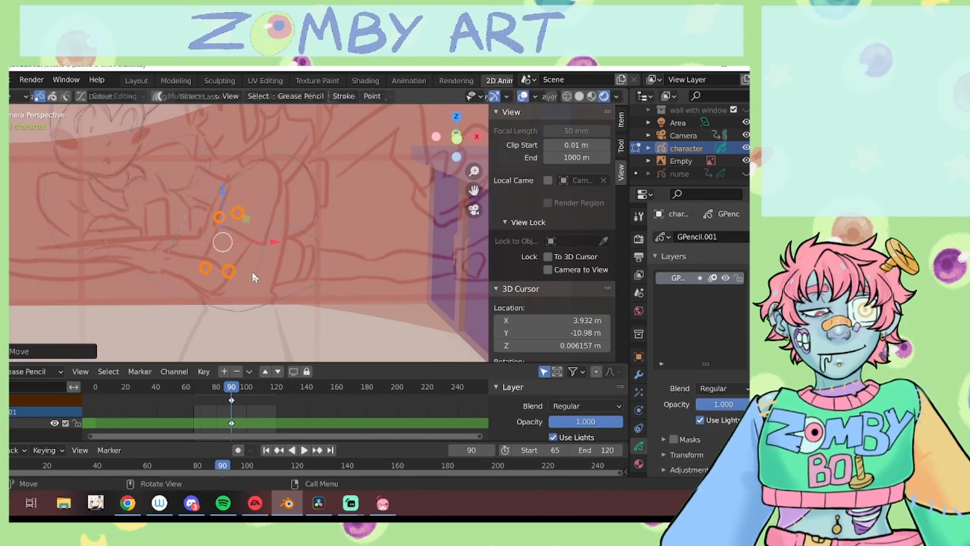
Step: Return the character object to Draw Mode and switch from the circle tool to the freehand Draw tool
click(20, 97)
click(18, 153)
drag(473, 173, 471, 163)
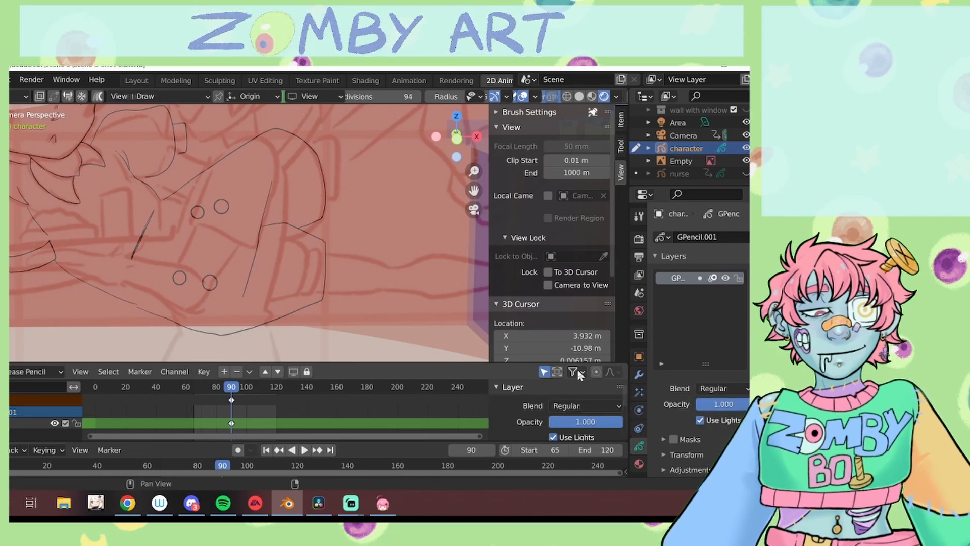
drag(30, 164, 43, 191)
key(Escape)
click(9, 144)
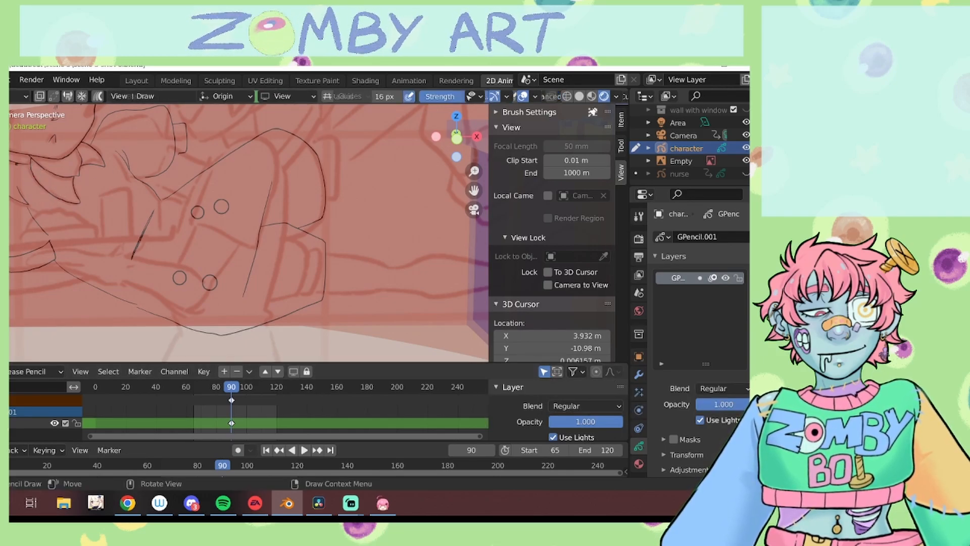
Step: Reset the Ink Pen brush to its default settings
click(622, 145)
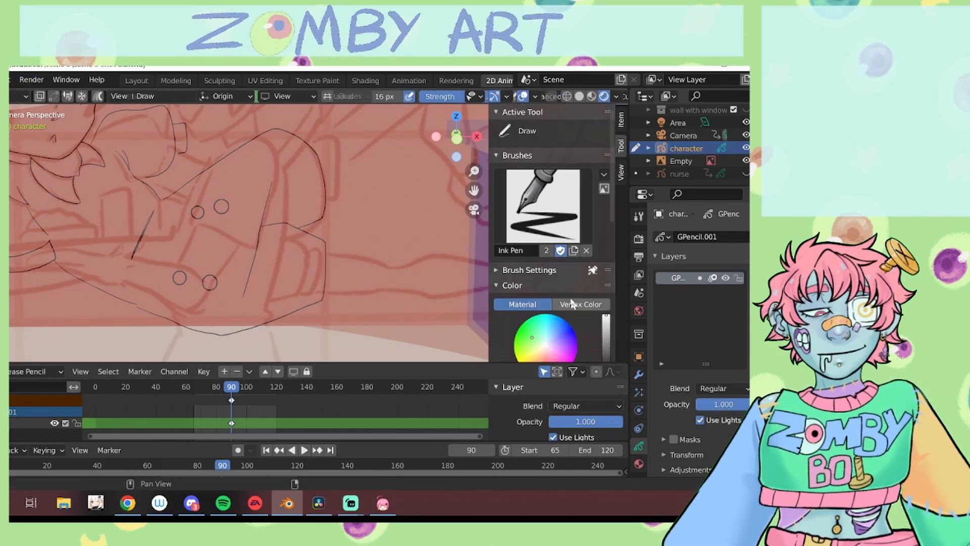
click(608, 175)
click(650, 188)
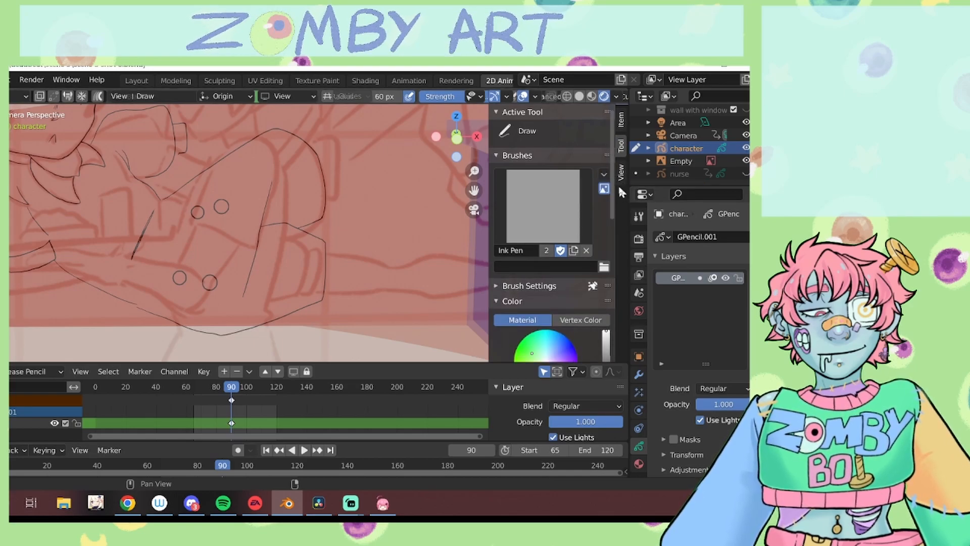
scroll(612, 202, down, 2)
click(609, 257)
scroll(609, 254, up, 2)
Step: Try the Pen brush and switch back to the Ink Pen brush
click(544, 202)
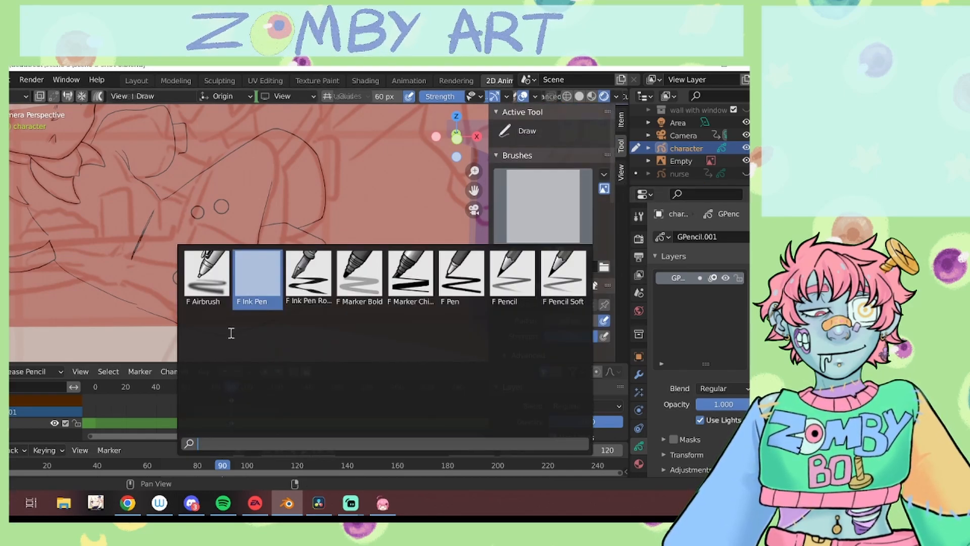
click(461, 280)
scroll(461, 280, up, 5)
click(510, 218)
click(257, 275)
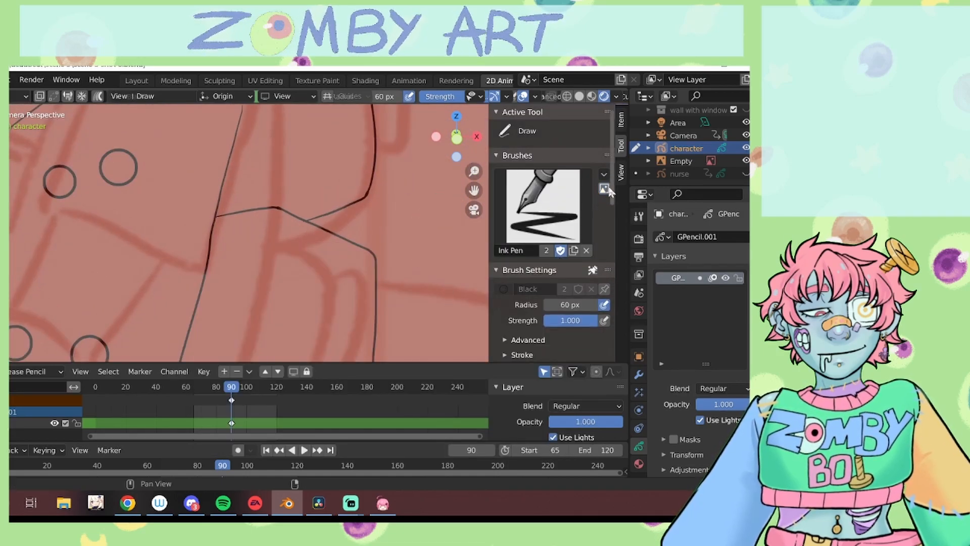
Step: Set the Ink Pen radius to 16 px and trace the far knee and its trouser hem behind the front leg
scroll(472, 191, down, 5)
drag(472, 190, 397, 292)
scroll(397, 293, up, 3)
drag(188, 230, 197, 226)
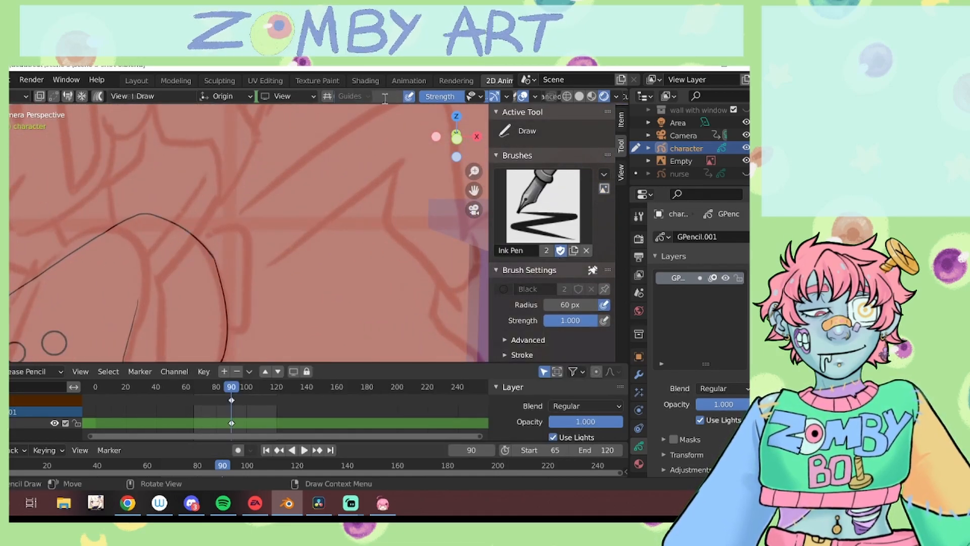
scroll(339, 224, up, 5)
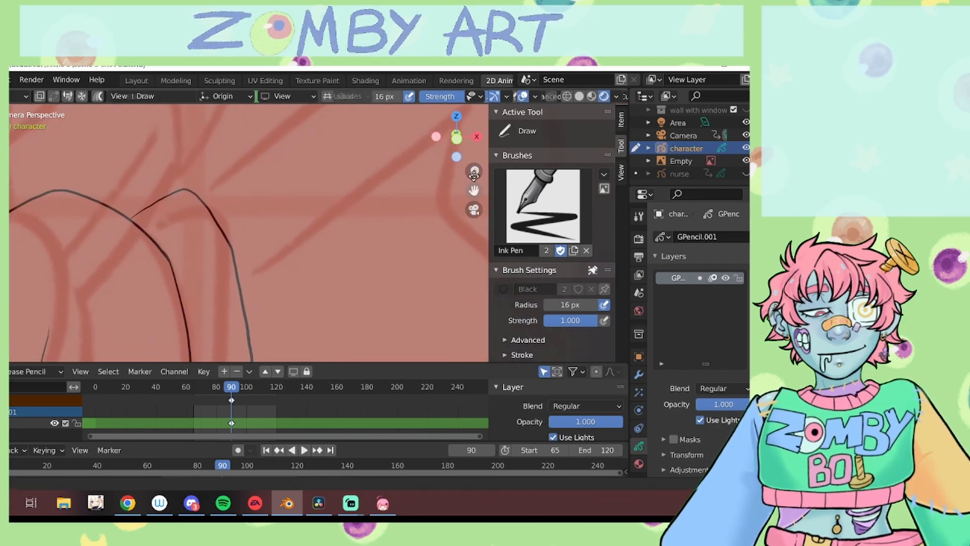
scroll(350, 221, down, 5)
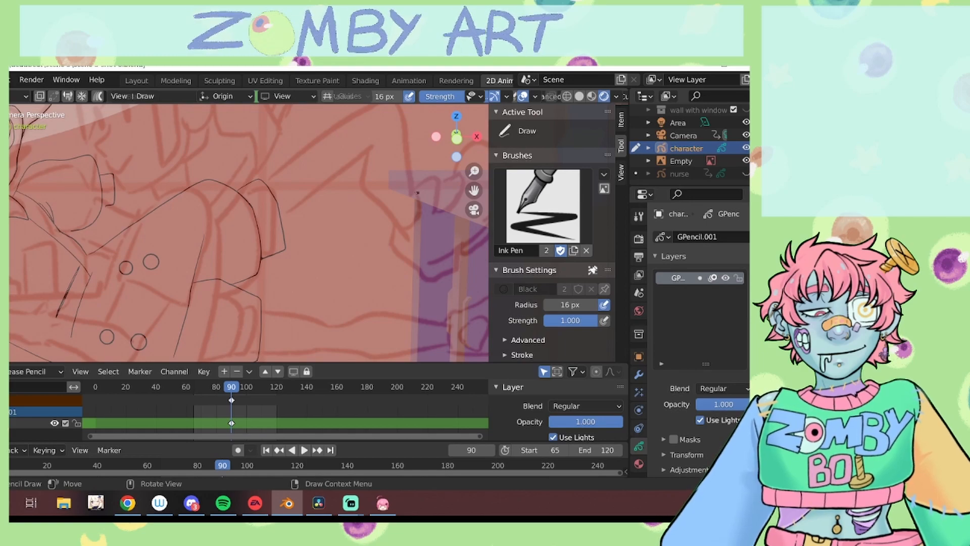
Step: Trace the open front edges of the clothing at the waist and the fold lines beside the buttons
drag(474, 190, 569, 153)
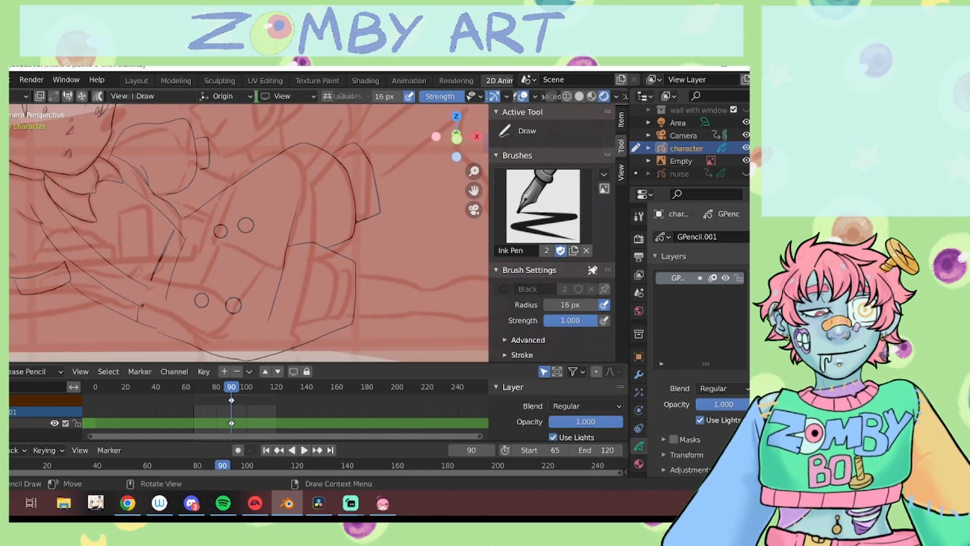
scroll(248, 232, up, 3)
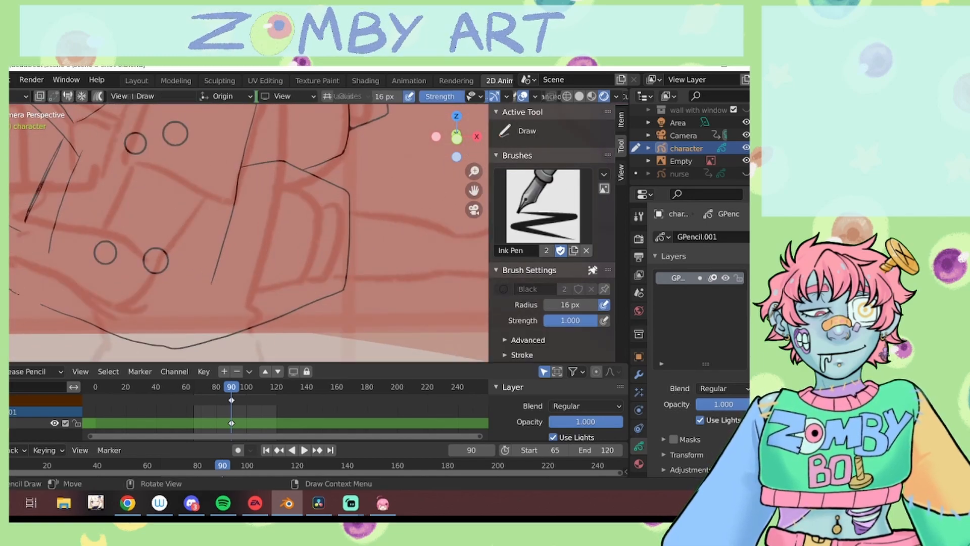
scroll(292, 175, down, 3)
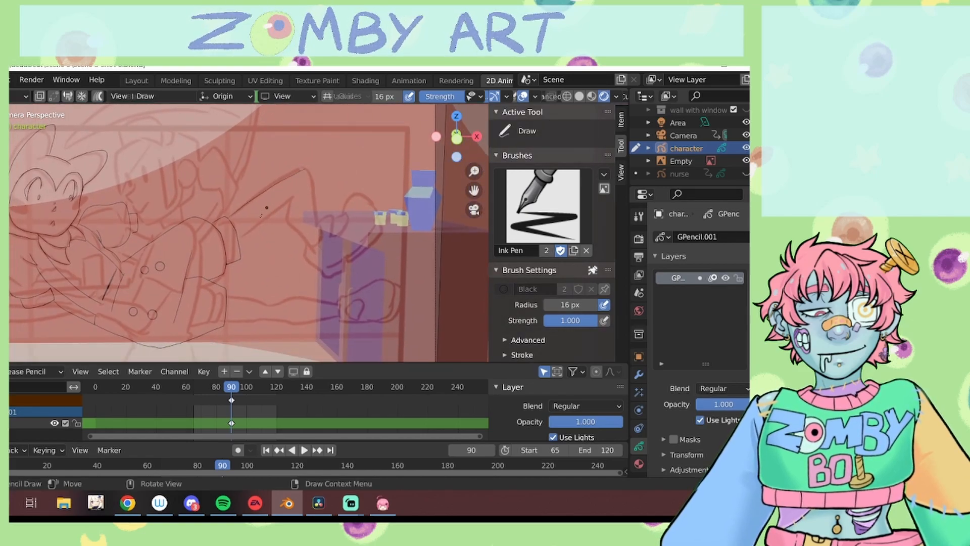
Step: Trace the raised lower leg's shoe, including its rounded toe, heel and sole, over the reference sketch
scroll(329, 251, up, 4)
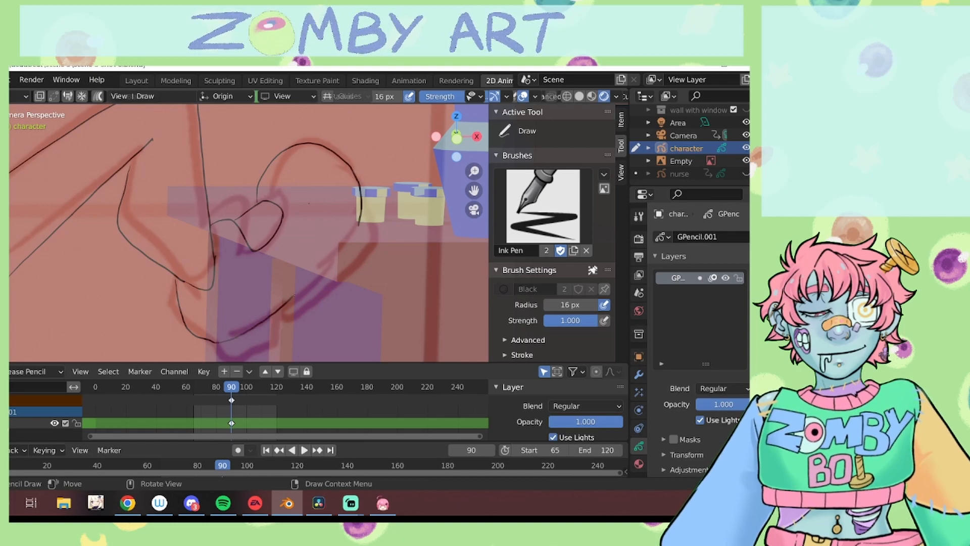
drag(295, 295, 359, 224)
shift+middle_drag(257, 319, 213, 278)
drag(175, 302, 232, 273)
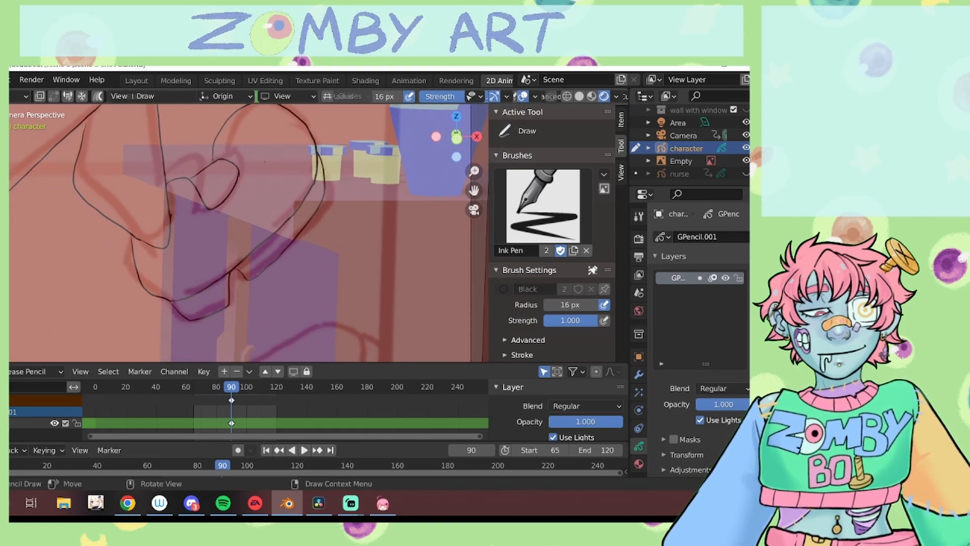
Step: Trace the extended leg's shoe in black, from the ankle around the rounded toe and back along the sole, over the reference sketch
scroll(265, 162, down, 4)
shift+middle_drag(265, 162, 288, 106)
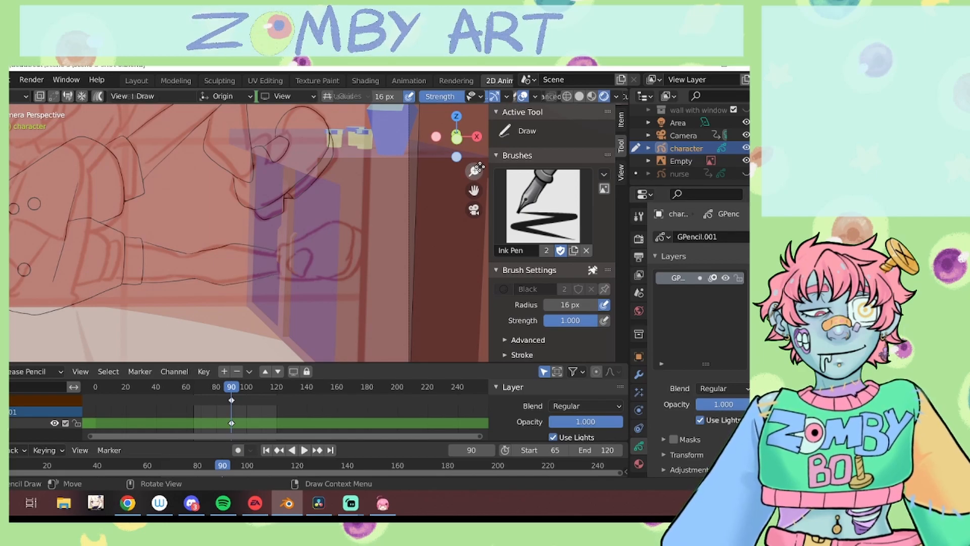
drag(479, 167, 480, 124)
drag(261, 338, 263, 276)
mouse_move(474, 190)
mouse_down()
mouse_move(402, 193)
mouse_move(375, 151)
mouse_up()
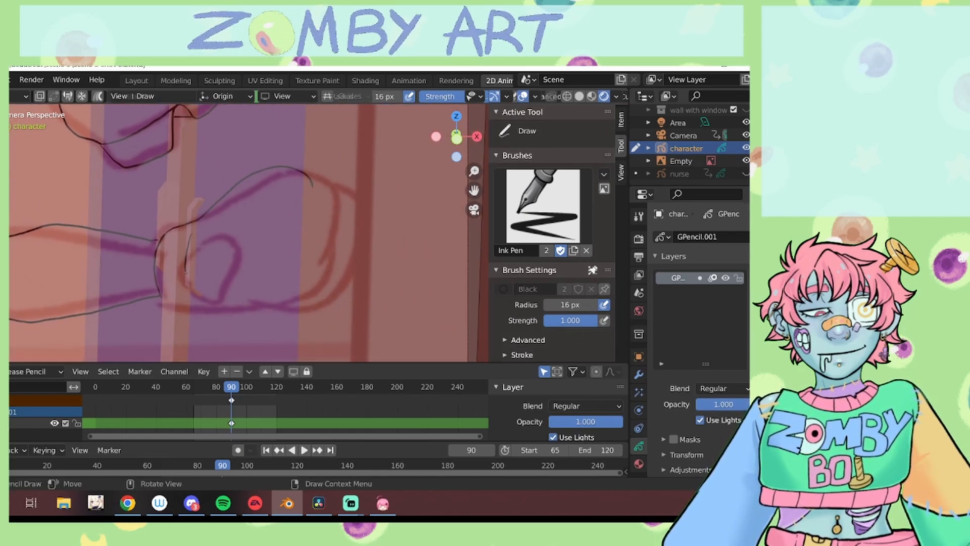
drag(338, 276, 289, 311)
Step: Add a new layer to the character object and give the object the existing sketch material in a second material slot
drag(475, 171, 474, 243)
drag(474, 190, 627, 207)
click(756, 278)
click(756, 278)
key(ctrl+z)
click(639, 463)
click(756, 240)
click(663, 341)
click(561, 273)
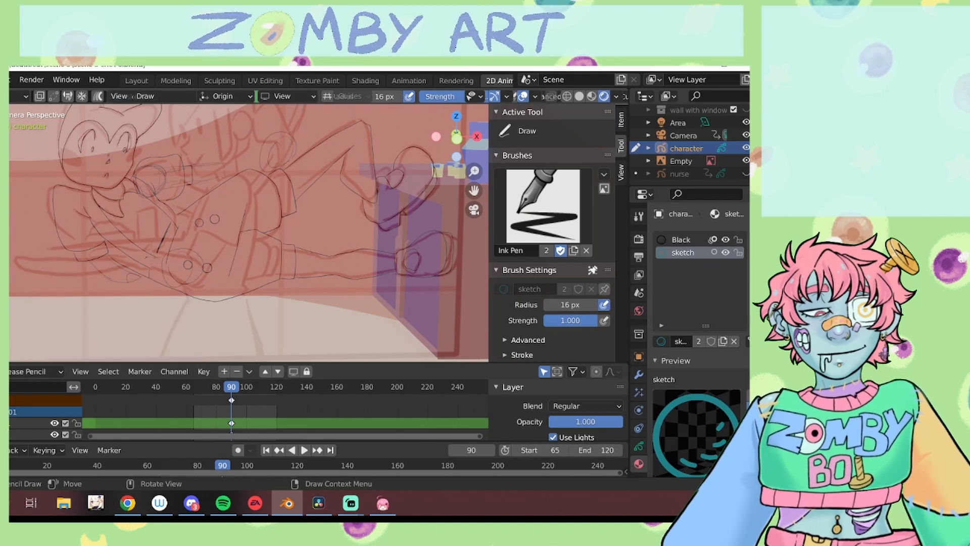
Step: Rough out both arms and hands with loose construction strokes in the sketch material
mouse_move(474, 171)
mouse_down()
mouse_move(475, 217)
mouse_move(474, 172)
mouse_up()
mouse_move(217, 164)
mouse_down()
mouse_move(258, 151)
mouse_move(273, 172)
mouse_up()
drag(263, 168, 178, 339)
mouse_move(474, 171)
mouse_down()
mouse_move(479, 199)
mouse_move(475, 134)
mouse_up()
Step: Turn off Use Lights for the upper layer holding the arm sketch and make Black the active material
click(638, 446)
click(661, 290)
click(638, 464)
click(688, 240)
drag(474, 171, 475, 137)
drag(474, 190, 601, 314)
click(639, 445)
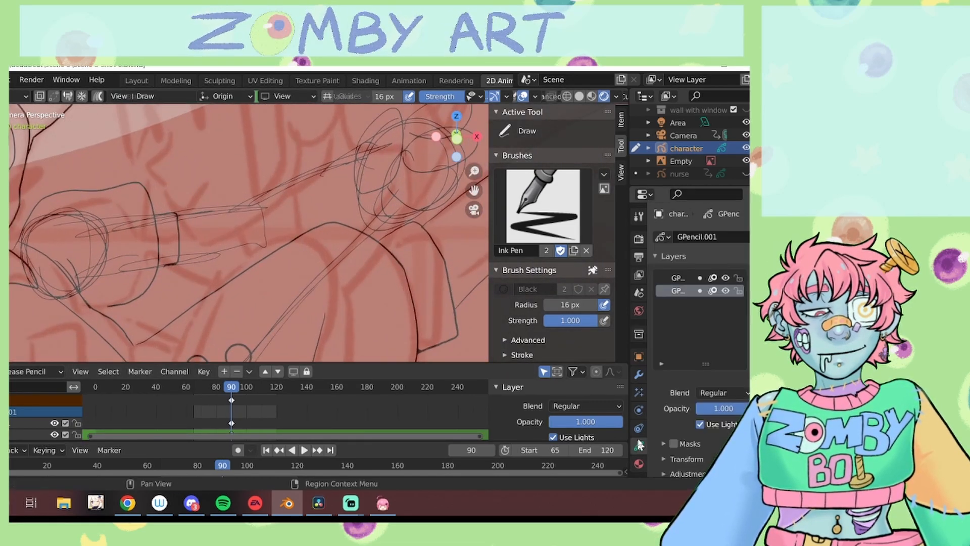
click(668, 278)
click(699, 423)
click(639, 463)
click(639, 446)
click(639, 463)
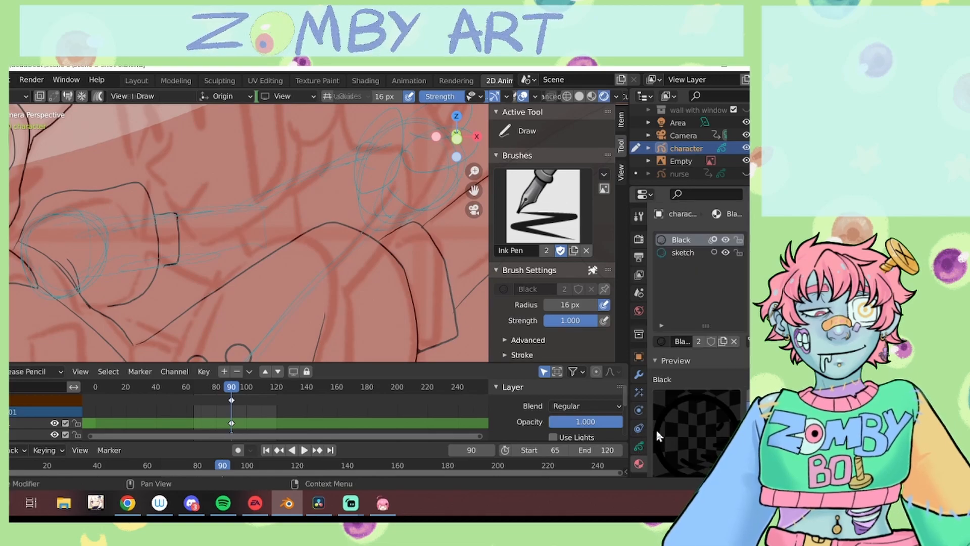
Step: Trace the raised forearm and its curled hand in Black over the blue construction sketch, and outline the lower hand near the buttons
drag(474, 175, 474, 171)
scroll(329, 164, down, 2)
drag(268, 204, 266, 188)
drag(404, 162, 349, 184)
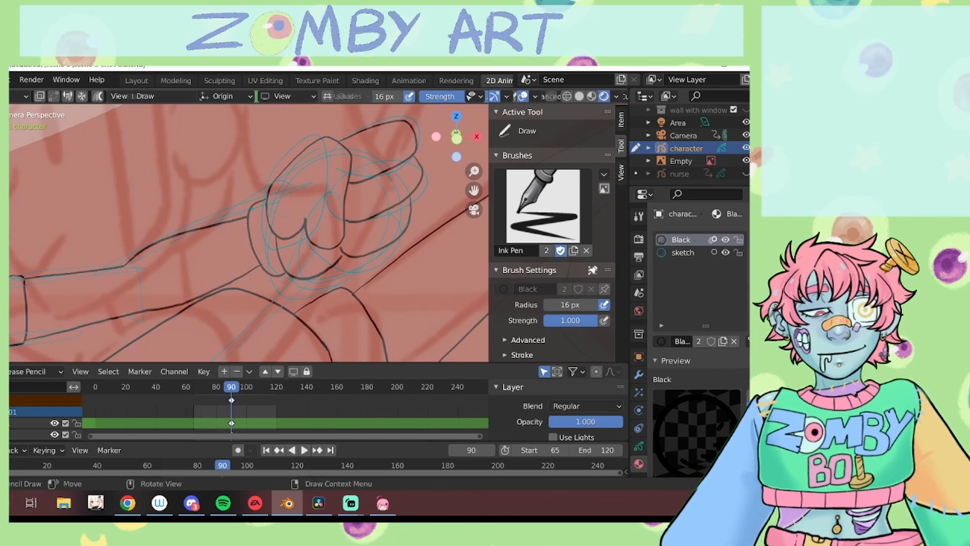
drag(474, 172, 475, 283)
drag(474, 190, 516, 122)
drag(474, 171, 474, 112)
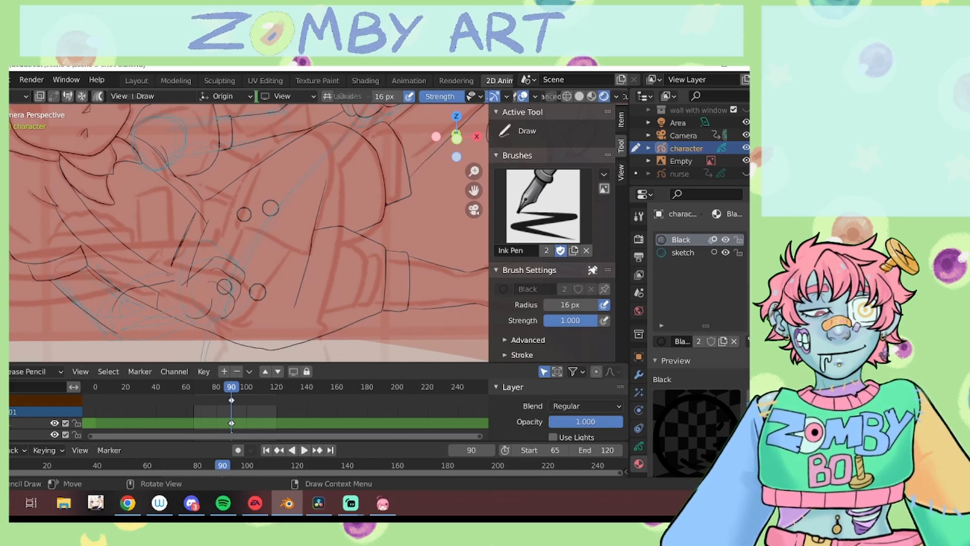
Step: With the sketch material hidden and locked, select and move the lower hand's strokes in Edit Mode and return to Draw Mode
click(24, 96)
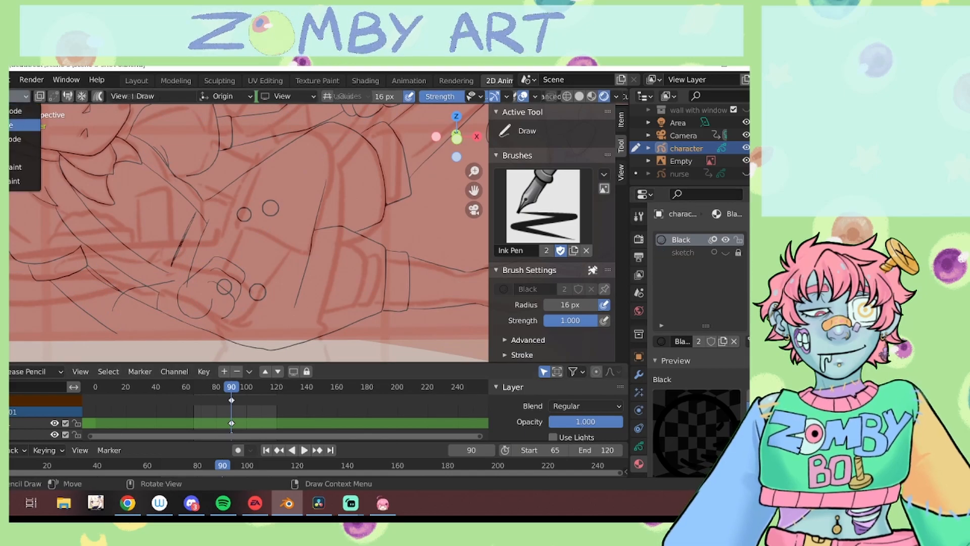
click(24, 123)
click(640, 447)
mouse_move(264, 276)
mouse_down()
mouse_move(234, 303)
mouse_move(223, 273)
mouse_up()
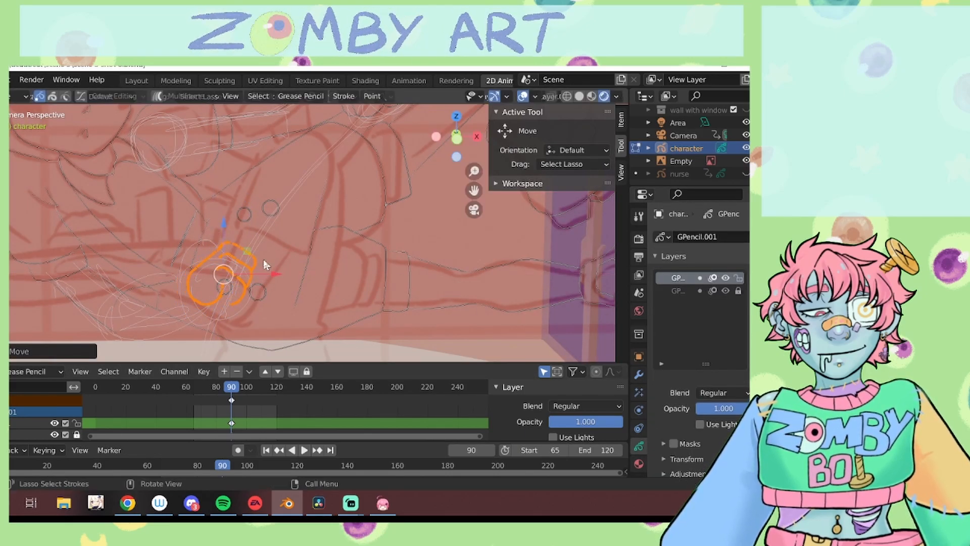
click(24, 96)
click(24, 148)
click(639, 463)
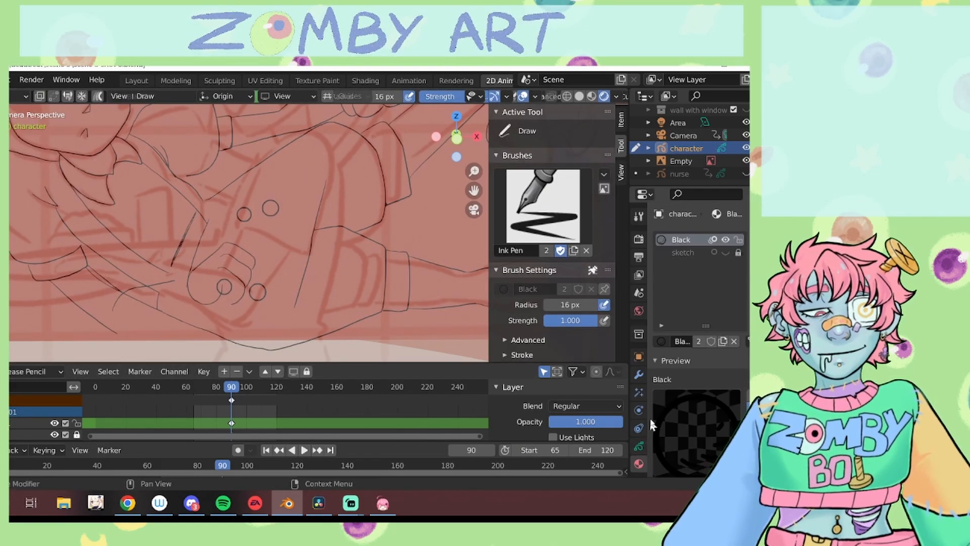
Step: Keep the body's line-art layer locked and hide it so only the arm line art shows
key(e)
click(639, 445)
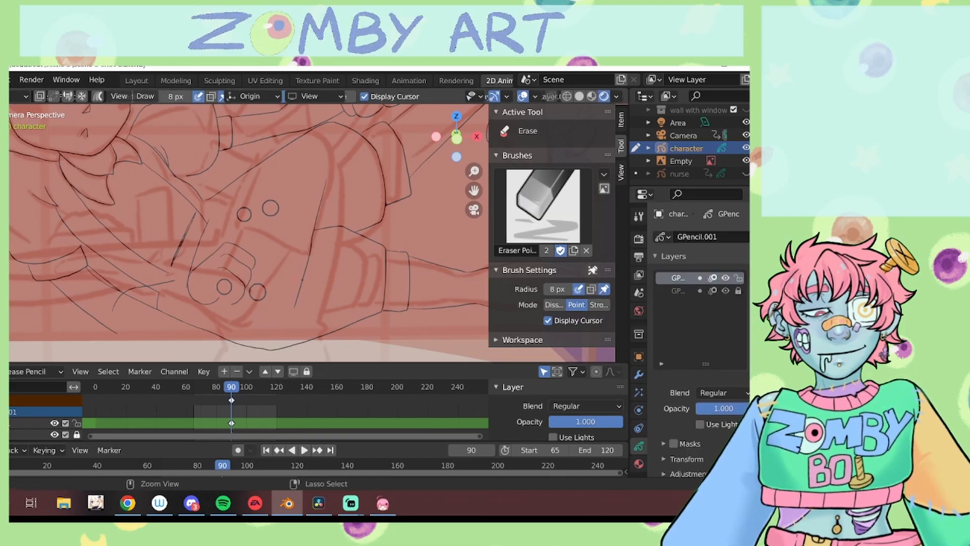
click(640, 464)
click(640, 445)
click(739, 291)
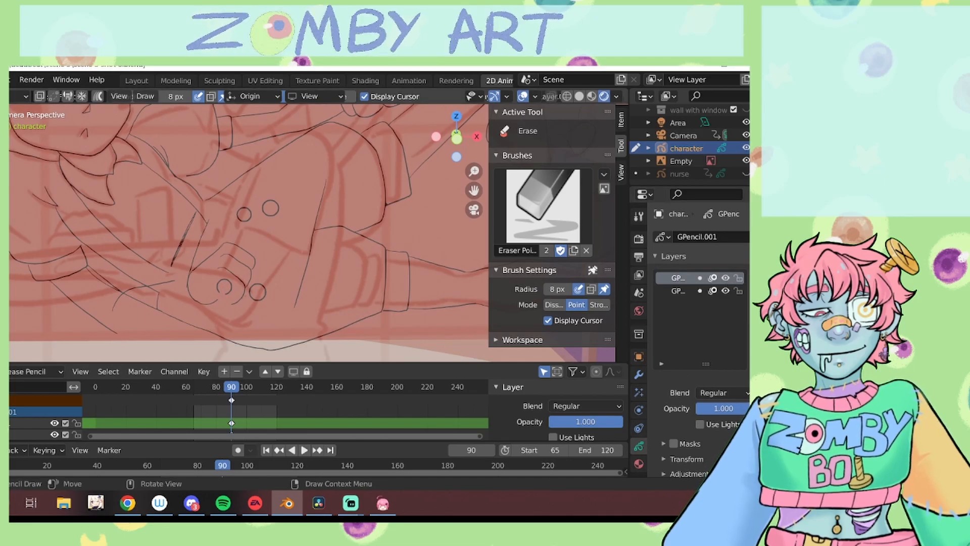
click(739, 291)
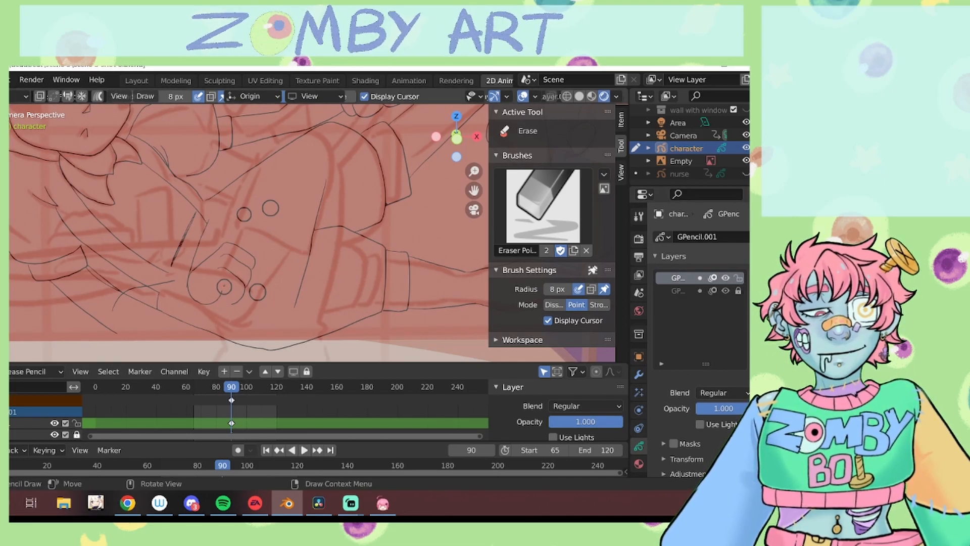
click(726, 289)
click(726, 289)
click(725, 289)
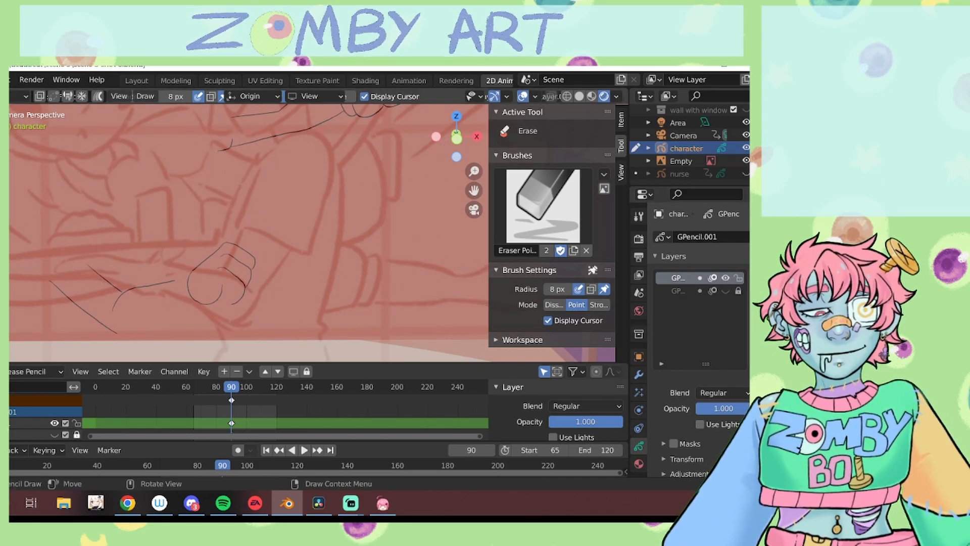
Step: Trace the lower arm's forearm, elbow and wrist up to the hand with the Ink Pen at 16 px
key(shift+space)
key(d)
scroll(248, 232, up, 4)
shift+middle_drag(173, 256, 228, 172)
drag(156, 234, 134, 271)
shift+middle_drag(167, 273, 245, 223)
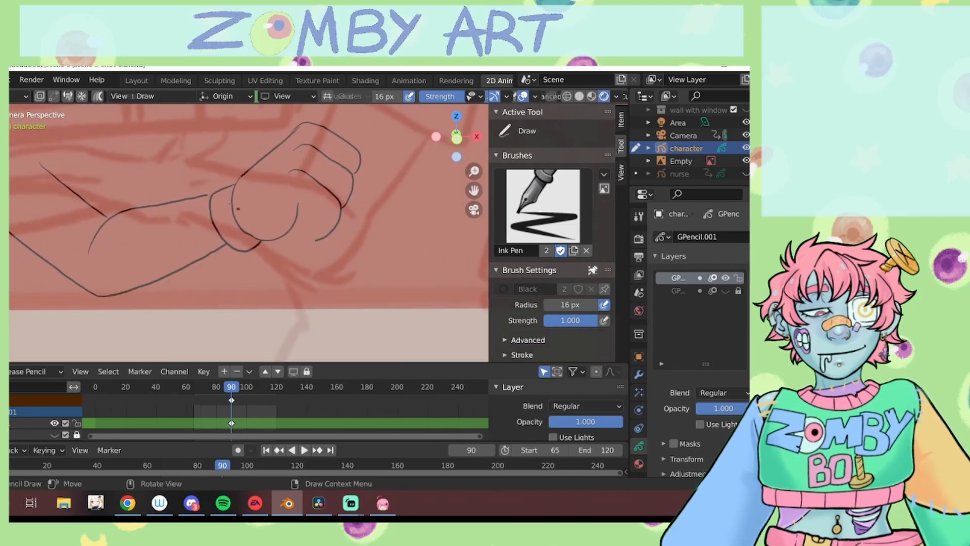
Step: Show the body's line-art layer again, make it active and erase its lines behind the lower hand with the 8 px point eraser
key(Home)
click(726, 290)
click(690, 293)
key(e)
scroll(291, 232, up, 4)
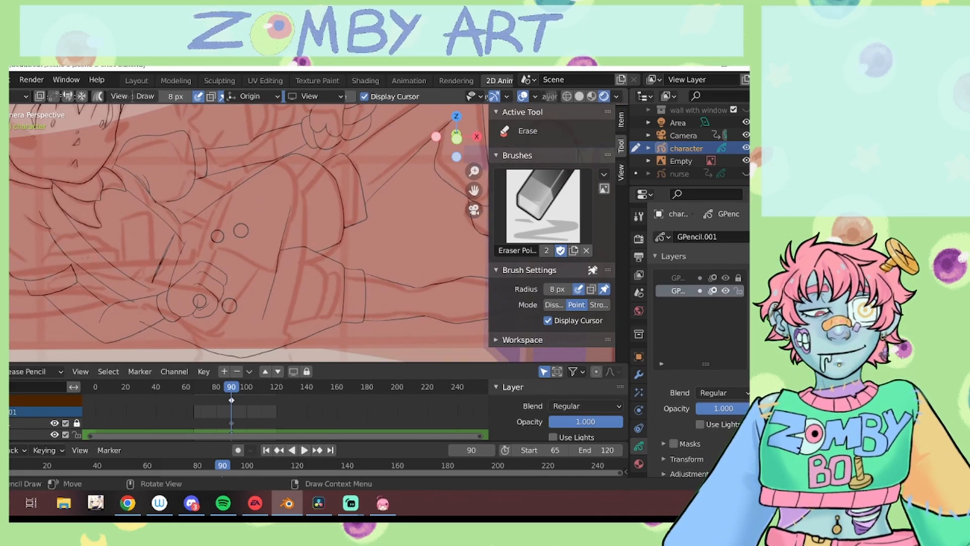
drag(140, 321, 159, 315)
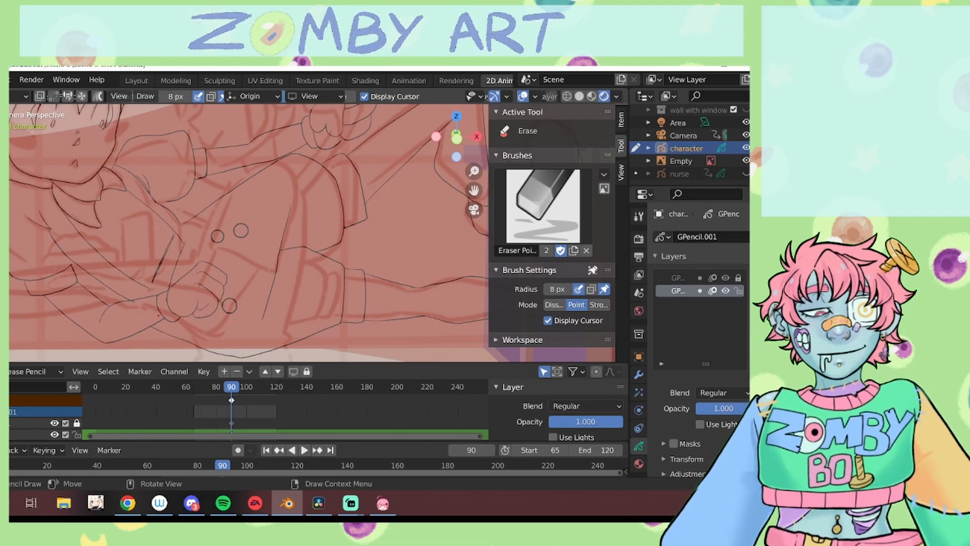
drag(476, 172, 476, 192)
click(639, 463)
click(755, 239)
click(663, 341)
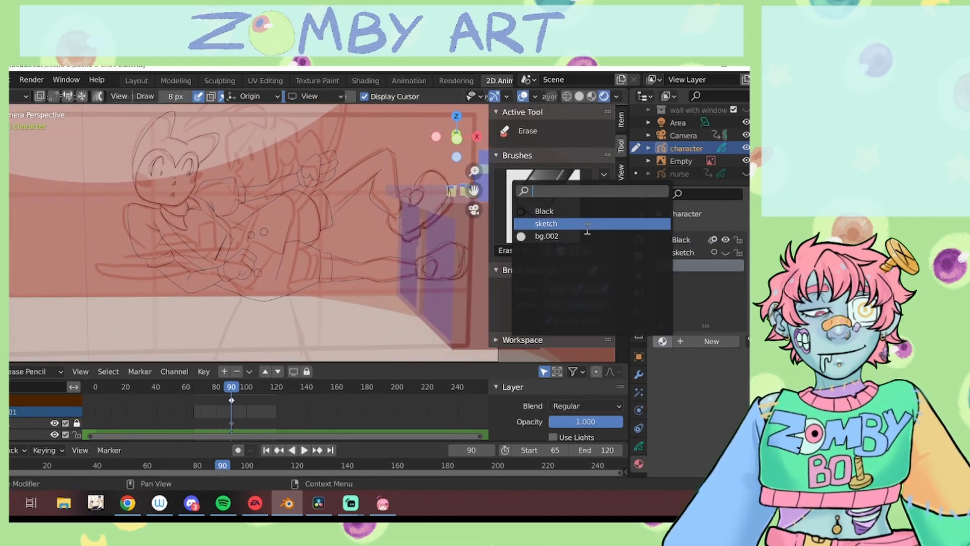
click(581, 211)
scroll(730, 324, down, 1)
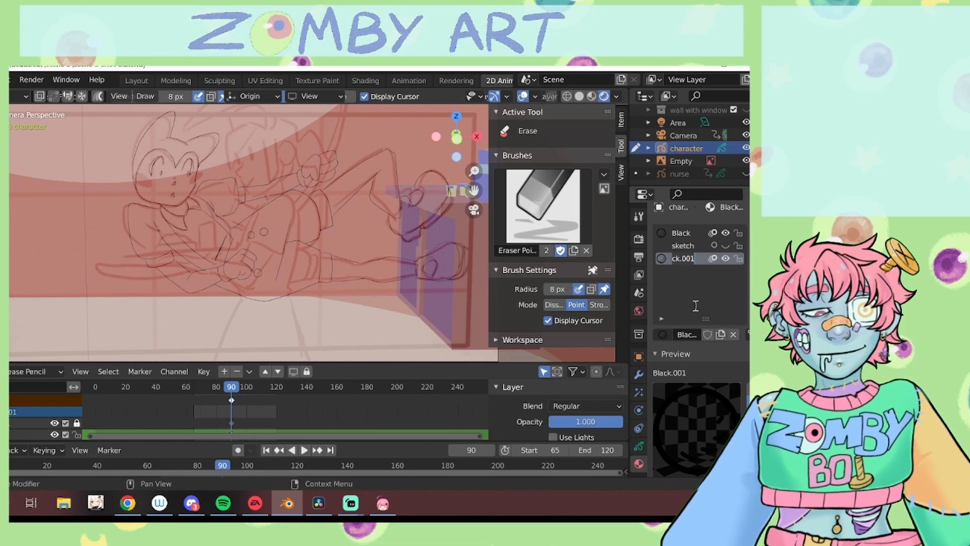
scroll(687, 390, down, 10)
scroll(686, 390, up, 10)
click(755, 246)
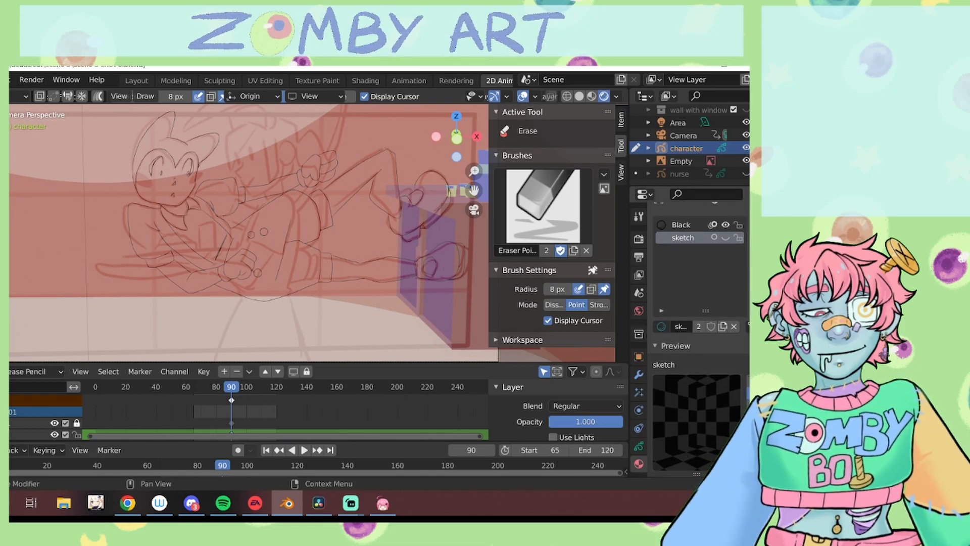
click(755, 234)
click(663, 341)
click(648, 238)
text(il)
key(Return)
scroll(713, 281, down, 8)
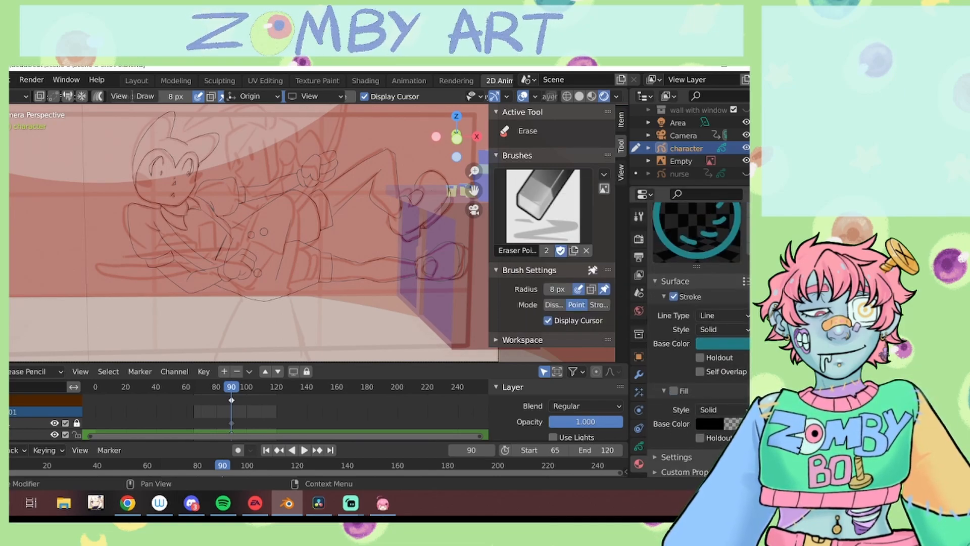
key(i)
key(i)
scroll(708, 314, up, 10)
click(755, 249)
Step: Add a black material named phil with Fill turned on in a new slot of the character object
click(755, 236)
click(691, 345)
scroll(691, 349, down, 8)
scroll(693, 303, up, 9)
double_click(685, 259)
text(phil)
key(Return)
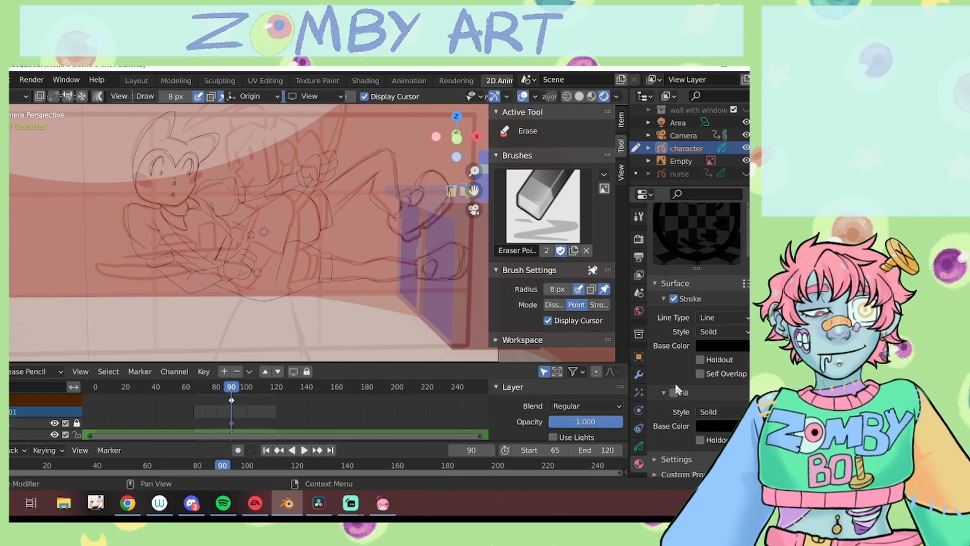
scroll(481, 169, up, 4)
Step: Draw the upper triangular loop of the bow at the collar with the Polyline tool in the phil material
drag(474, 191, 552, 191)
click(10, 283)
click(168, 190)
click(212, 173)
click(217, 204)
click(167, 192)
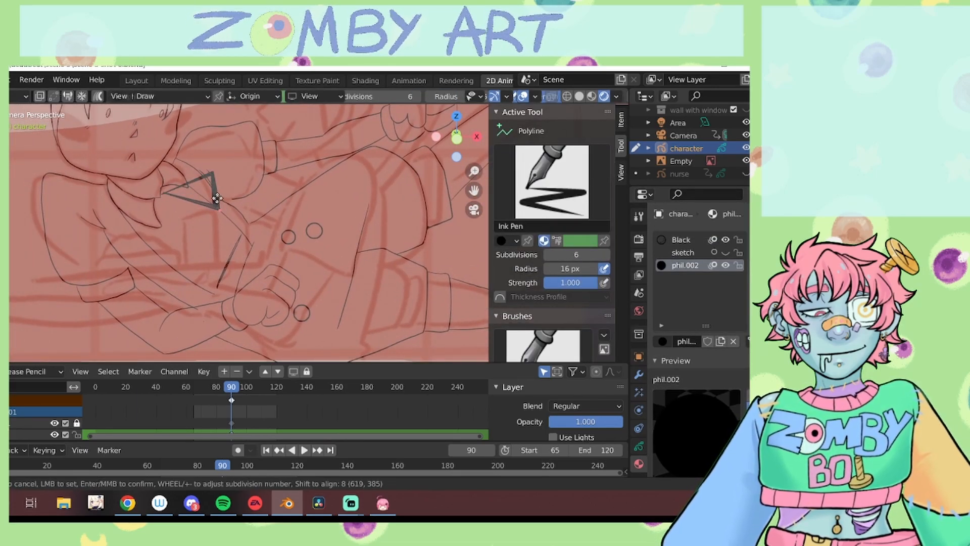
scroll(166, 195, up, 2)
click(100, 180)
key(Return)
Step: Draw the bow's lower loop and its two narrow ribbon tails fanning out from the knot at the collar
click(93, 189)
click(99, 255)
key(Return)
click(191, 211)
key(Return)
click(107, 195)
key(Return)
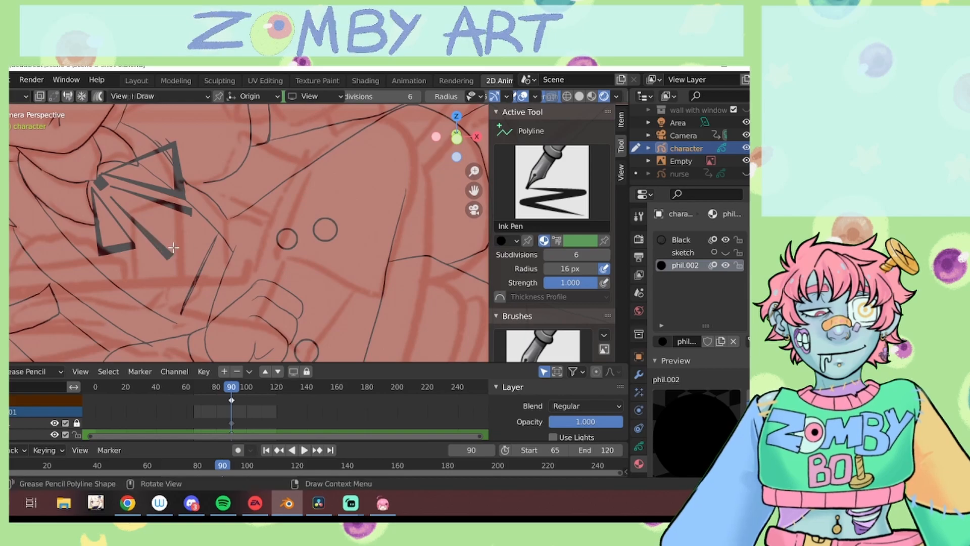
Step: Thicken the outer upper edge of both eyes with filled Ink Pen strokes, and make Black the active material
shift+middle_drag(174, 202, 306, 354)
scroll(152, 202, up, 2)
shift+middle_drag(152, 202, 256, 252)
mouse_move(130, 184)
mouse_down()
mouse_move(104, 209)
mouse_move(101, 237)
mouse_move(109, 212)
mouse_up()
key(ctrl+z)
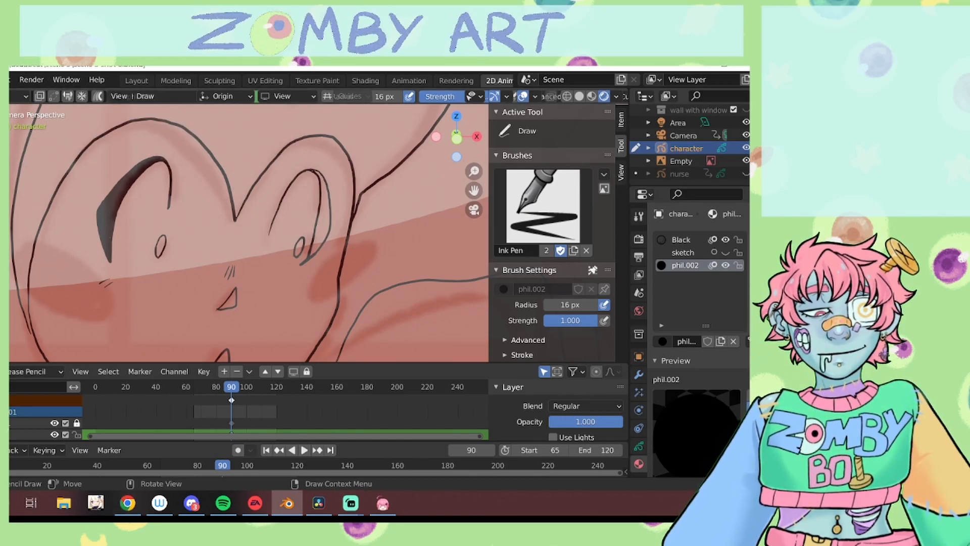
drag(311, 255, 326, 193)
click(682, 239)
drag(315, 252, 295, 270)
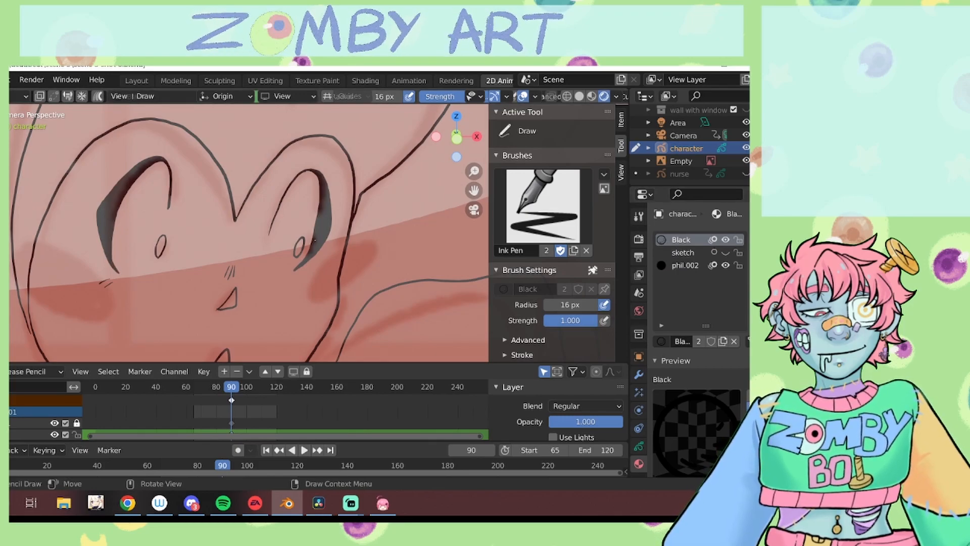
Step: In Edit Mode, unlock the arm layer, lock the body line-art layer and copy all the arm and hand line strokes
scroll(249, 232, down, 8)
shift+middle_drag(313, 288, 217, 227)
click(28, 425)
click(683, 252)
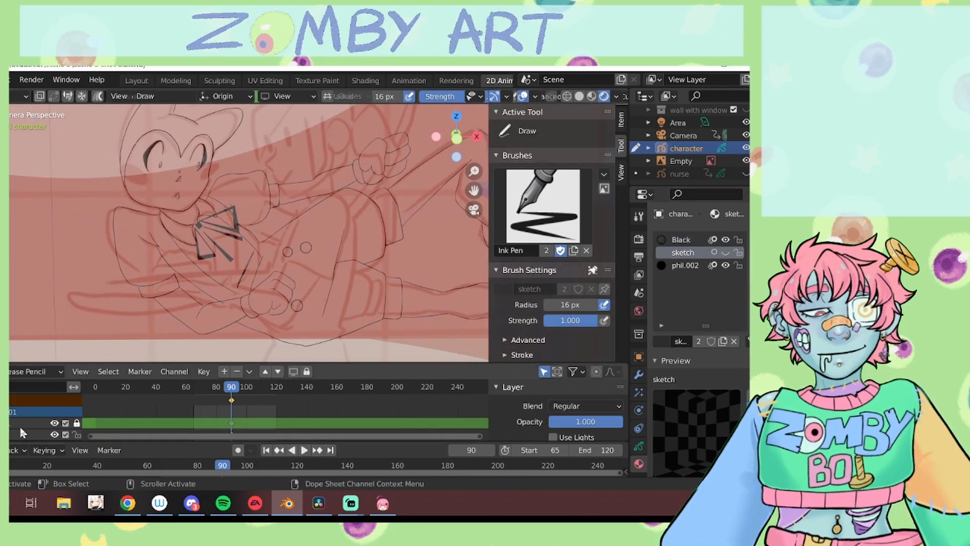
key(Tab)
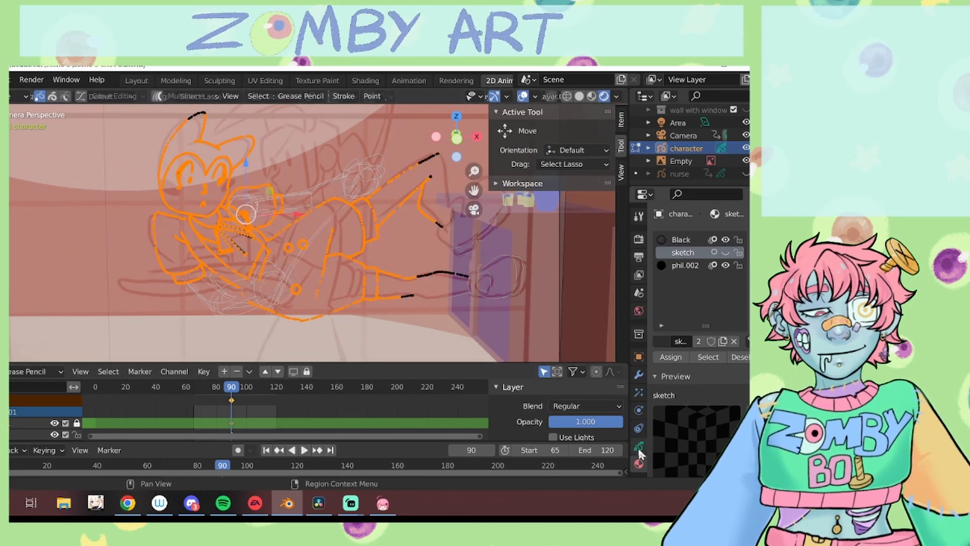
click(639, 446)
click(739, 290)
click(738, 278)
key(a)
right_click(263, 222)
click(206, 261)
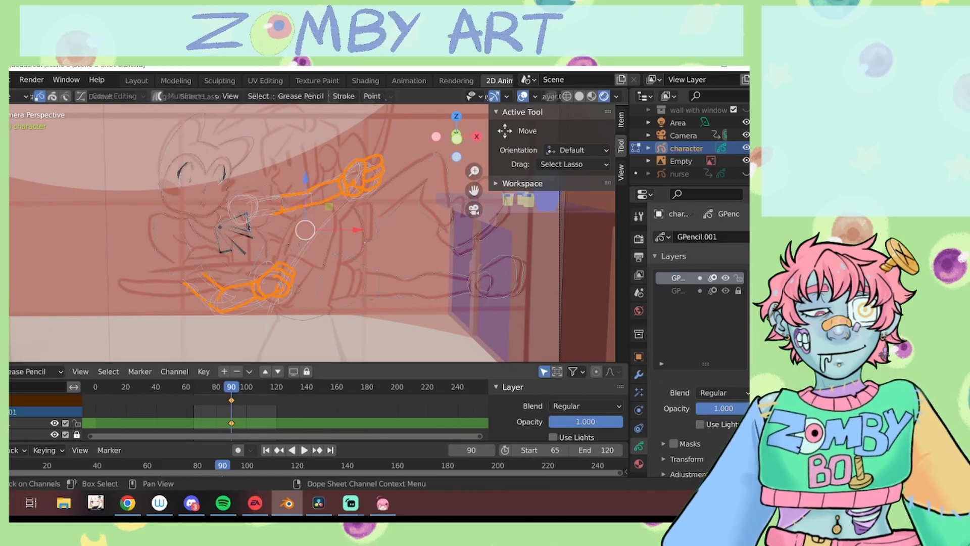
Step: Paste the arm strokes onto the unlocked body line-art layer and delete the separate arm layer
click(678, 291)
click(738, 291)
right_click(208, 255)
click(208, 266)
click(679, 278)
click(754, 290)
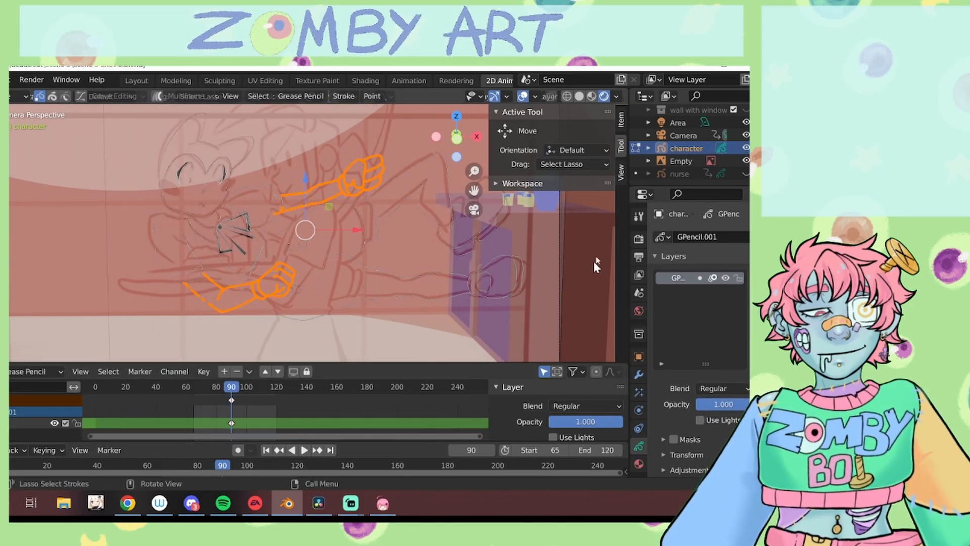
Step: Rename the line-art layer line and place a new layer named bg beneath it
scroll(284, 331, up, 1)
double_click(14, 437)
text(line)
key(Return)
double_click(20, 424)
text(bg)
key(Return)
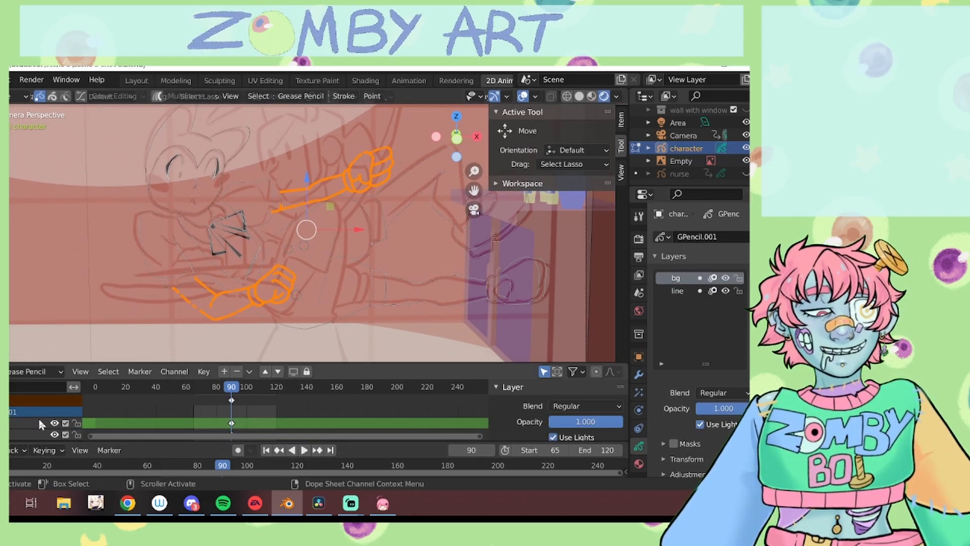
right_click(10, 427)
mouse_move(10, 429)
click(158, 424)
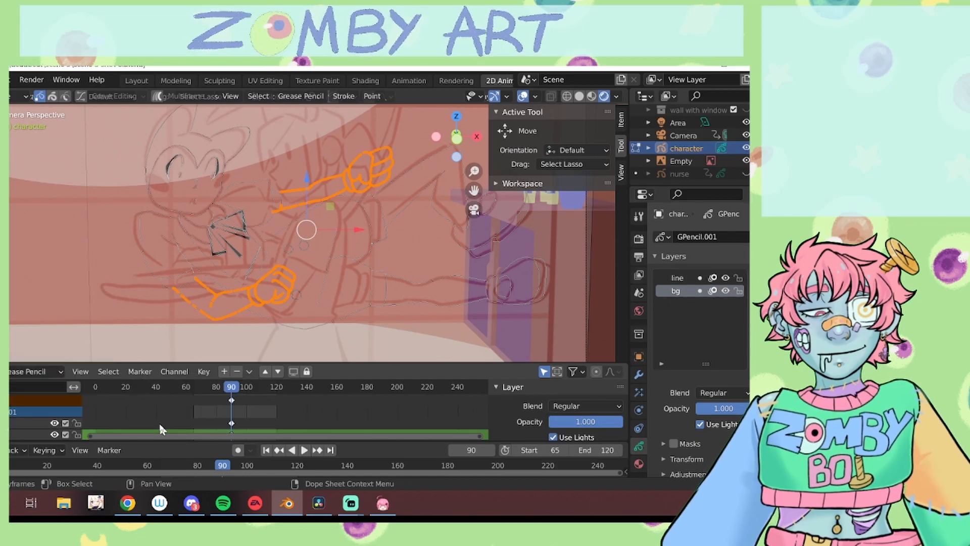
Step: Return to Draw Mode and add the existing bg.002 material in a new slot of the character object
click(27, 96)
click(26, 149)
click(639, 464)
click(685, 265)
click(752, 239)
click(662, 341)
click(545, 235)
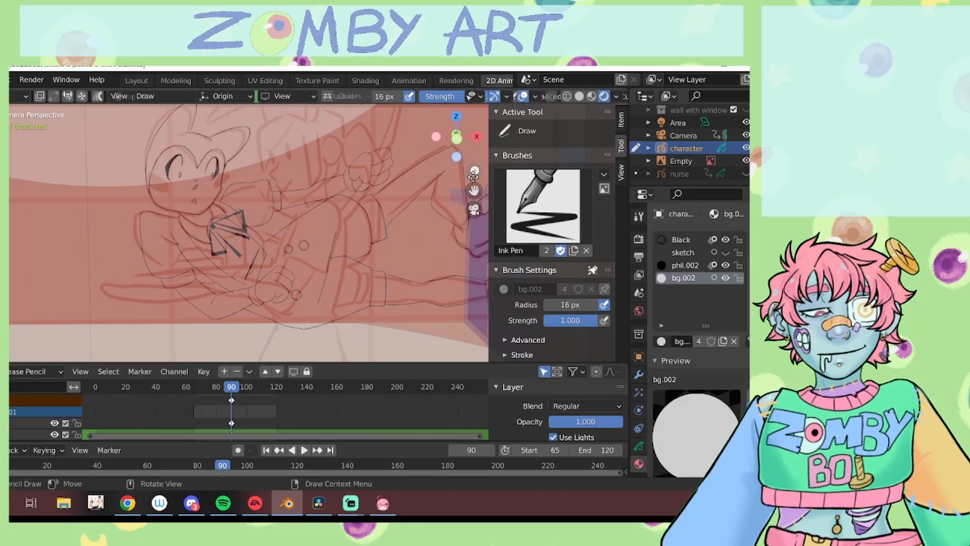
Step: Trace a closed bg.002 fill around the character's head, torso, arms and upper legs with the Polyline tool
scroll(263, 217, up, 2)
shift+middle_drag(242, 203, 224, 265)
click(2, 283)
click(79, 213)
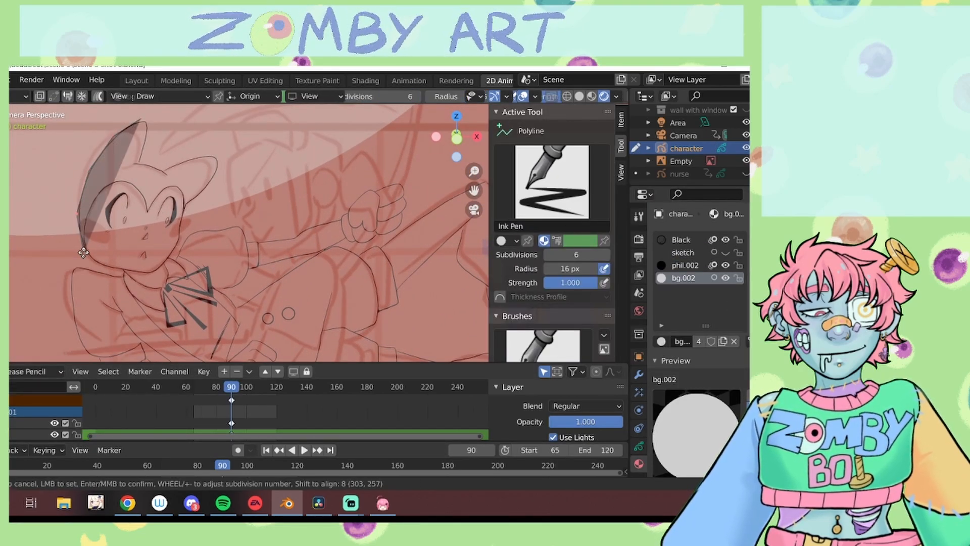
click(123, 275)
click(75, 266)
click(73, 308)
click(84, 347)
click(93, 361)
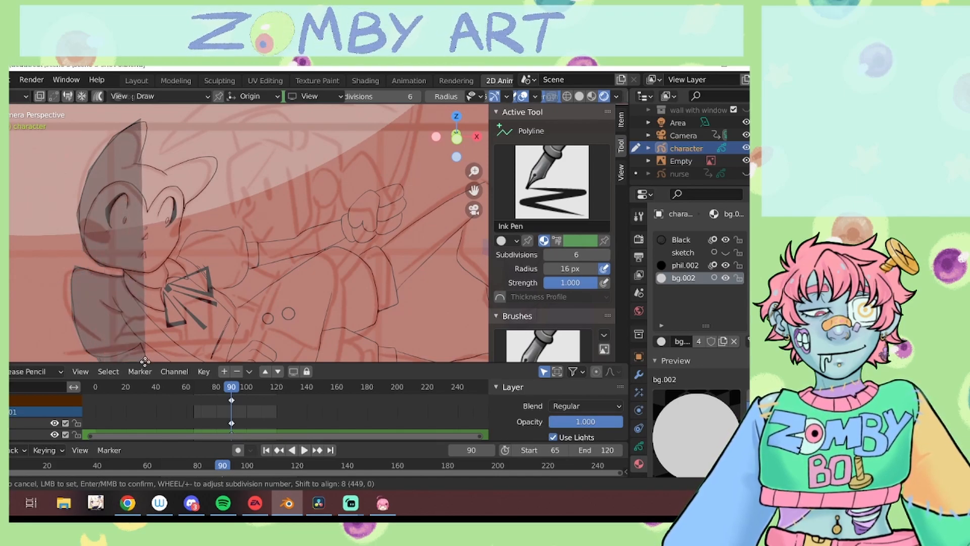
click(148, 362)
click(141, 342)
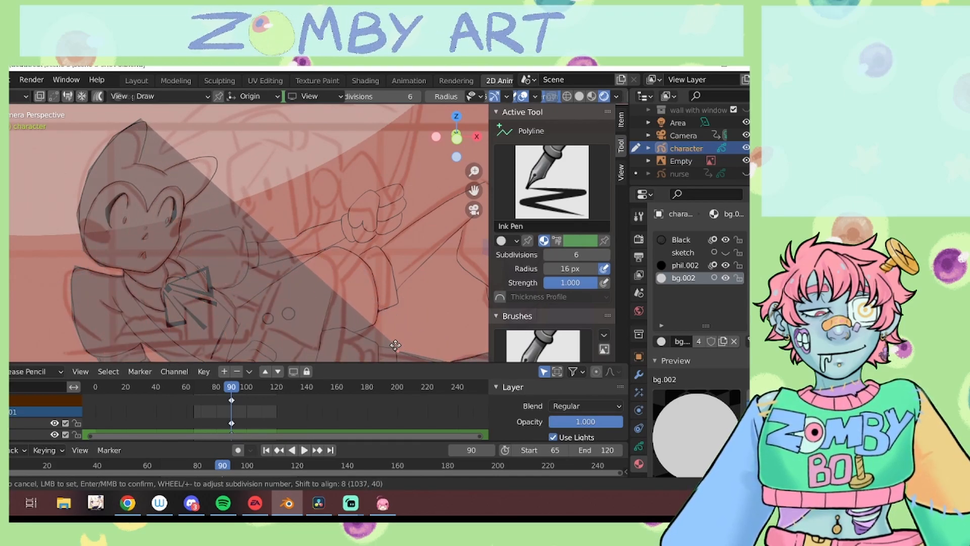
click(358, 332)
click(378, 324)
click(399, 304)
click(399, 291)
click(460, 230)
click(456, 262)
click(487, 291)
click(486, 181)
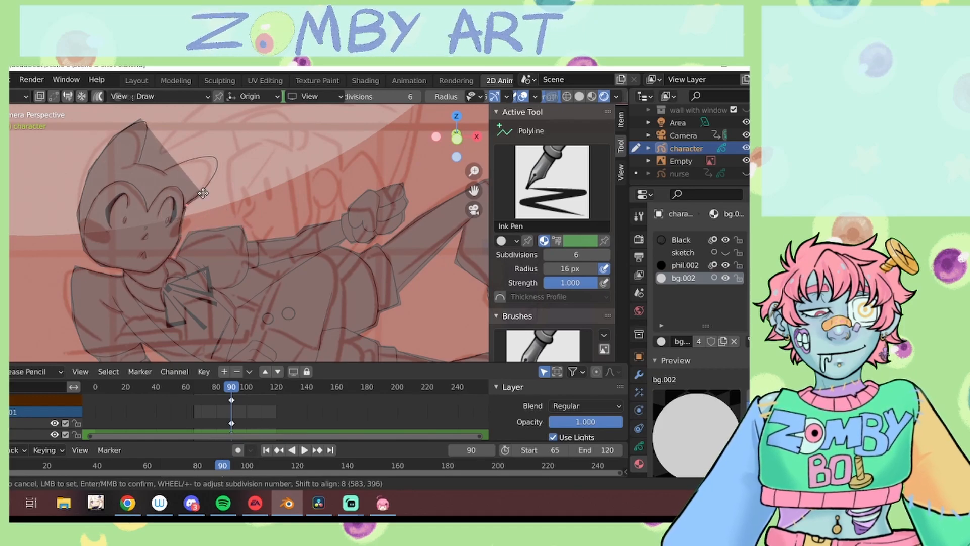
key(Return)
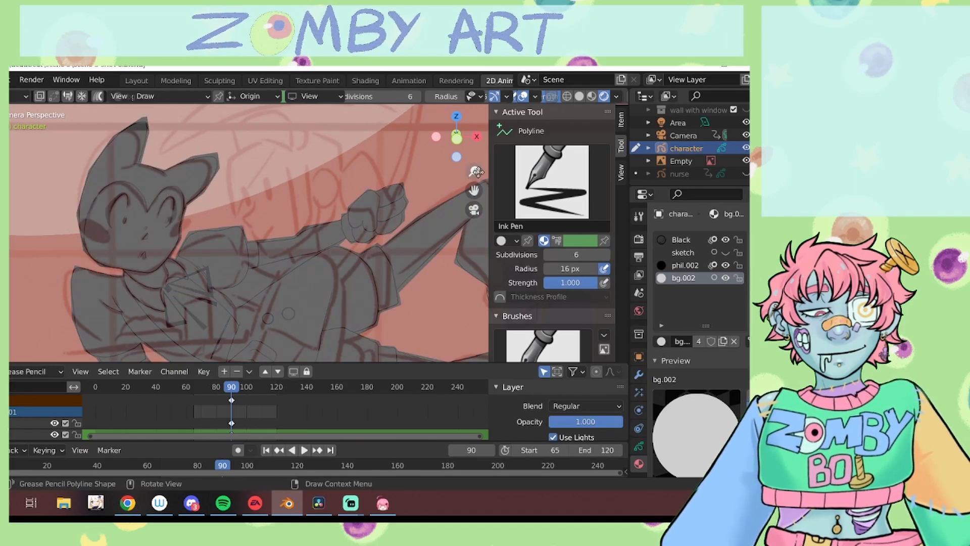
Step: Turn off Use Lights for the bg layer and hide the Empty reference image
click(639, 446)
click(700, 424)
scroll(249, 233, down, 2)
scroll(248, 232, up, 1)
shift+middle_drag(283, 262, 212, 197)
click(746, 161)
Step: Fill the bent forearm, lower torso, extended leg and its shoe with a second polyline shape on the bg layer
click(42, 280)
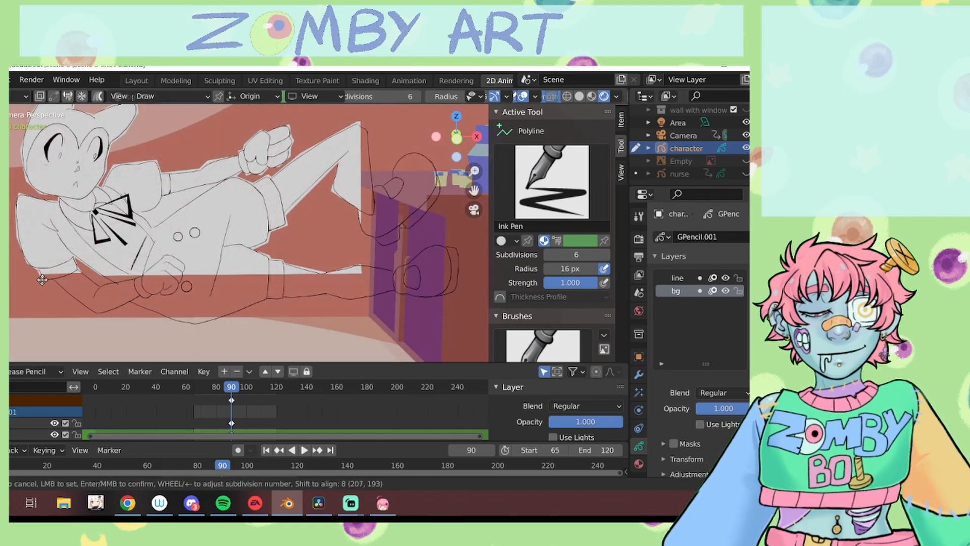
click(214, 329)
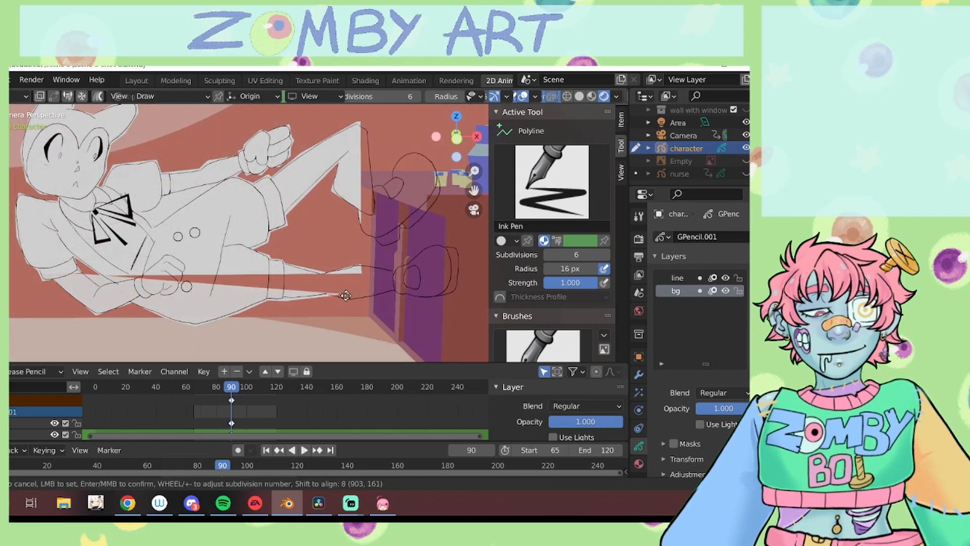
click(457, 290)
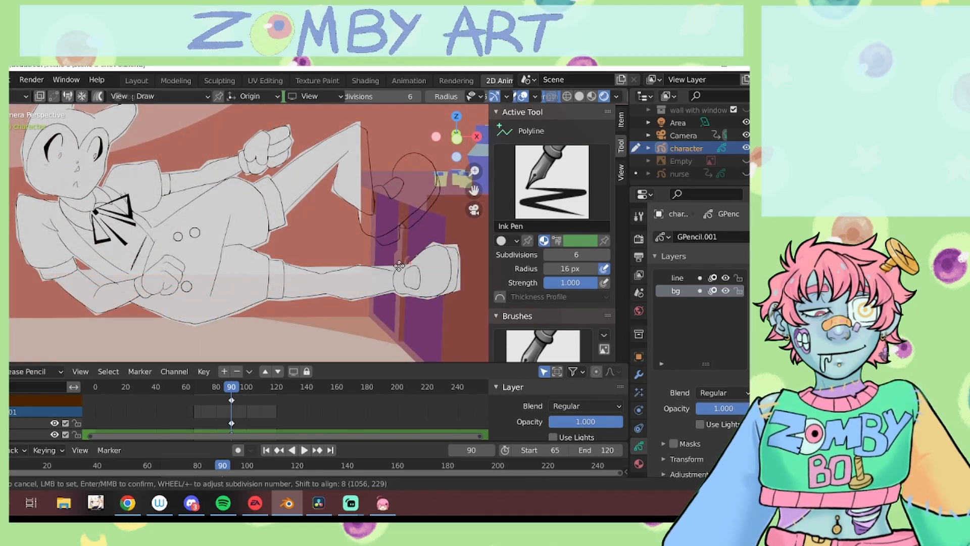
key(Return)
Step: Fill the raised lower leg and its shoe with another polyline shape on the bg layer
click(361, 208)
click(359, 230)
click(382, 248)
click(402, 241)
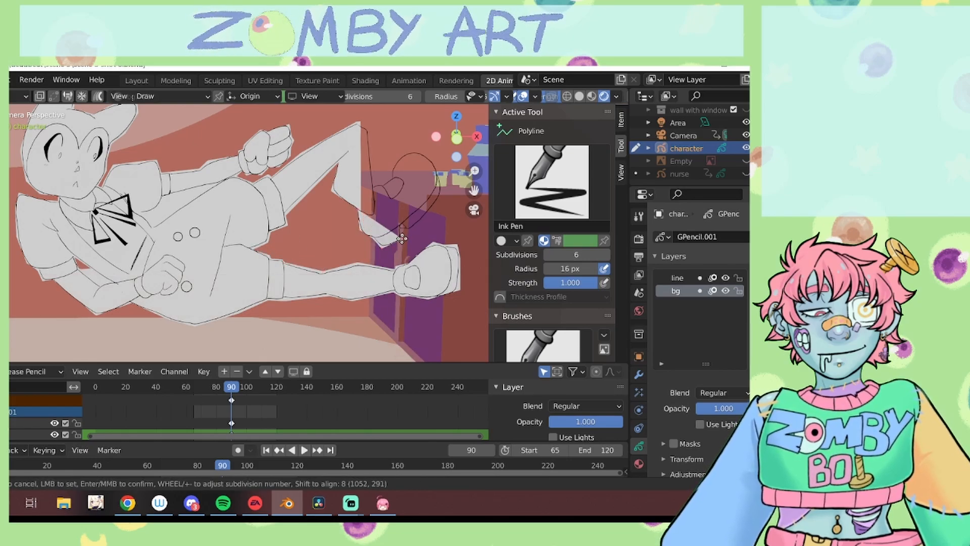
click(403, 229)
click(429, 208)
click(442, 189)
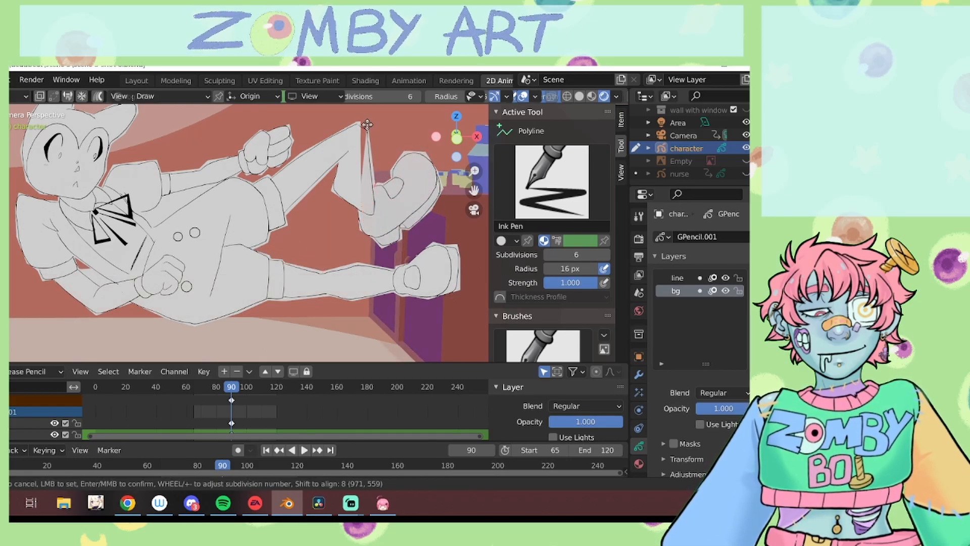
Step: On the line layer, draw the curved, spiky outline behind the character's back and legs with the Black material and Draw tool
click(677, 278)
click(638, 464)
click(681, 240)
key(shift+space)
key(d)
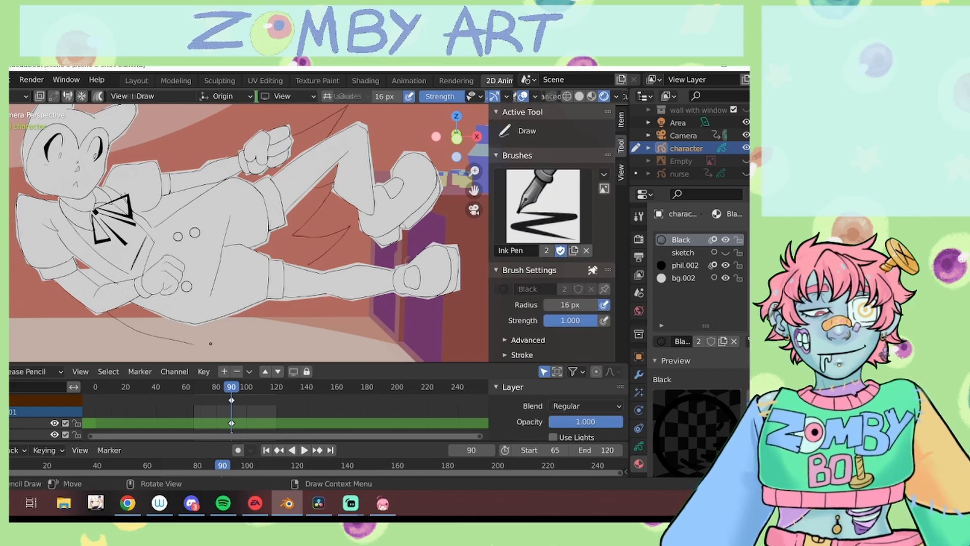
Step: Switch back to the bg.002 material and the Polyline tool
click(683, 278)
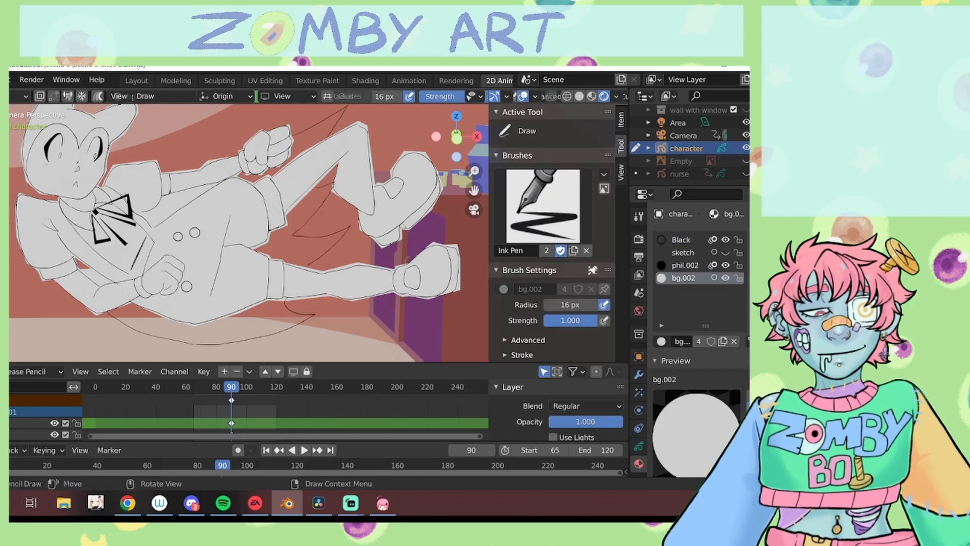
key(shift+space)
key(p)
click(92, 313)
click(137, 332)
click(217, 346)
key(Escape)
Step: On the bg layer, trace a closed polyline fill over the spiky shape behind the character's back and legs
click(26, 433)
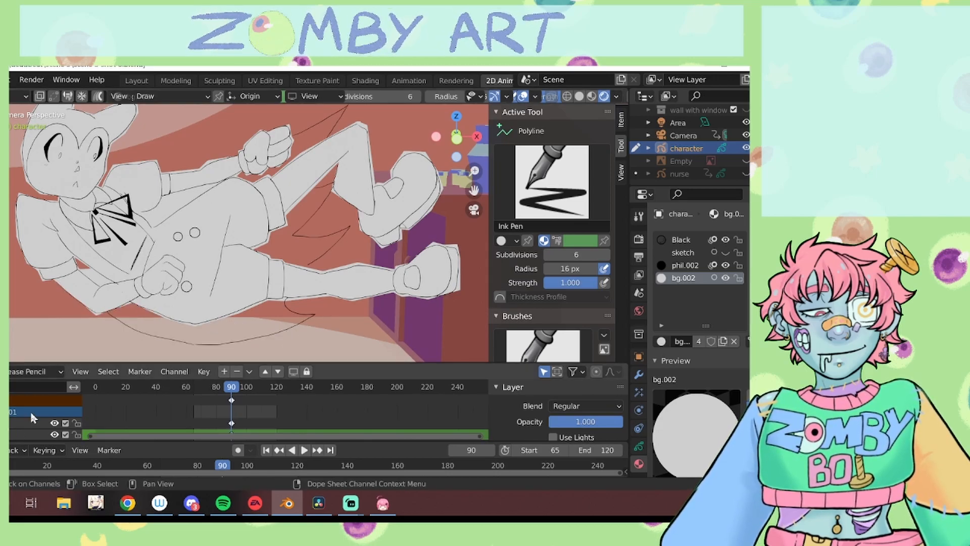
click(104, 315)
click(203, 348)
click(287, 300)
click(310, 265)
click(332, 252)
click(353, 221)
click(325, 234)
click(294, 236)
click(333, 180)
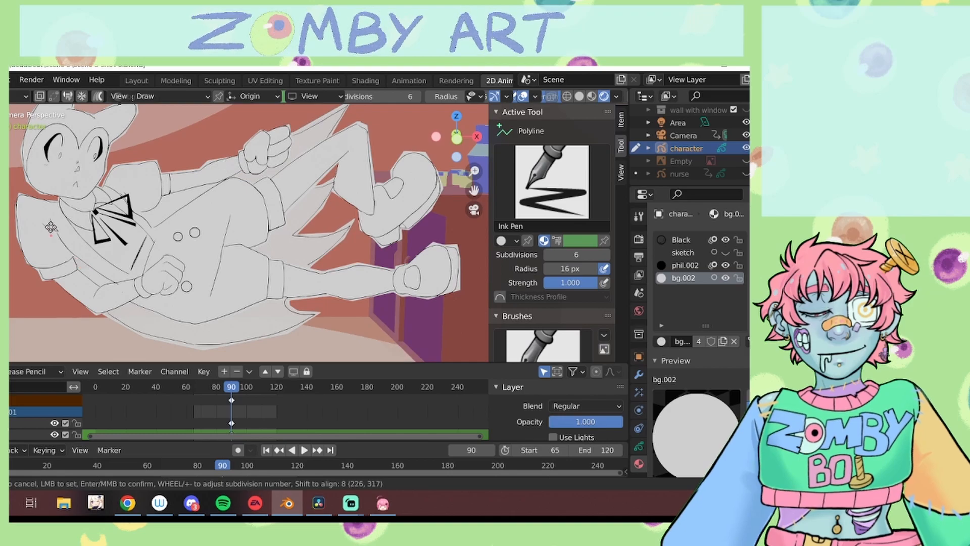
key(Return)
Step: Show the nurse object and play the animation around frame 90 to check the two figures together
scroll(283, 202, down, 5)
click(746, 173)
click(218, 387)
key(space)
key(space)
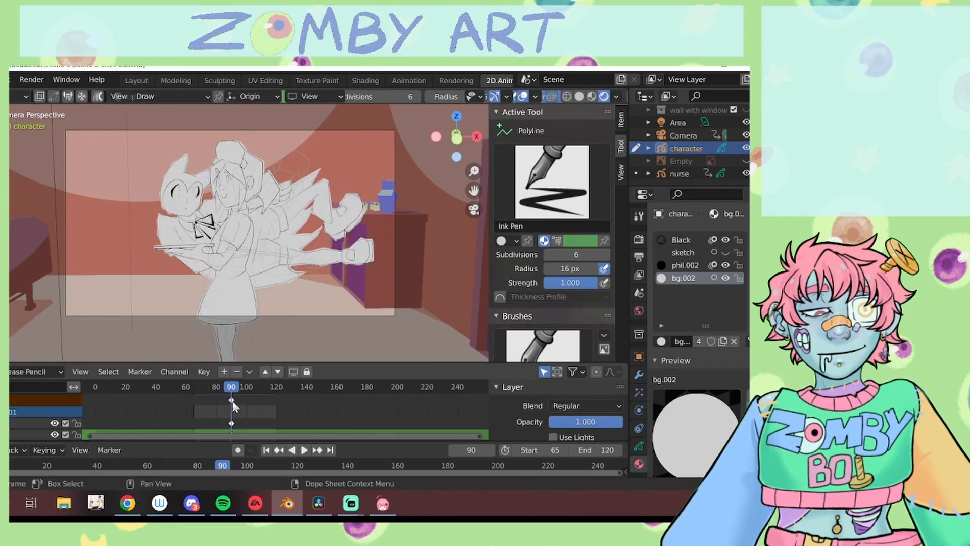
Step: Insert an object keyframe for the character in the Animation workspace and shift its drawing keyframes to frame 85
click(409, 81)
key(i)
click(290, 225)
click(500, 81)
drag(231, 401, 224, 400)
key(space)
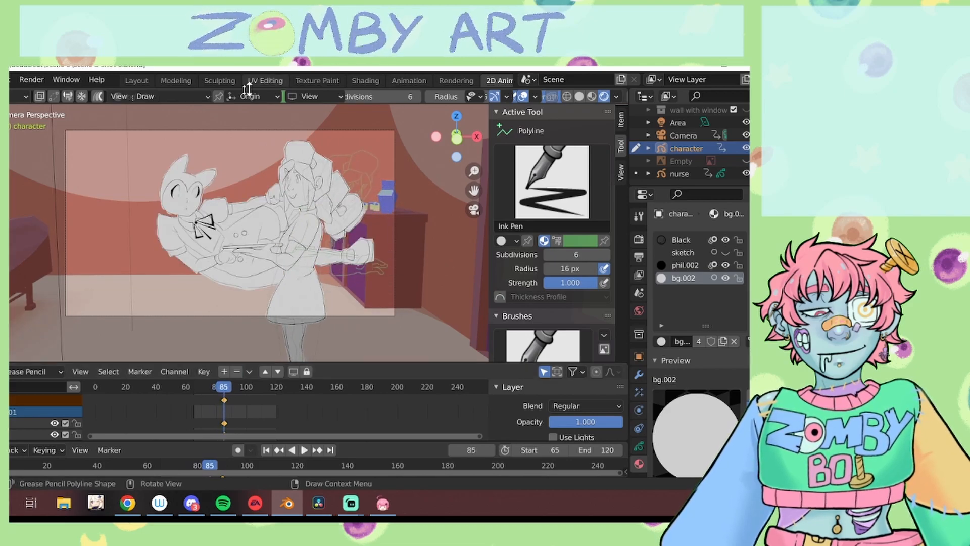
Step: In the Layout workspace, move the character right along X beyond the camera frame, insert a keyframe and play the animation
click(136, 81)
drag(376, 334, 470, 333)
key(i)
click(353, 225)
key(space)
key(space)
Step: Undo the trial move of the character, delete its object keyframe near frame 90 and replay the animation
drag(253, 398, 245, 417)
drag(364, 336, 319, 342)
key(ctrl+z)
click(244, 412)
key(Delete)
key(space)
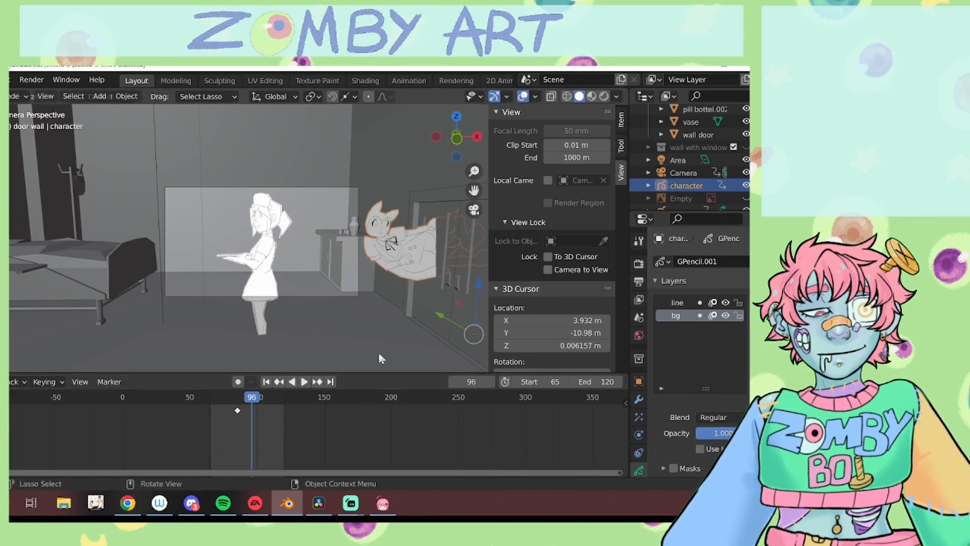
Step: Move the character back into the nurse's arms and insert an object keyframe at frame 95
key(Escape)
key(g)
drag(323, 344, 319, 338)
key(i)
click(318, 325)
key(i)
click(324, 283)
key(i)
click(318, 307)
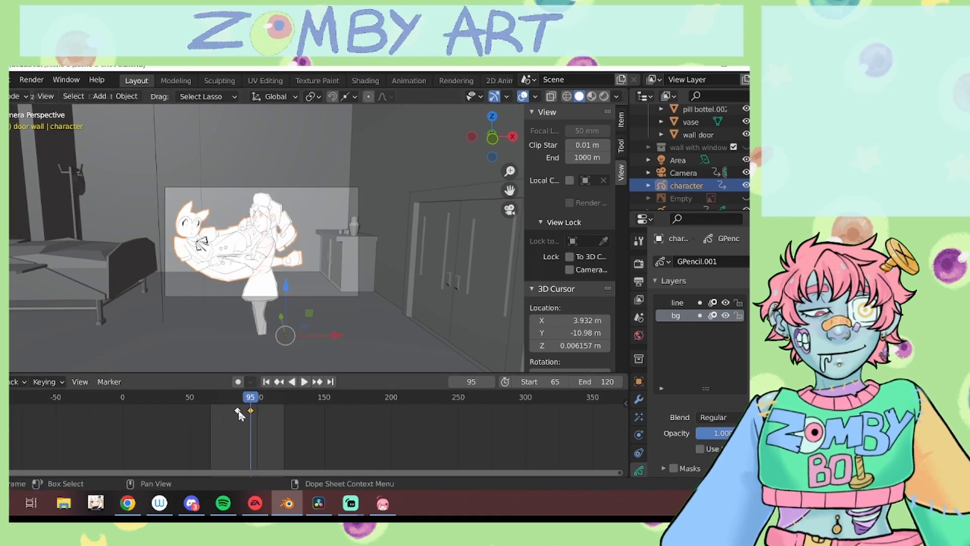
Step: Set the character keyframes' easing mode to Ease Out and play the animation
right_click(234, 407)
mouse_move(247, 395)
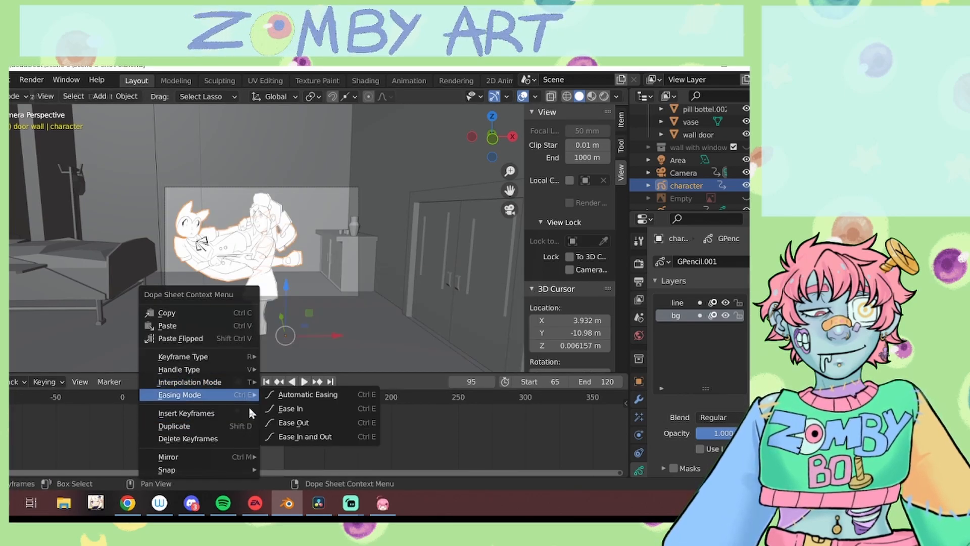
click(322, 423)
key(space)
key(space)
Step: Shift the character's second keyframe to just past frame 100 and play the animation in Rendered viewport shading
drag(251, 413, 258, 423)
key(ctrl+z)
click(262, 418)
key(space)
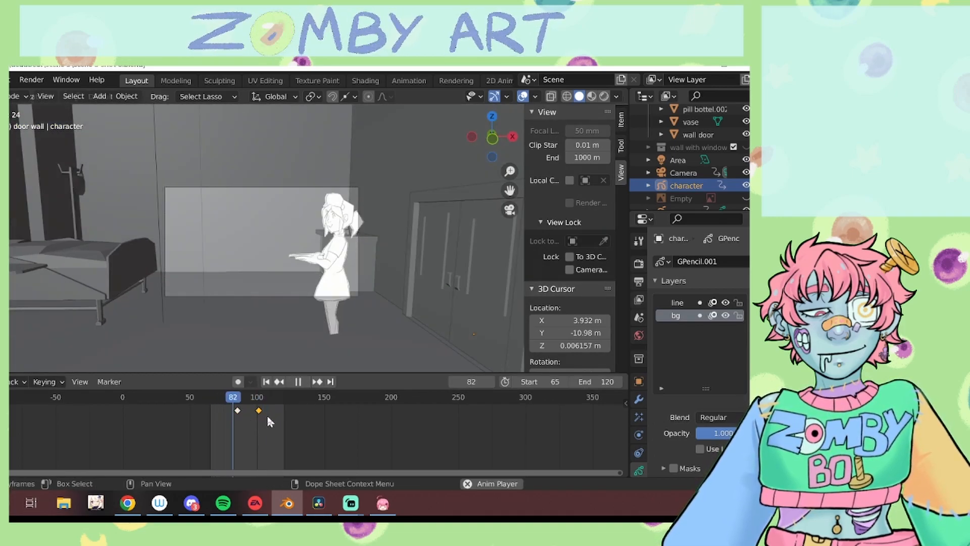
key(space)
click(604, 96)
key(space)
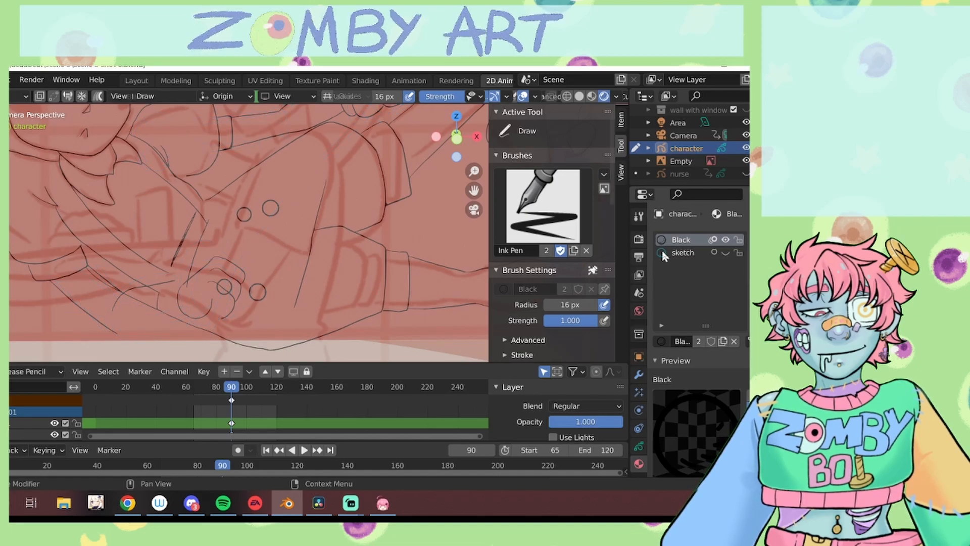
Step: Lock the sketch material and the body line-art layer so only the arm and hand lines are editable in Edit Mode
click(740, 253)
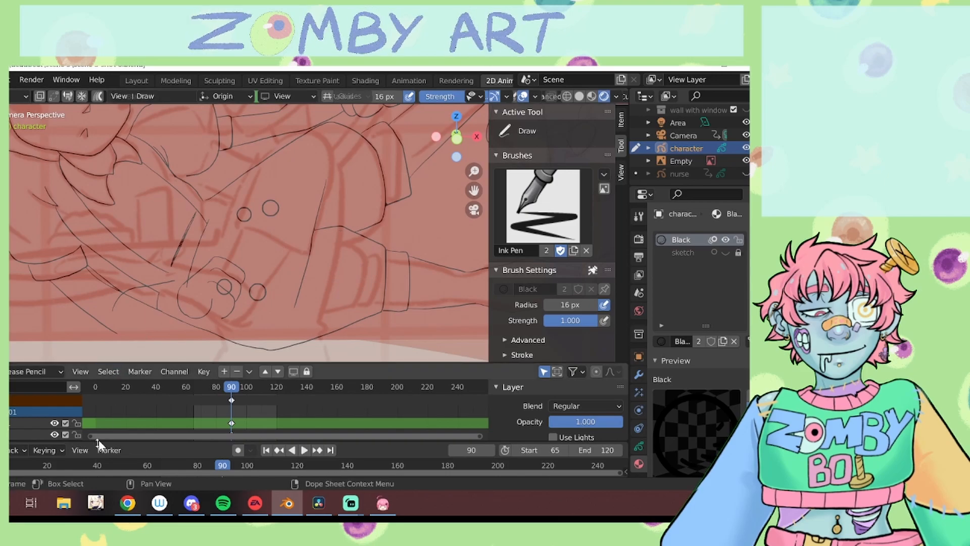
click(11, 96)
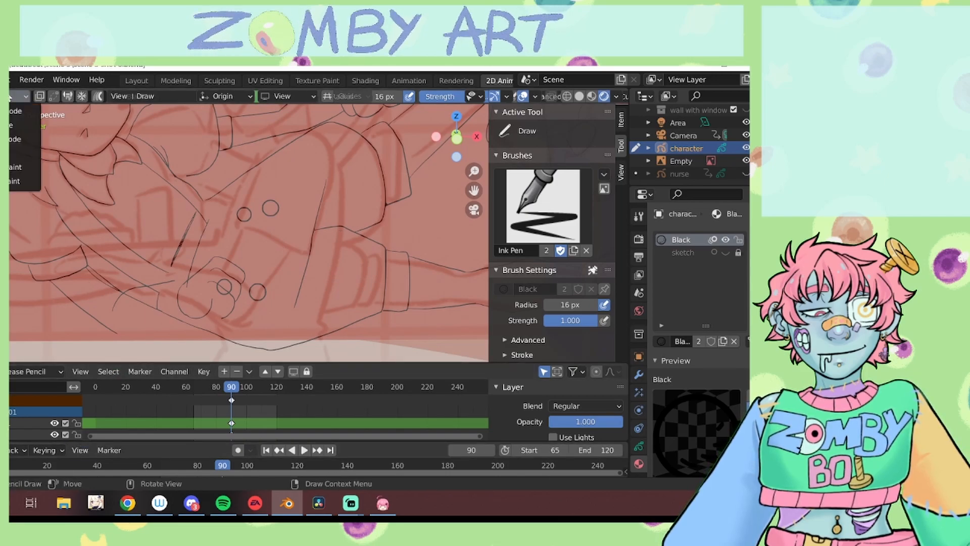
click(11, 126)
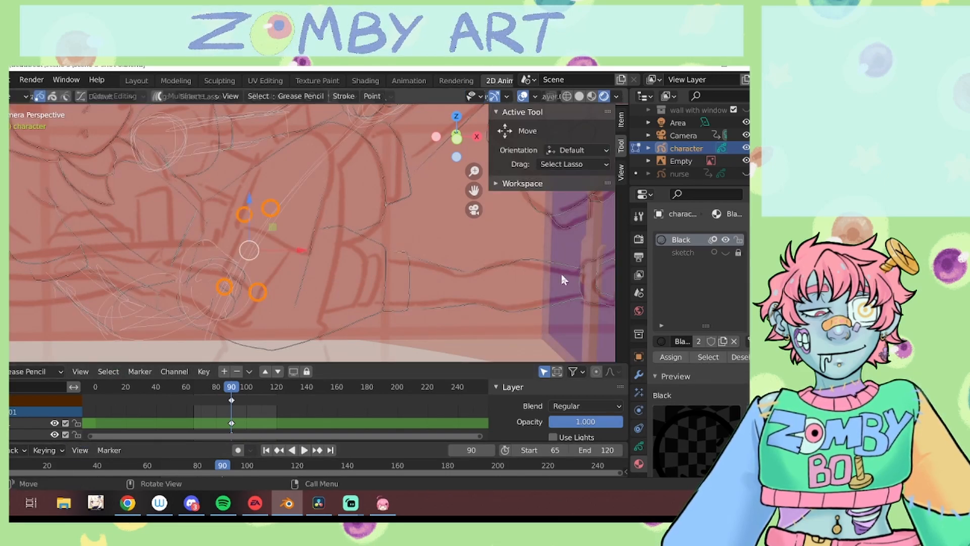
click(640, 448)
click(739, 291)
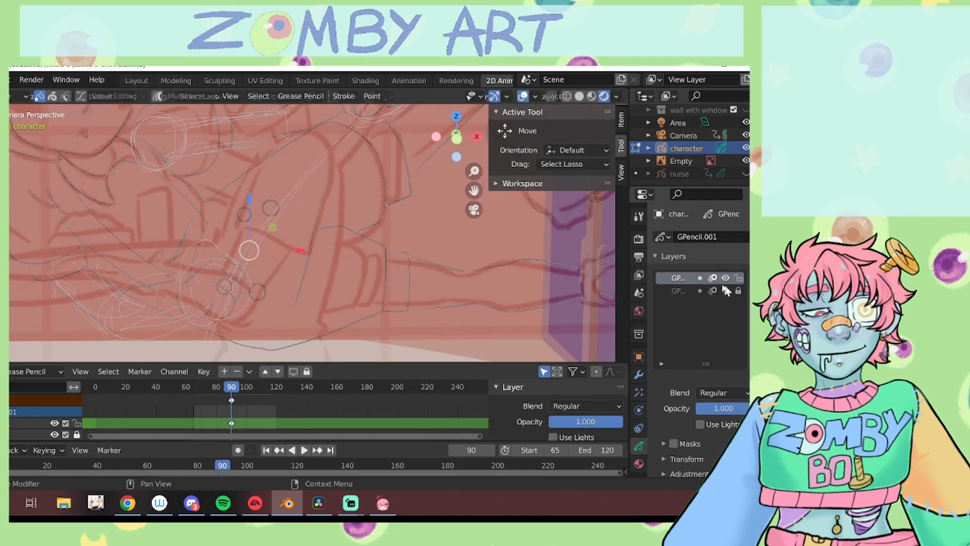
Step: Move the lower hand's strokes slightly toward the character's legs and return to Draw Mode
mouse_move(259, 273)
mouse_down()
mouse_move(167, 311)
mouse_move(259, 260)
mouse_move(182, 277)
mouse_move(238, 274)
mouse_move(212, 230)
mouse_move(271, 272)
mouse_up()
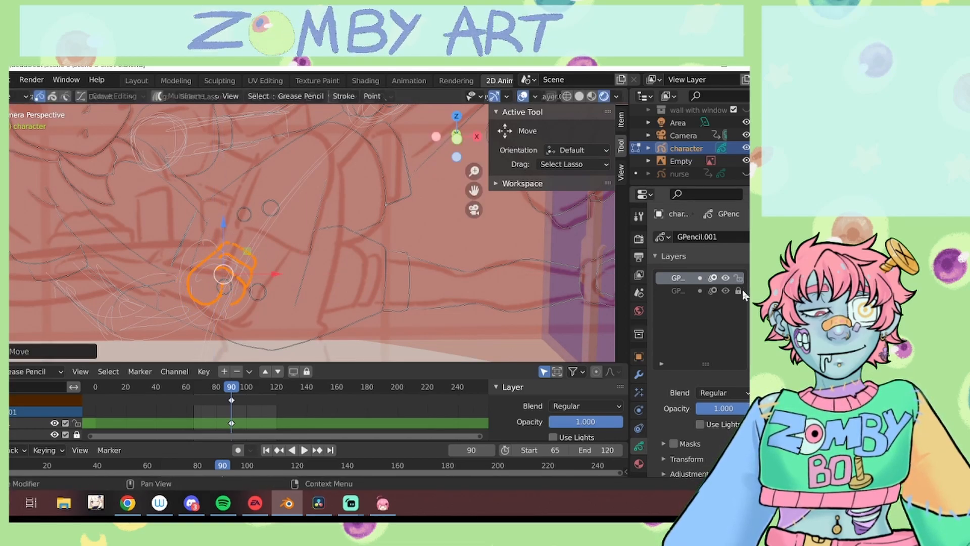
click(18, 96)
click(23, 154)
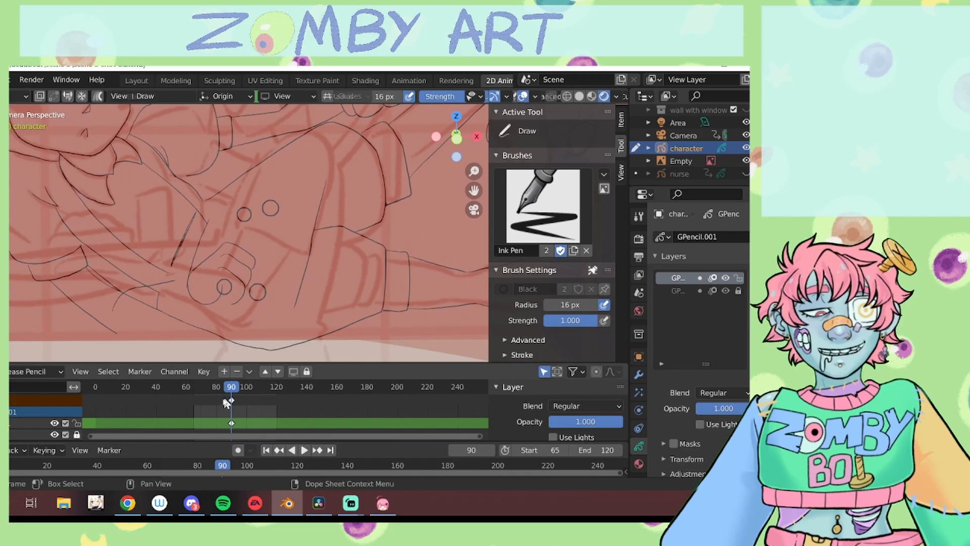
Step: Unlock the sketch material and switch to the Erase tool
click(639, 461)
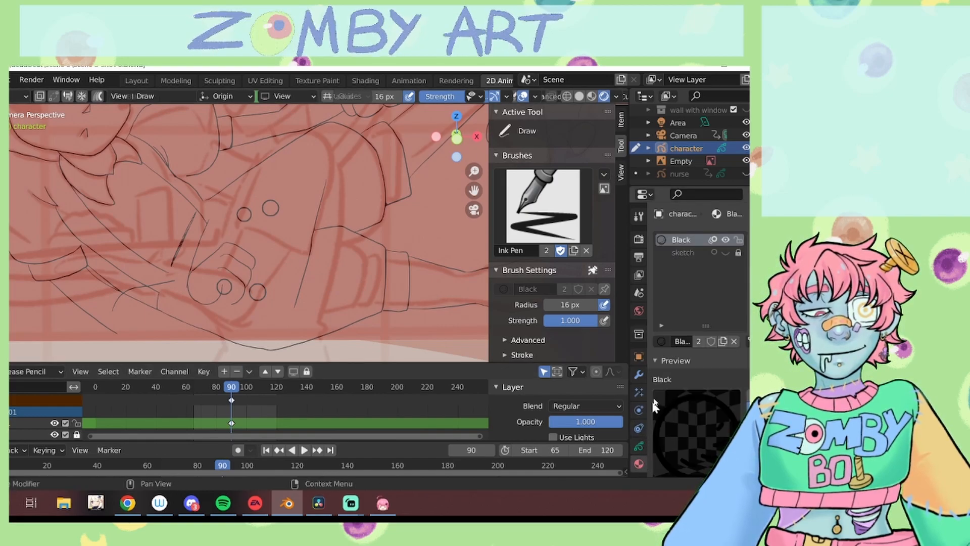
click(739, 253)
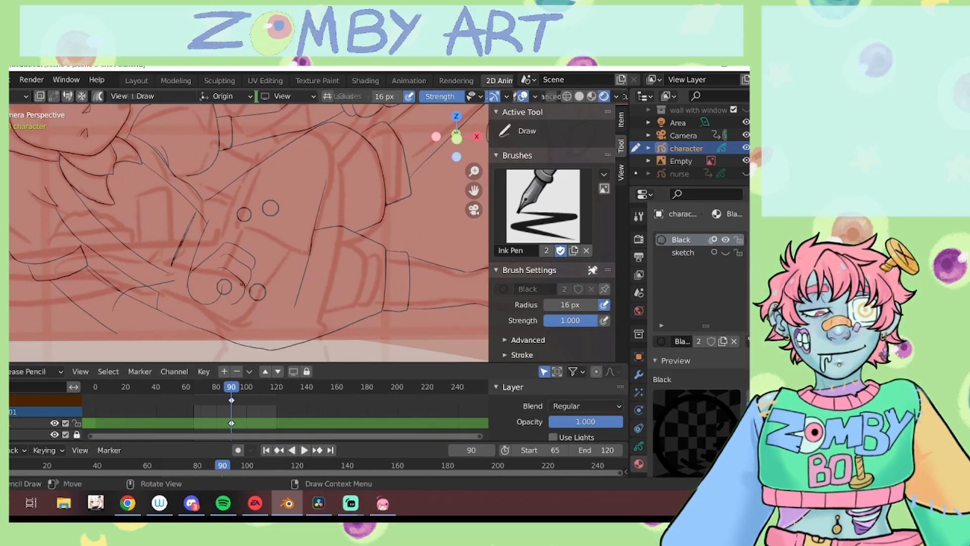
key(e)
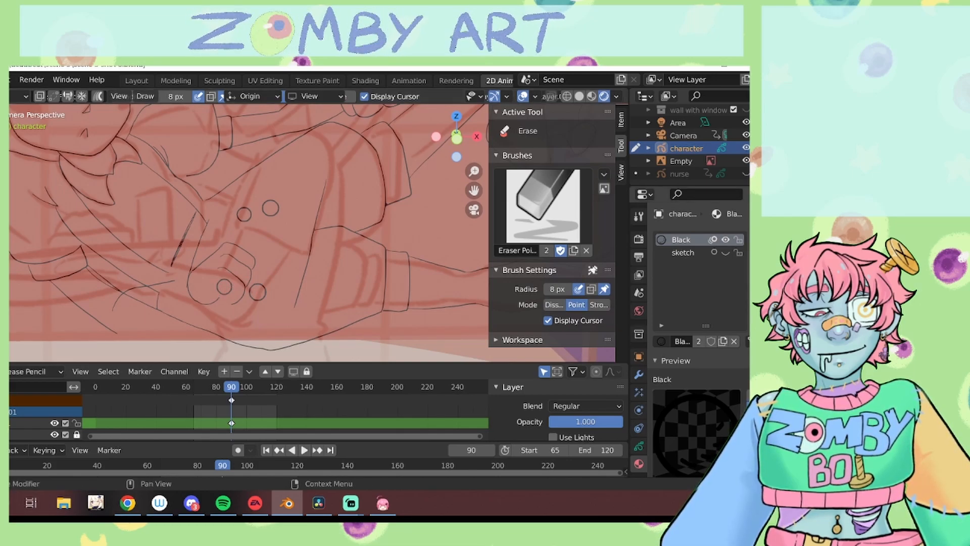
Step: Lock and hide the body line-art layer in the character's layer list
click(639, 446)
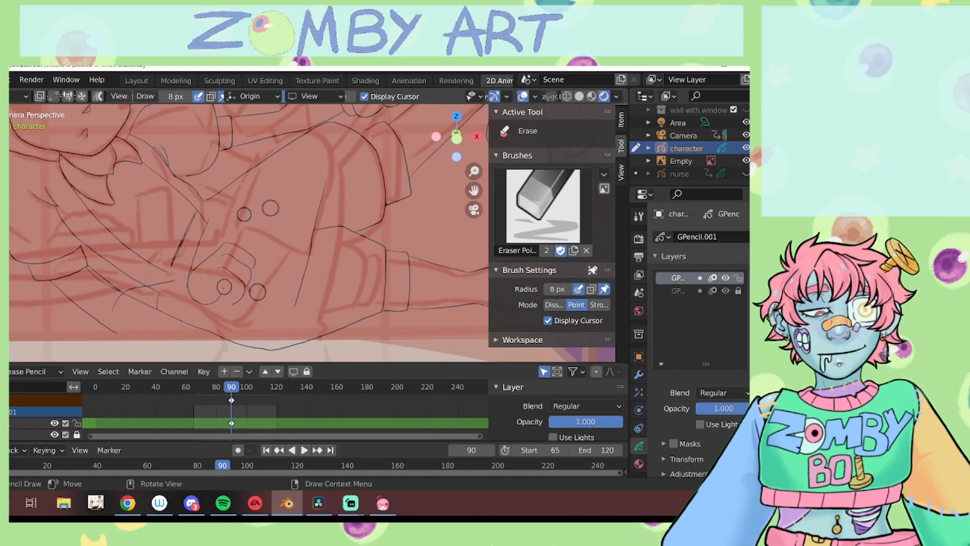
click(639, 464)
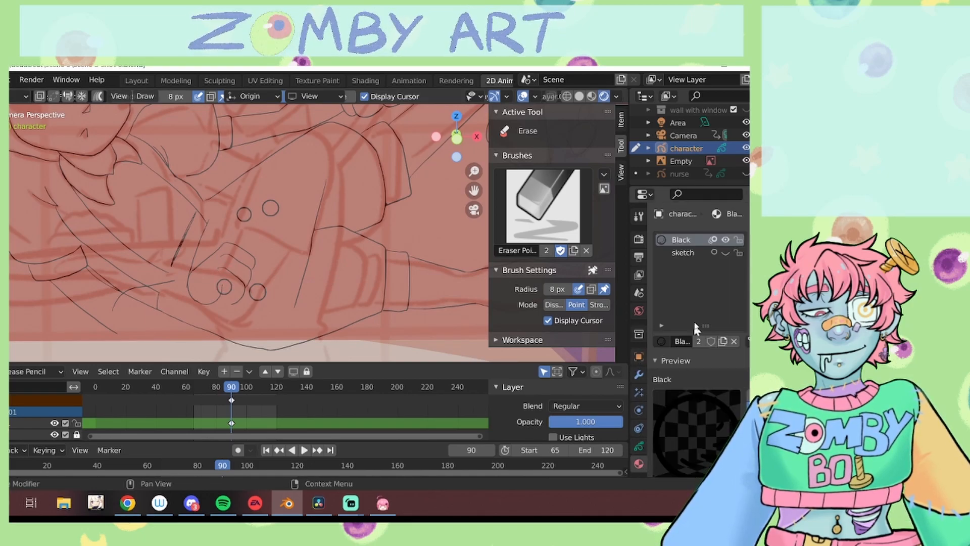
click(640, 447)
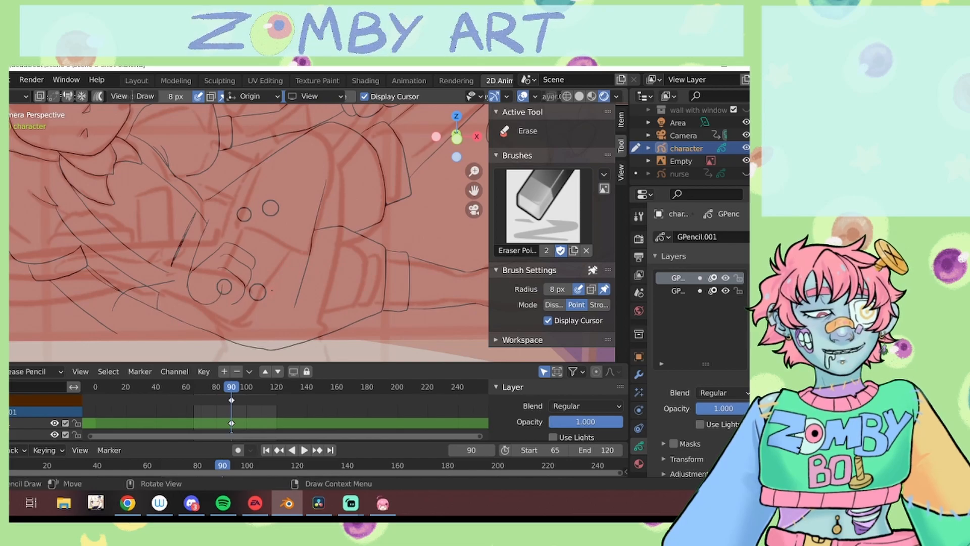
click(738, 291)
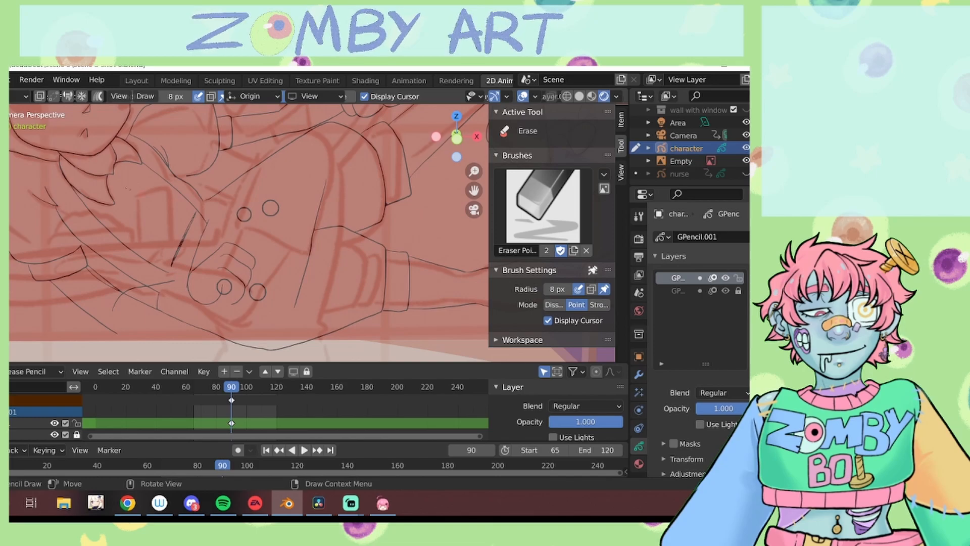
click(726, 290)
click(726, 291)
click(725, 291)
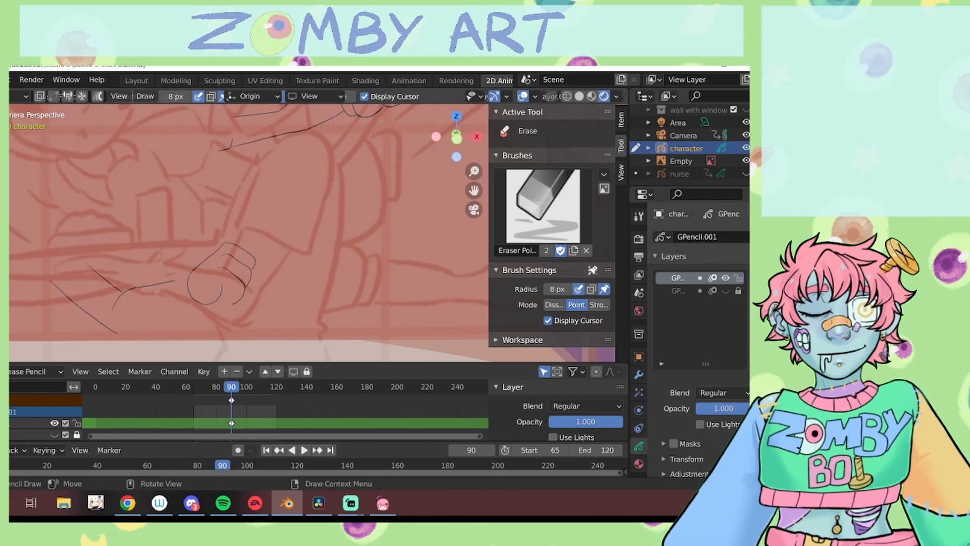
Step: Draw the missing cuff and forearm lines that join the lower hand to its arm with the Ink Pen
drag(474, 171, 474, 129)
drag(474, 191, 531, 112)
mouse_move(156, 235)
mouse_down()
mouse_move(132, 252)
mouse_move(181, 291)
mouse_up()
drag(474, 191, 553, 139)
drag(103, 296, 227, 244)
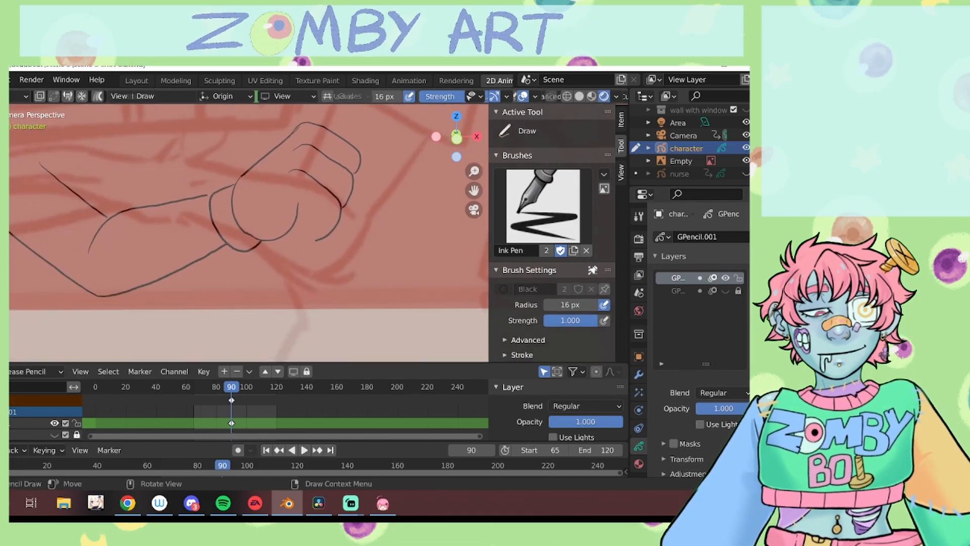
drag(288, 233, 318, 241)
Step: Show, select and unlock the body line-art layer, and lock the arm and hand layer
drag(474, 171, 465, 247)
drag(474, 191, 452, 237)
click(726, 291)
click(692, 289)
click(738, 278)
click(739, 290)
drag(474, 171, 474, 127)
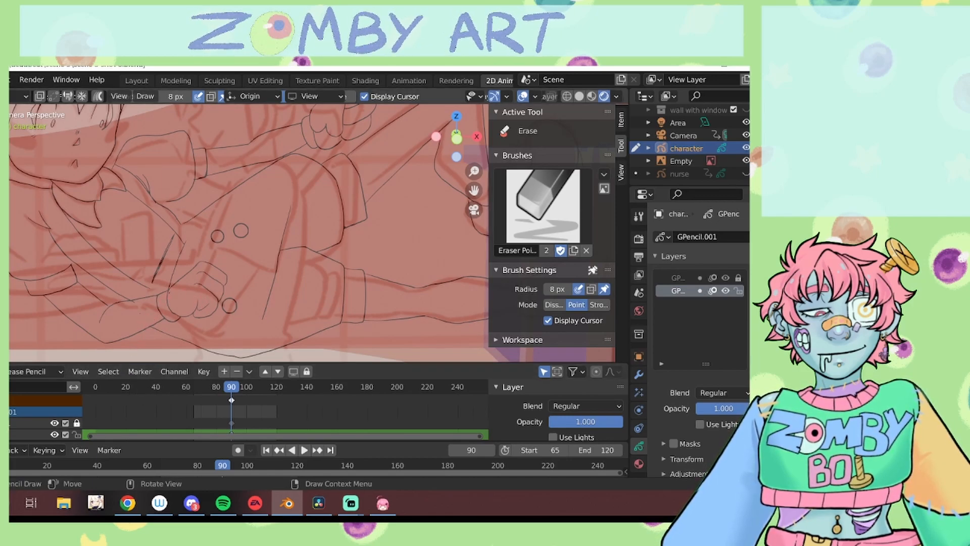
scroll(475, 190, down, 5)
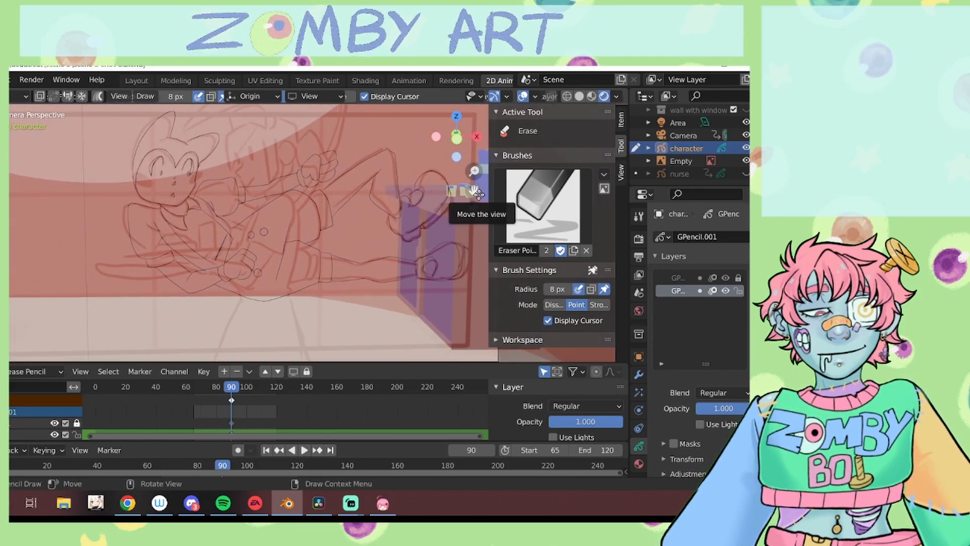
Step: Try adding a material slot to the character with a single-user copy of Black named phil
click(639, 464)
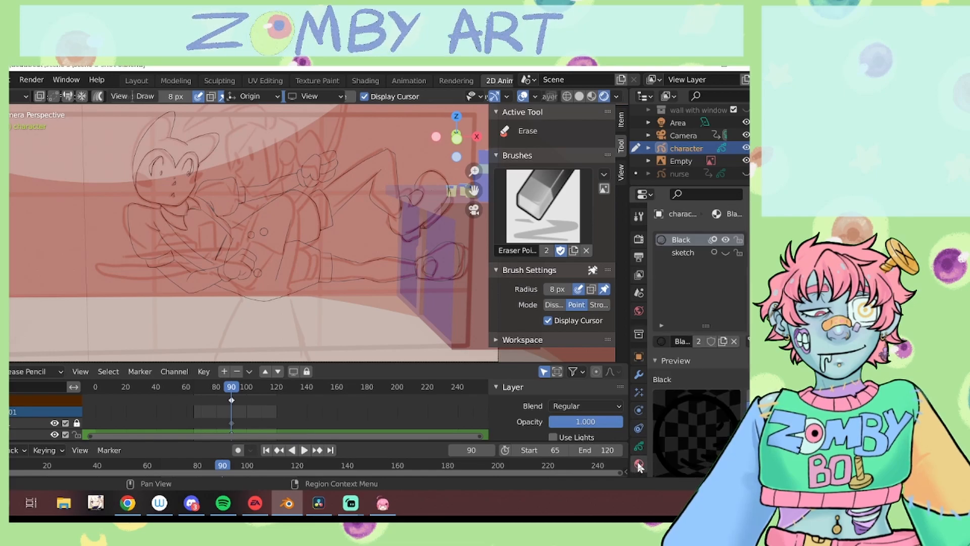
click(747, 239)
click(662, 341)
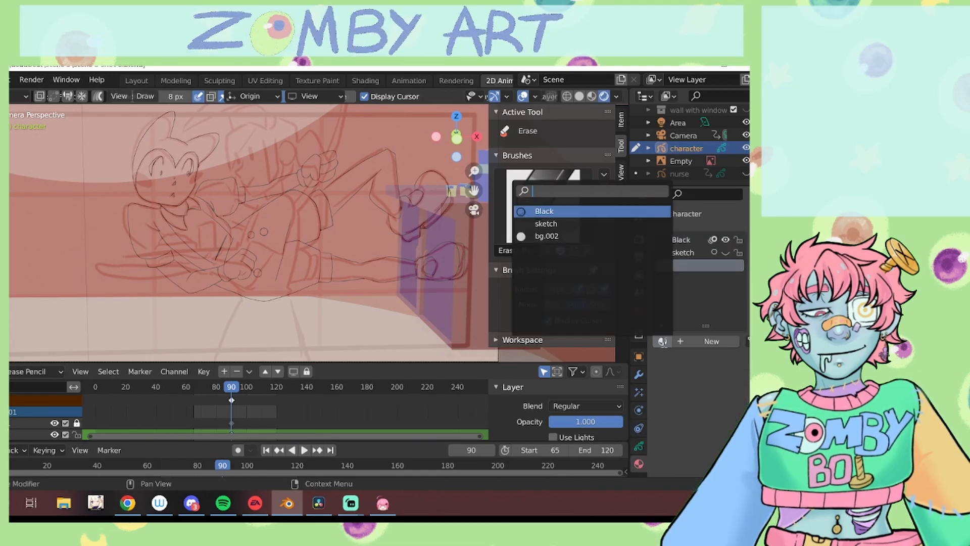
click(590, 211)
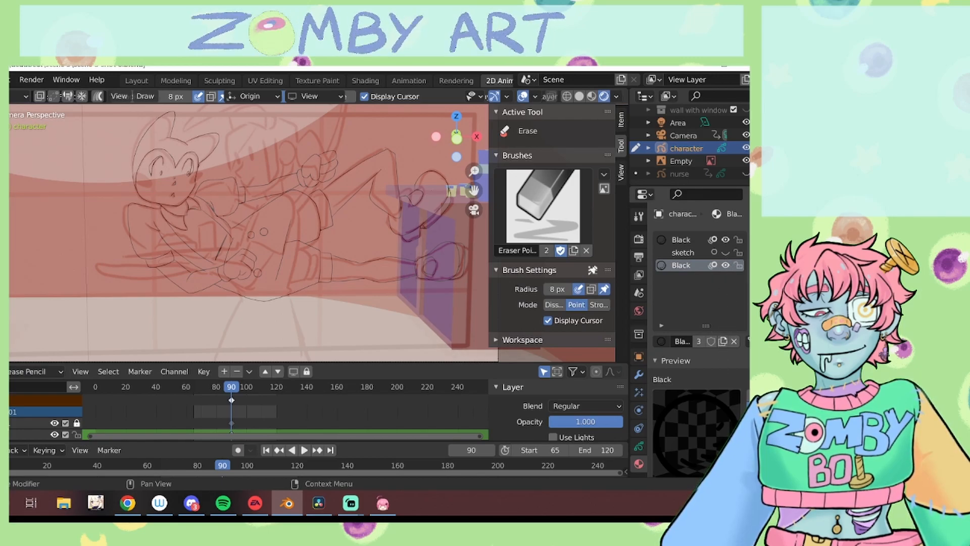
scroll(728, 283, down, 8)
scroll(738, 304, up, 7)
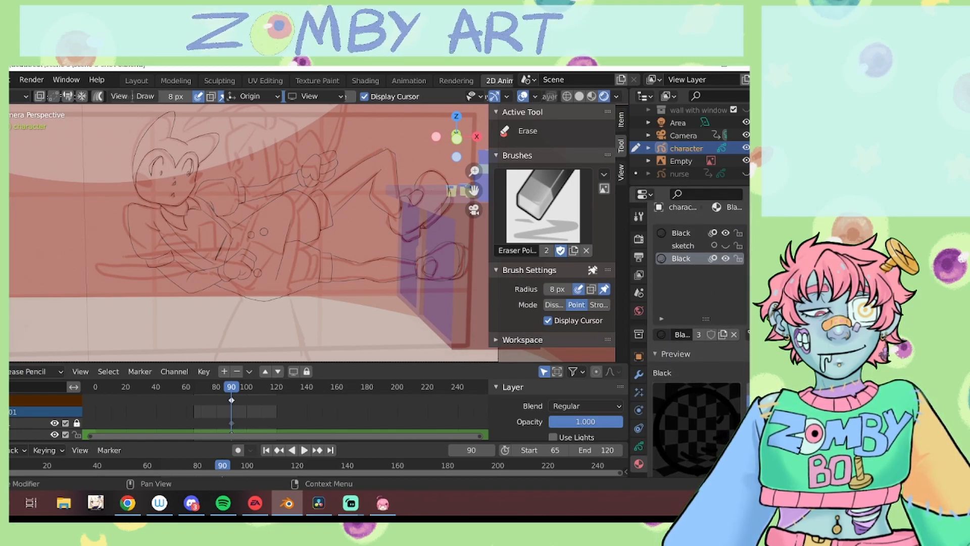
click(723, 335)
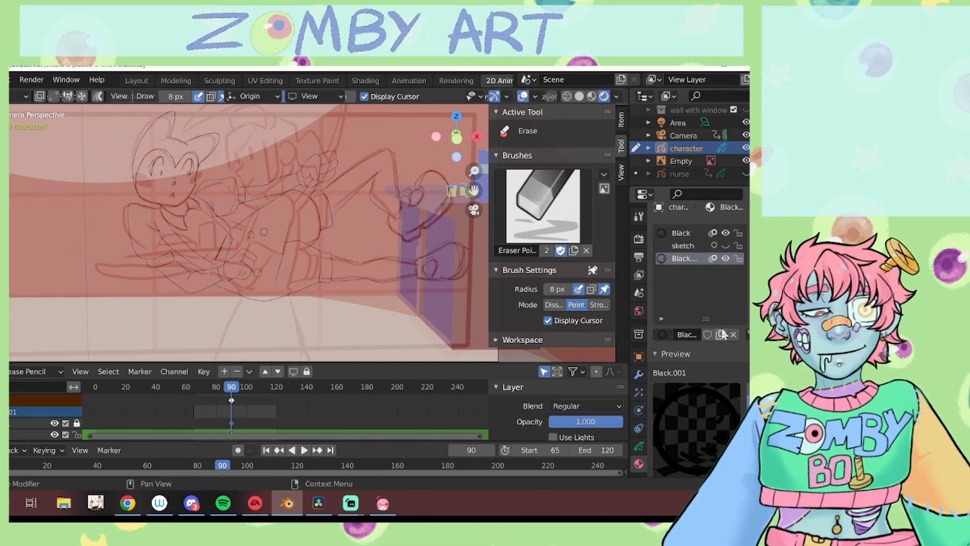
double_click(694, 260)
text(phil)
key(Return)
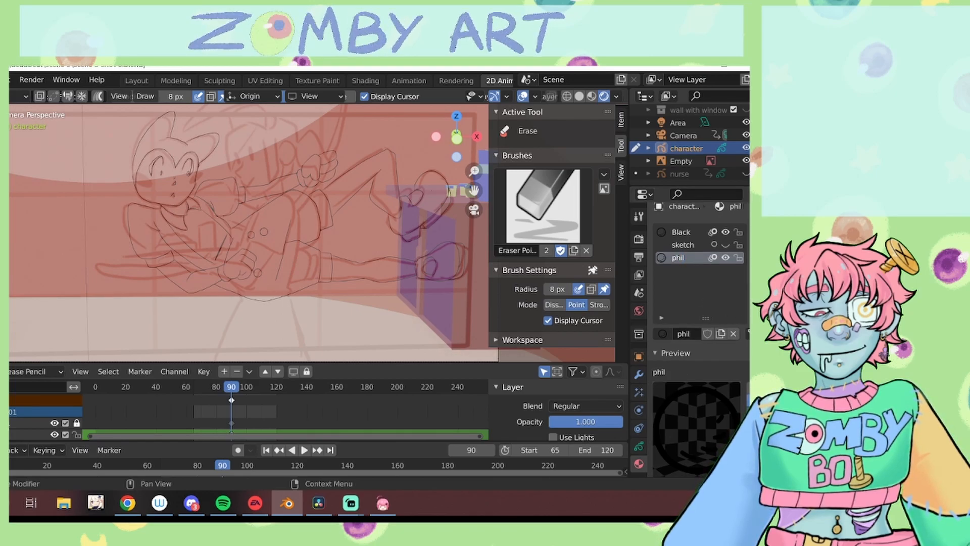
Step: Check the phil material's stroke and fill settings and remove its slot from the character
scroll(677, 401, down, 8)
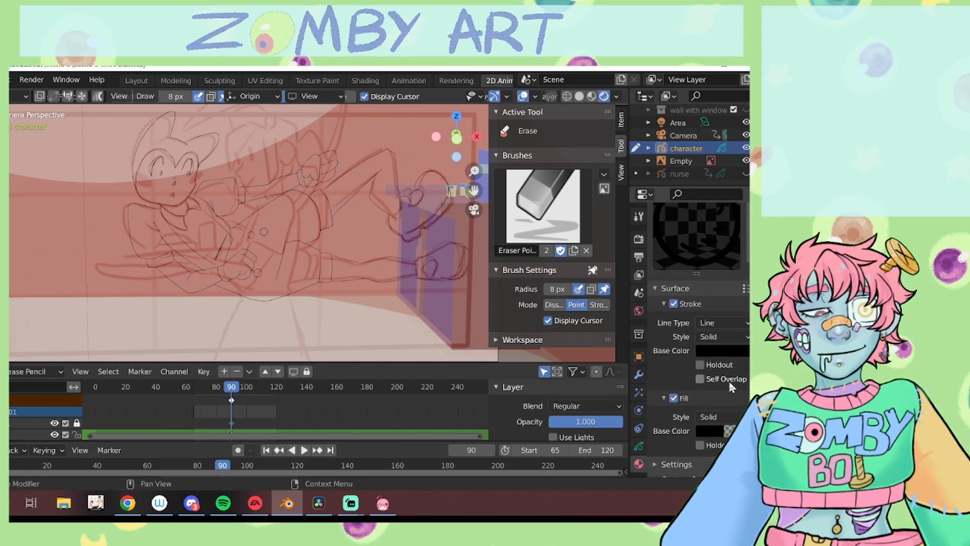
scroll(729, 381, up, 8)
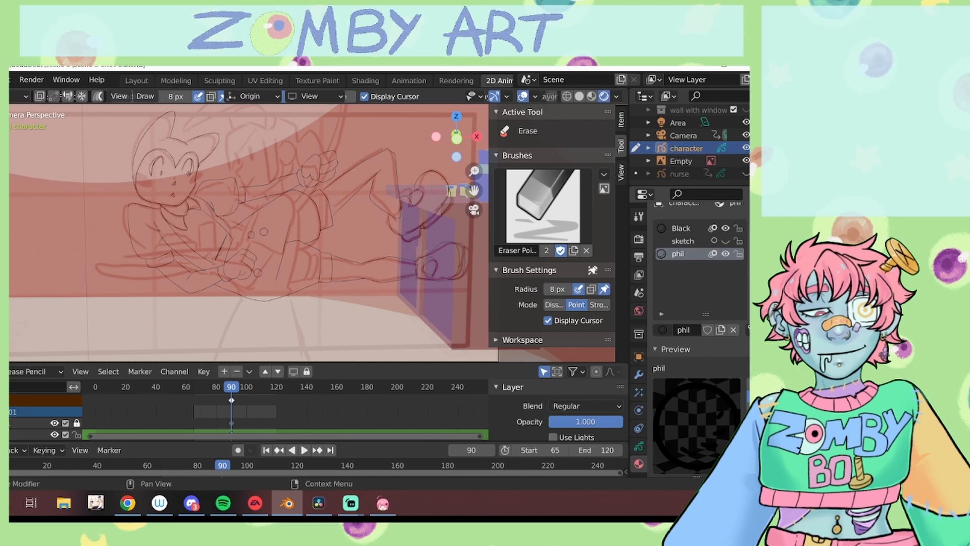
click(747, 263)
click(682, 228)
click(684, 241)
Step: Try adding another material slot with a single-user copy of sketch named phil
click(749, 228)
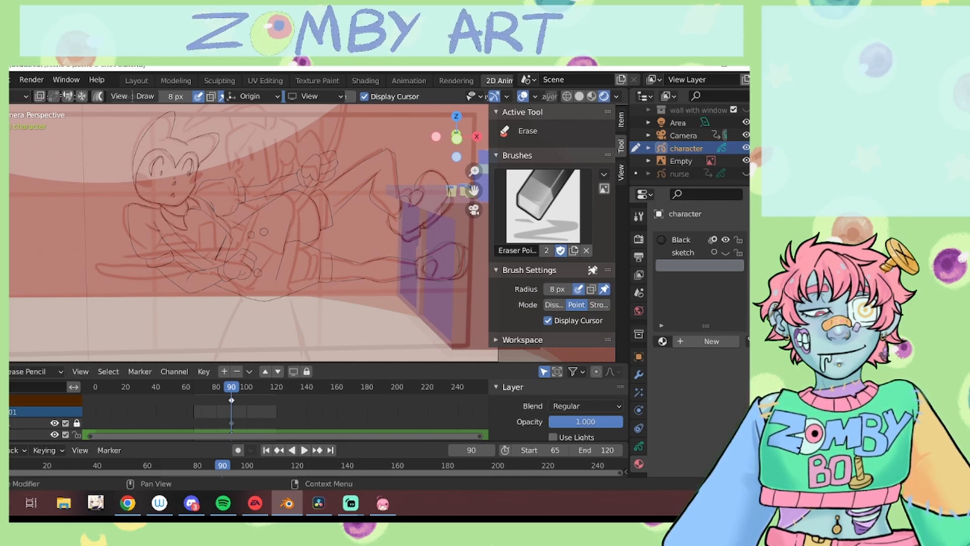
click(663, 341)
click(543, 236)
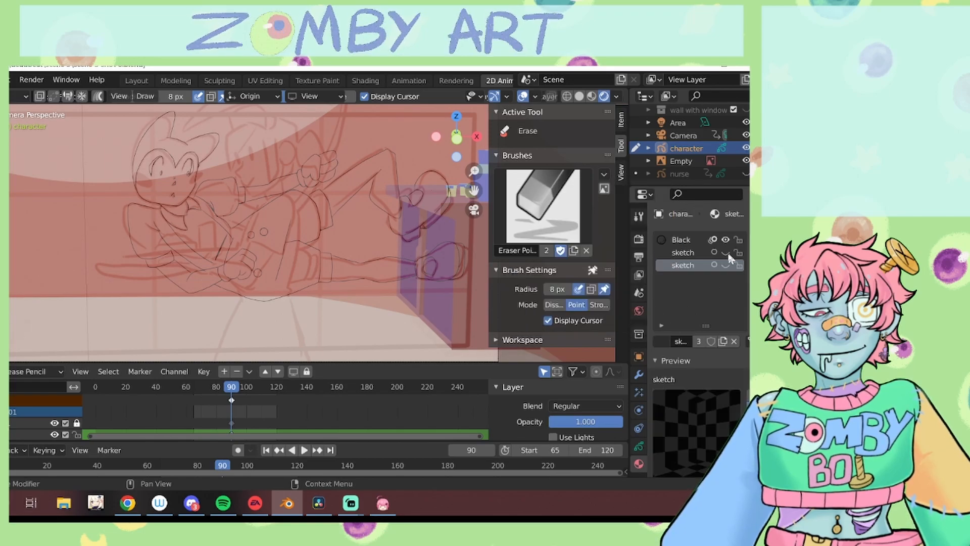
click(728, 342)
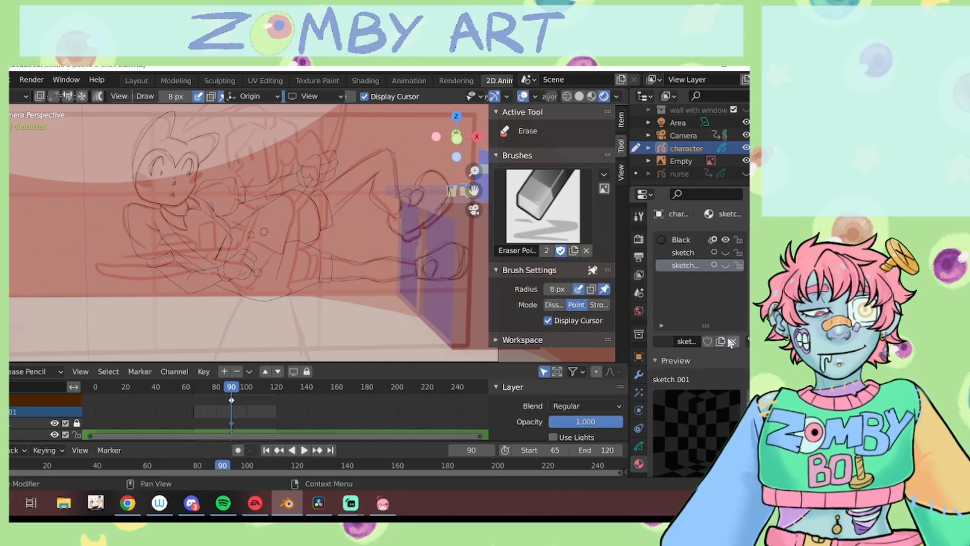
double_click(692, 267)
text(phil)
key(Return)
scroll(718, 281, down, 9)
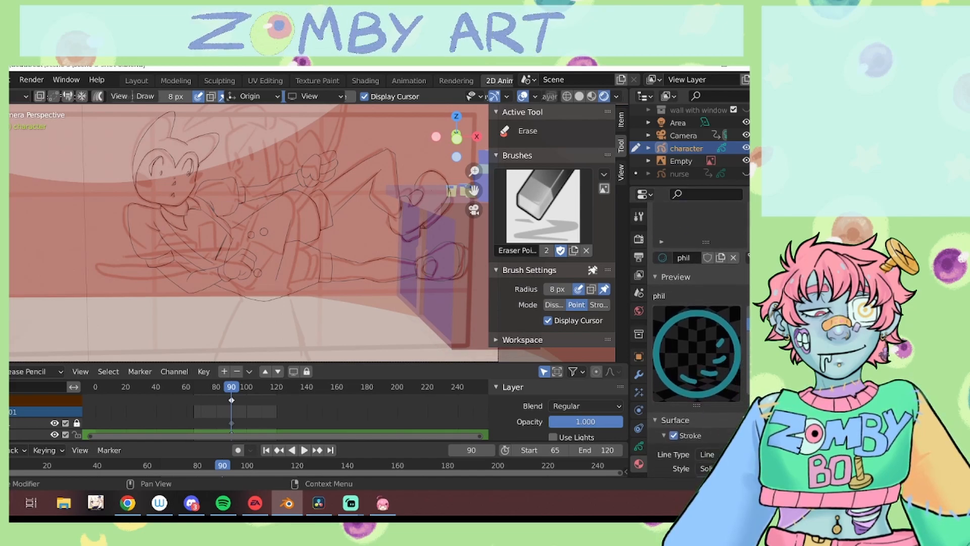
Step: Enable Fill on the copied sketch material named phil and expand its fill settings
click(714, 423)
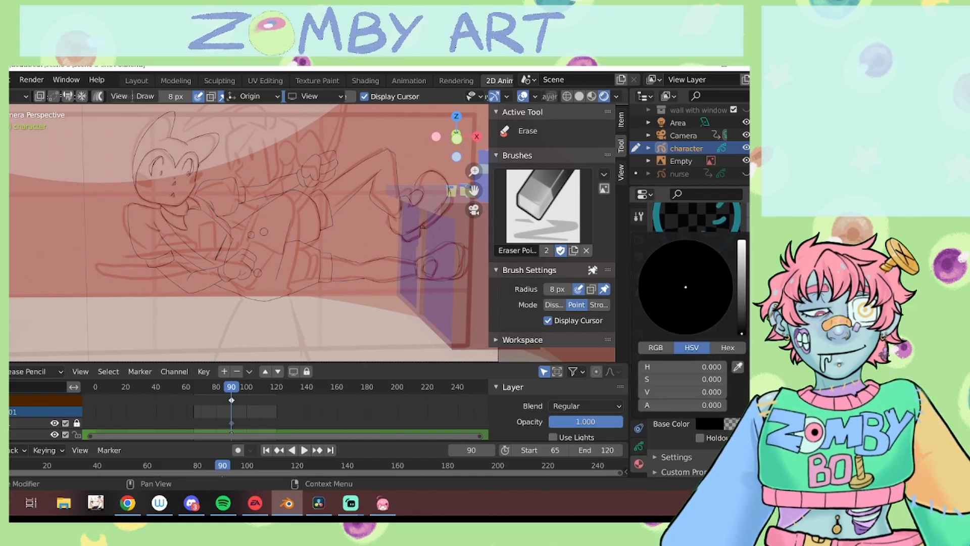
click(730, 425)
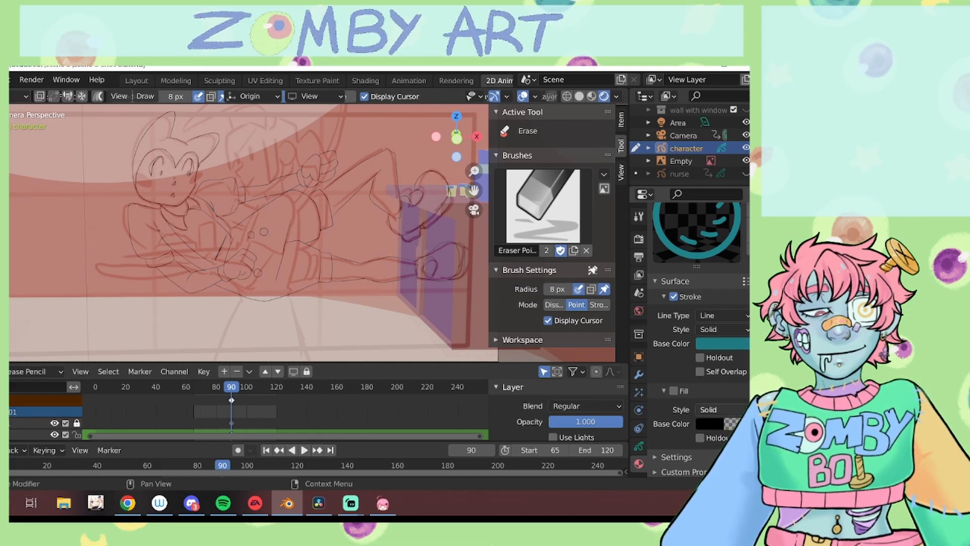
click(665, 391)
scroll(715, 373, up, 8)
scroll(715, 373, down, 8)
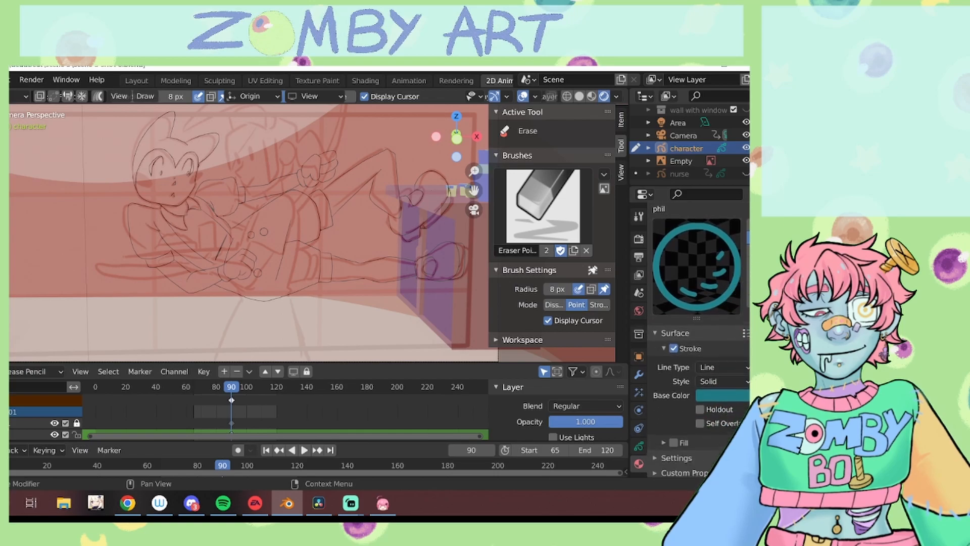
click(674, 440)
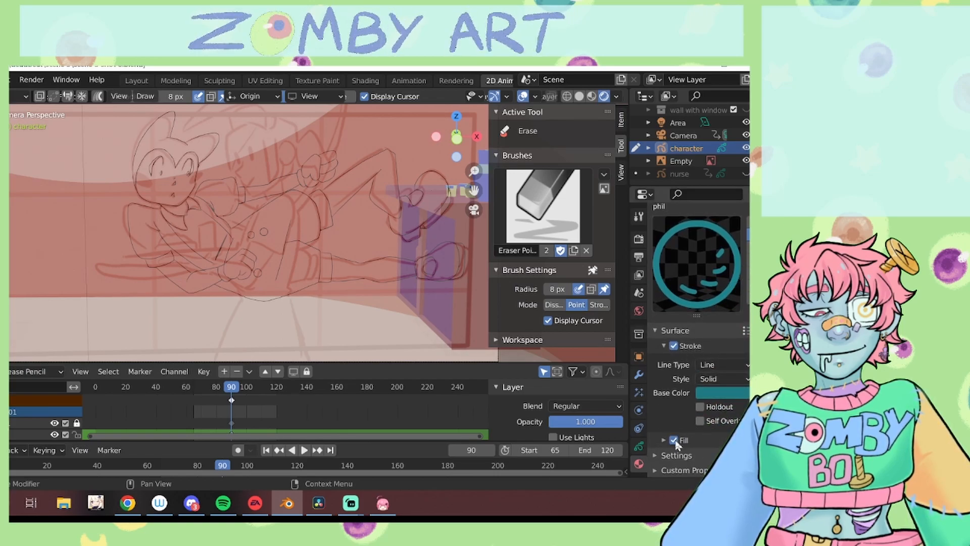
click(664, 440)
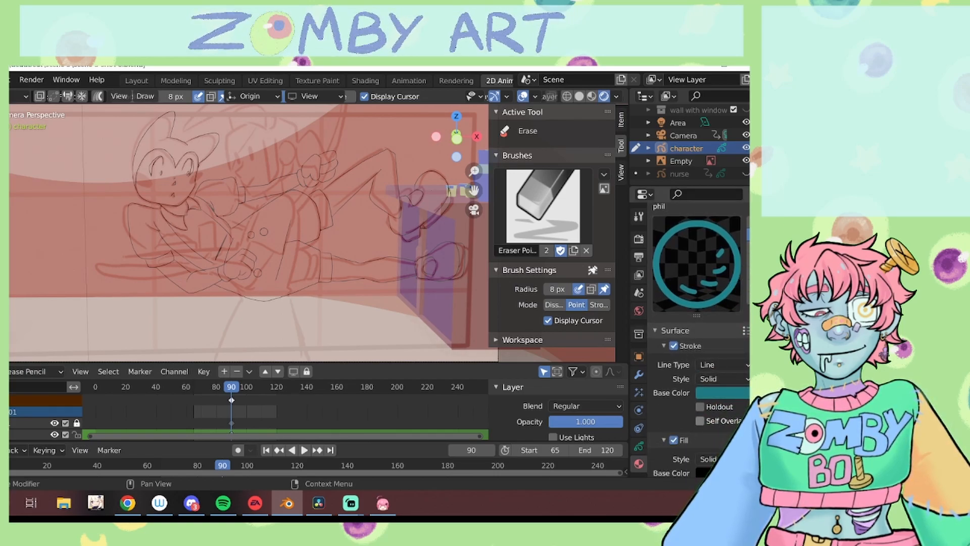
key(i)
key(i)
key(i)
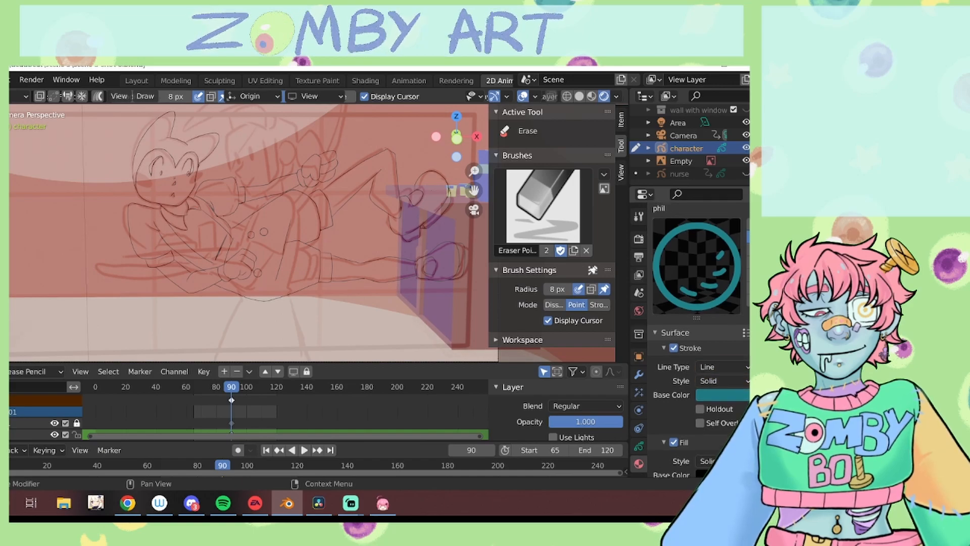
Step: Replace the sketch-based phil slot with a brand-new material named phil and enable its Fill
scroll(697, 303, up, 8)
click(754, 252)
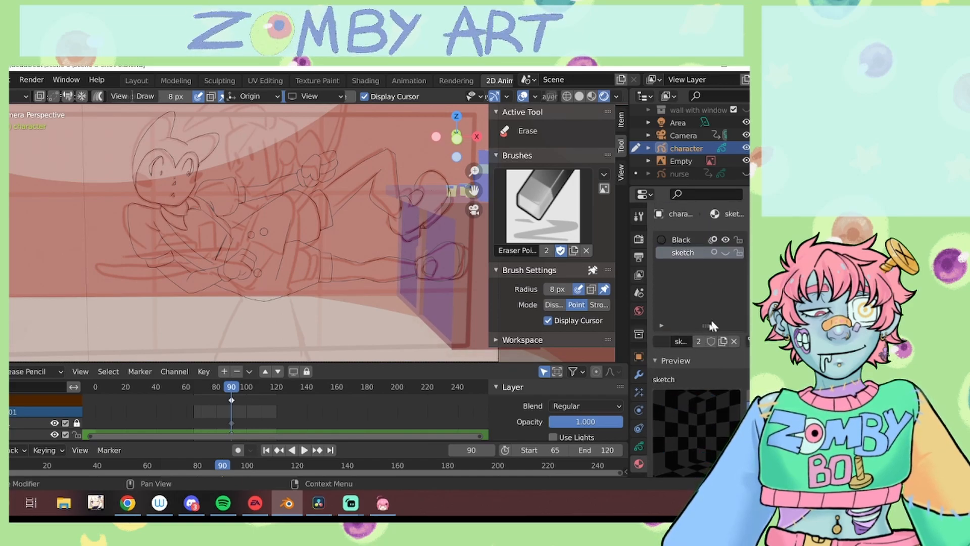
click(753, 240)
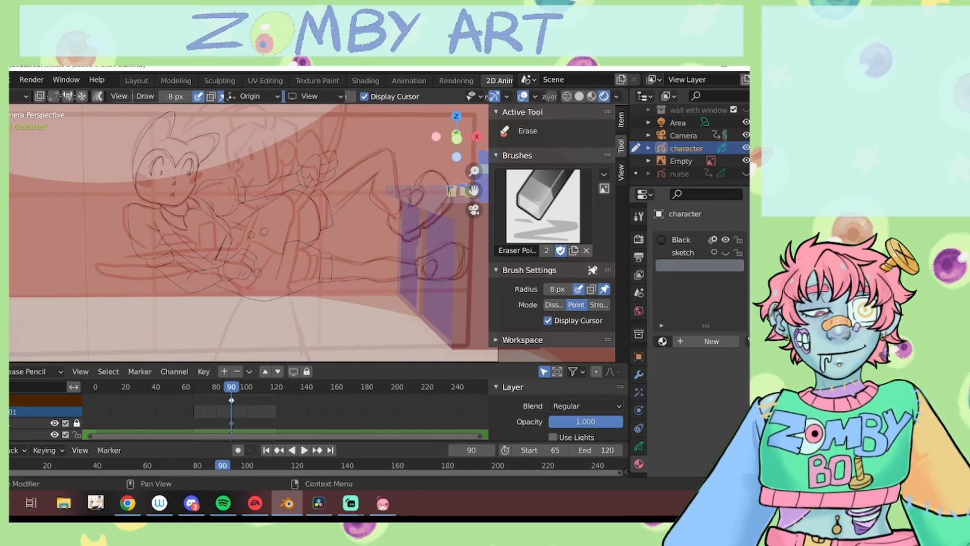
click(692, 343)
scroll(698, 303, down, 6)
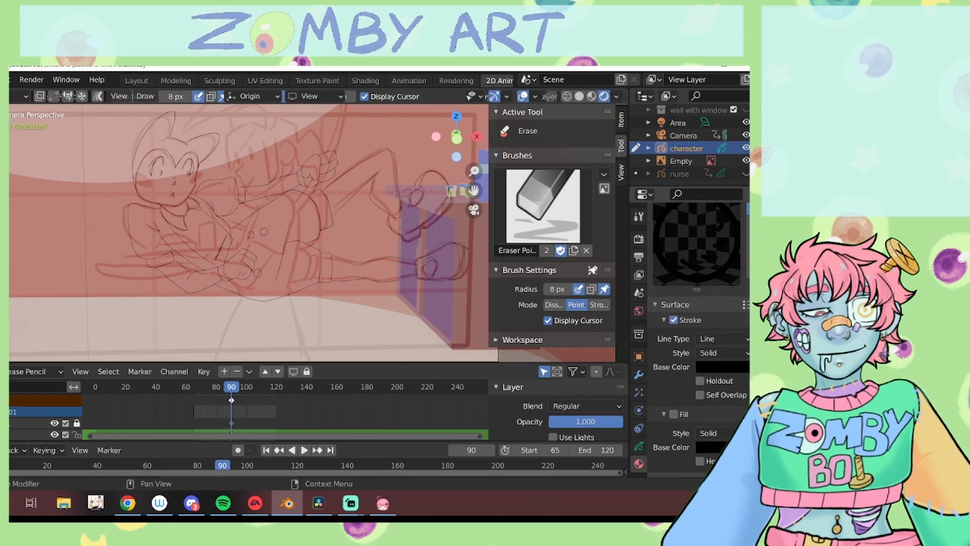
scroll(688, 266, up, 6)
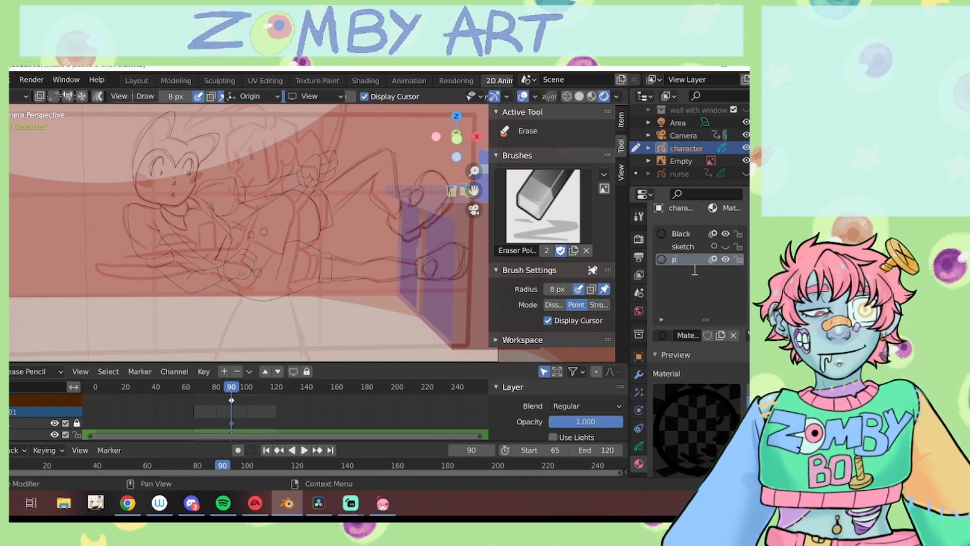
scroll(698, 328, down, 6)
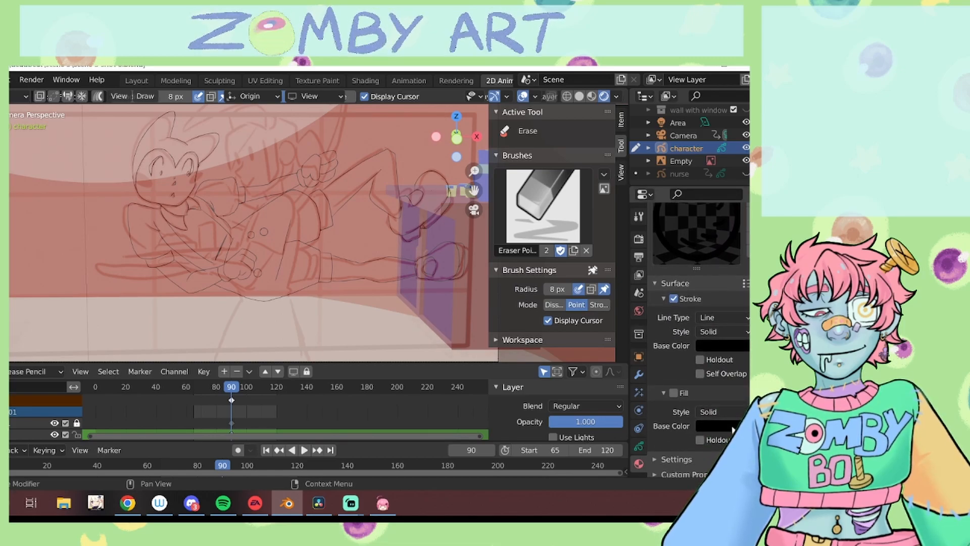
click(686, 393)
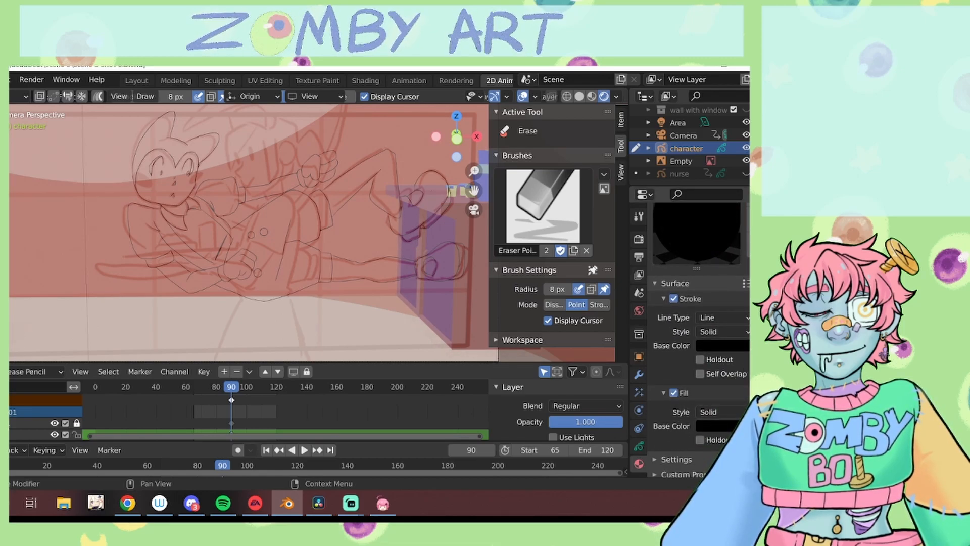
scroll(698, 329, up, 6)
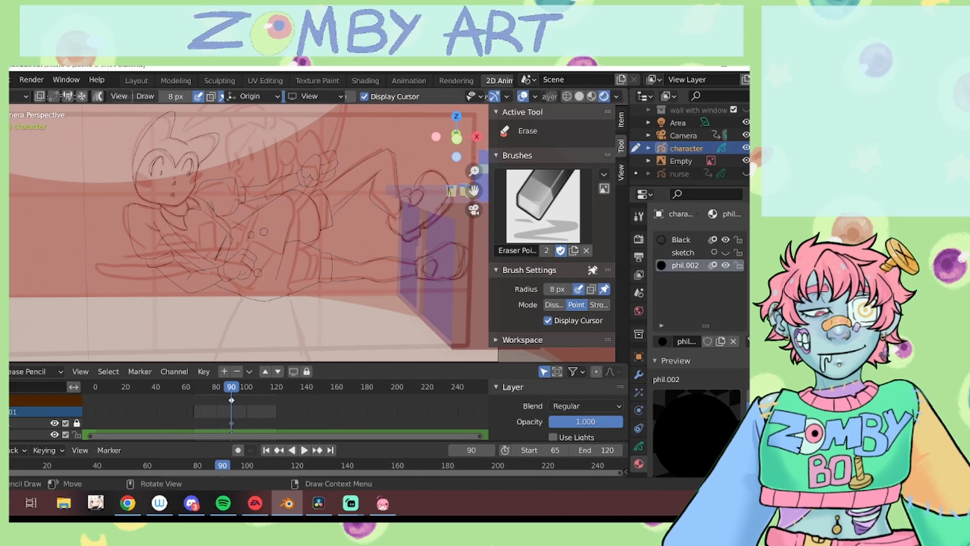
Step: Draw a triangular shape beside the character's collar bow with the Polyline tool and the new phil material
scroll(474, 172, up, 5)
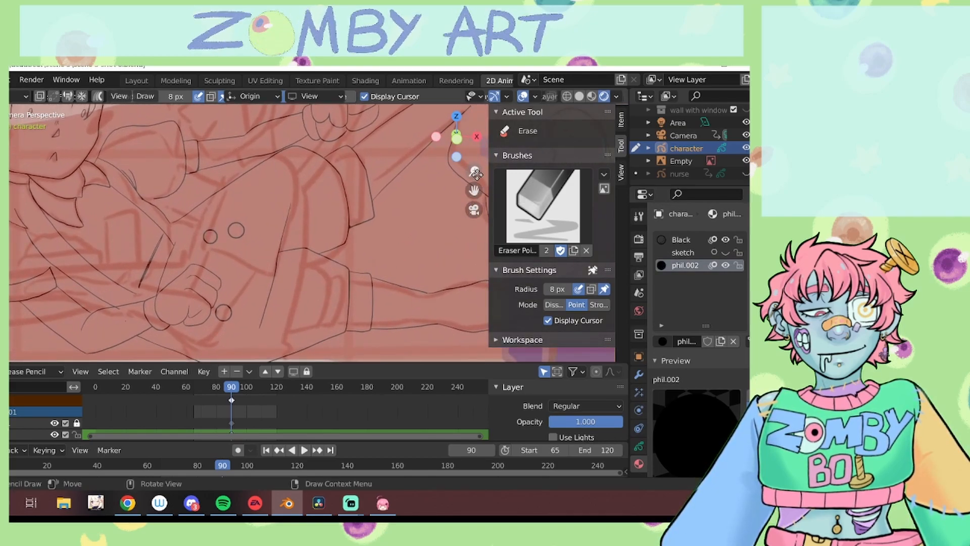
drag(475, 190, 554, 191)
click(10, 263)
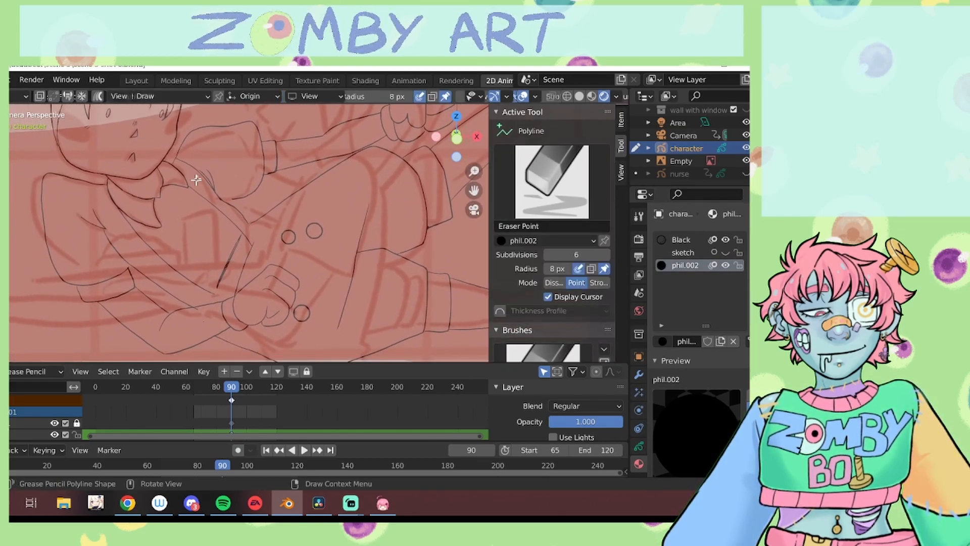
click(165, 191)
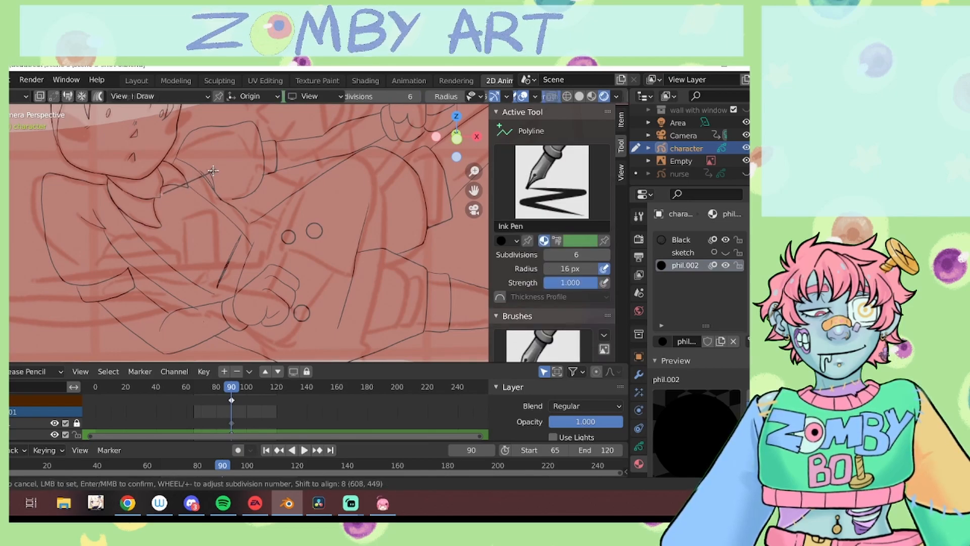
click(215, 204)
key(Return)
click(213, 204)
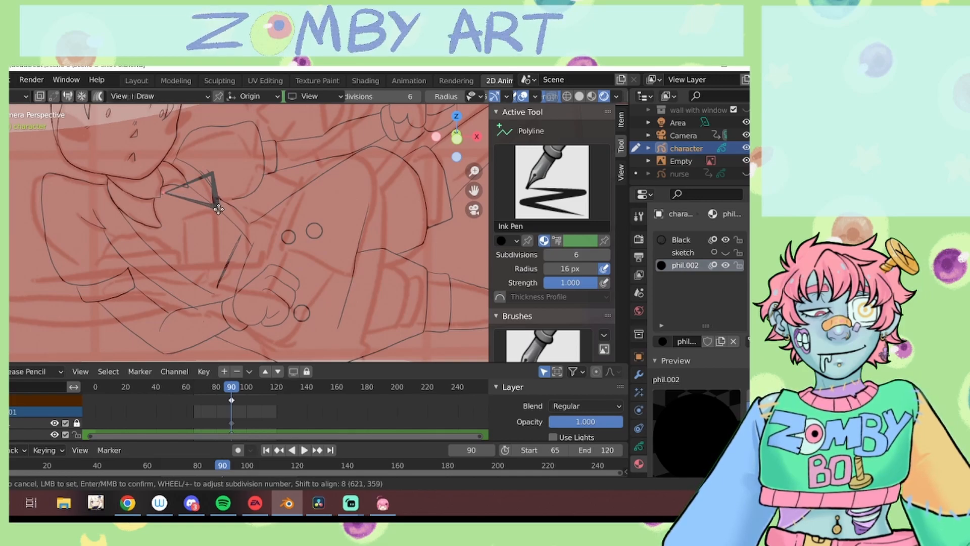
Step: Draw further angular polyline shapes on the character's chest, beside and below the collar bow
scroll(97, 178, up, 2)
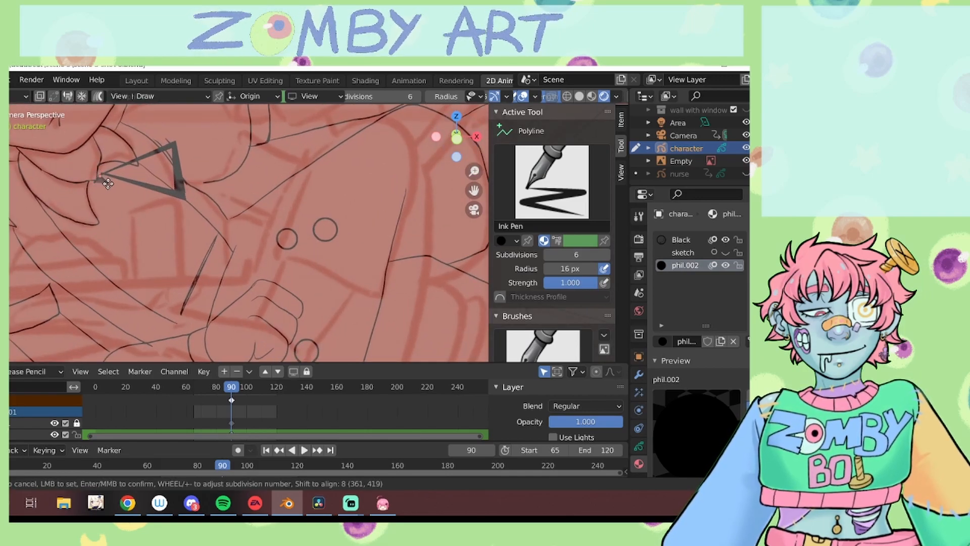
click(103, 183)
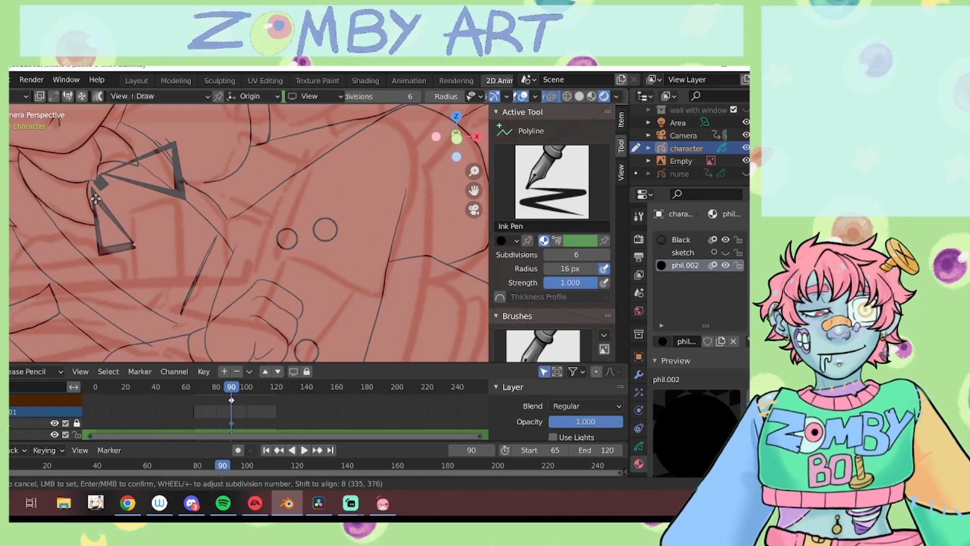
right_click(135, 212)
click(111, 188)
click(191, 211)
right_click(191, 211)
click(111, 198)
click(170, 255)
right_click(171, 256)
Step: Draw a filled black upper lash on the eye at the viewer's left with the Ink Pen, undoing the unwanted stroke
shift+middle_drag(253, 177, 390, 337)
scroll(238, 202, up, 4)
shift+middle_drag(228, 162, 227, 288)
mouse_move(110, 258)
mouse_down()
mouse_move(100, 212)
mouse_move(160, 159)
mouse_up()
key(ctrl+z)
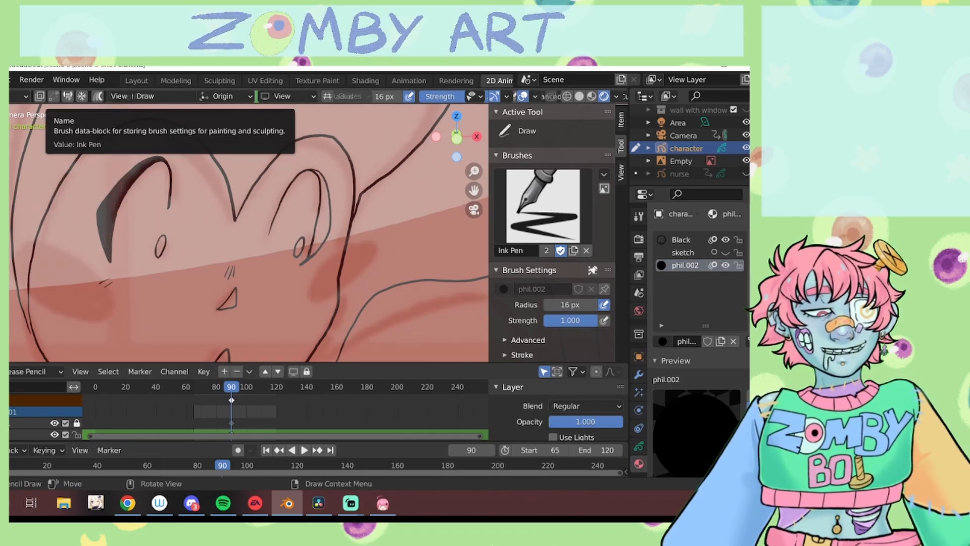
Step: Draw a filled black upper lash on the eye at the viewer's right and make Black the active material
key(alt+Tab)
key(alt+Tab)
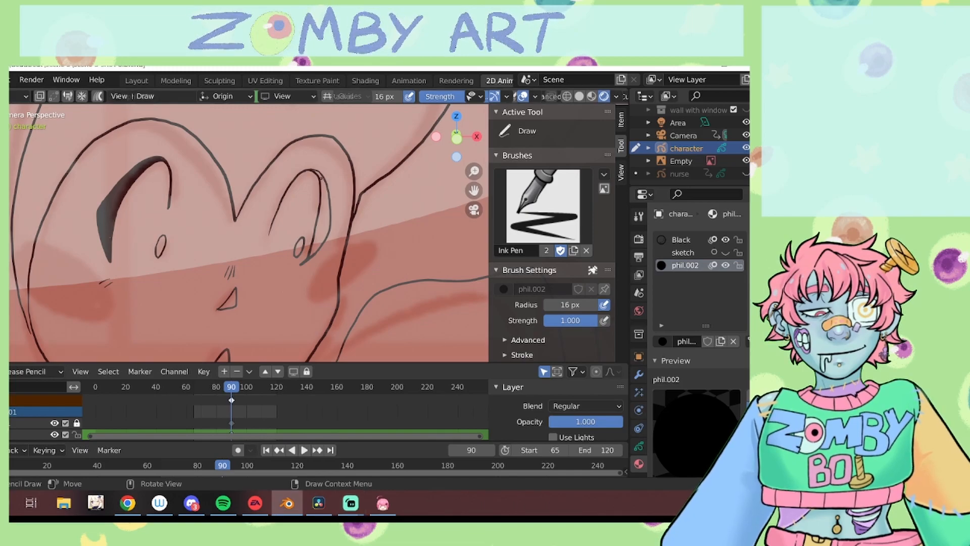
mouse_move(313, 172)
mouse_down()
mouse_move(327, 239)
mouse_move(315, 249)
mouse_up()
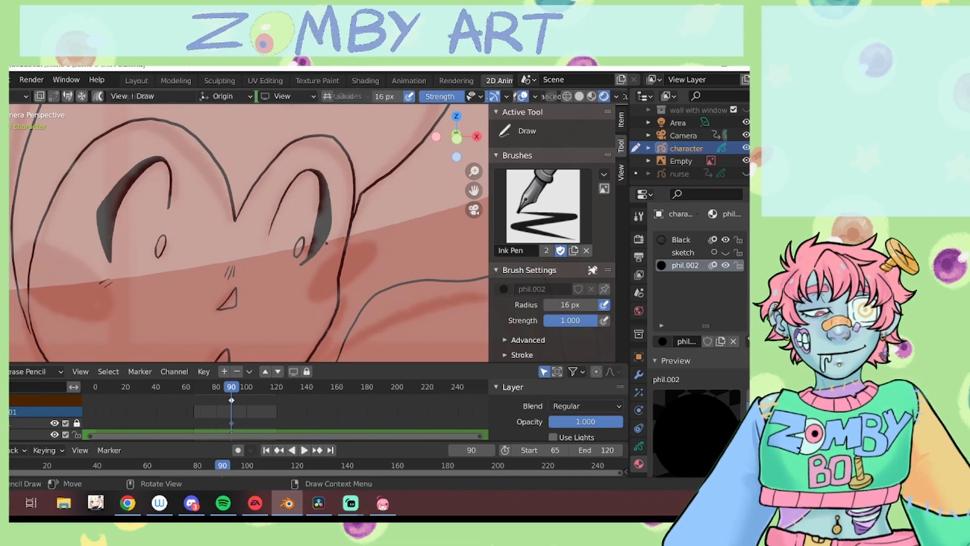
click(681, 240)
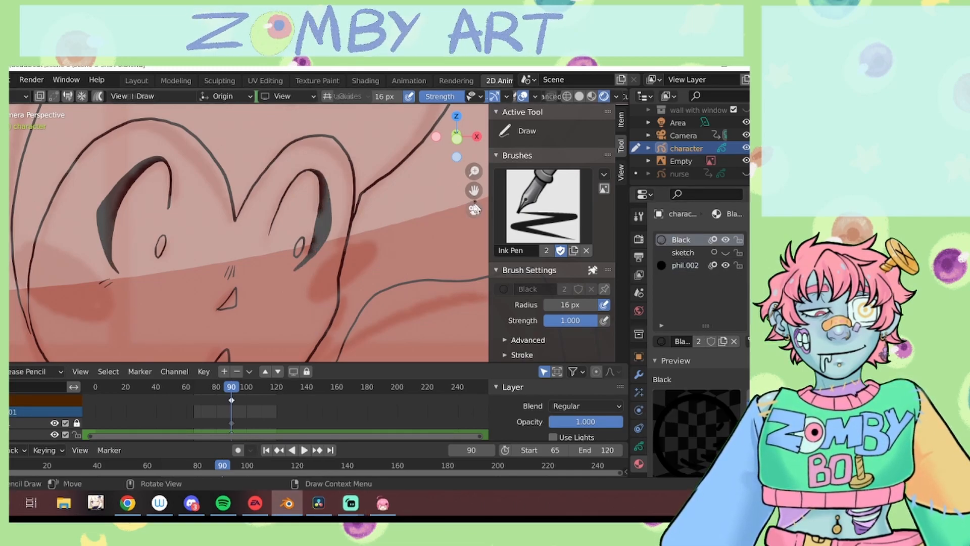
drag(474, 171, 474, 232)
drag(474, 191, 378, 116)
Step: In Edit Mode, copy the separate arm and hand strokes at frame 90 and paste them onto the body line art layer
click(231, 423)
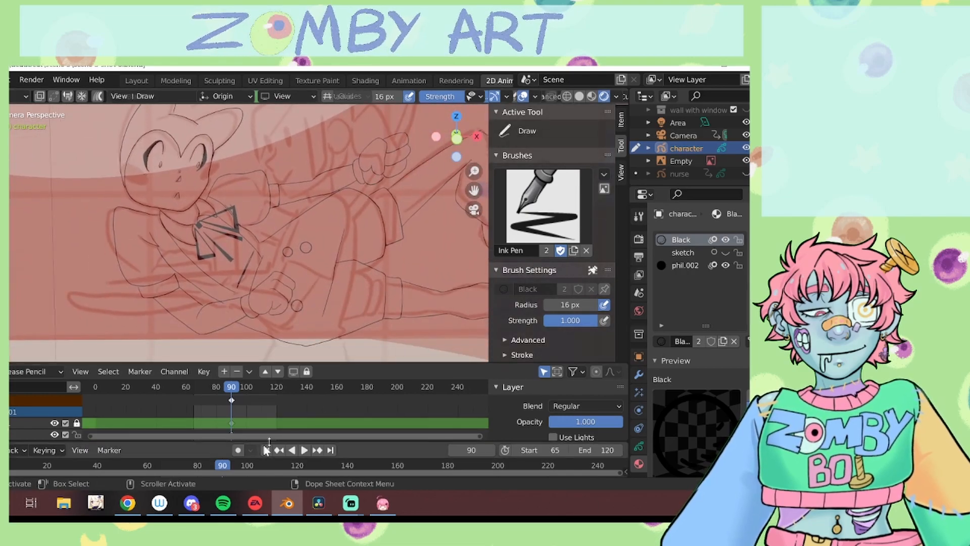
click(699, 252)
click(25, 96)
click(26, 125)
scroll(319, 230, down, 2)
drag(421, 174, 425, 217)
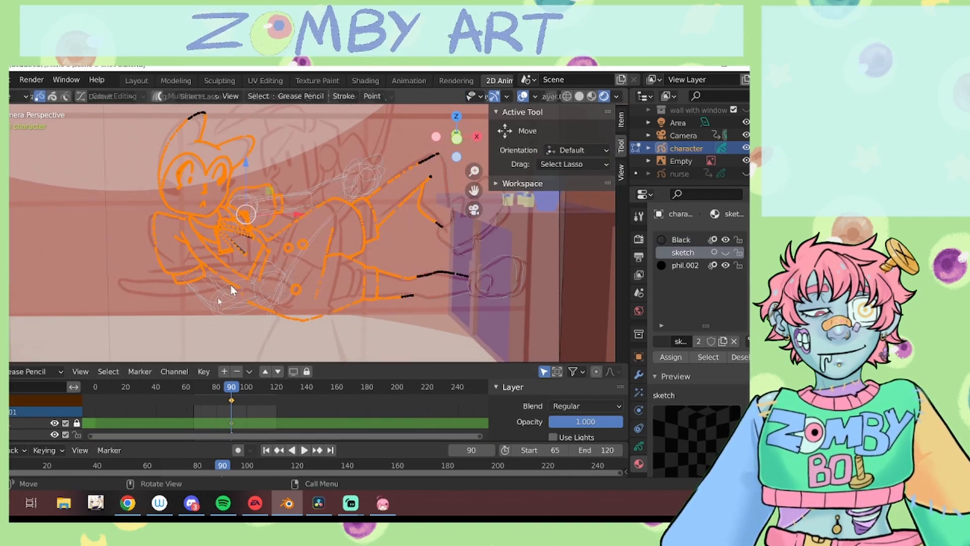
click(638, 446)
click(739, 292)
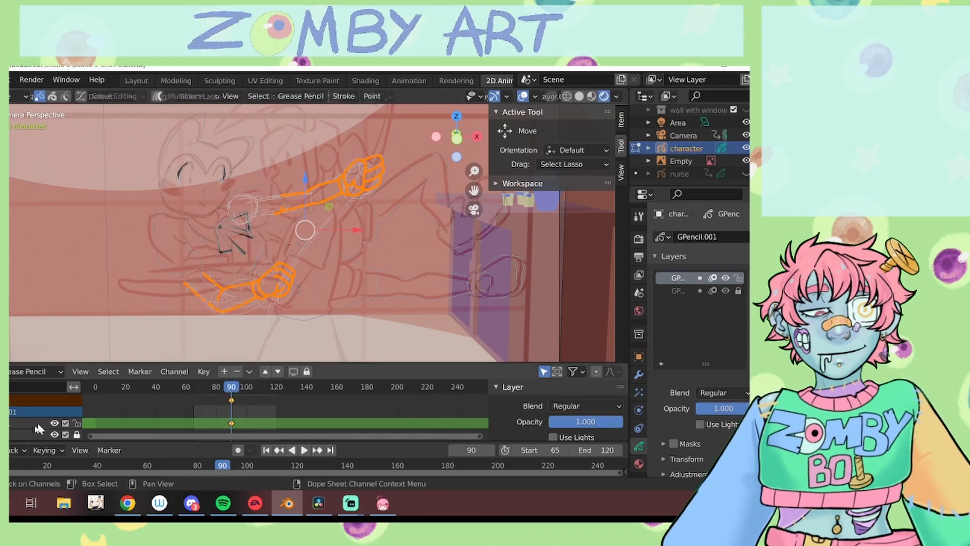
click(36, 434)
key(ctrl+v)
click(678, 278)
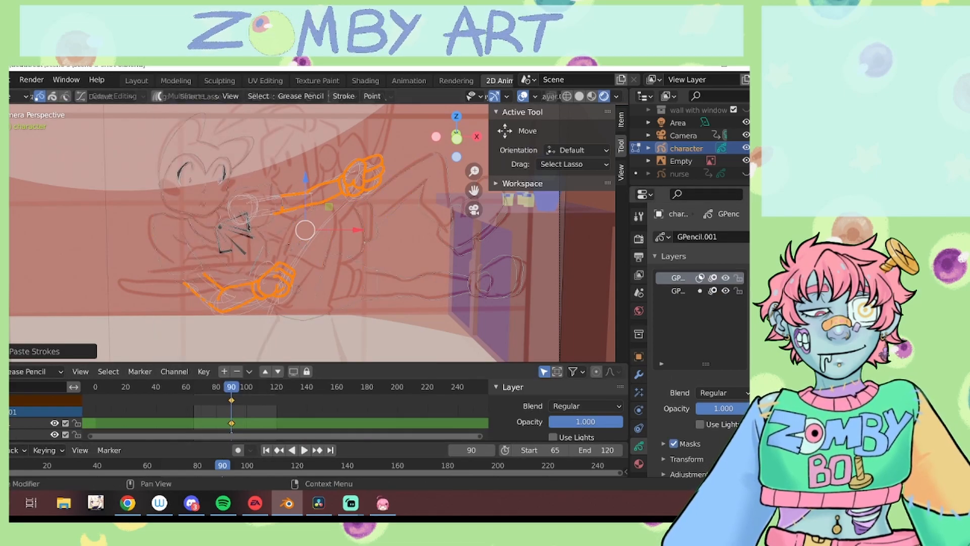
scroll(430, 243, up, 1)
double_click(25, 435)
text(line)
key(Return)
double_click(20, 424)
text(bg)
key(Return)
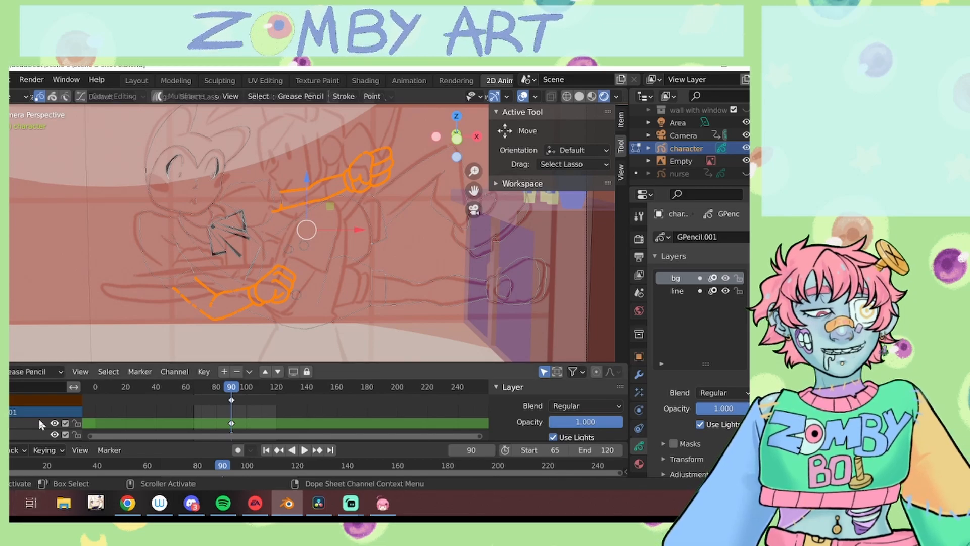
key(ctrl+z)
key(ctrl+z)
key(ctrl+z)
Step: Add a new Grease Pencil layer named bg and rename the character's line art layer as line
click(755, 278)
click(689, 277)
click(12, 436)
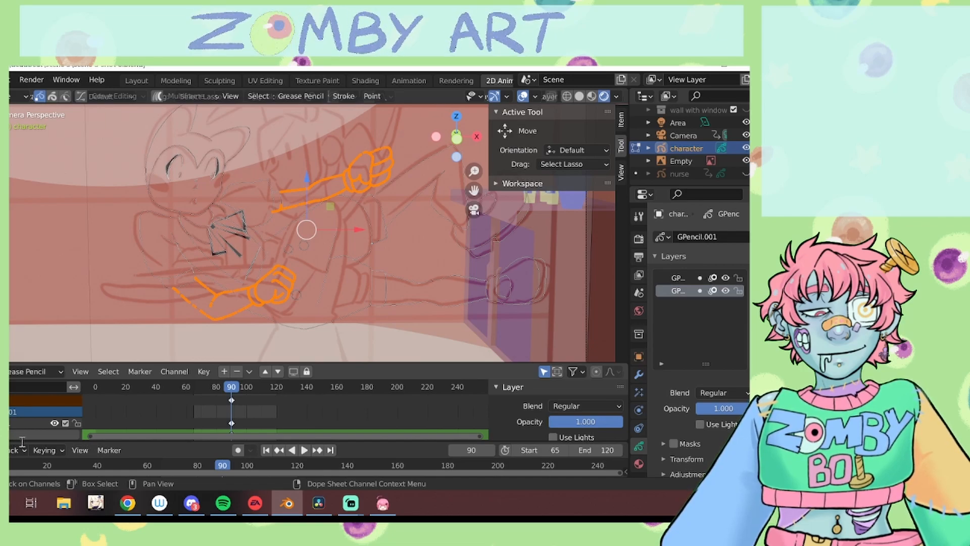
click(11, 423)
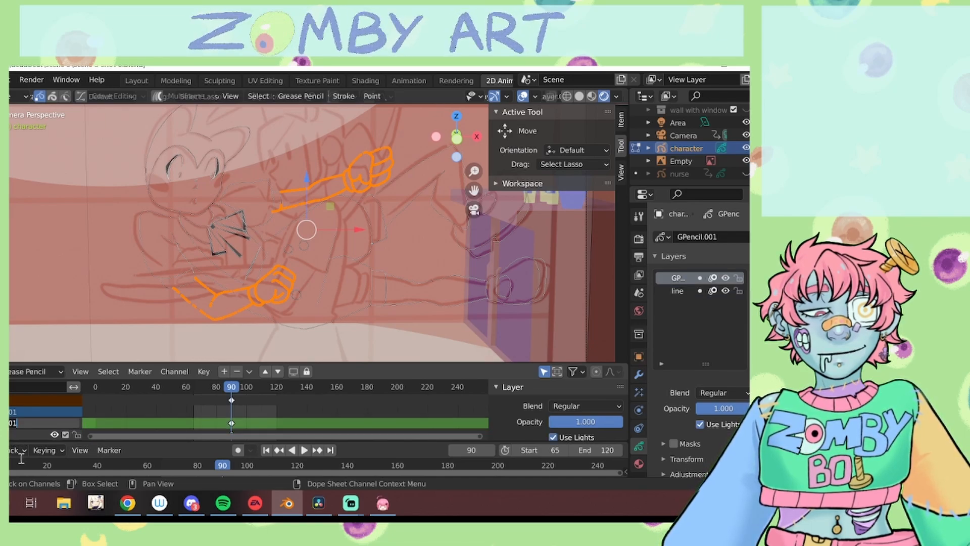
text(bg)
key(Return)
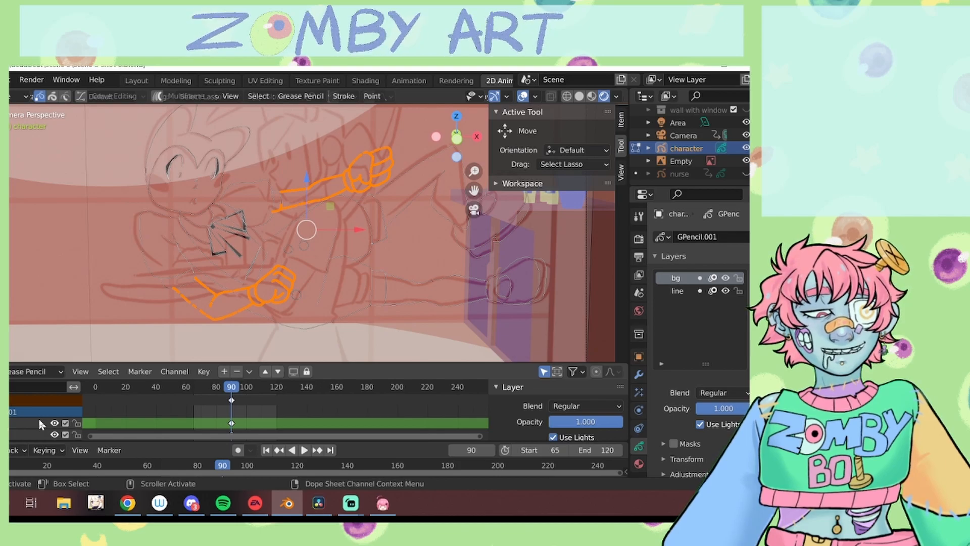
Step: Move the bg layer to the bottom of the layer order and return the character to Draw Mode
right_click(9, 430)
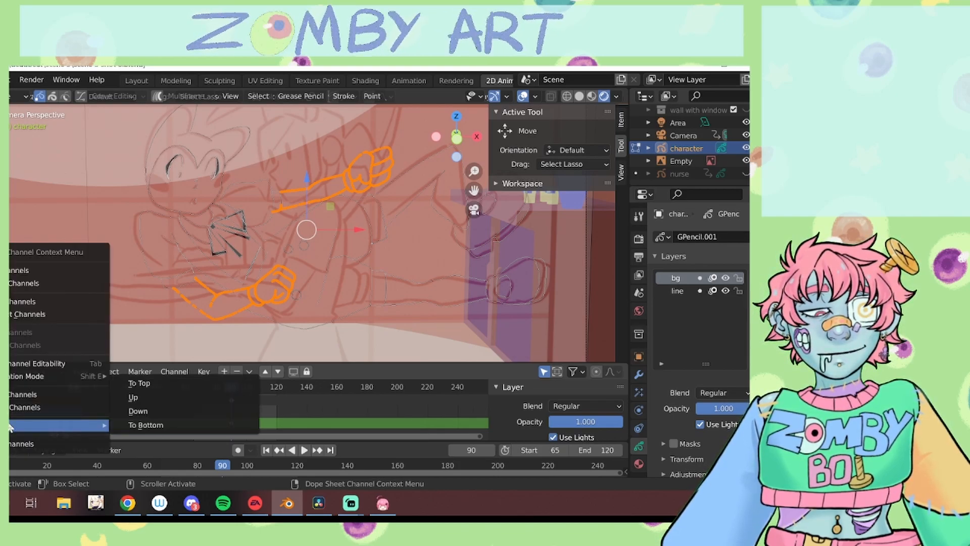
click(160, 425)
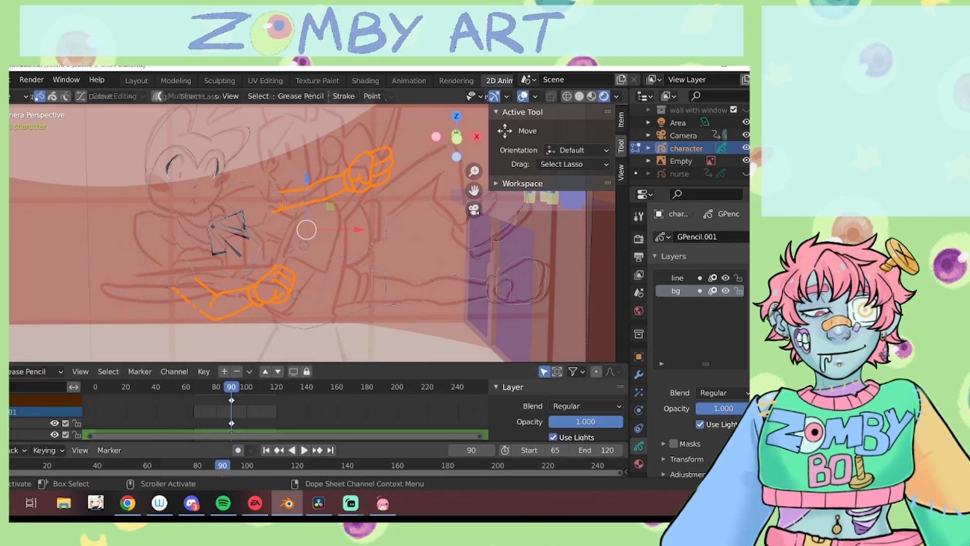
click(18, 97)
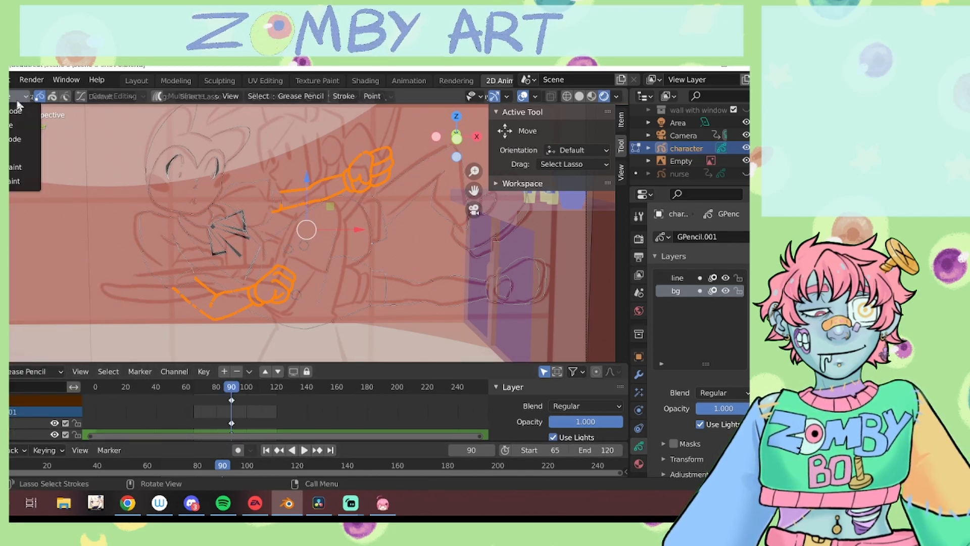
click(20, 153)
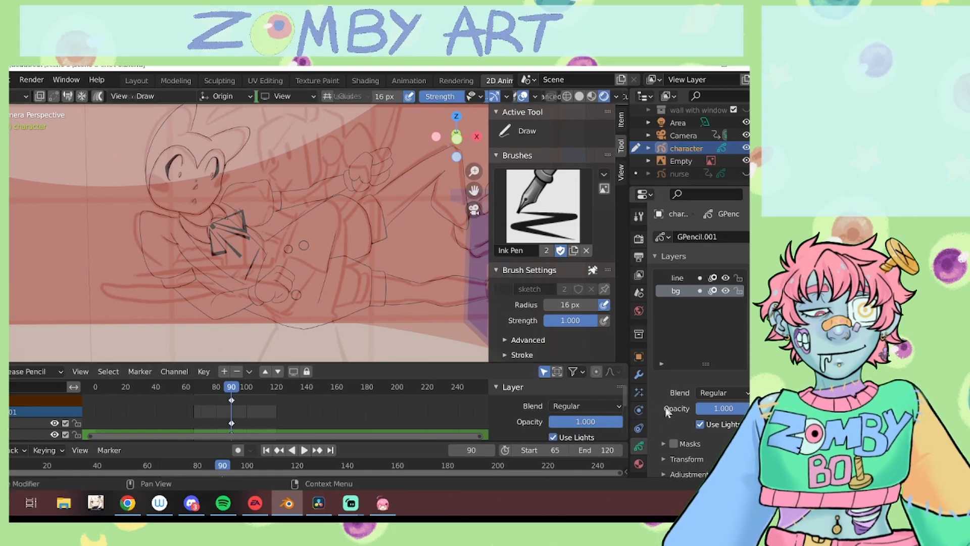
Step: Add a material slot to the character and assign the existing bg.002 material to it
click(639, 465)
click(688, 268)
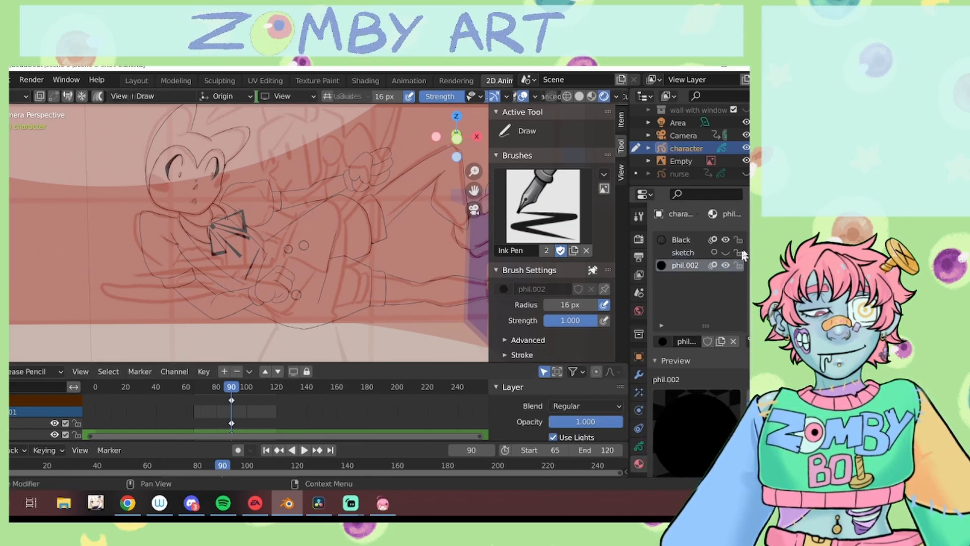
click(751, 239)
click(664, 342)
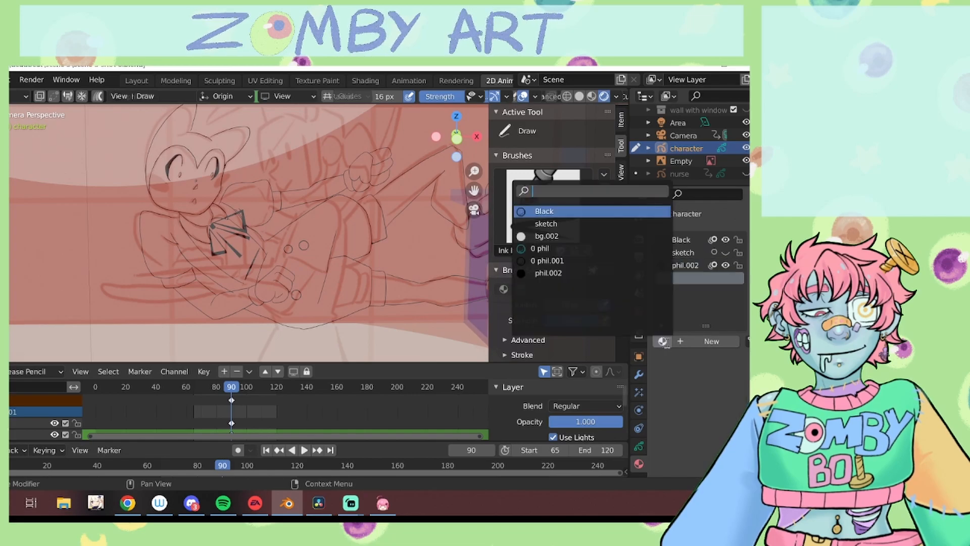
click(580, 236)
Step: Trace a filled bg.002 shape behind the character's head, torso, arms and upper legs with the Polyline tool on the bg layer
mouse_move(475, 170)
mouse_down()
mouse_move(457, 232)
mouse_move(474, 134)
mouse_up()
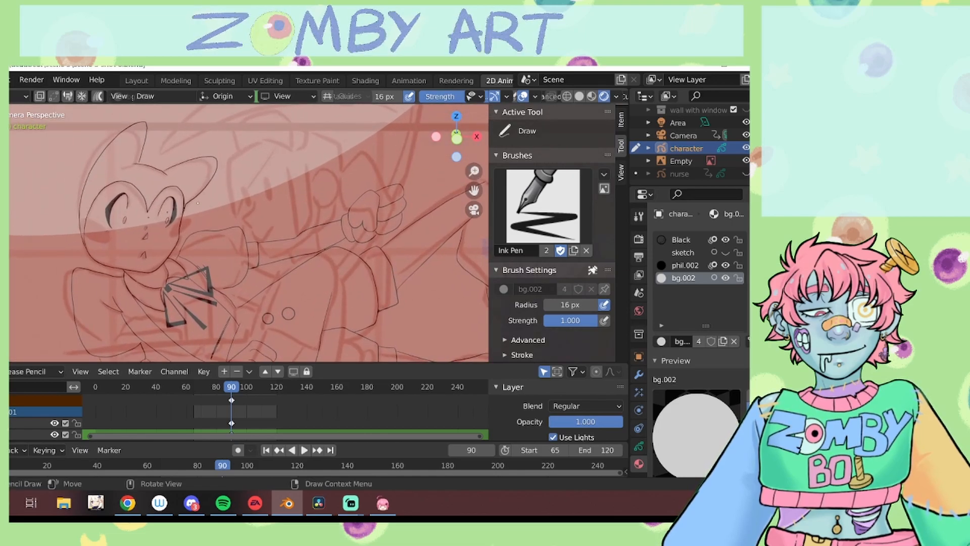
click(4, 252)
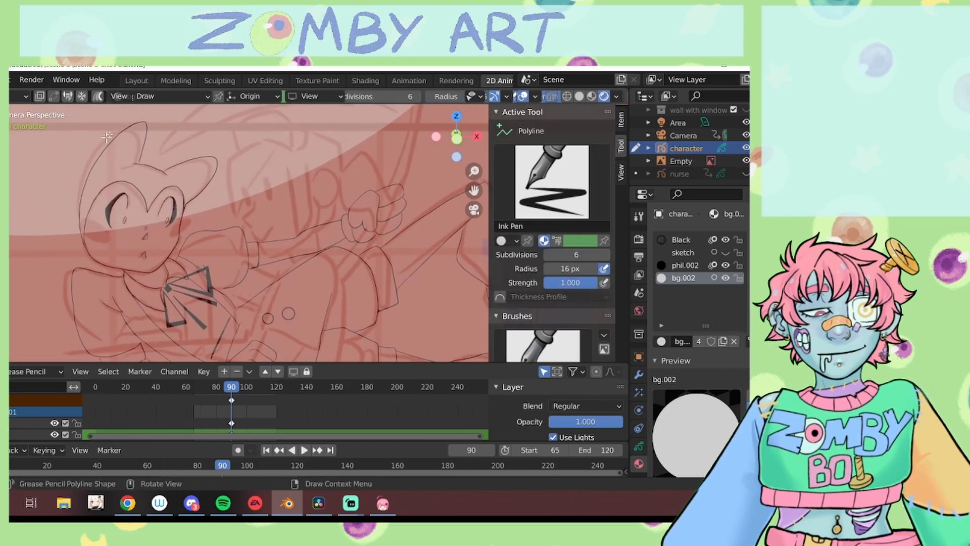
click(140, 119)
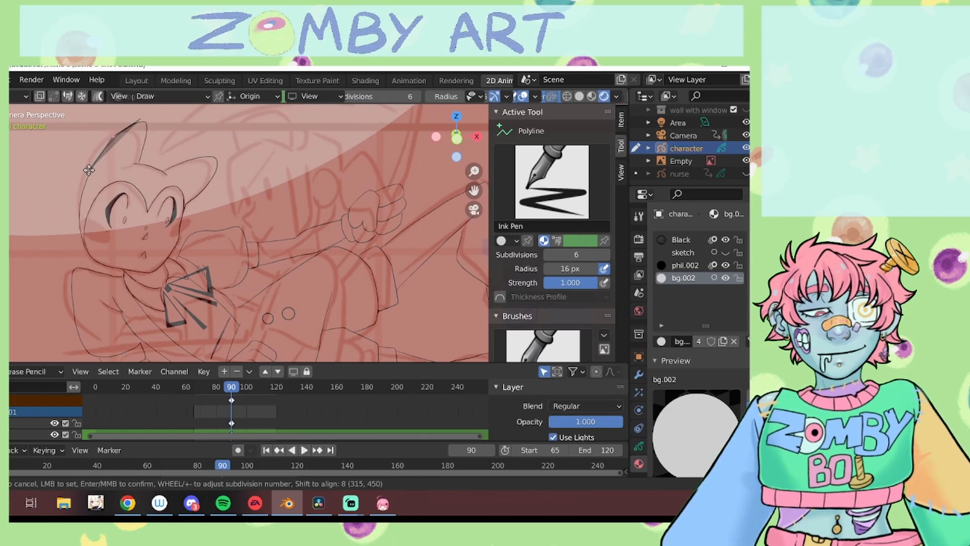
click(76, 215)
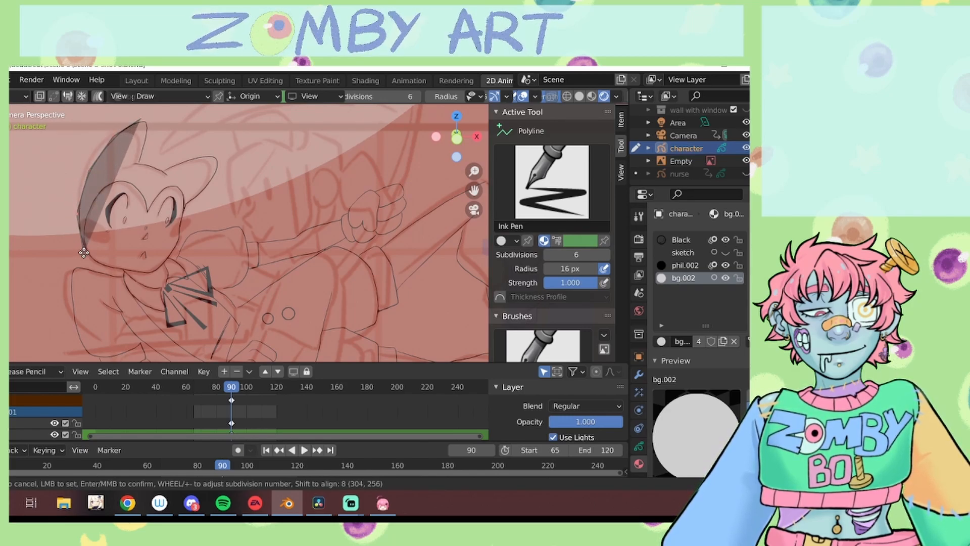
click(100, 266)
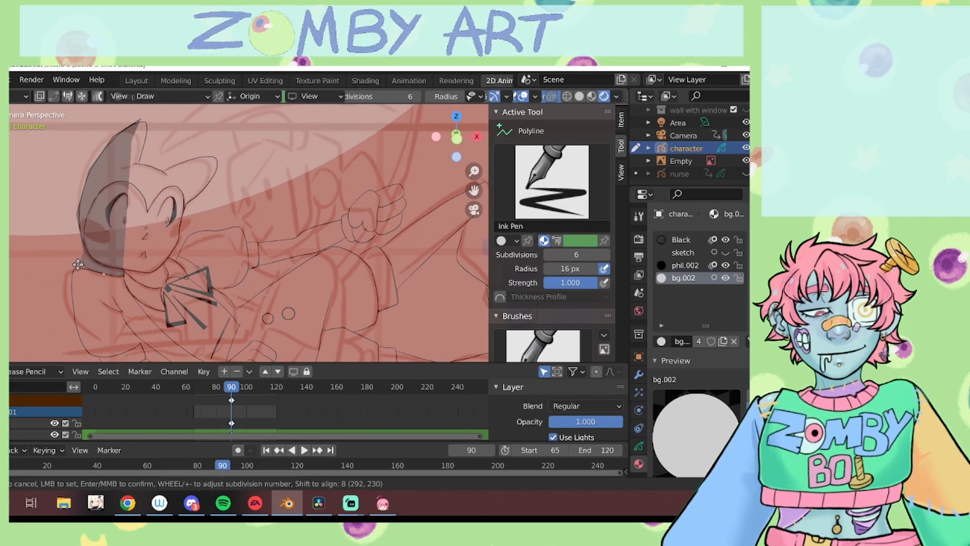
click(73, 318)
click(88, 350)
click(98, 362)
click(143, 345)
click(164, 364)
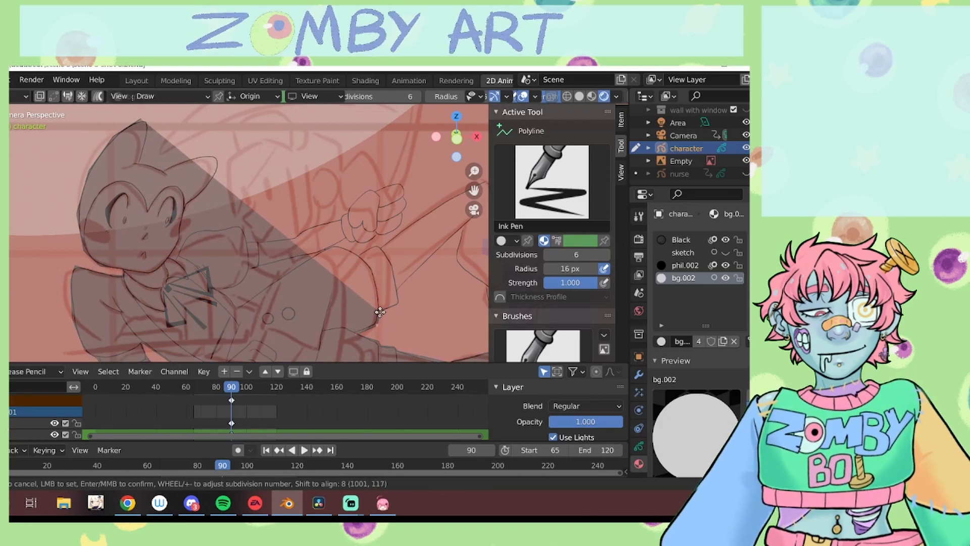
click(398, 292)
click(461, 226)
click(456, 262)
click(488, 288)
click(487, 182)
click(429, 215)
click(379, 245)
click(364, 252)
click(338, 246)
click(370, 243)
click(381, 233)
click(402, 226)
click(408, 202)
click(403, 184)
click(379, 192)
click(370, 190)
click(349, 208)
click(337, 218)
click(298, 236)
click(249, 241)
click(243, 227)
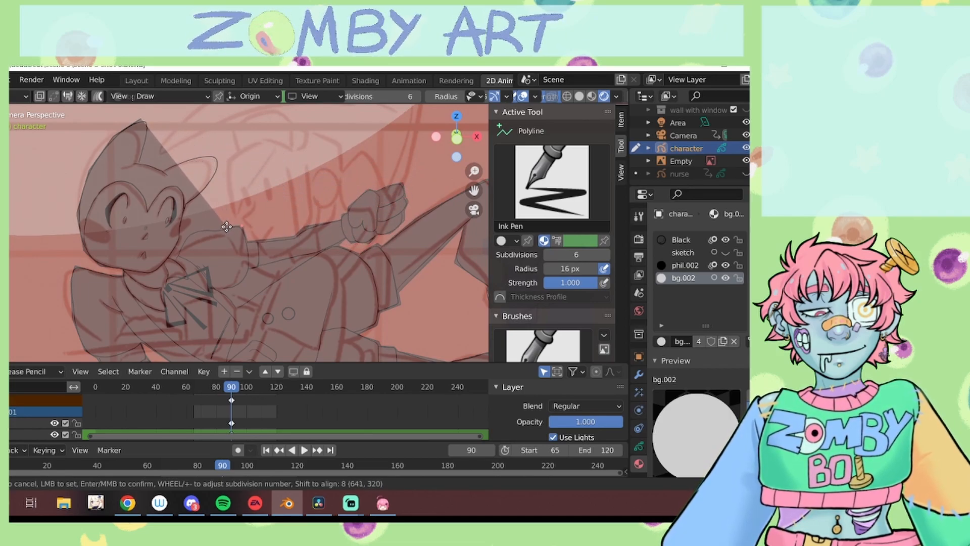
click(189, 232)
click(180, 249)
click(185, 205)
click(205, 193)
click(219, 168)
click(217, 153)
click(189, 162)
click(166, 175)
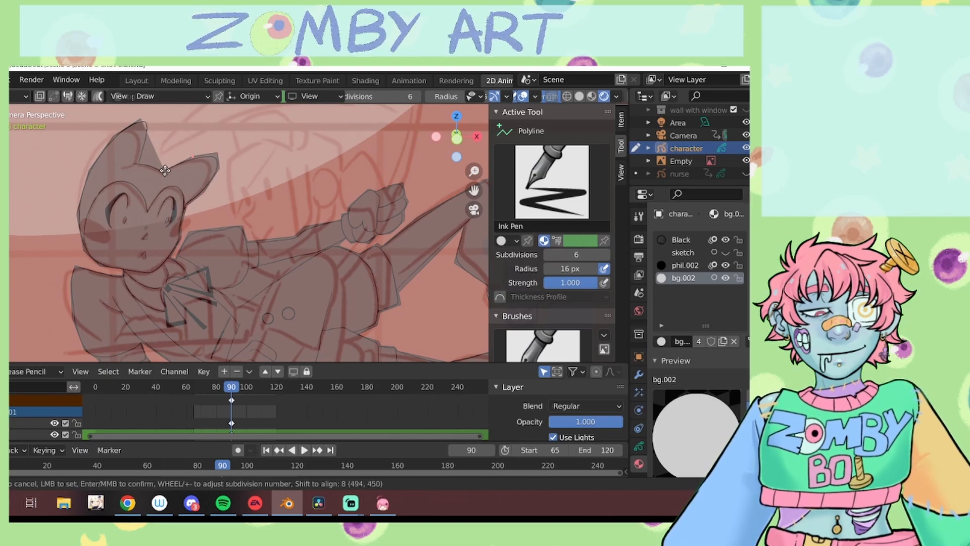
click(136, 163)
click(148, 133)
key(Return)
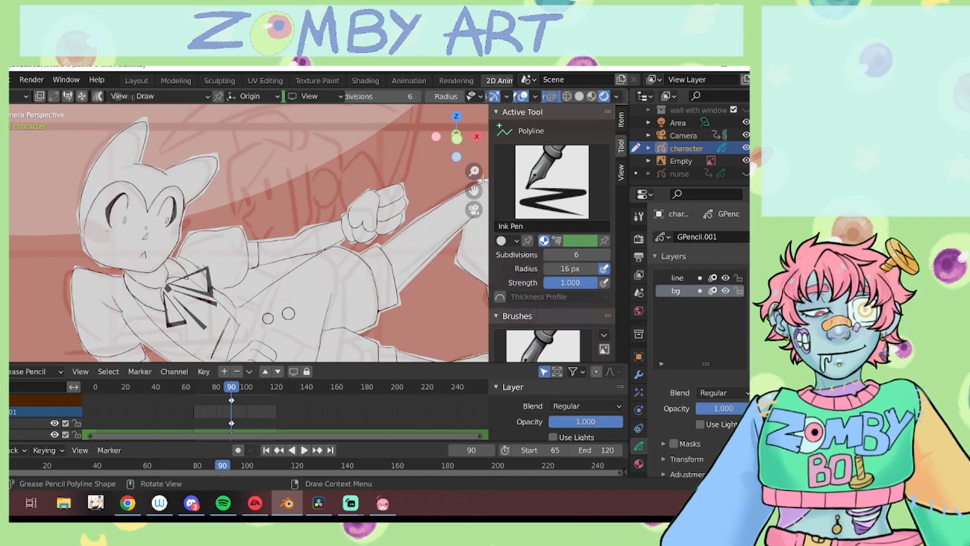
Step: Trace another filled bg.002 polyline shape covering the character's remaining lower body, lower legs and both feet
click(49, 270)
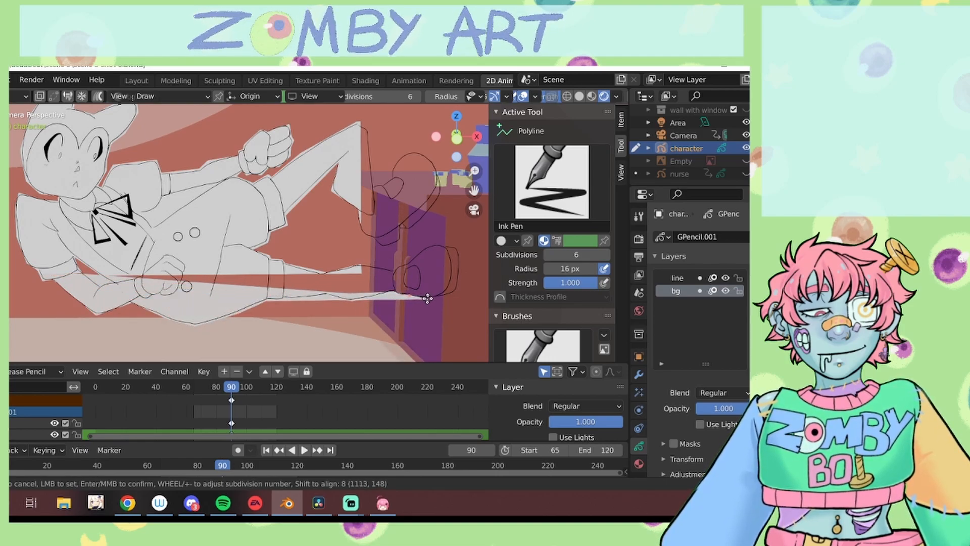
click(428, 298)
click(461, 290)
click(458, 245)
click(434, 243)
click(396, 269)
click(284, 259)
click(405, 229)
click(416, 226)
click(437, 202)
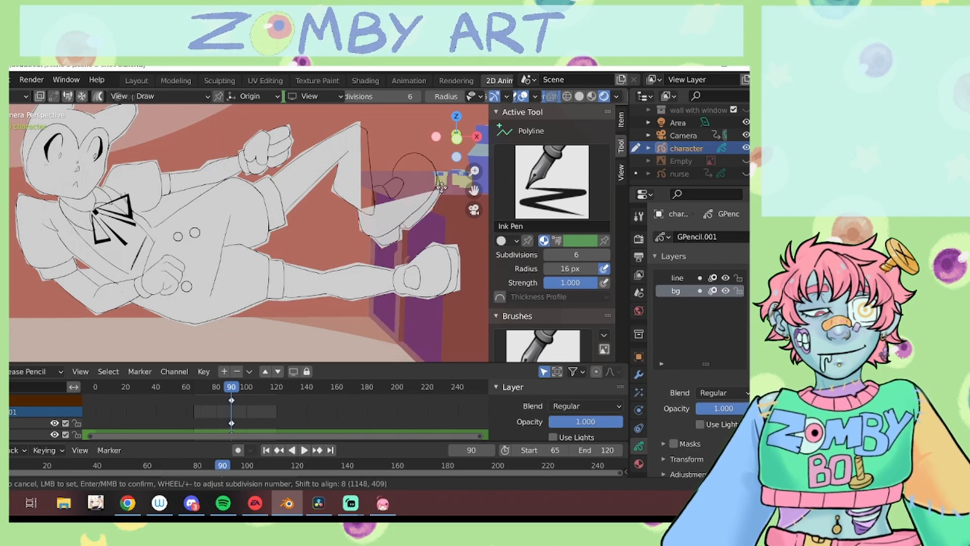
click(443, 189)
click(428, 153)
click(405, 151)
click(374, 185)
click(368, 130)
key(Return)
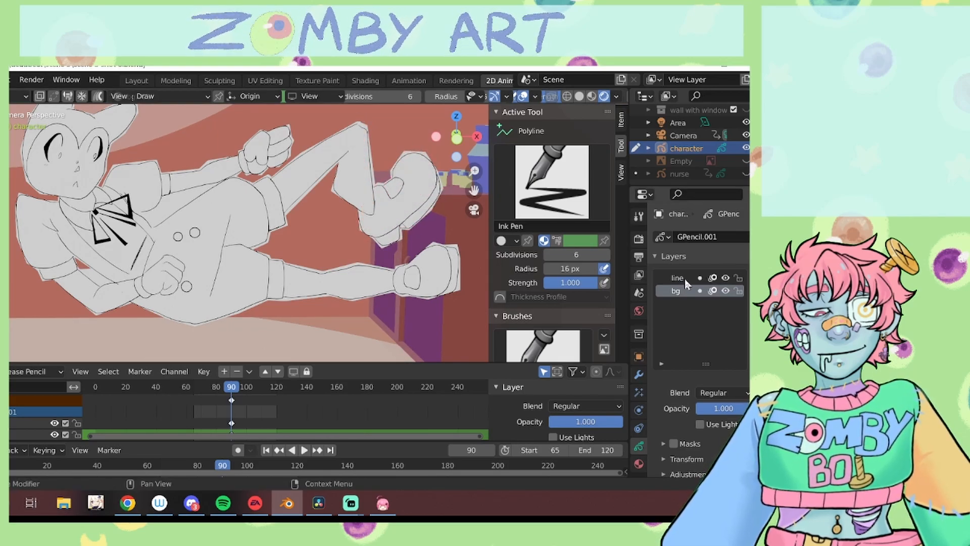
Step: Draw pointed outline shapes behind and below the character's body on the line layer with the Black material
click(678, 279)
click(639, 463)
click(682, 240)
drag(293, 136, 348, 105)
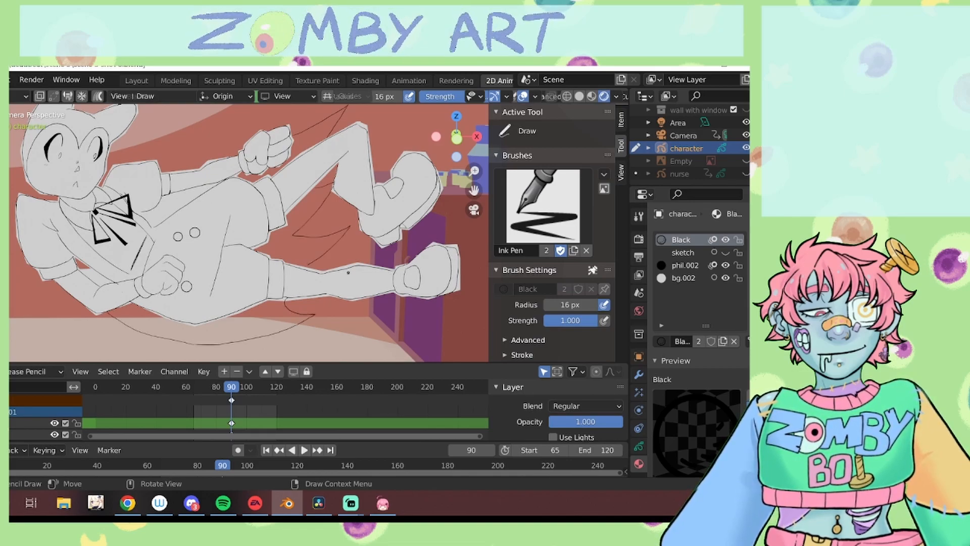
Step: Select the bg.002 material and the Polyline tool, try a fill along the outline below the torso, and undo it
click(681, 280)
click(65, 287)
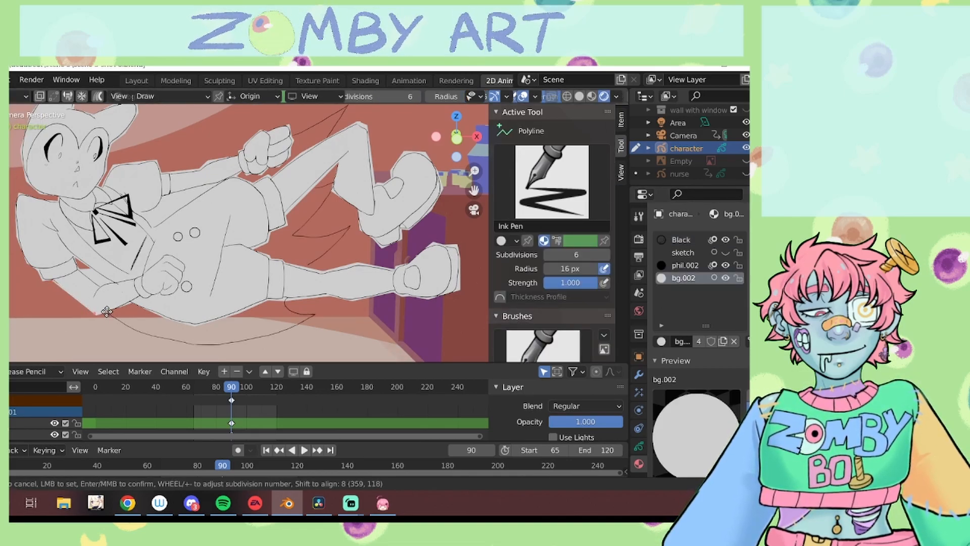
click(107, 313)
click(138, 334)
click(212, 349)
key(Return)
key(ctrl+z)
Step: Fill the pointed shapes behind and below the character with a bg.002 polyline shape on the bg layer
click(30, 434)
click(105, 313)
click(145, 334)
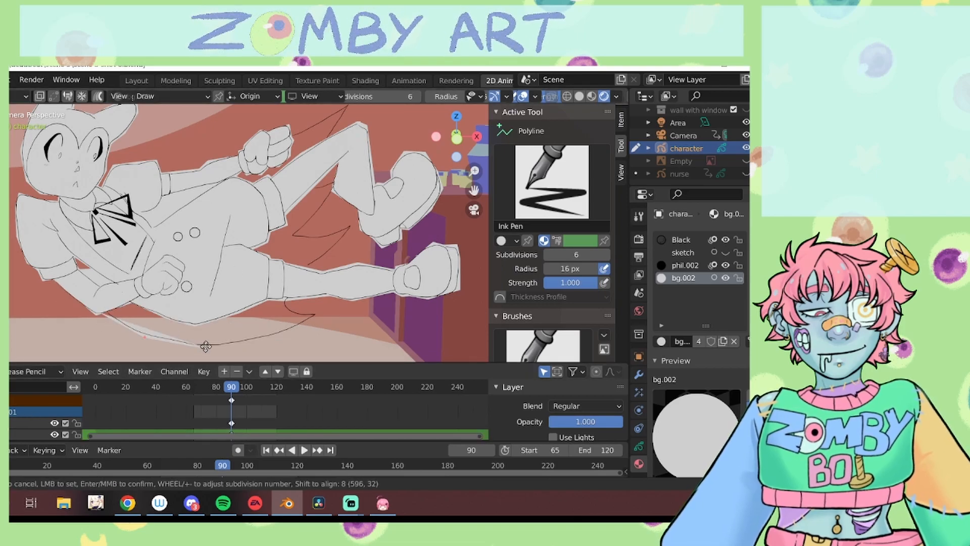
click(204, 348)
click(319, 313)
click(298, 310)
click(286, 300)
click(309, 265)
click(354, 220)
click(294, 236)
click(334, 187)
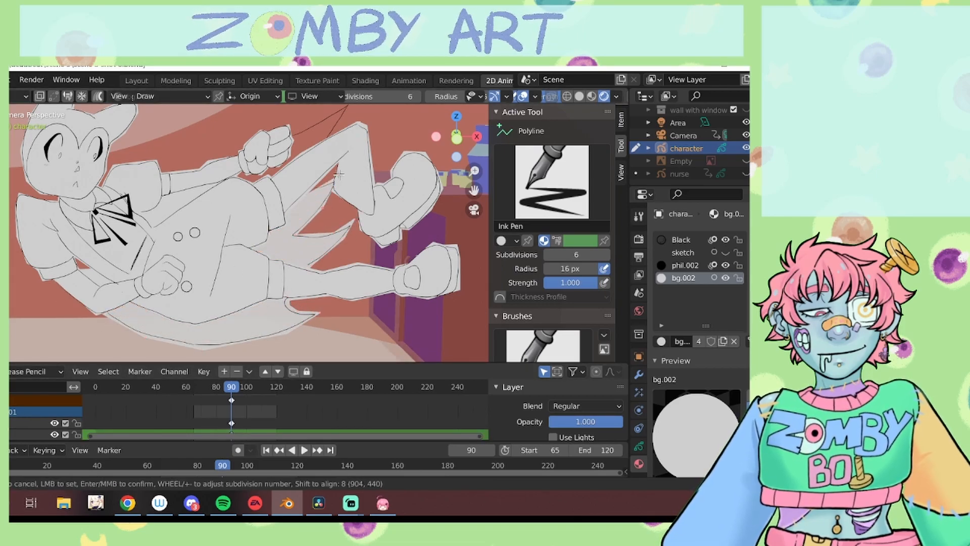
click(332, 134)
key(Return)
Step: Unhide the nurse object with the whole camera frame in view
key(Home)
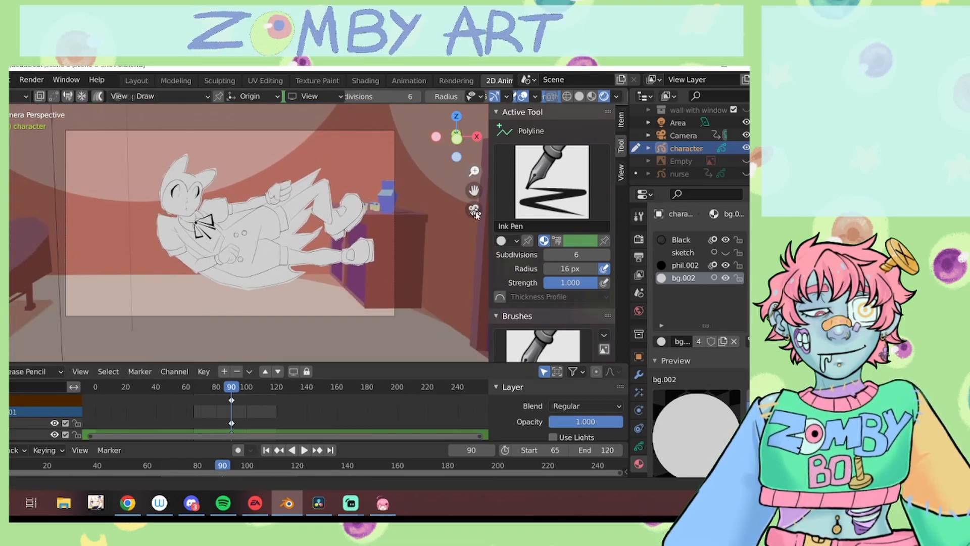
click(746, 173)
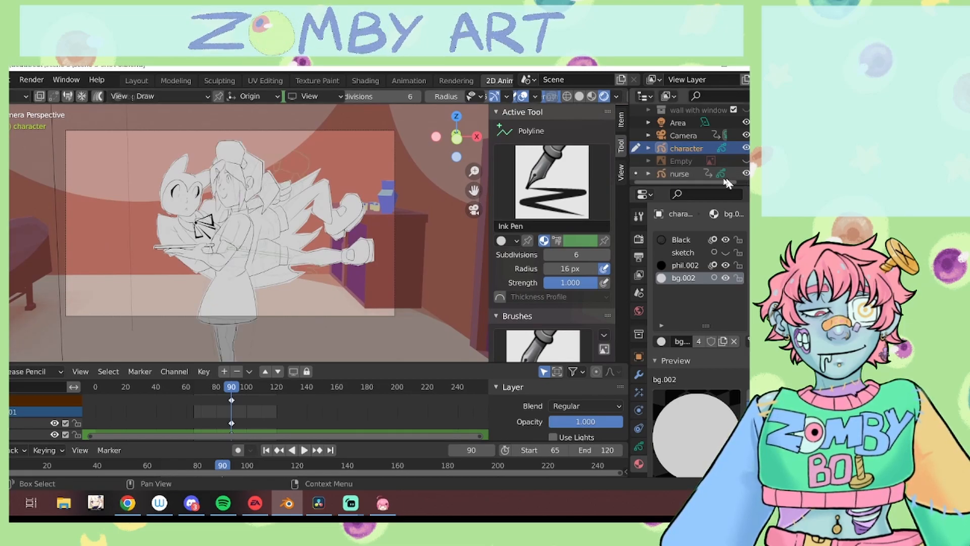
Step: Switch the character to Object Mode and insert a Location & Rotation keyframe for it at frame 90
key(space)
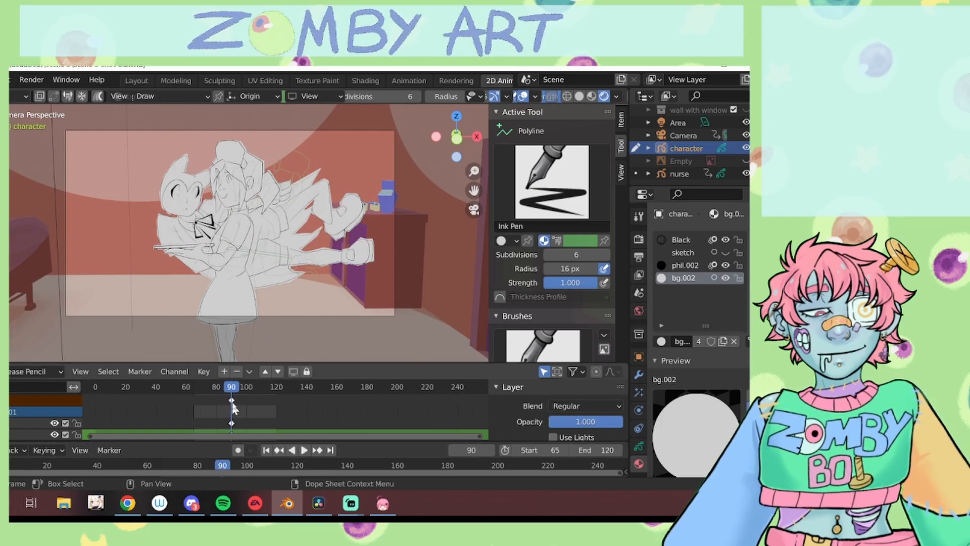
key(Escape)
click(422, 81)
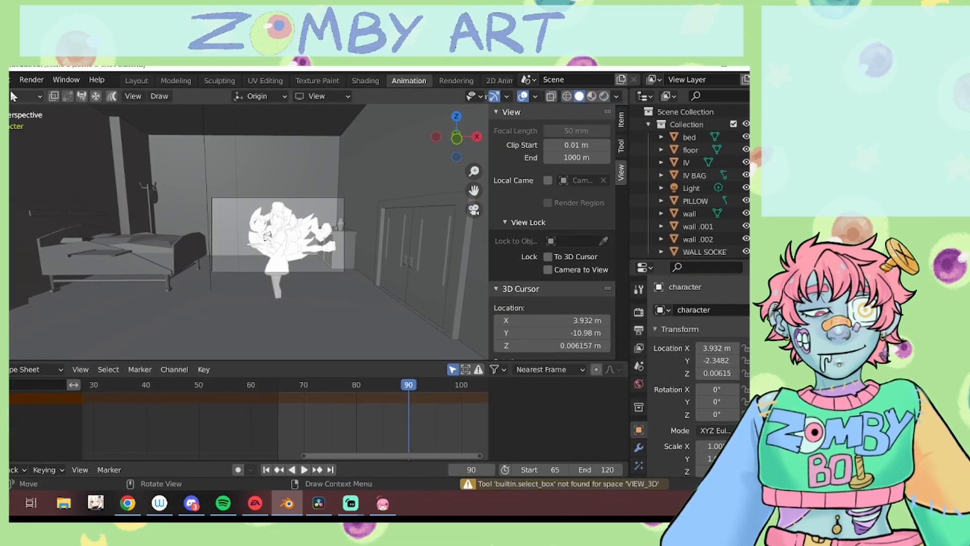
click(23, 96)
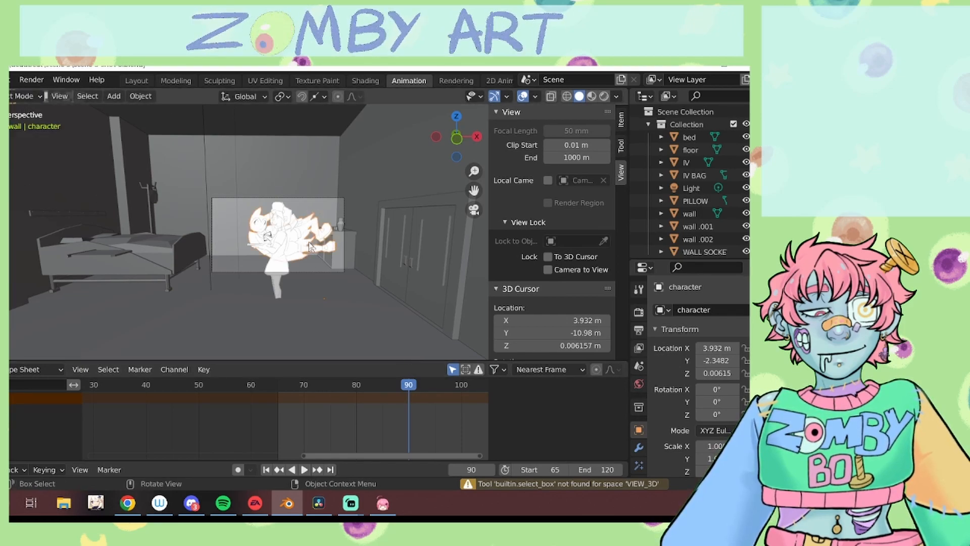
key(i)
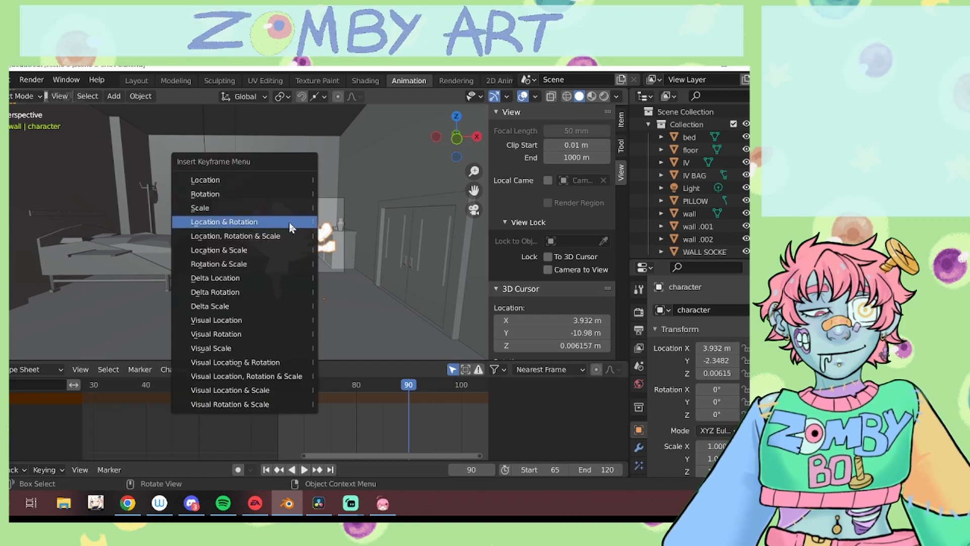
click(290, 223)
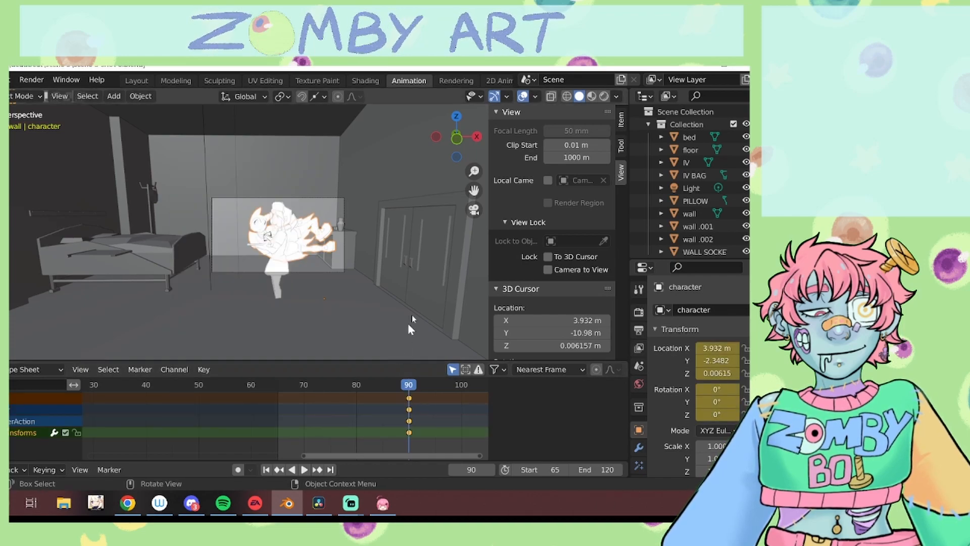
Step: Move the character's drawing keyframes earlier to frame 85 in the 2D Animation workspace and check the playback there
click(497, 81)
drag(233, 401, 222, 402)
key(space)
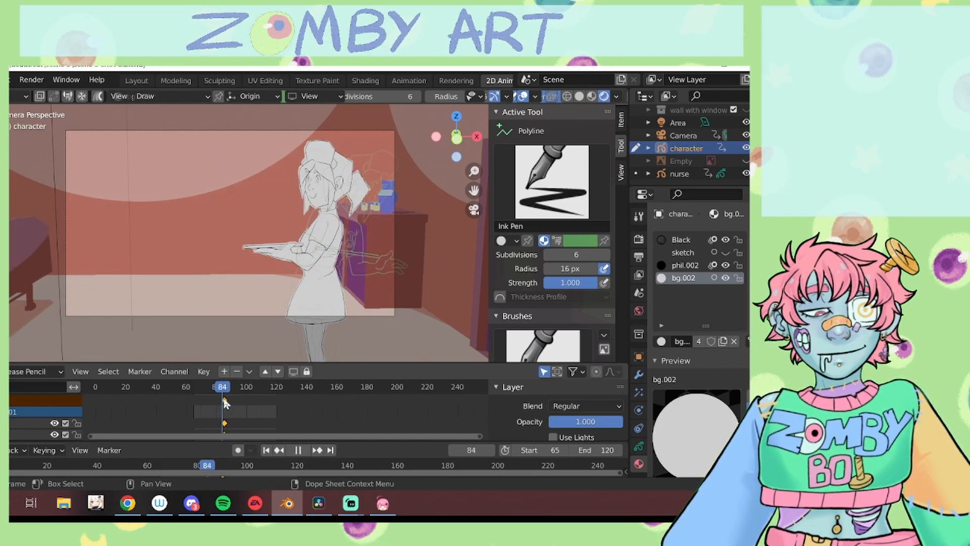
key(space)
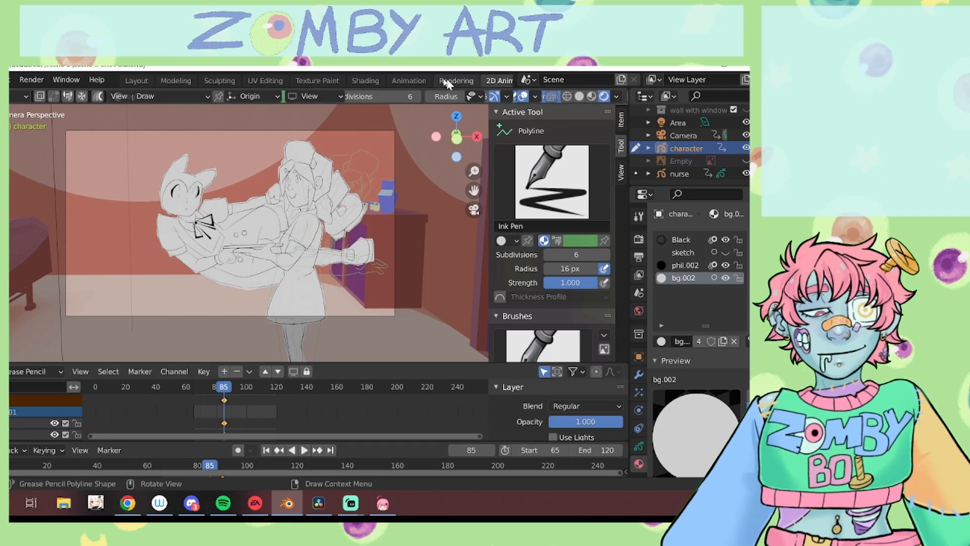
Step: At frame 85, move the character object right along X until it is outside the camera frame, and insert a keyframe
click(137, 81)
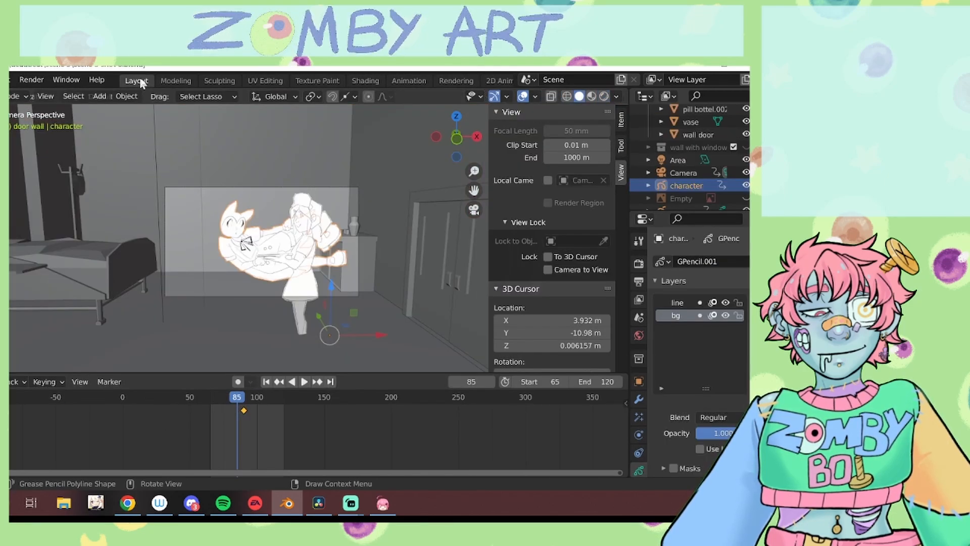
key(g)
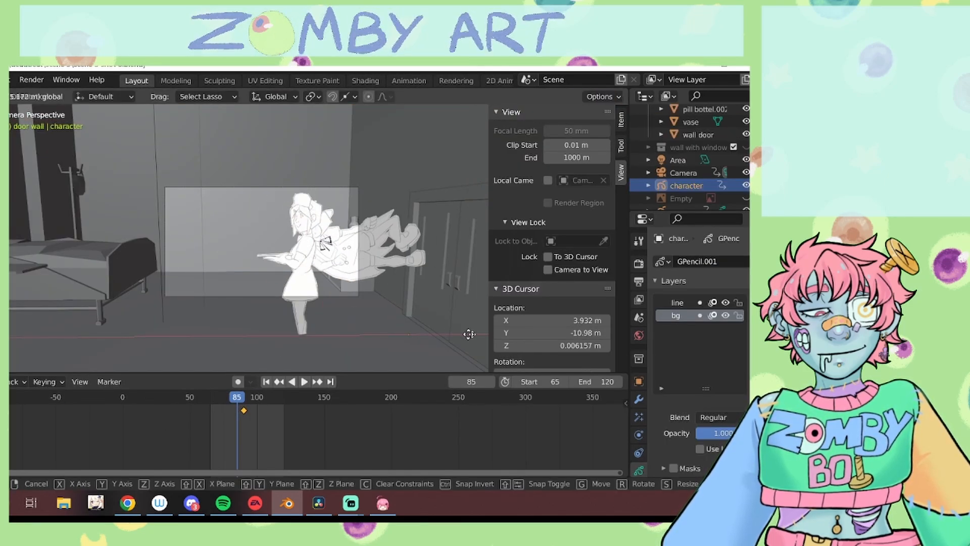
click(400, 188)
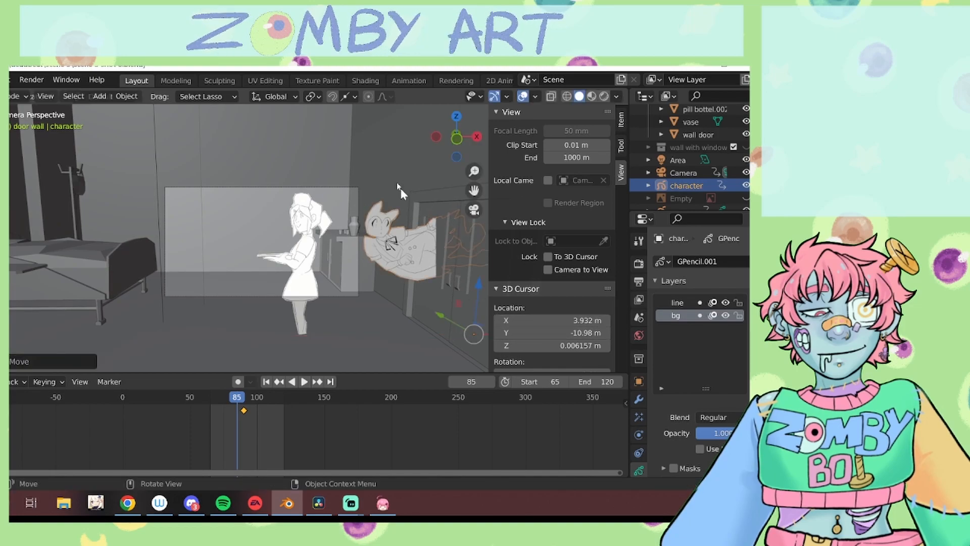
key(i)
click(350, 227)
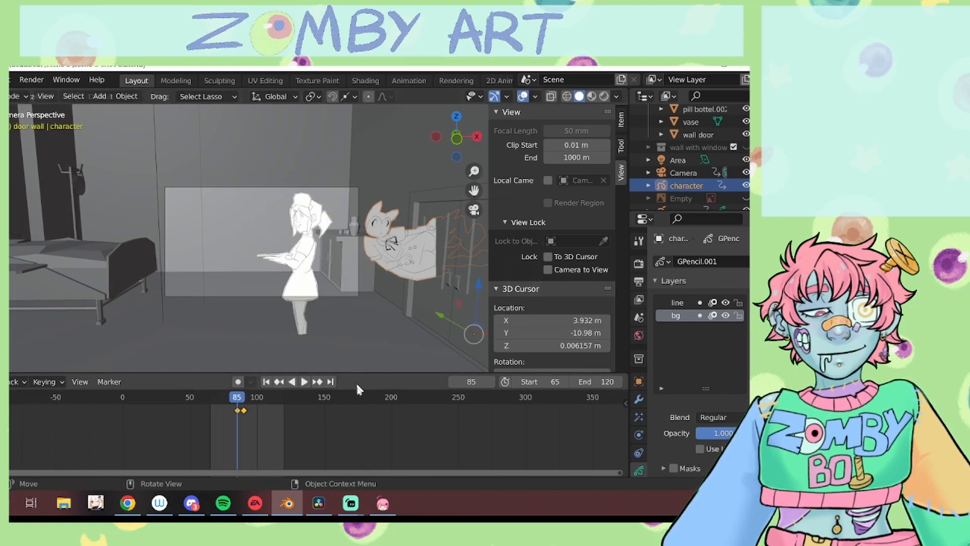
Step: Preview the slide-in and try shifting the character left along X at frame 91
key(space)
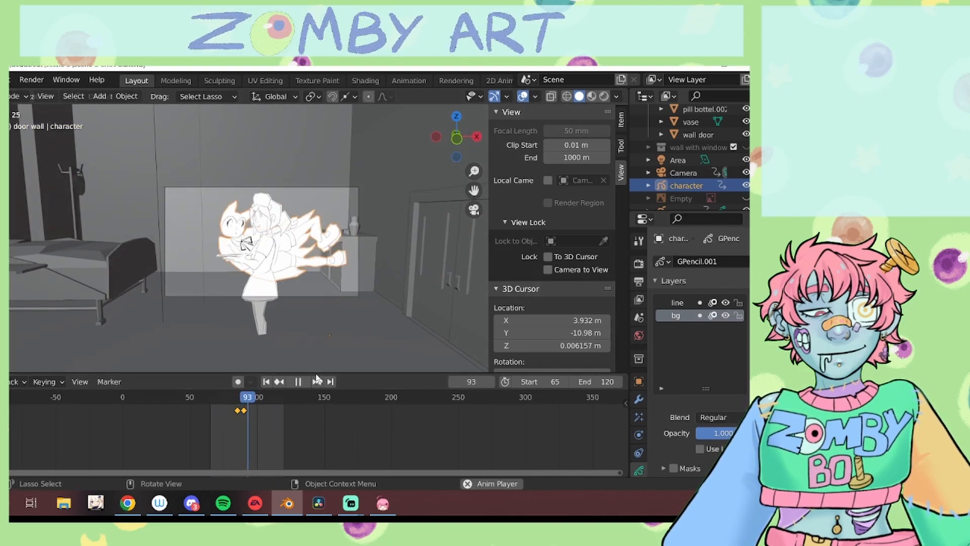
click(244, 414)
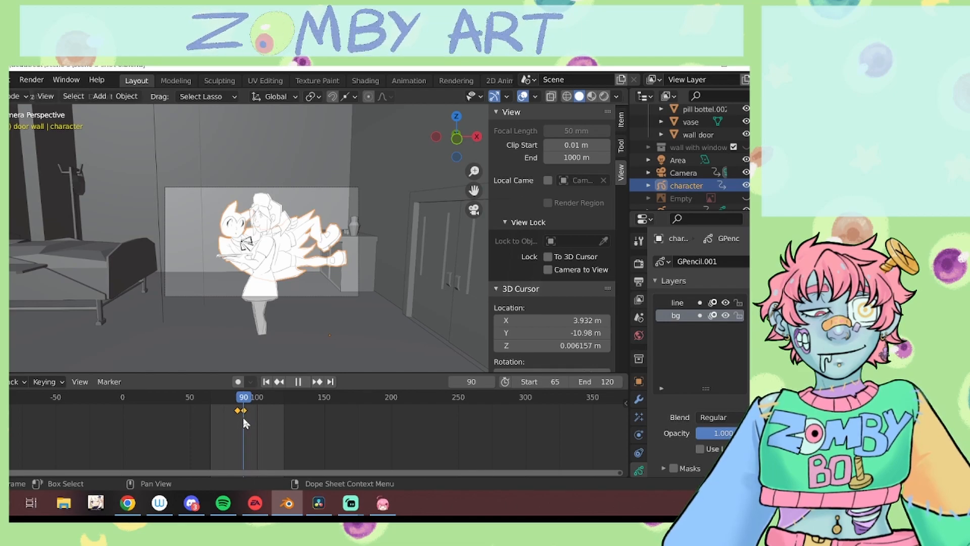
key(space)
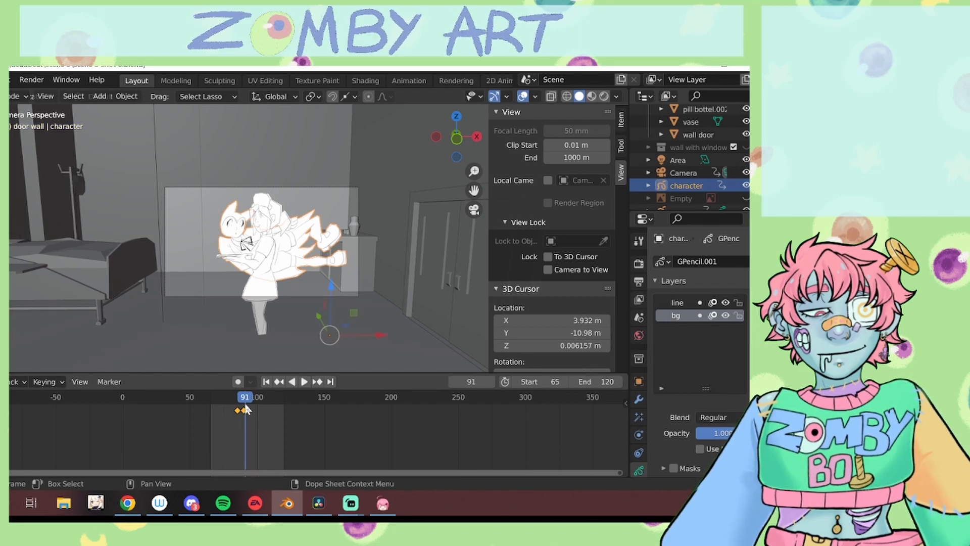
key(g)
key(x)
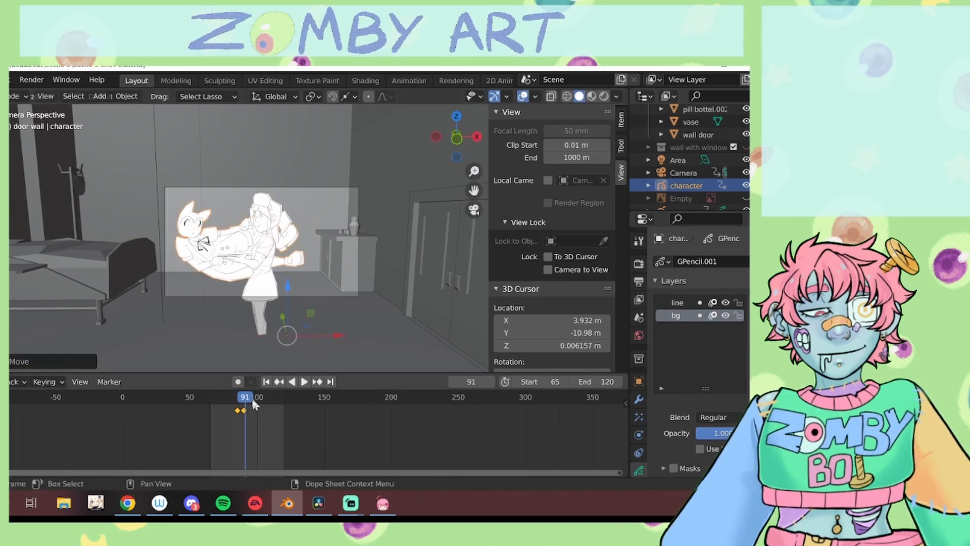
key(space)
key(space)
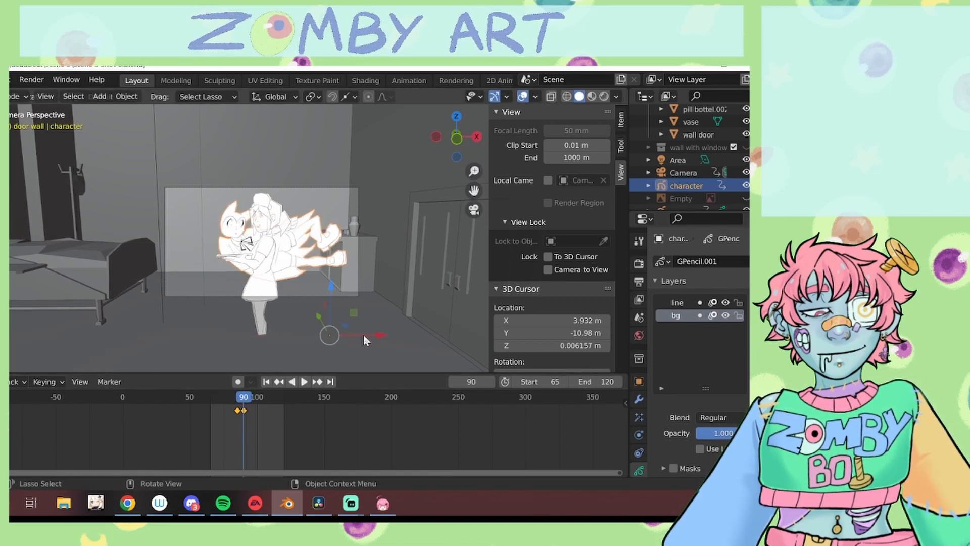
Step: Delete the character's object keyframe at frame 90
key(x)
click(243, 417)
key(space)
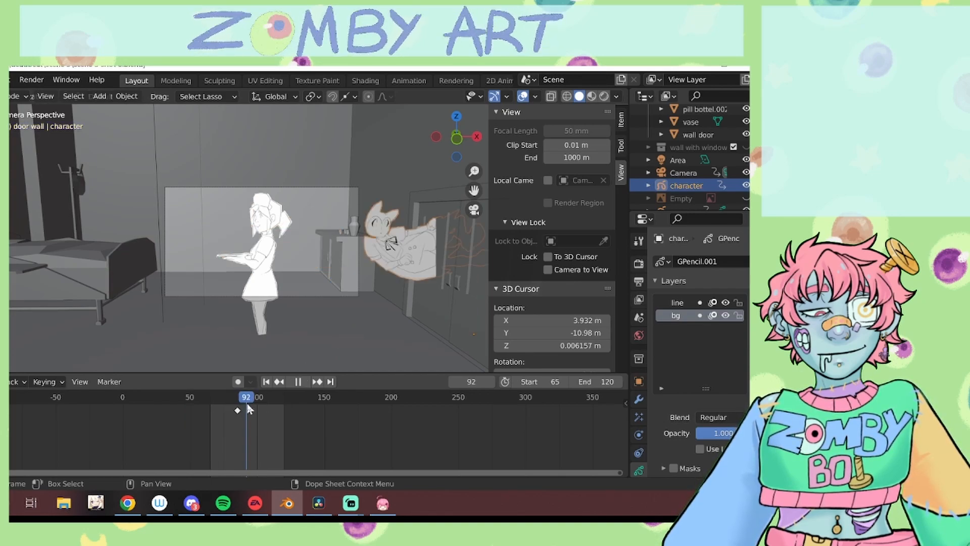
key(space)
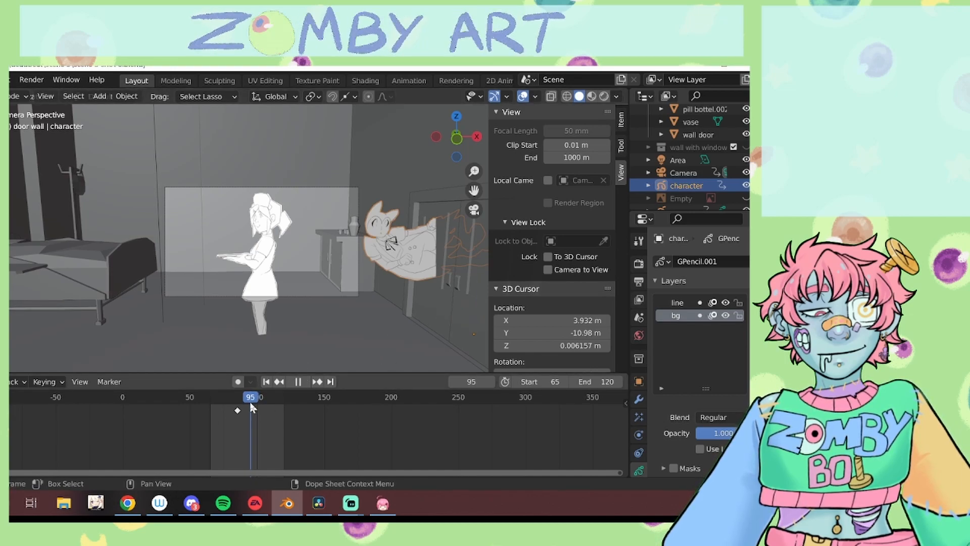
Step: At frame 95, move the character left along X into the nurse's arms and insert a keyframe
key(space)
drag(486, 339, 387, 360)
key(ctrl+z)
mouse_move(487, 331)
mouse_down()
mouse_move(513, 340)
mouse_move(320, 342)
mouse_up()
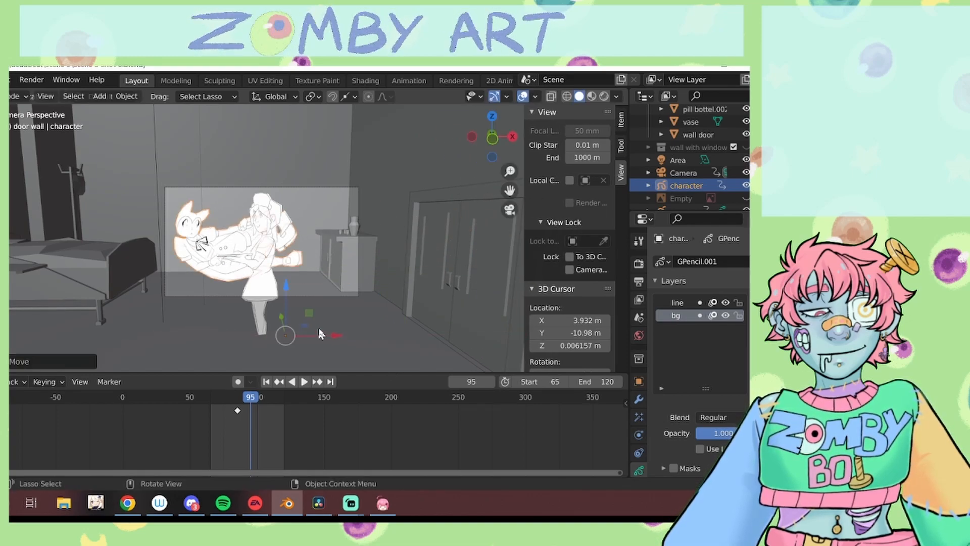
key(i)
click(318, 324)
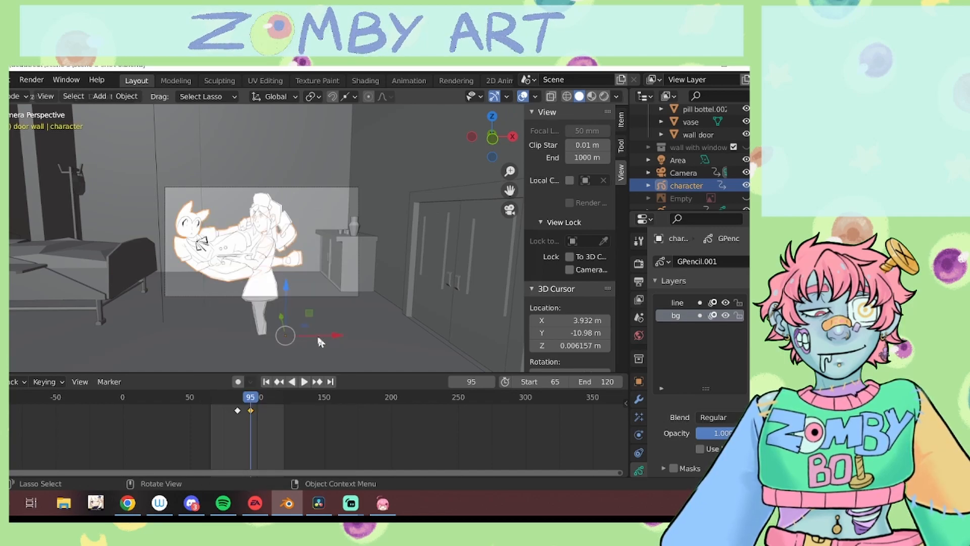
Step: Clear the character's keyframe at frame 95 and insert it again at the same position
key(i)
click(325, 283)
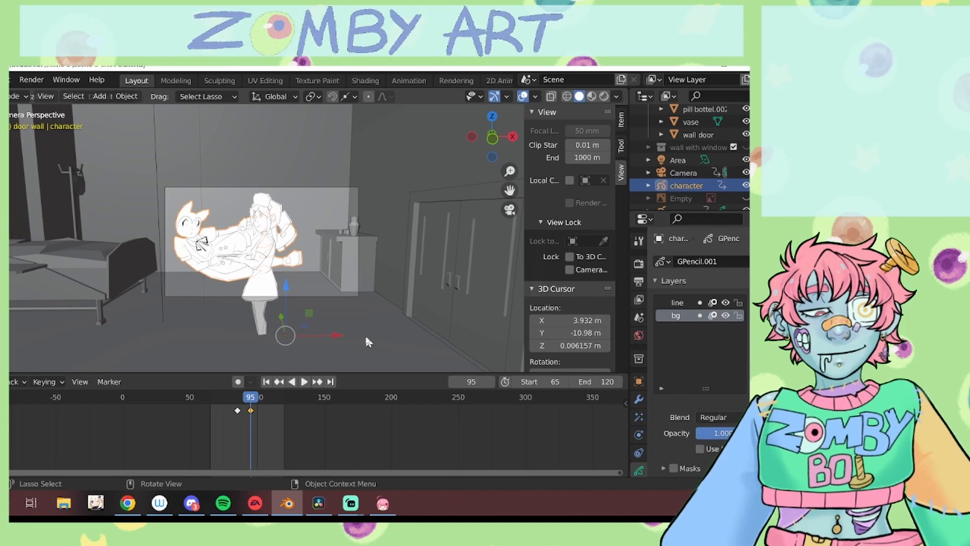
key(alt+i)
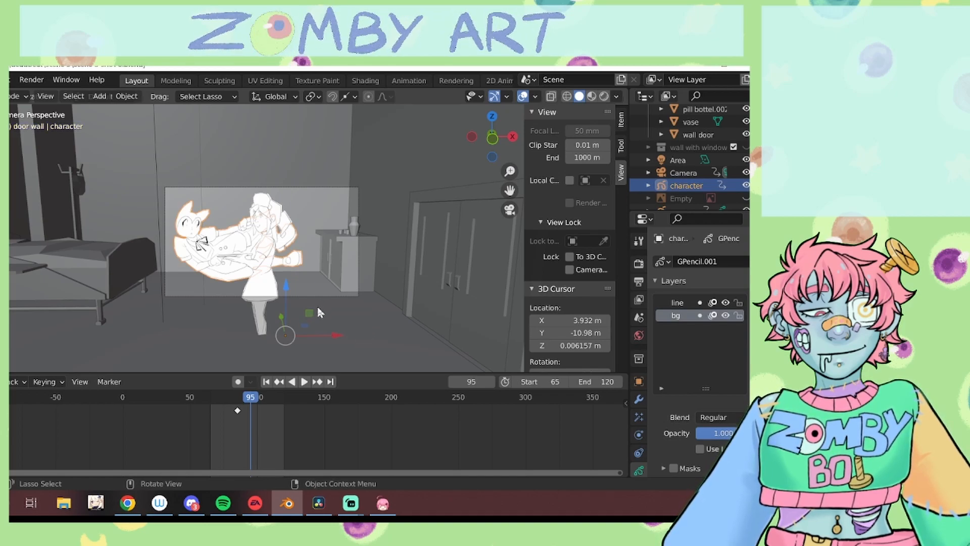
key(i)
click(317, 283)
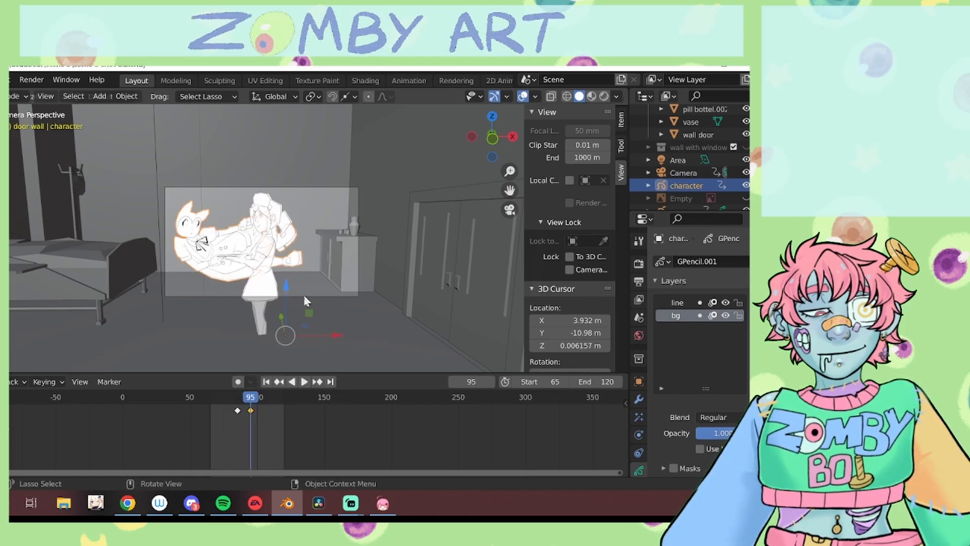
Step: Set the easing mode of the character's motion keyframes to Ease Out and play back the animation
right_click(232, 421)
mouse_move(253, 388)
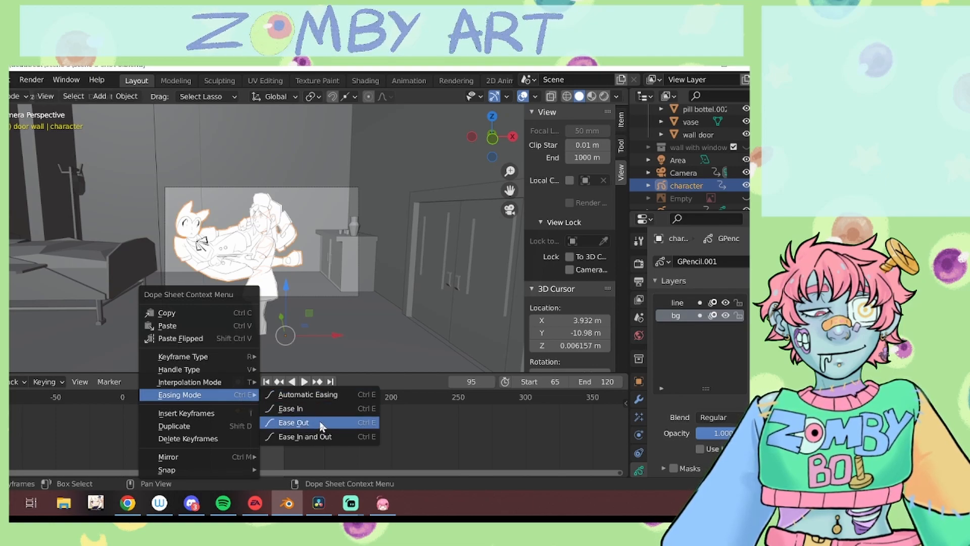
click(321, 426)
key(space)
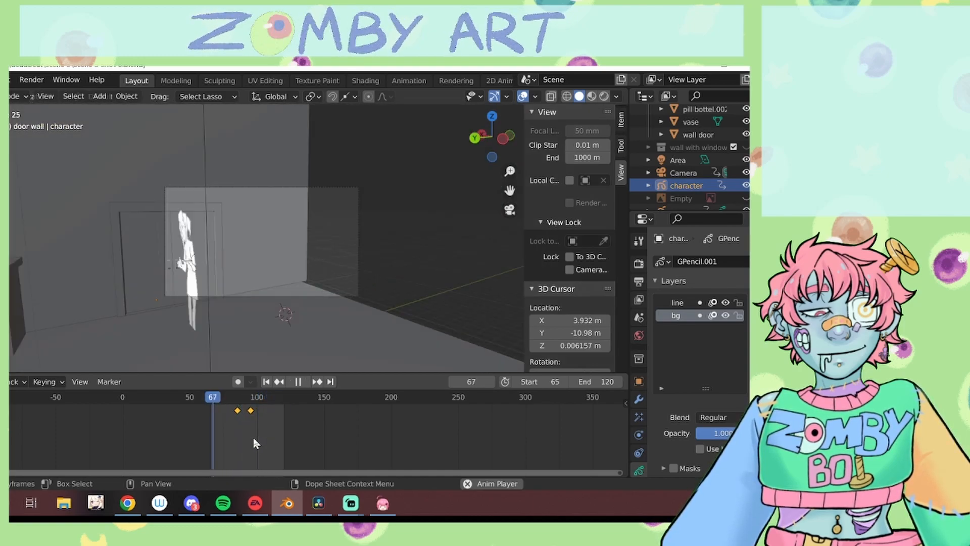
key(space)
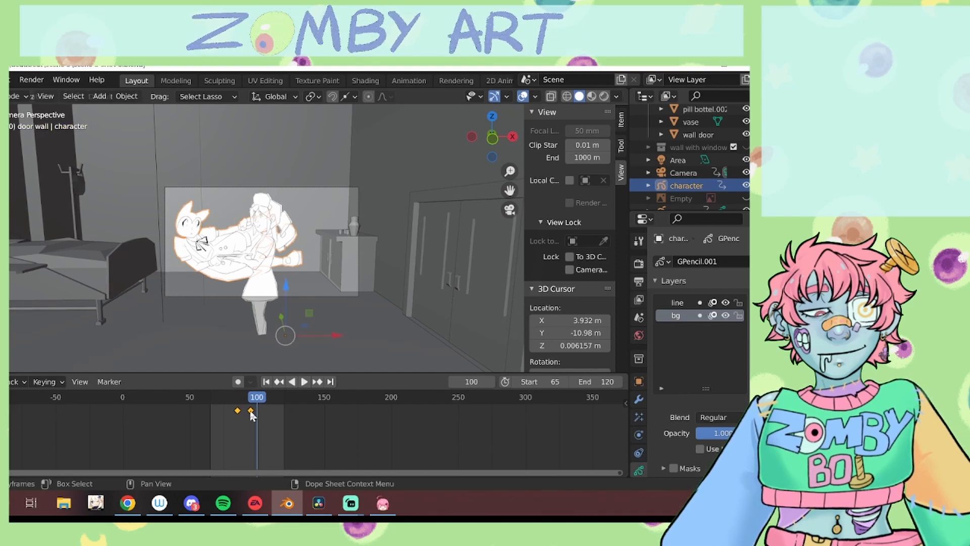
Step: Move the character's end keyframe from frame 95 to about frame 101 to slow the slide-in
key(g)
click(256, 413)
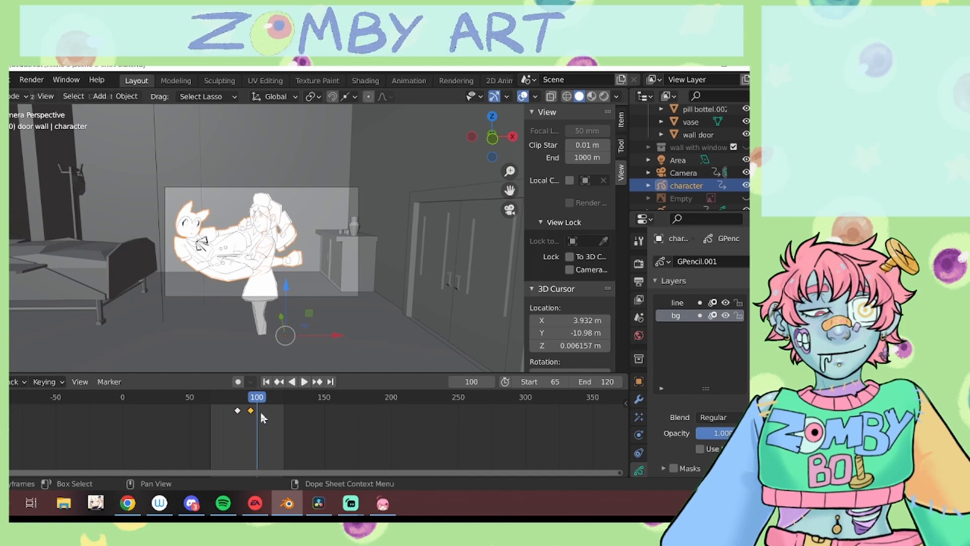
key(g)
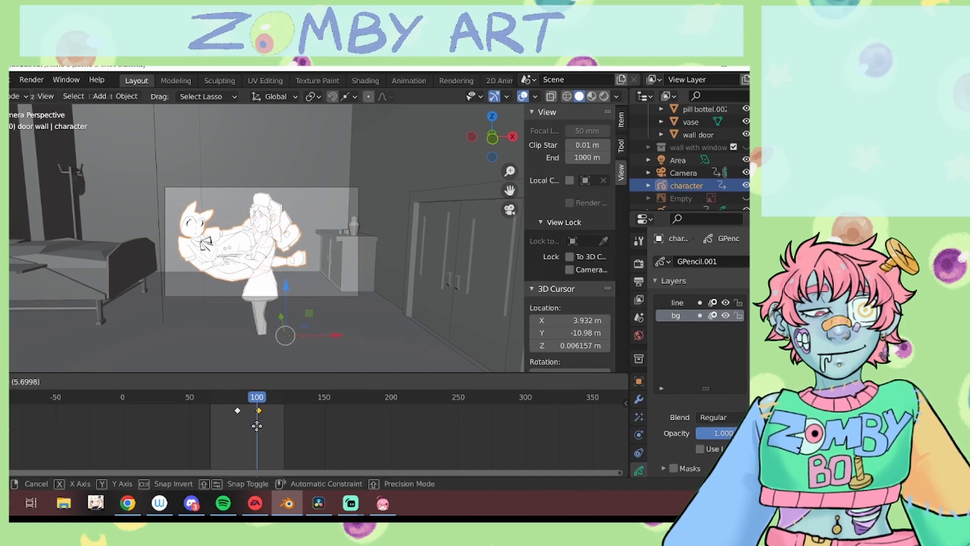
click(257, 427)
Step: Review the retimed slide-in by playing it back, including once with Rendered viewport shading
key(space)
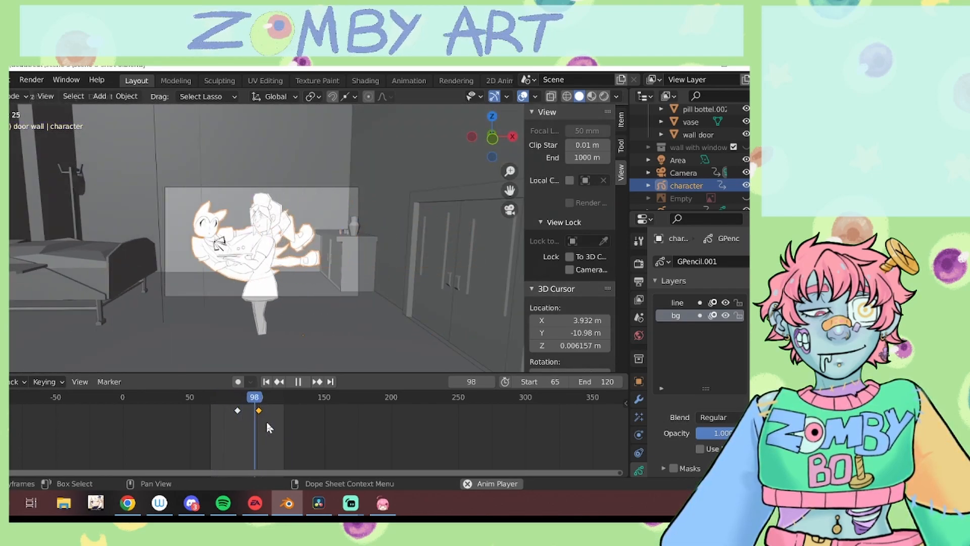
key(space)
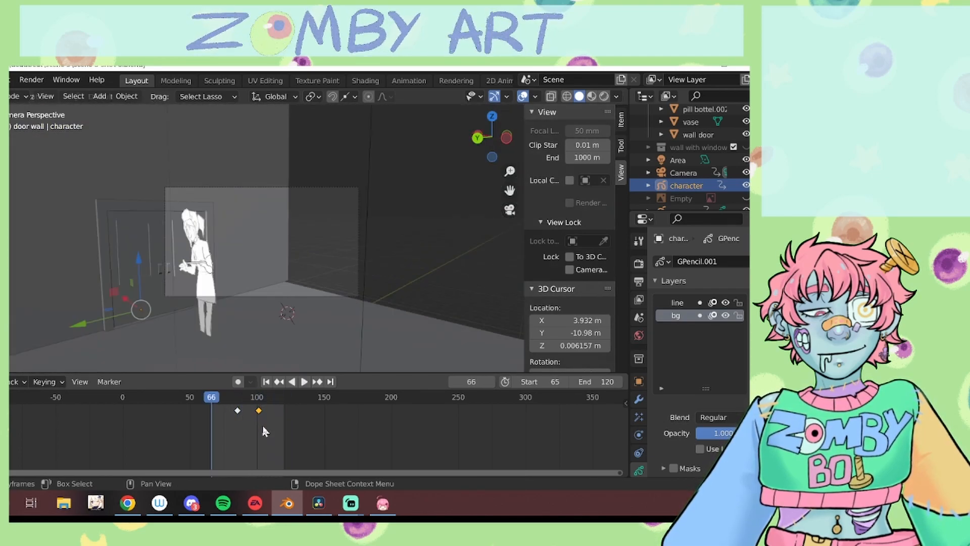
click(605, 98)
key(space)
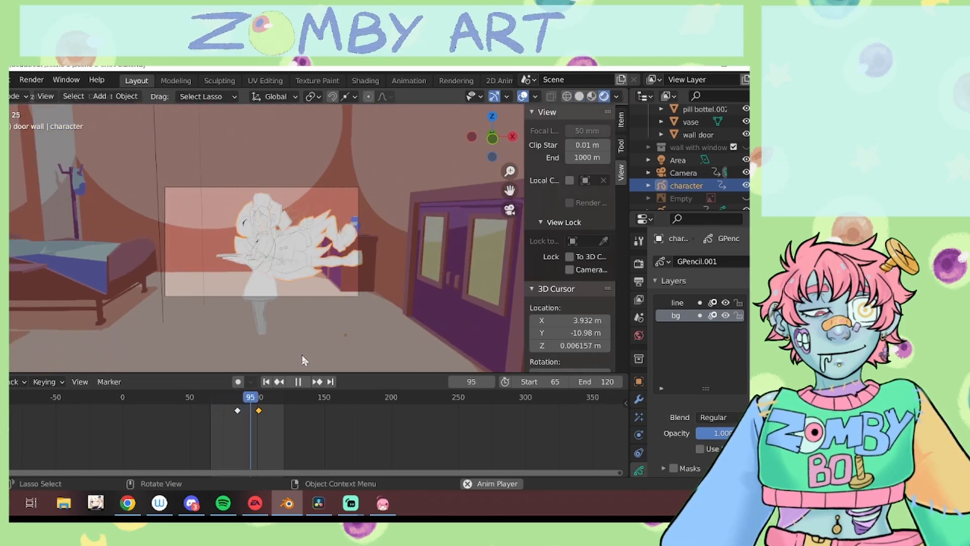